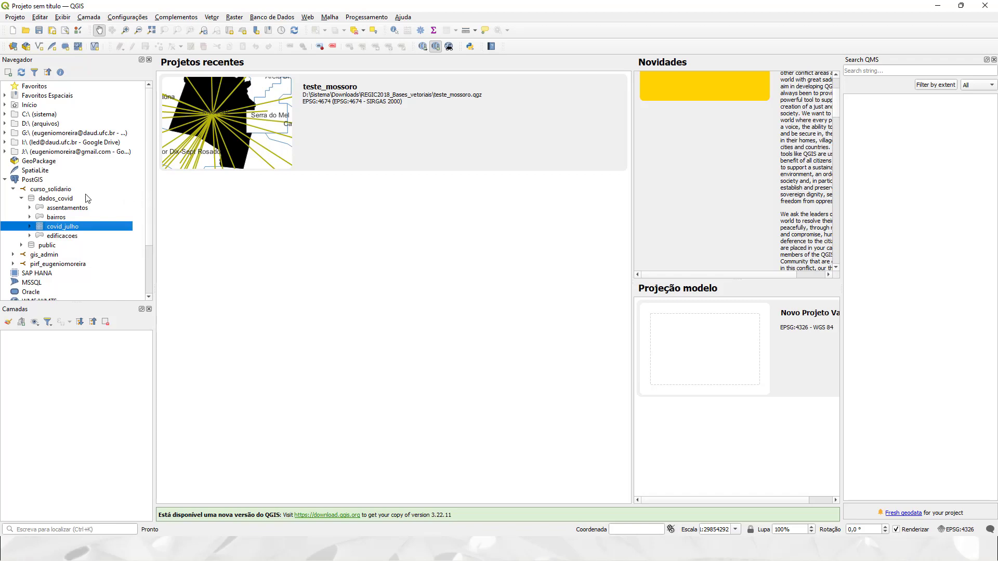
Inspect the edificacoes table and the curso_solidario connection, then bring up the Banco de Dados menu.
left_click(58, 237)
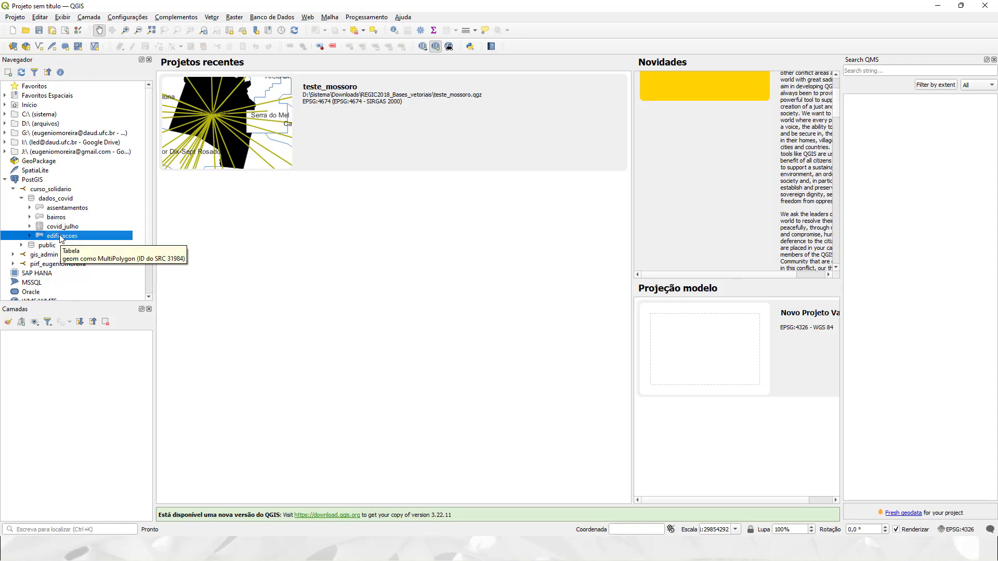
left_click(53, 190)
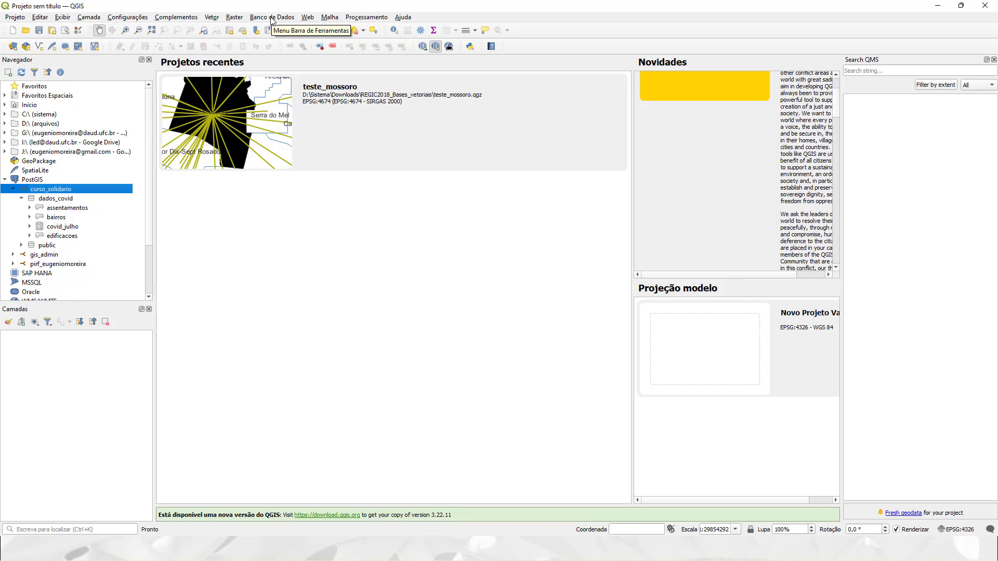
left_click(286, 18)
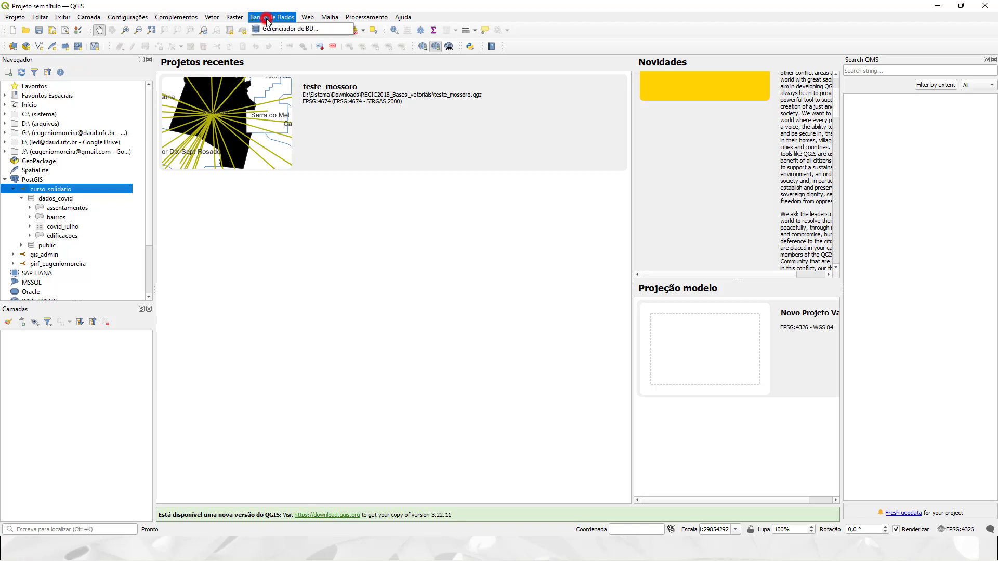
In Gerenciador de BD, select PostGIS > curso_solidario > dados_covid and begin Importar camada/arquivo.
left_click(276, 31)
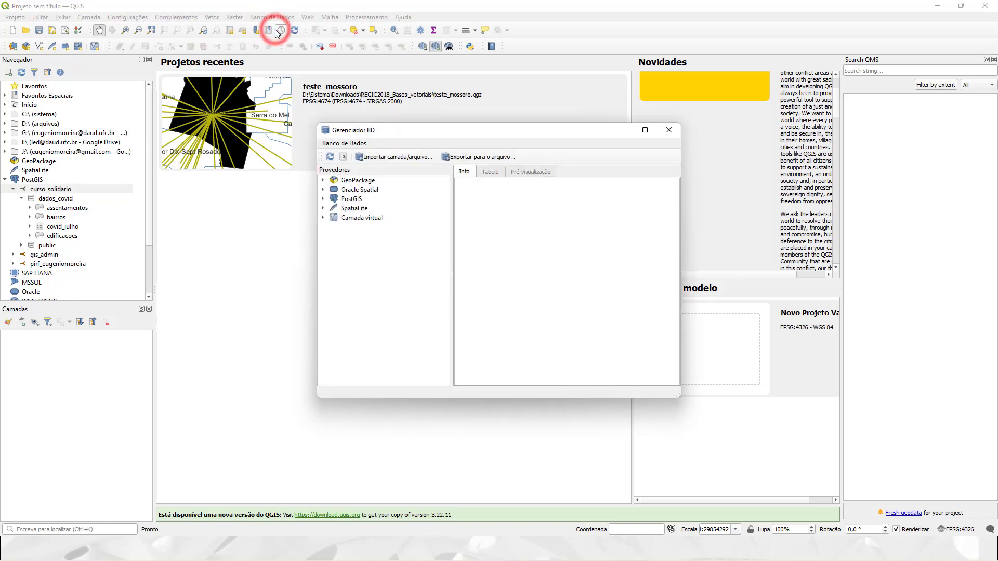
left_click(323, 198)
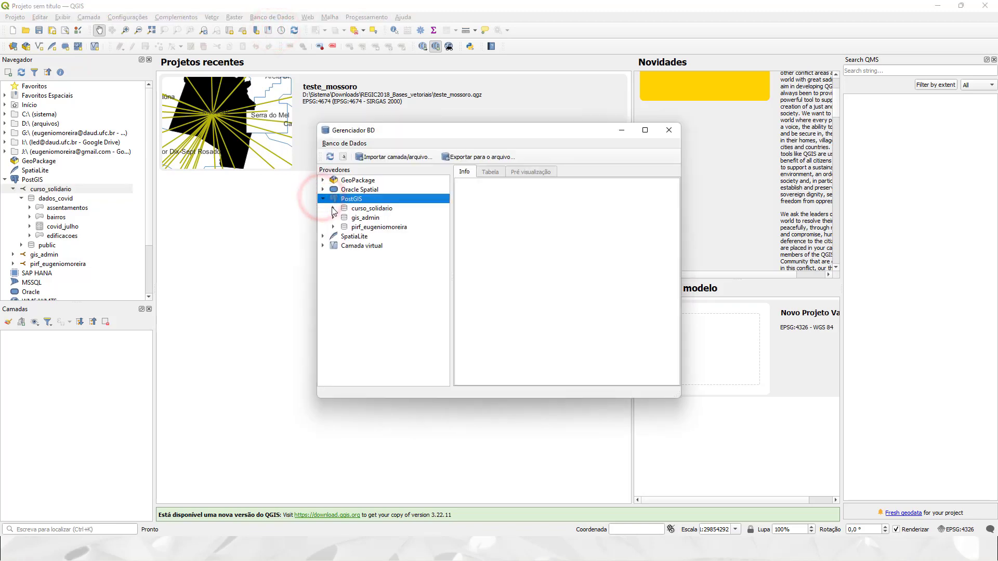
left_click(334, 208)
left_click(367, 218)
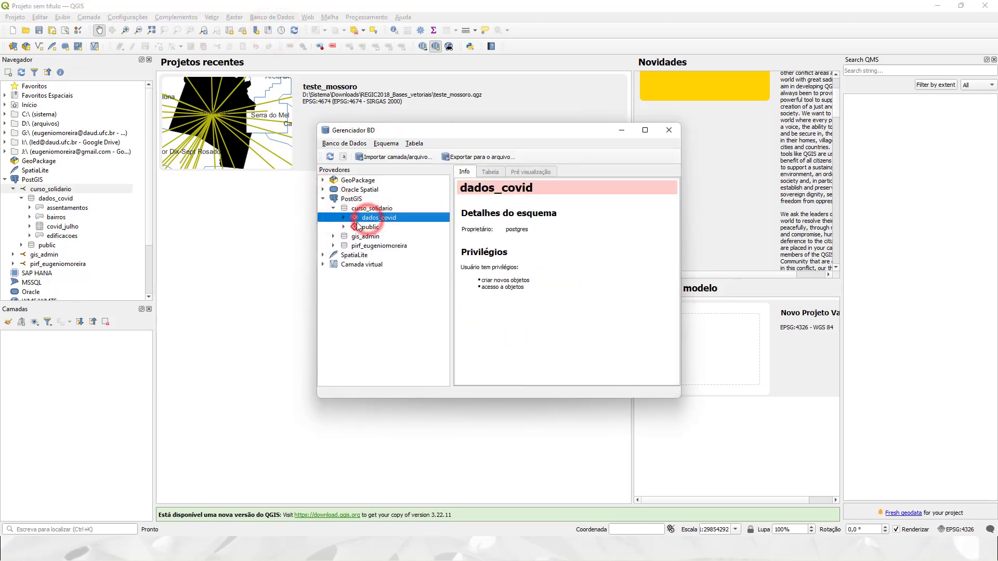
left_click_drag(452, 130, 573, 122)
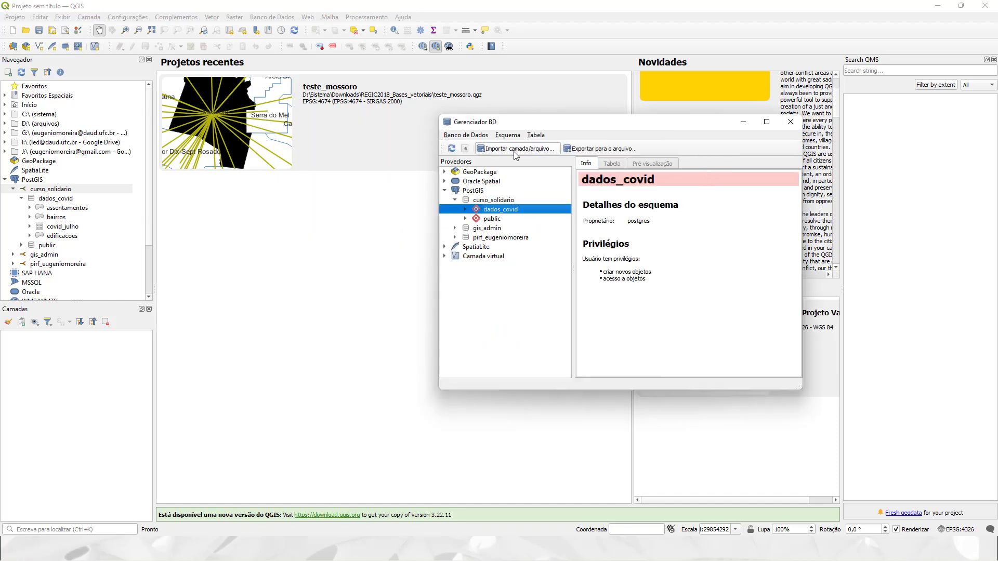
left_click(513, 149)
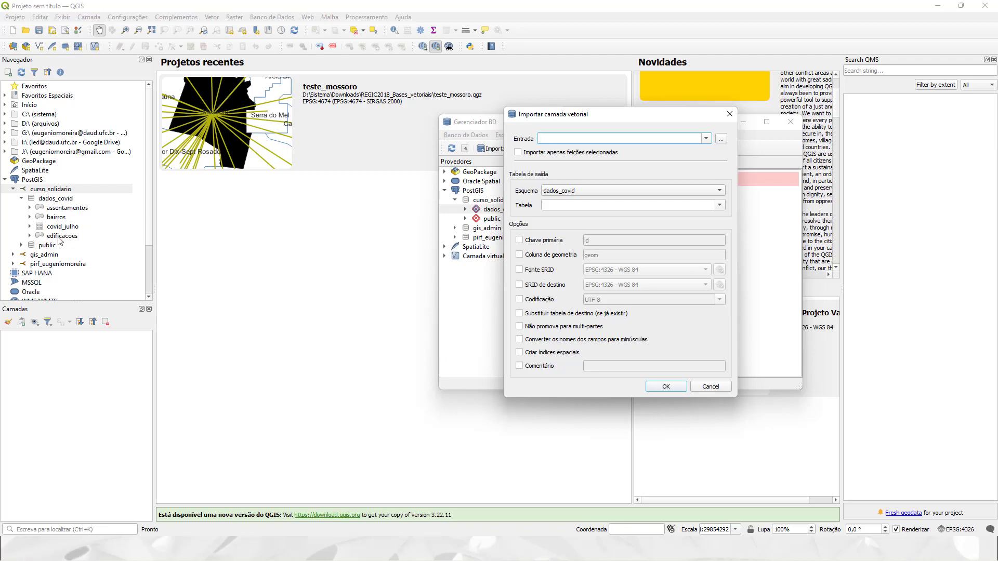
Import pontos_onibus_etufor_2015.shp as table pontos_onibus_etufor_2015 with geometry column geom.
left_click(721, 139)
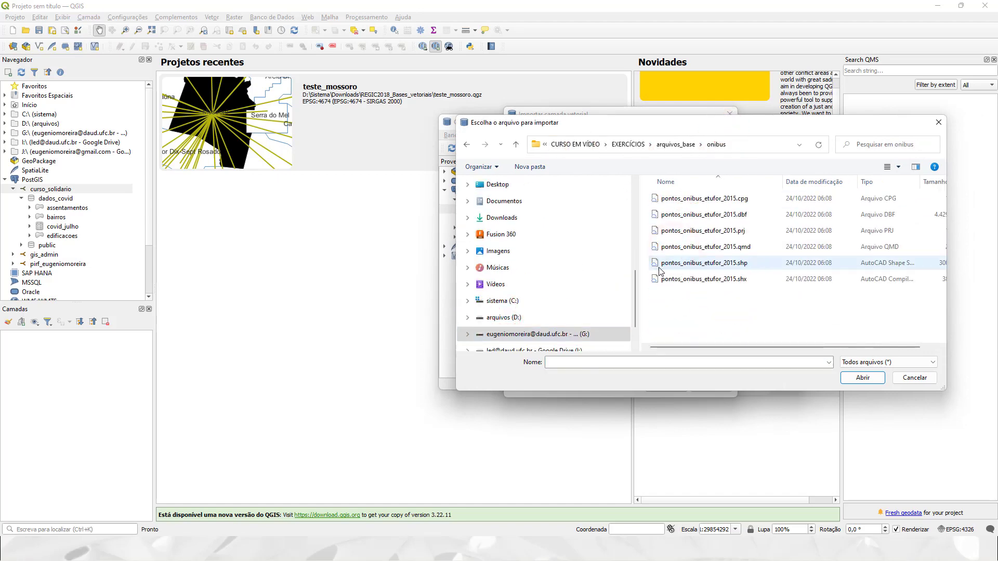
double_click(727, 263)
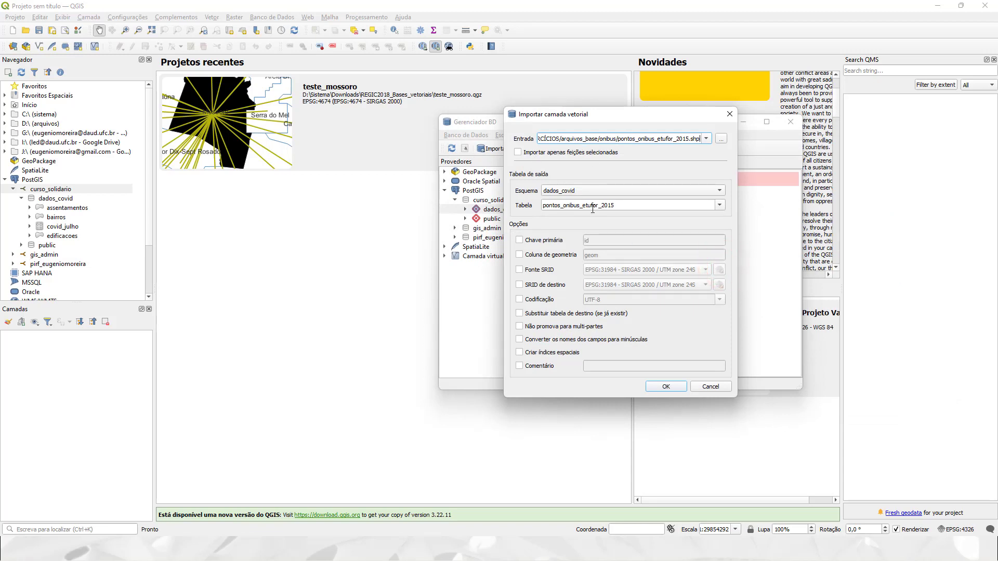
left_click(604, 206)
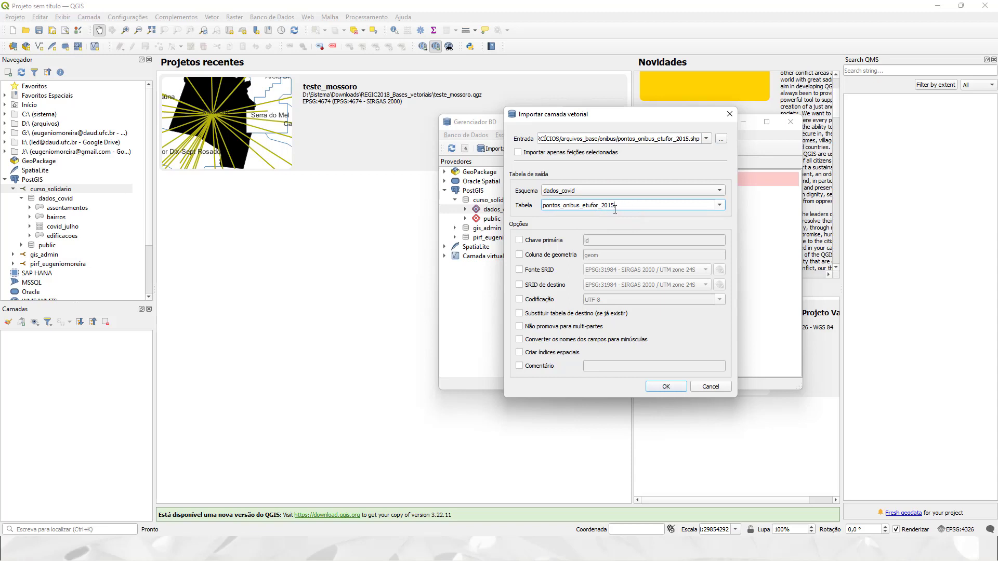
left_click(519, 254)
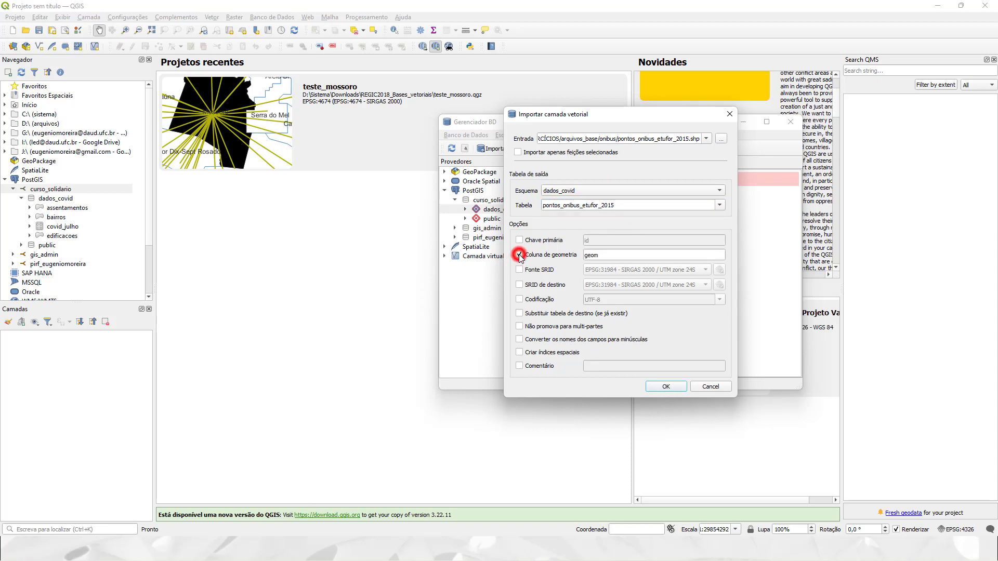
left_click(585, 254)
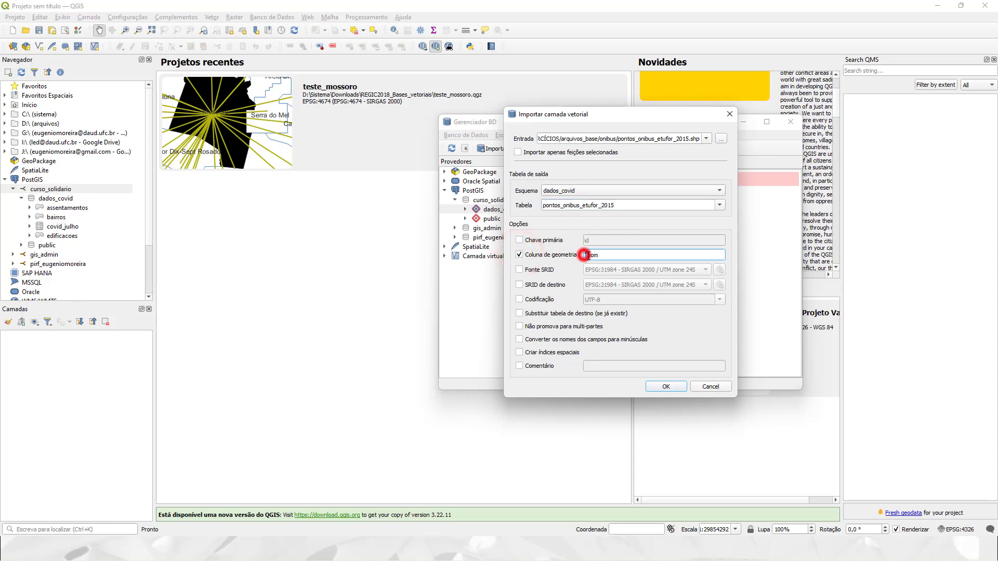
left_click(584, 255)
left_click(602, 256)
left_click(672, 389)
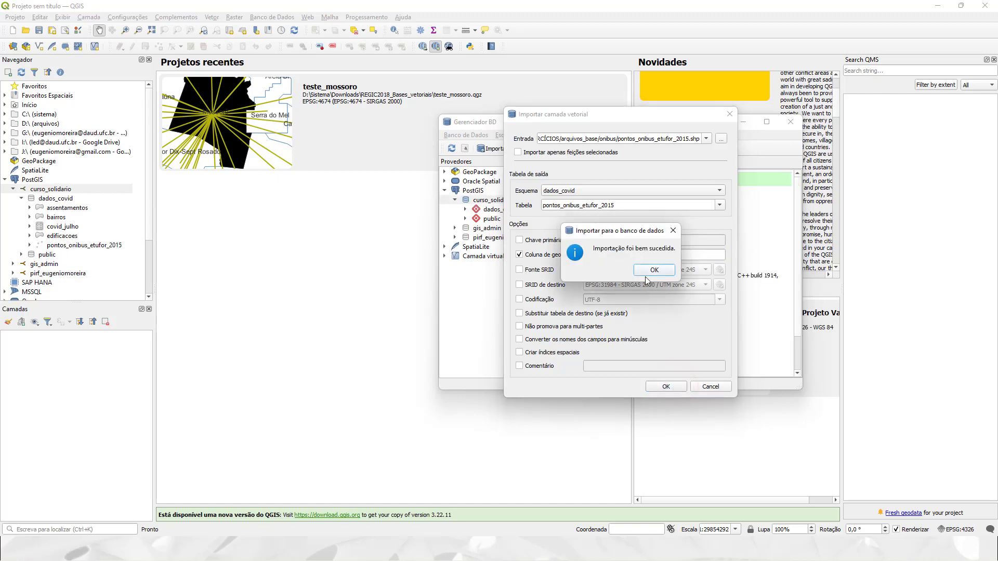
Acknowledge the successful import message and close the Gerenciador BD window.
left_click(652, 272)
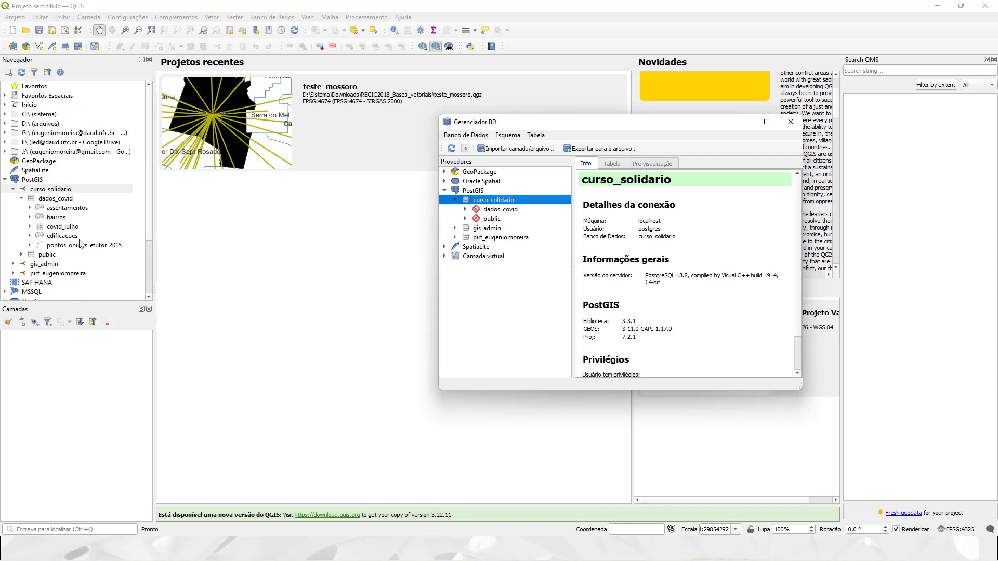
left_click(791, 122)
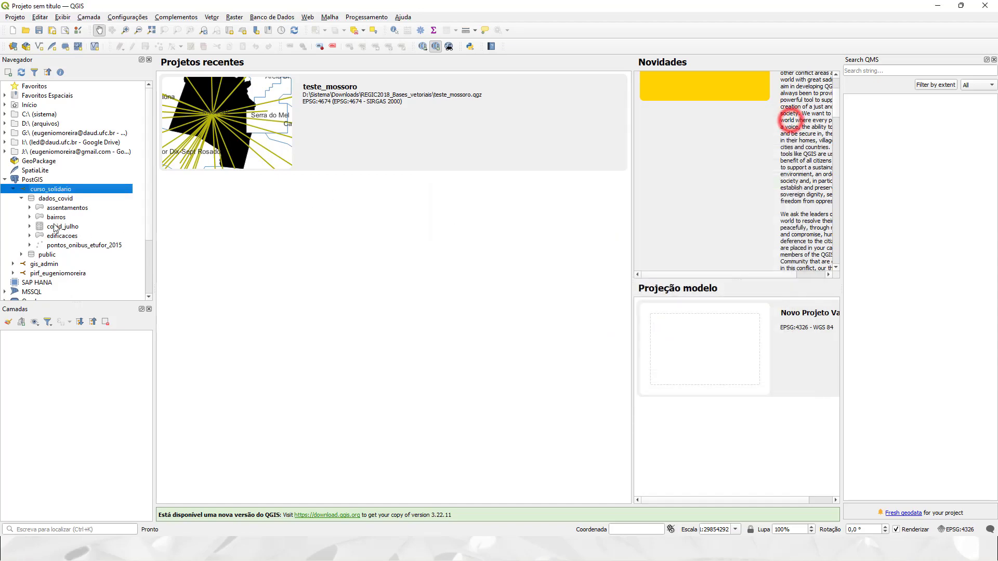
Add the edificacoes PostGIS table to the map and zoom in on the buildings.
double_click(62, 236)
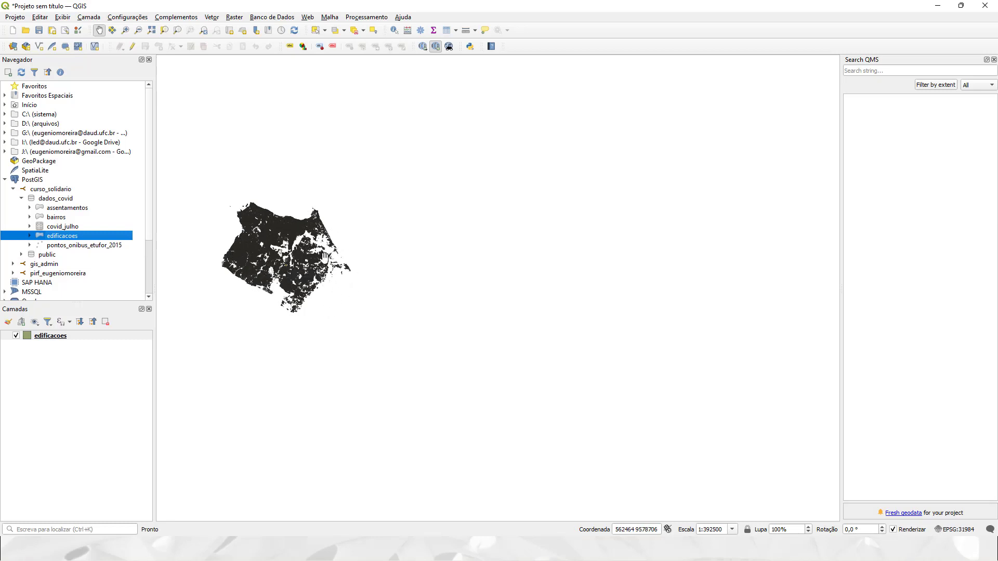
scroll(222, 238, "up", 2)
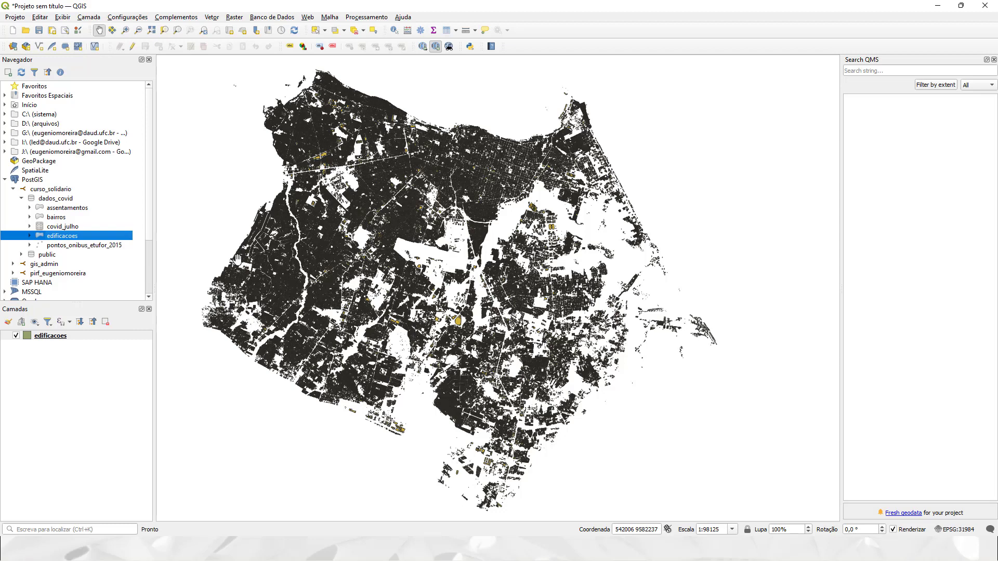
Browse the assentamentos, bairros and covid_julho tables to check their geometry types.
left_click(60, 245)
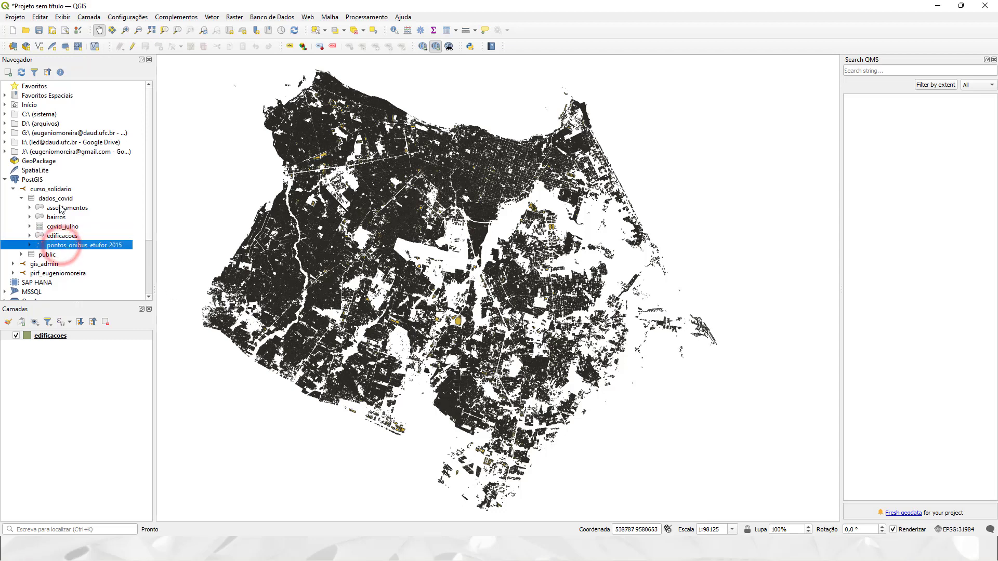
left_click(59, 207)
left_click(58, 217)
left_click(55, 226)
left_click(58, 218)
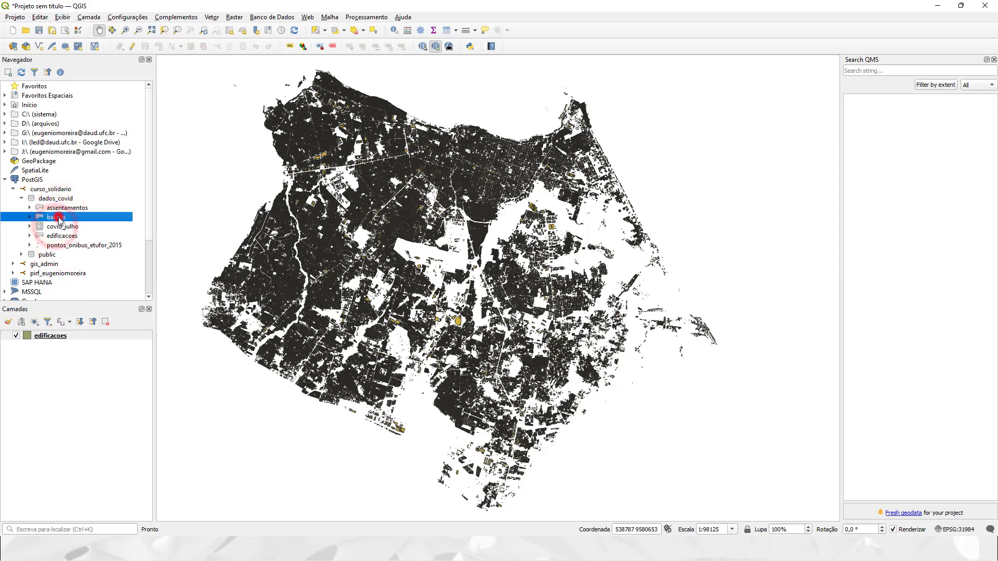
left_click(61, 208)
left_click(60, 216)
left_click(60, 226)
left_click(59, 217)
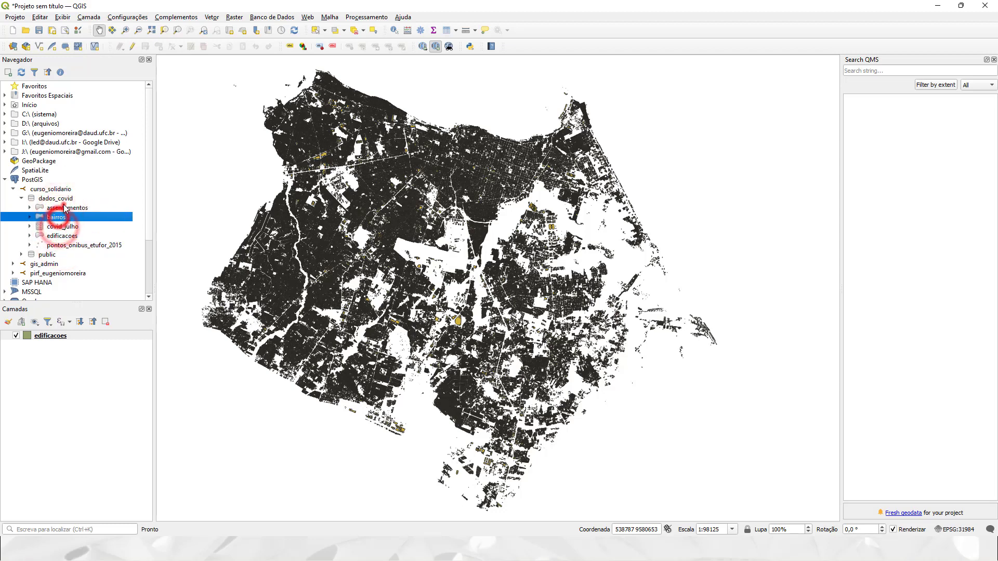
left_click(60, 207)
left_click(59, 217)
left_click(59, 226)
left_click(60, 208)
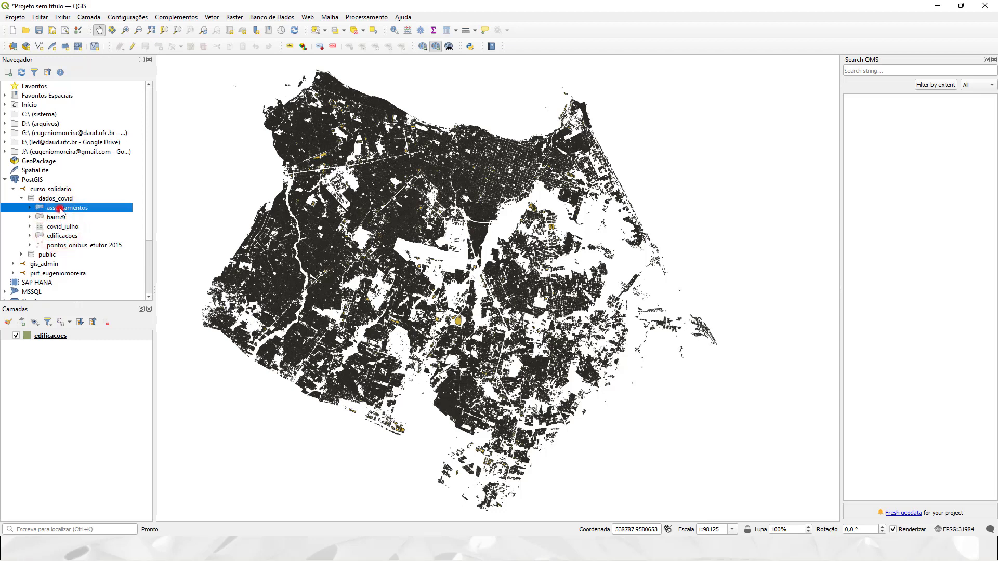
left_click(58, 217)
left_click(59, 226)
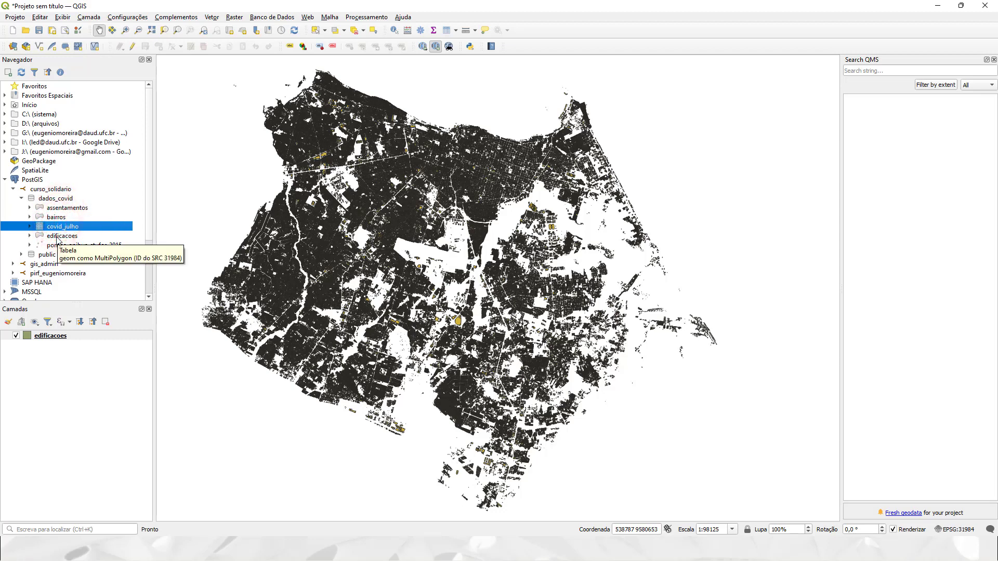
left_click(59, 244)
left_click(52, 254)
Compare the edificacoes table with the pontos_onibus_etufor_2015 bus-stop table.
left_click(59, 235)
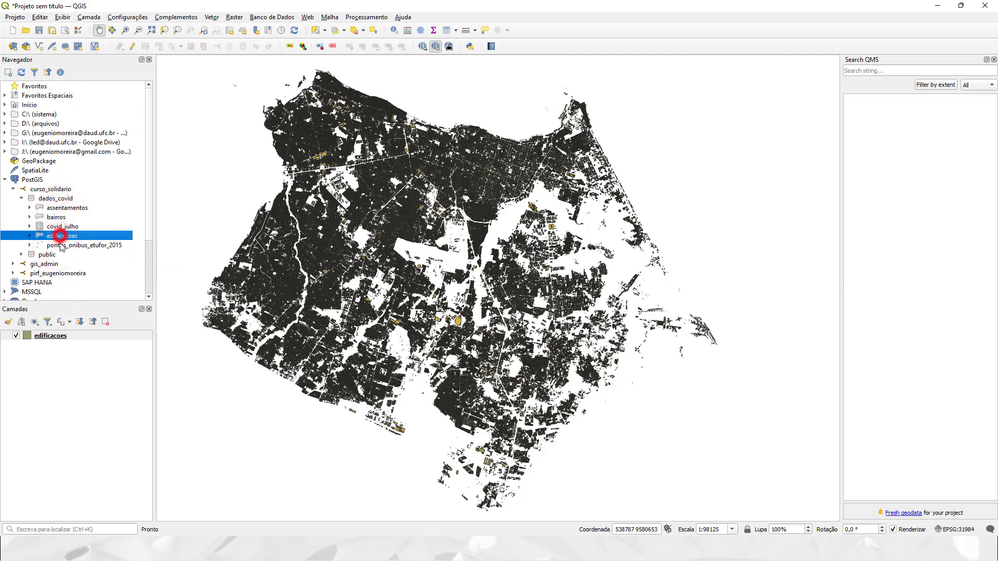
left_click(60, 245)
left_click(60, 236)
left_click(61, 244)
left_click(60, 236)
left_click(61, 244)
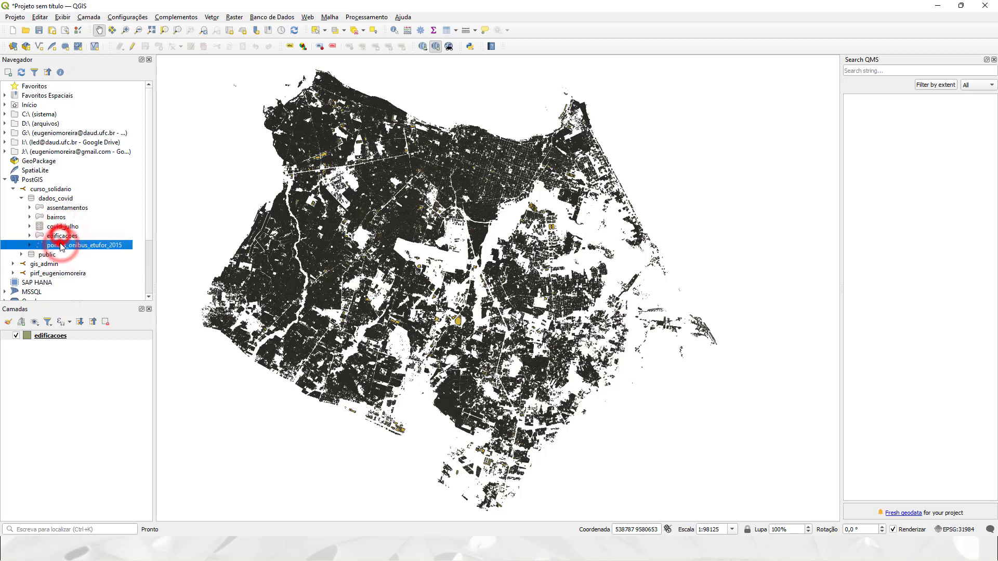
left_click(60, 236)
left_click(60, 244)
left_click(60, 235)
left_click(61, 244)
left_click(63, 236)
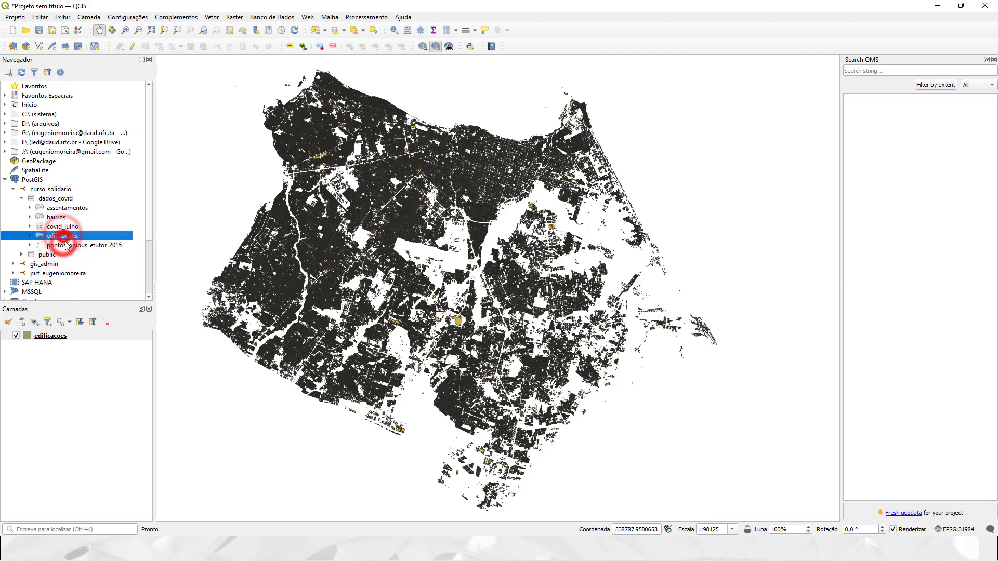
left_click(65, 244)
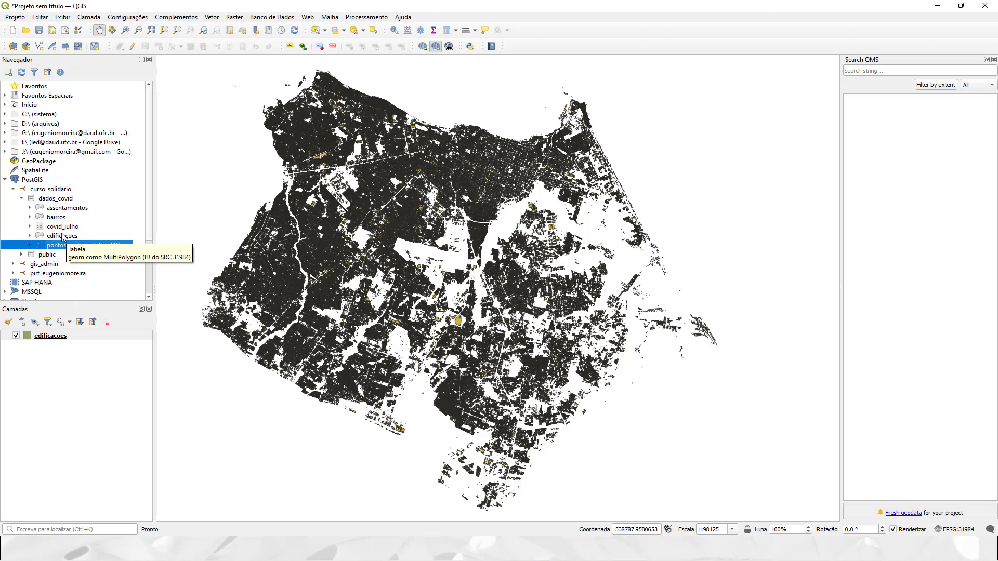
left_click(63, 236)
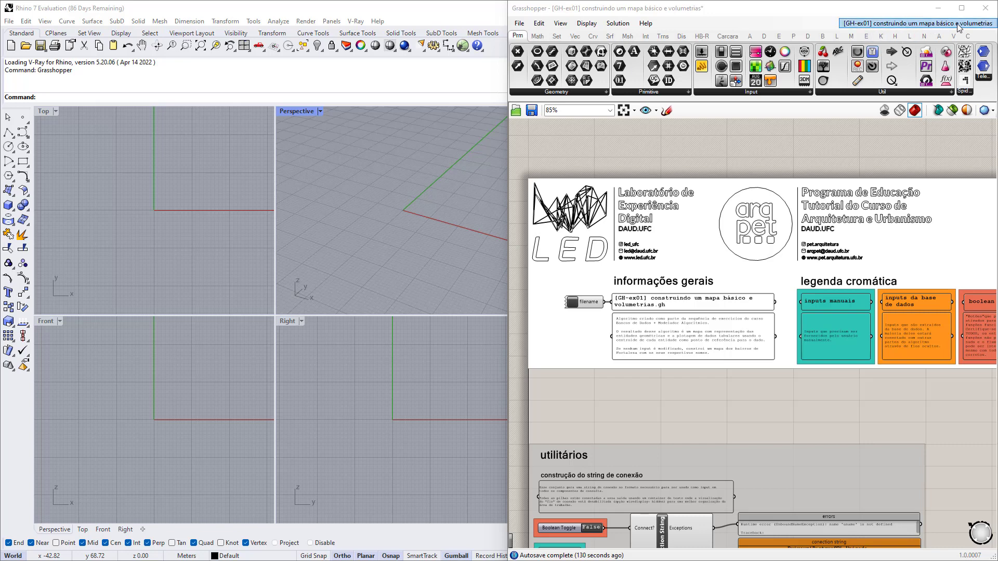
Zoom the canvas out to about 10% and pan to overview the whole definition.
scroll(596, 247, "down", 1)
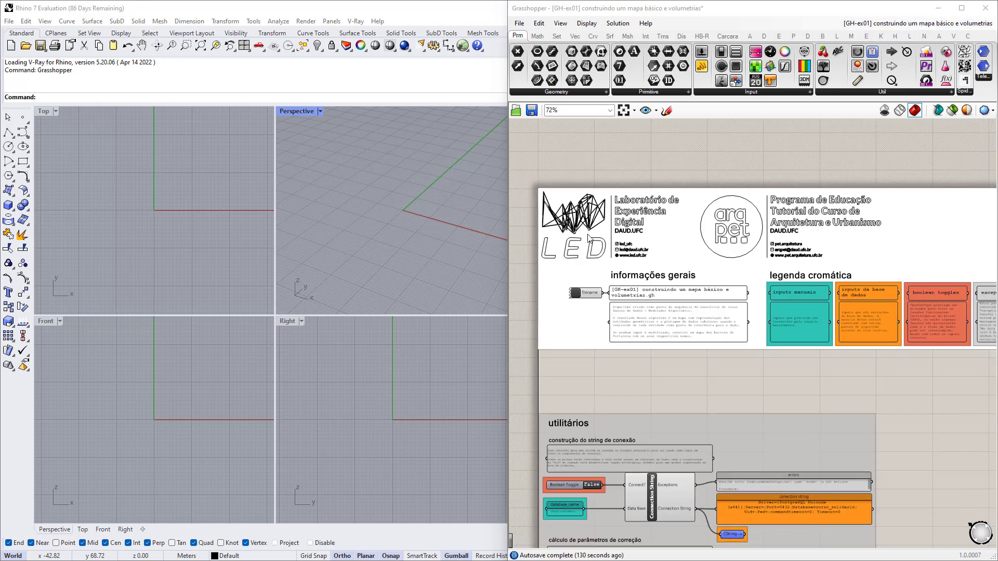
scroll(566, 217, "down", 10)
right_click_drag(676, 244, 642, 244)
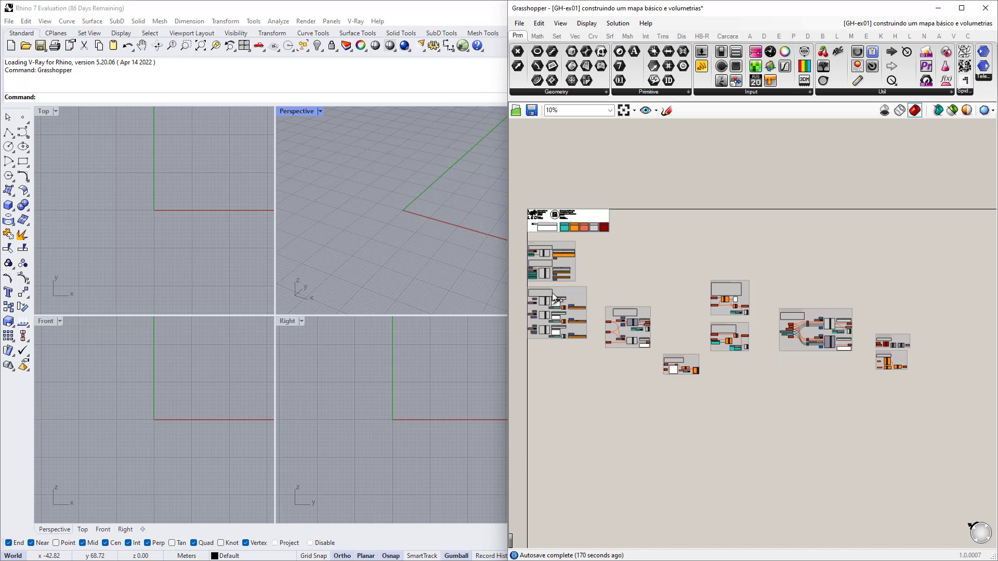
Box-select the whole 'consultando dados de uma tabela' group.
scroll(548, 297, "up", 5)
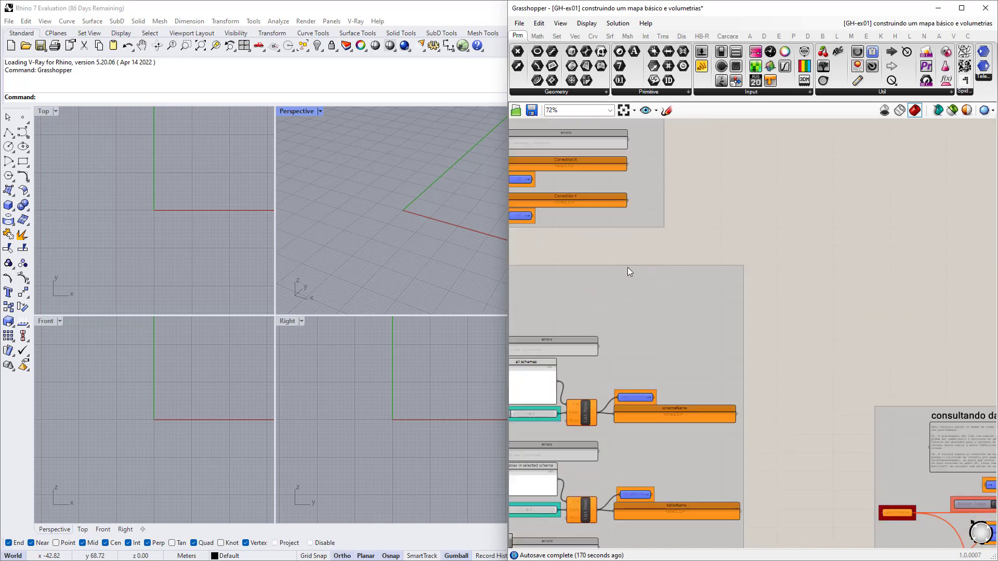
scroll(721, 255, "down", 4)
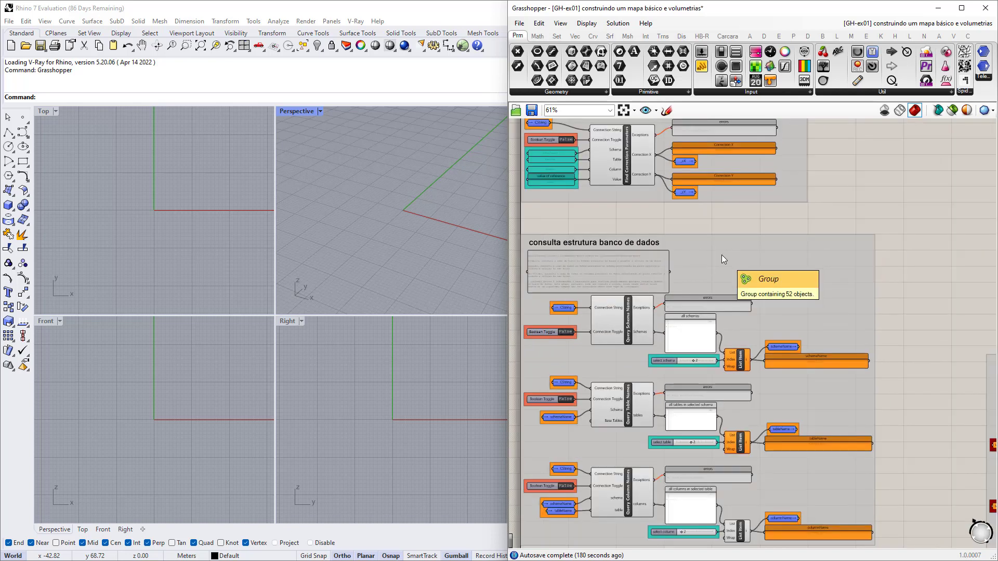
right_click_drag(796, 286, 656, 285)
scroll(656, 285, "down", 2)
right_click_drag(814, 368, 769, 344)
scroll(769, 342, "up", 3)
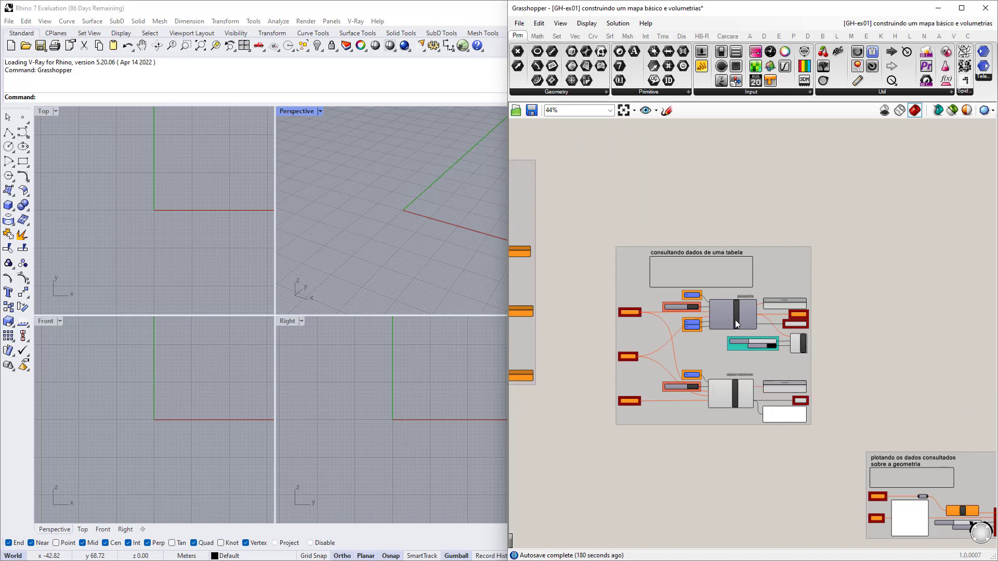
left_click_drag(586, 213, 844, 456)
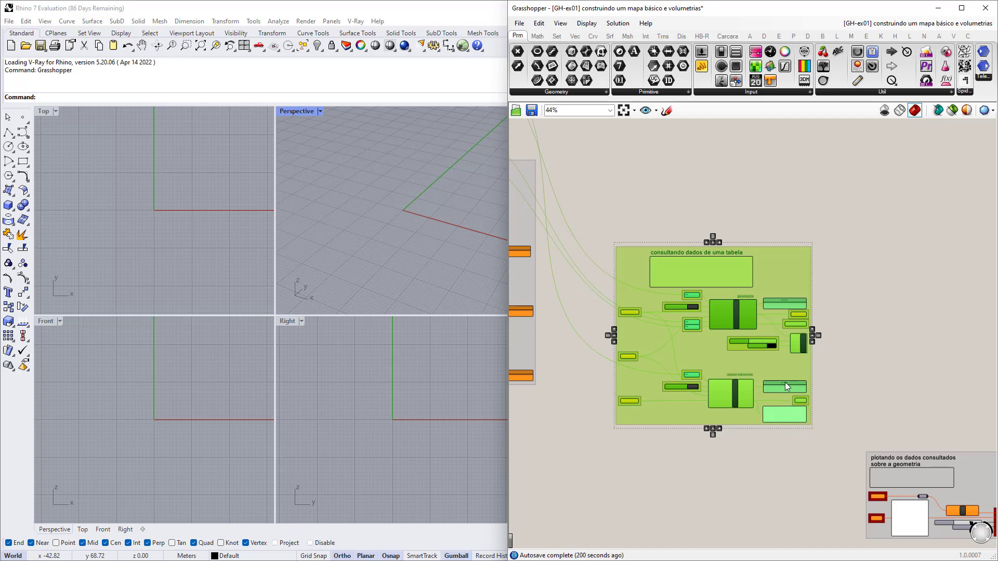
Zoom to the 'plotando os dados consultados sobre a geometria' group.
scroll(668, 244, "up", 5)
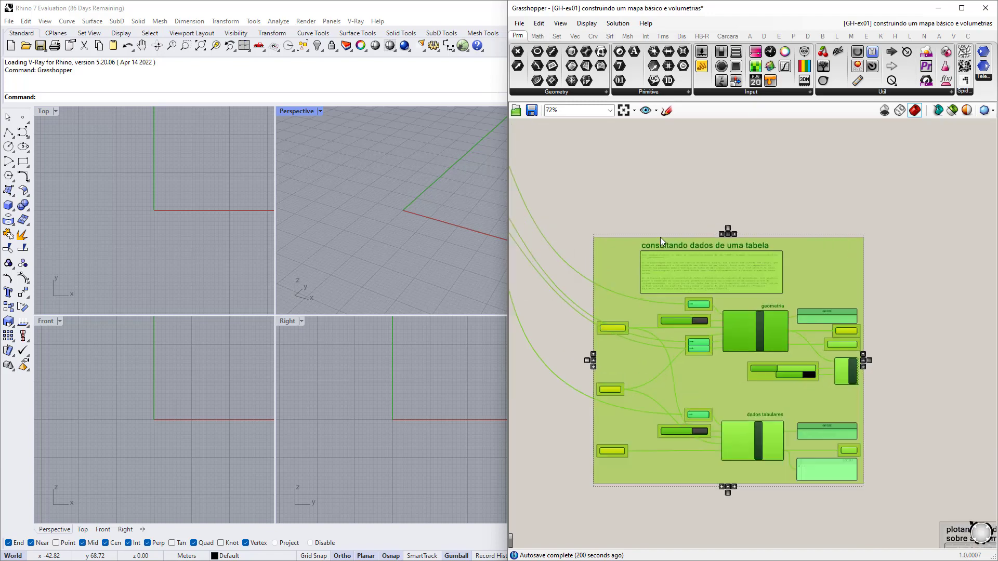
scroll(716, 246, "down", 5)
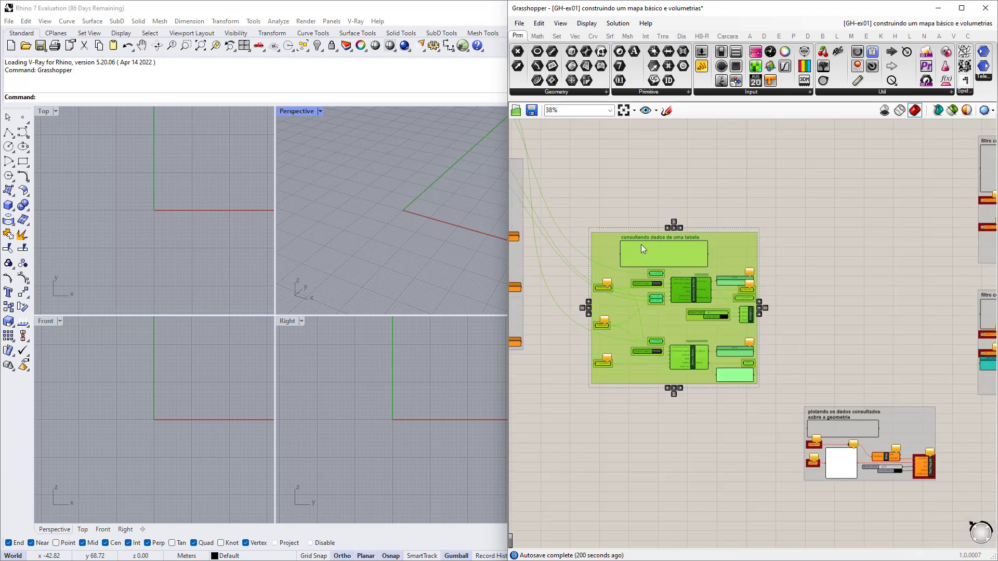
scroll(743, 353, "up", 4)
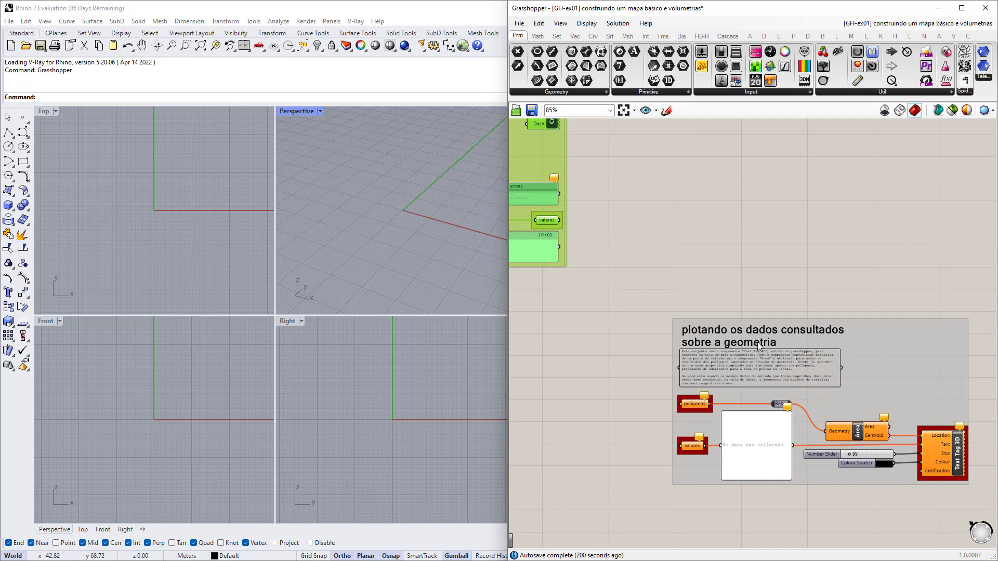
scroll(638, 367, "down", 5)
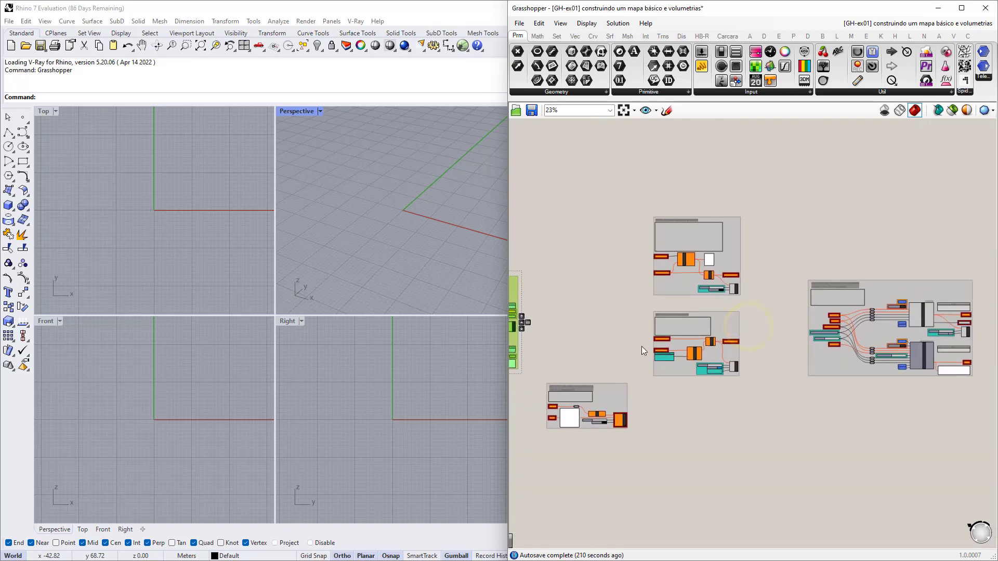
Deselect the table-query group and bring the header group into view.
scroll(862, 367, "down", 4)
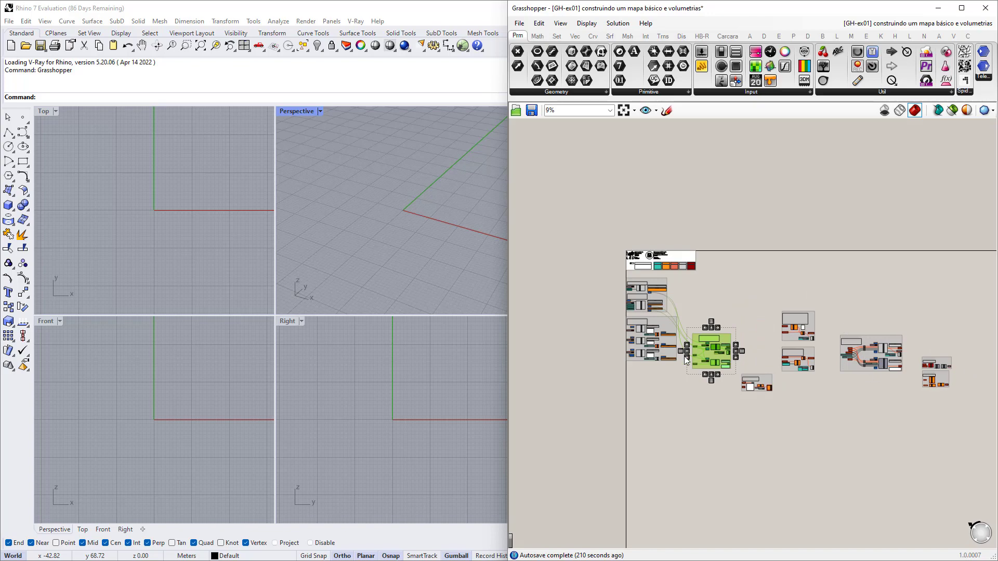
scroll(618, 320, "up", 3)
left_click(807, 270)
right_click_drag(758, 262, 758, 294)
Centre the view on the colour legend panels.
scroll(758, 294, "up", 8)
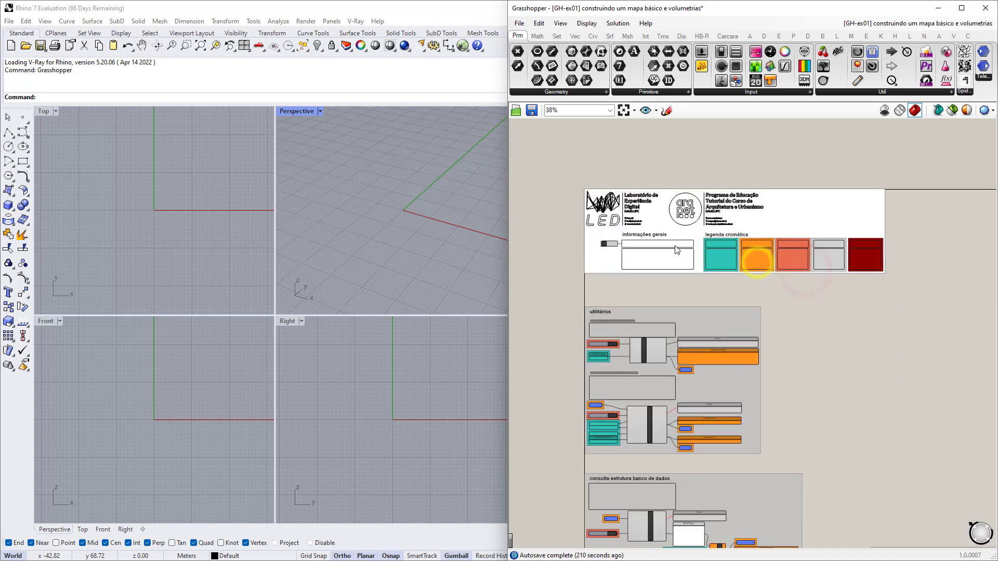
right_click_drag(660, 285, 668, 302)
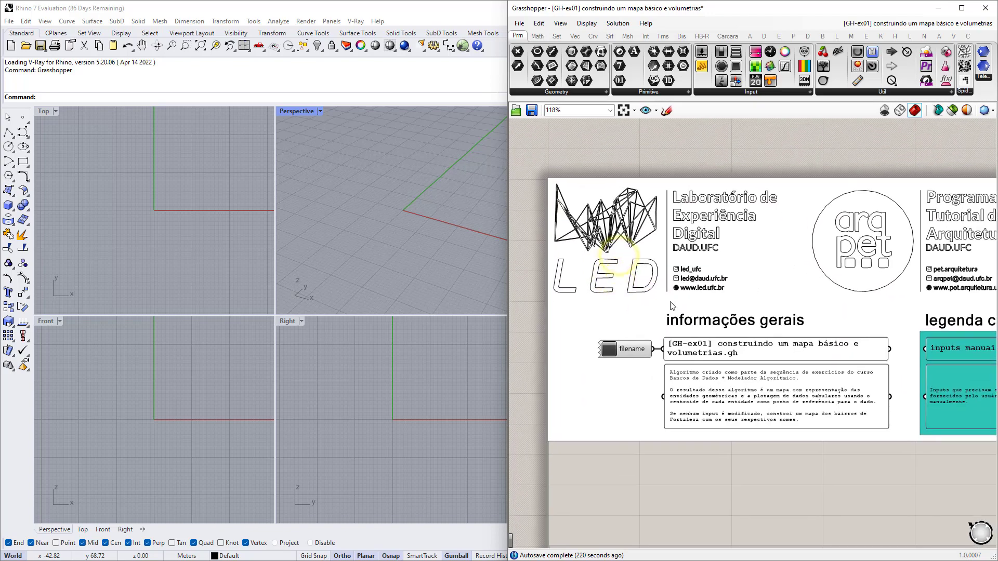
right_click_drag(882, 392, 643, 358)
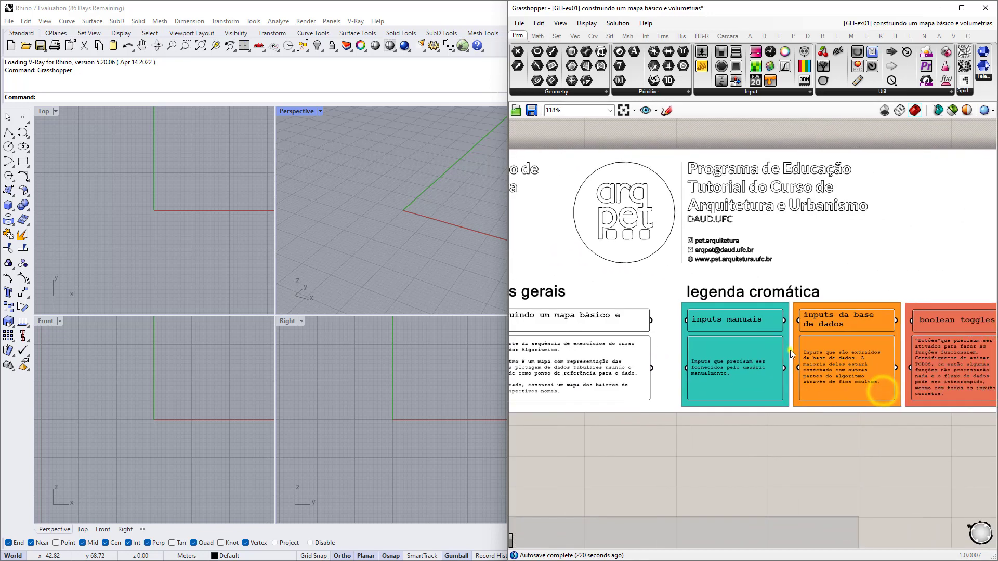
right_click_drag(791, 349, 642, 343)
scroll(576, 331, "up", 1)
right_click_drag(580, 363, 638, 348)
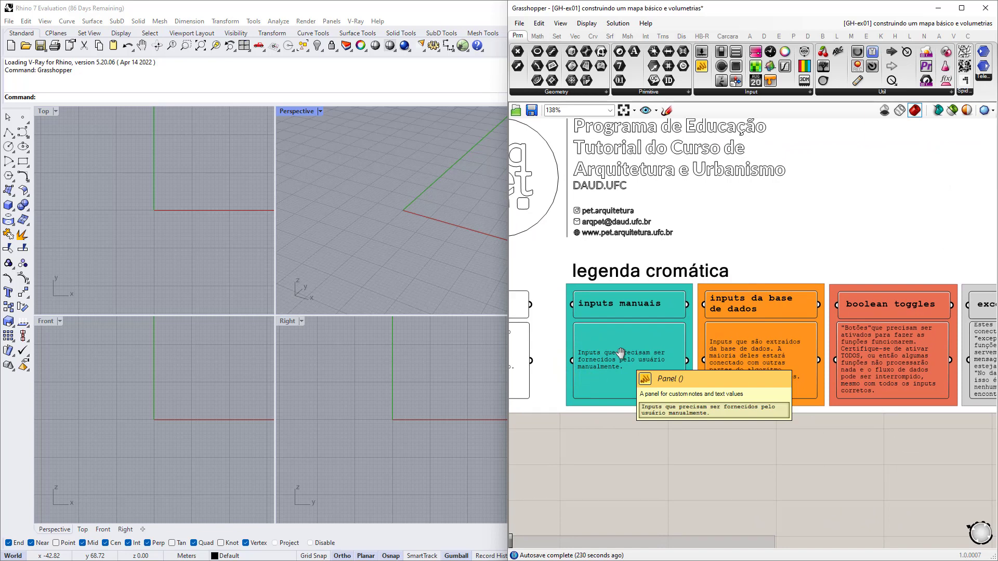
Zoom in on the connection-string group with its curso_solidario database_name panel.
scroll(593, 344, "up", 4)
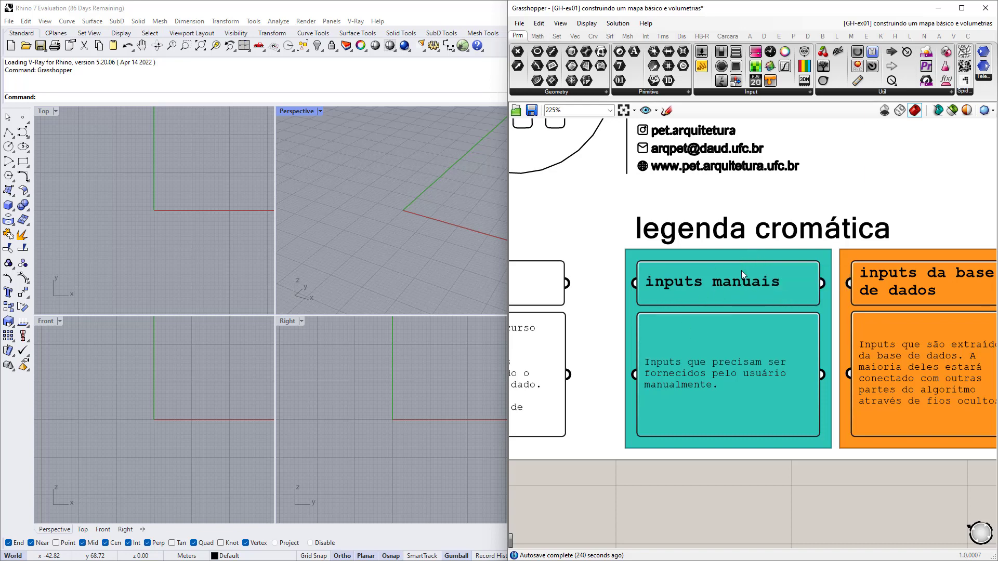
scroll(746, 254, "down", 8)
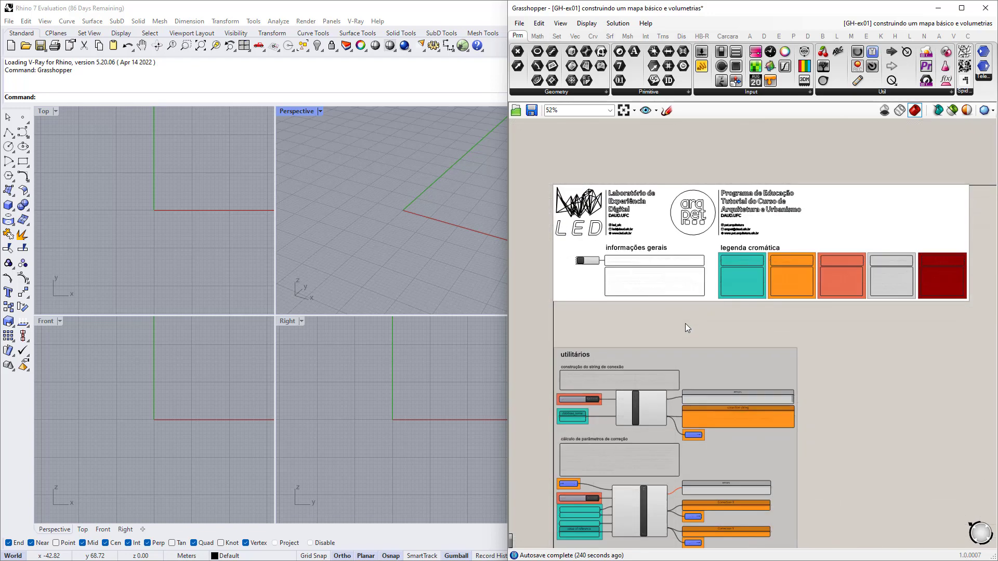
scroll(631, 332, "up", 6)
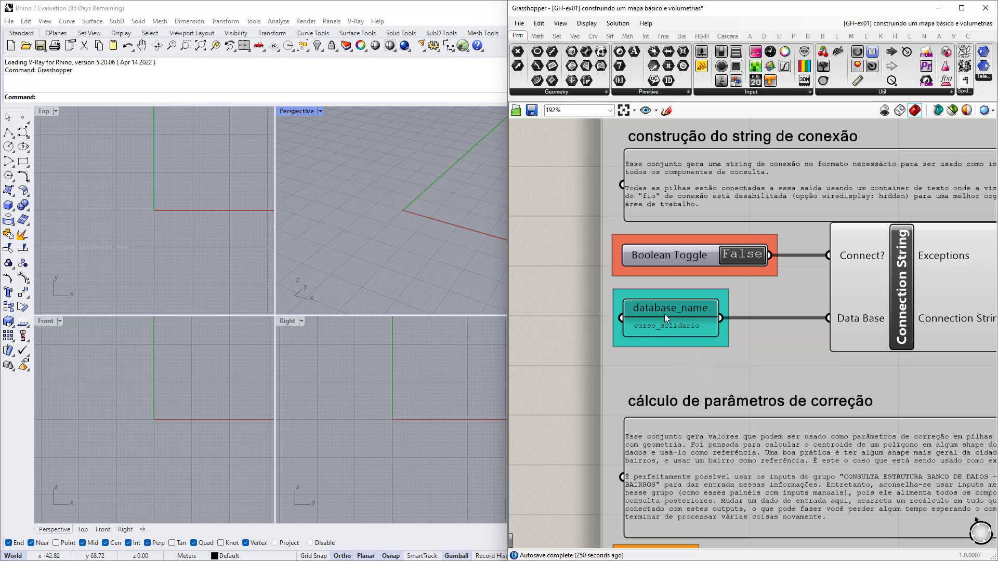
Pan across the boolean toggles legend and utilitários group to the connection Boolean Toggle.
scroll(600, 384, "down", 5)
scroll(598, 386, "down", 3)
scroll(756, 266, "up", 8)
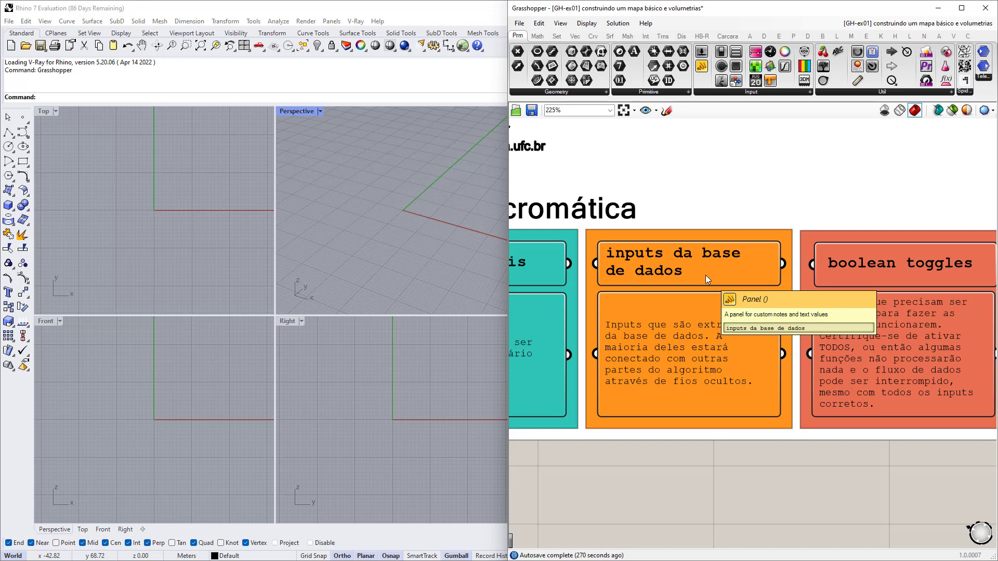
right_click_drag(889, 289, 756, 278)
scroll(672, 257, "up", 2)
scroll(672, 257, "down", 2)
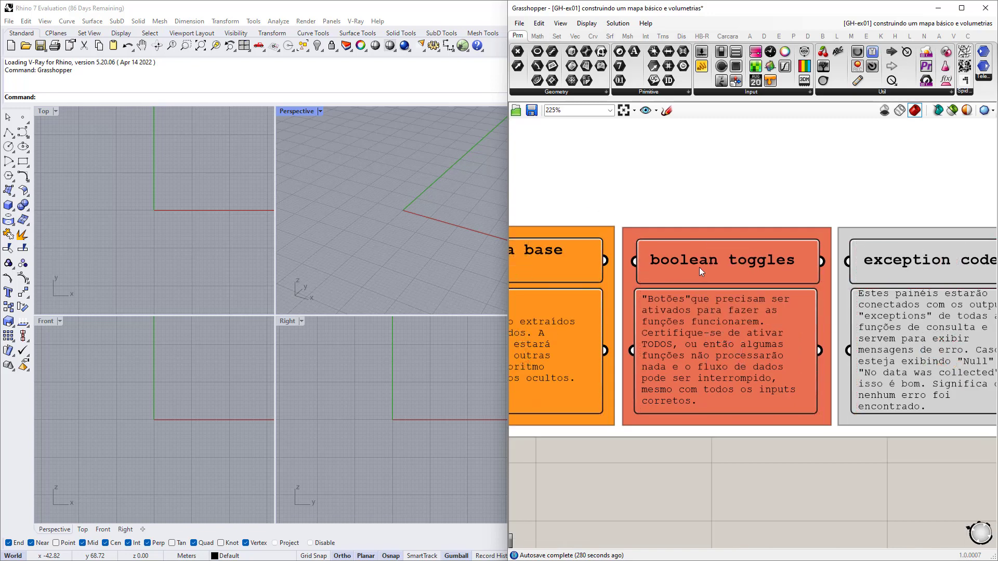
scroll(846, 248, "down", 9)
right_click_drag(626, 385, 674, 354)
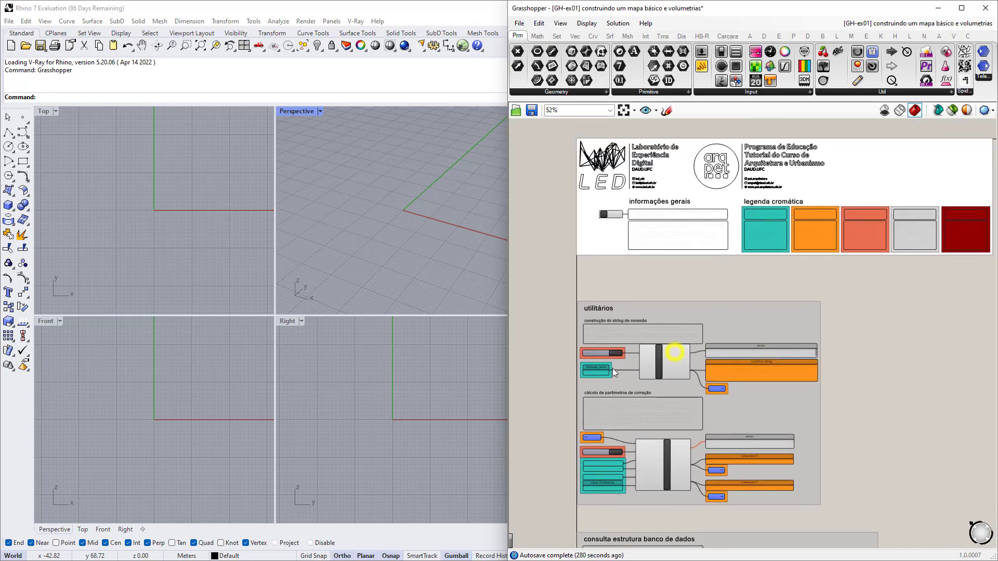
scroll(612, 369, "up", 4)
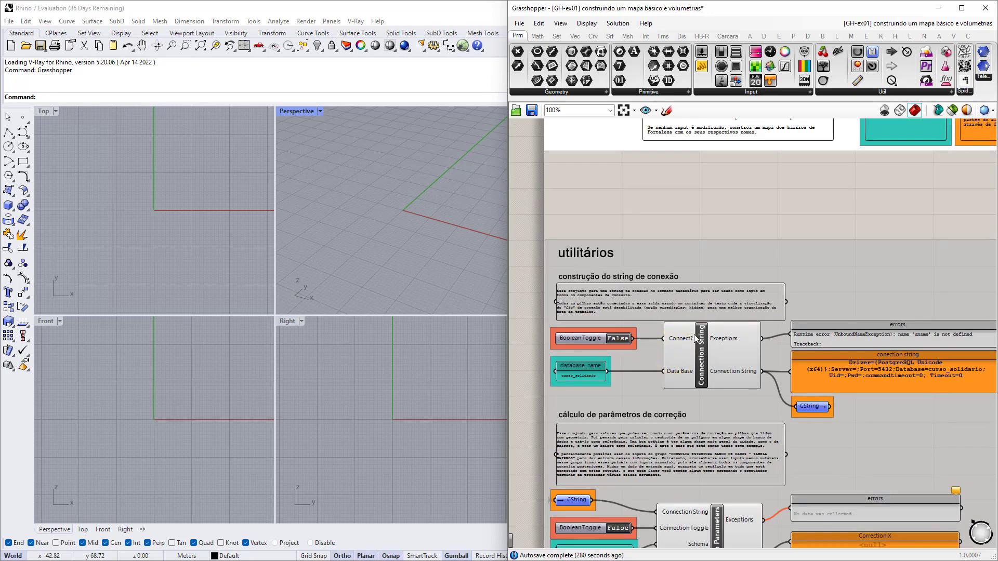
scroll(651, 341, "up", 3)
right_click_drag(647, 354, 685, 338)
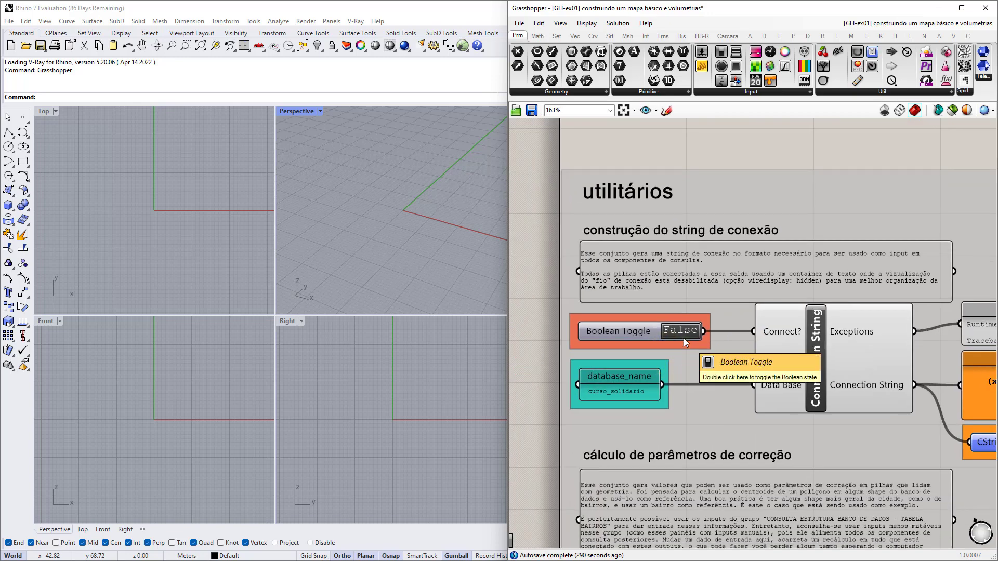
Move through the correction-parameters group to the database-structure query group.
scroll(651, 311, "down", 4)
right_click_drag(625, 372, 615, 287)
scroll(666, 386, "down", 1)
right_click_drag(694, 418, 663, 340)
right_click_drag(625, 505, 628, 422)
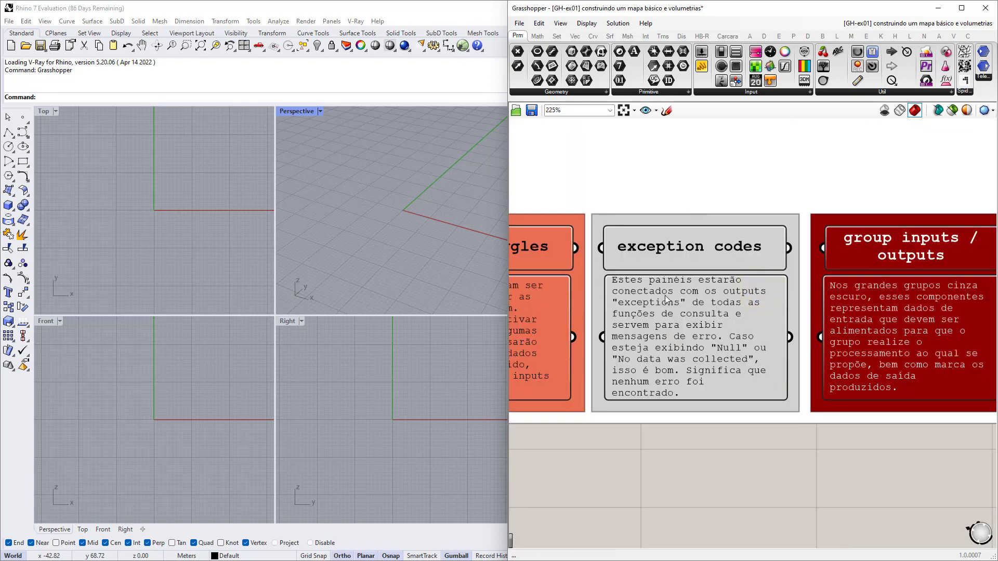
Return to the colour legend and centre on the exception codes panel.
scroll(685, 283, "down", 6)
right_click_drag(682, 391, 774, 283)
scroll(625, 303, "up", 4)
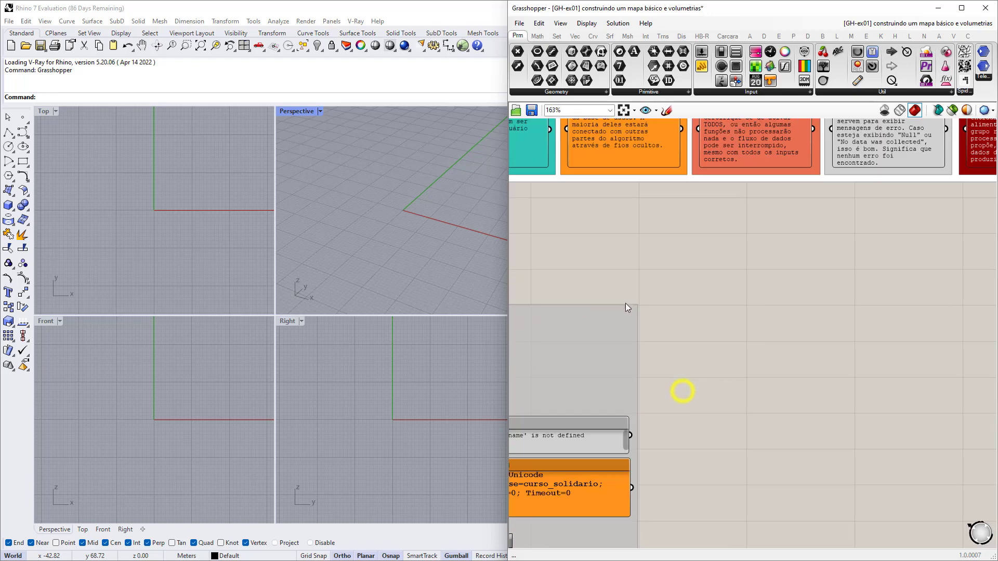
scroll(608, 345, "down", 3)
right_click_drag(671, 285, 599, 365)
scroll(785, 250, "up", 4)
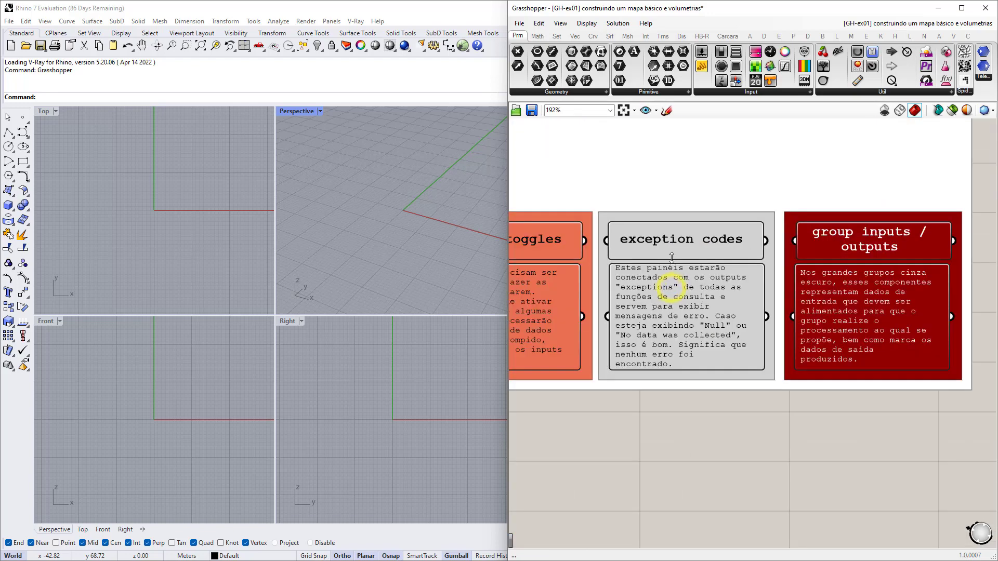
right_click_drag(632, 269, 675, 276)
scroll(676, 276, "up", 2)
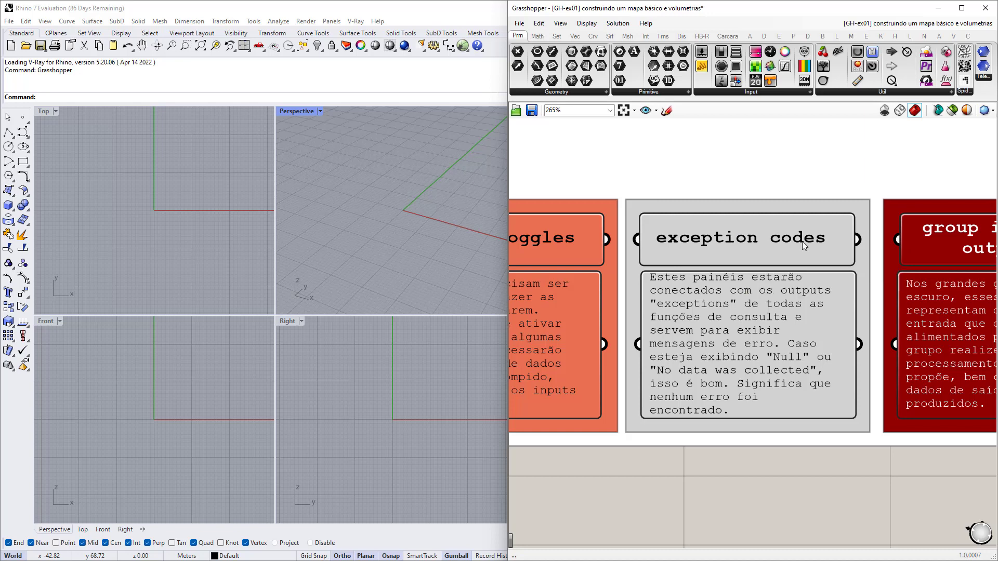
View the group inputs / outputs panel, then settle on 'consultando dados de uma tabela'.
right_click_drag(831, 240, 573, 238)
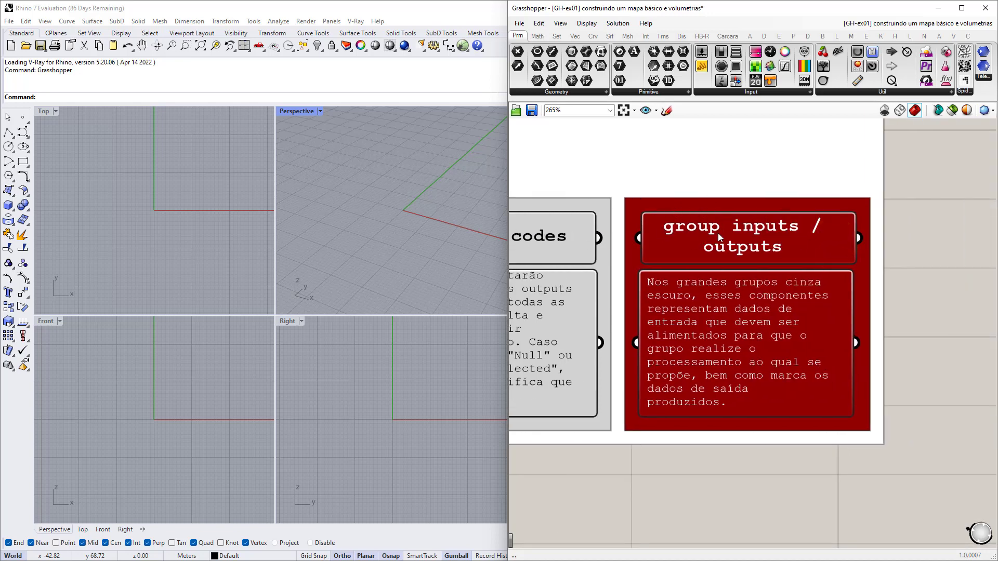
scroll(697, 221, "down", 8)
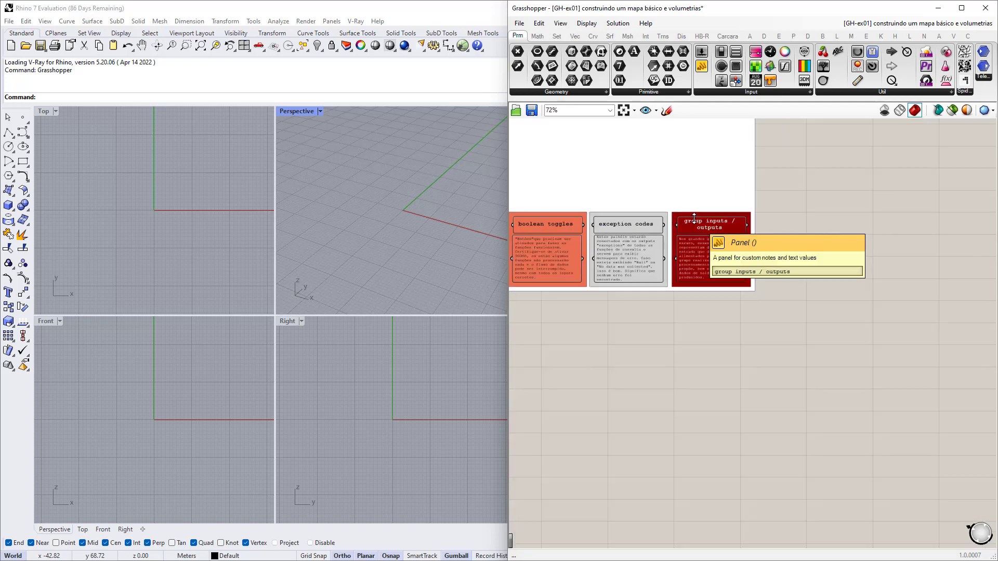
right_click_drag(737, 399, 804, 270)
right_click_drag(810, 412, 661, 202)
scroll(655, 365, "up", 4)
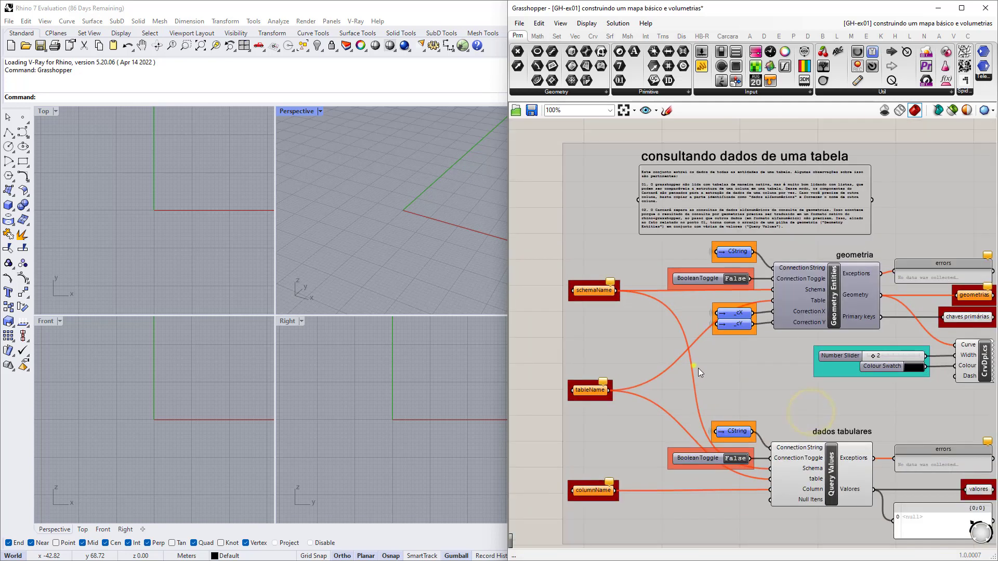
Review the table query group's outputs, then delete the stray small blue and green components.
right_click_drag(694, 365, 671, 350)
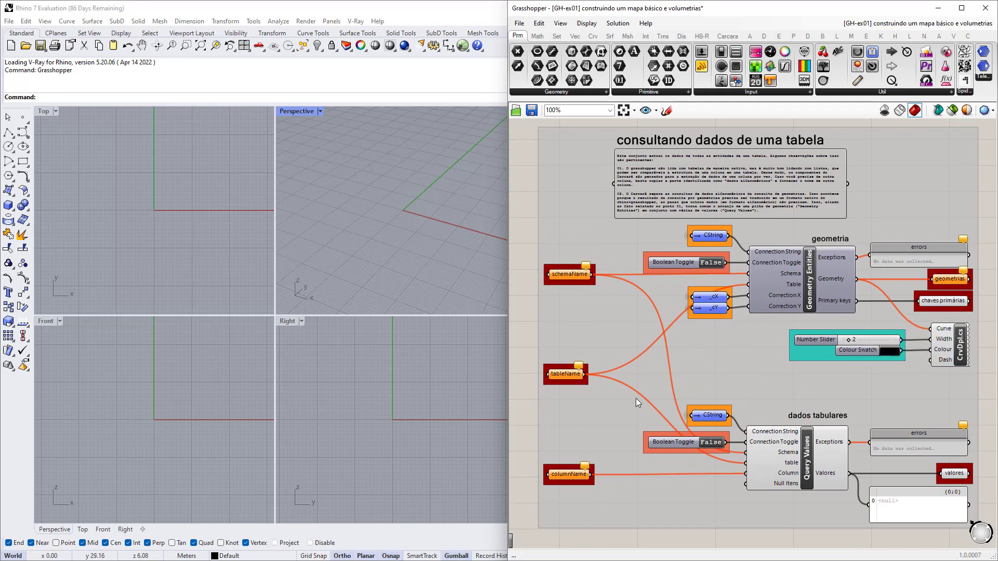
right_click_drag(889, 322, 706, 312)
scroll(777, 276, "up", 2)
right_click_drag(769, 482, 753, 389)
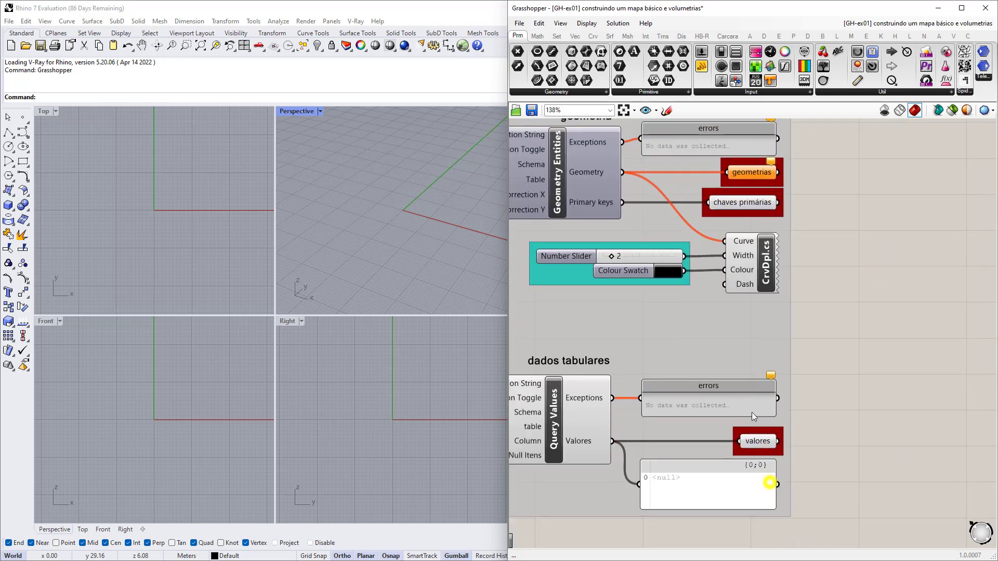
scroll(764, 434, "down", 3)
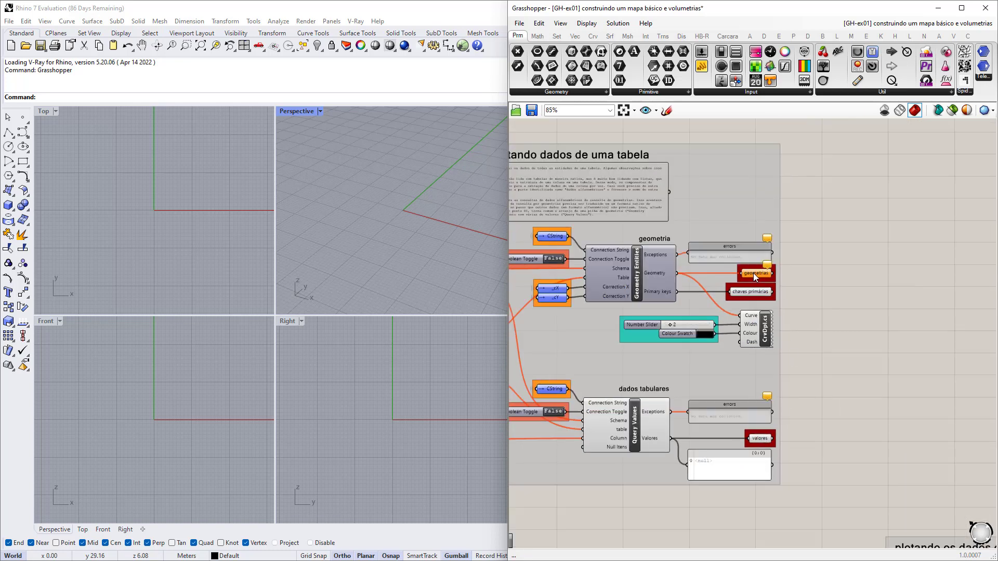
right_click_drag(673, 317, 832, 329)
right_click_drag(586, 437, 583, 482)
right_click_drag(603, 411, 594, 362)
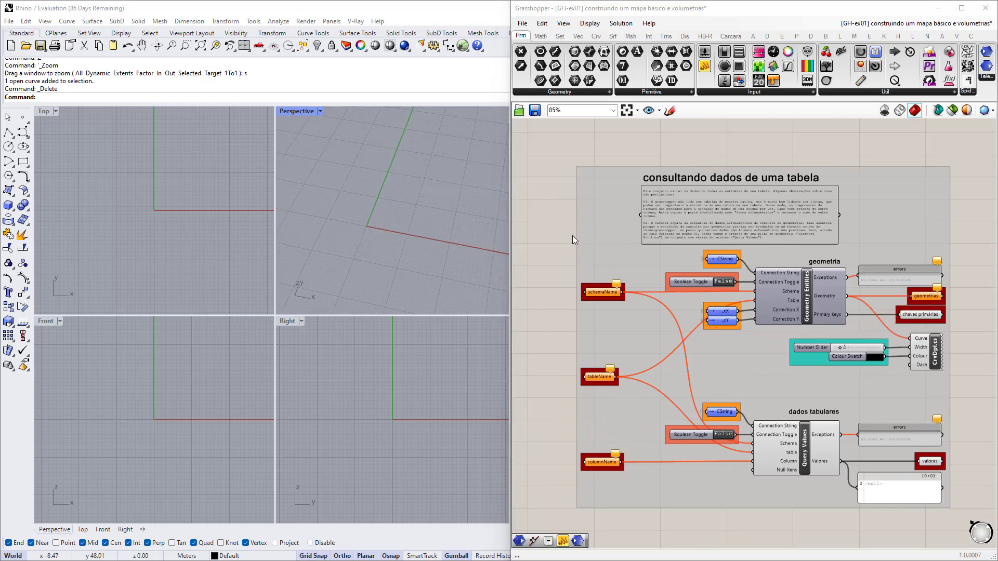
scroll(573, 236, "down", 5)
right_click_drag(564, 175, 738, 229)
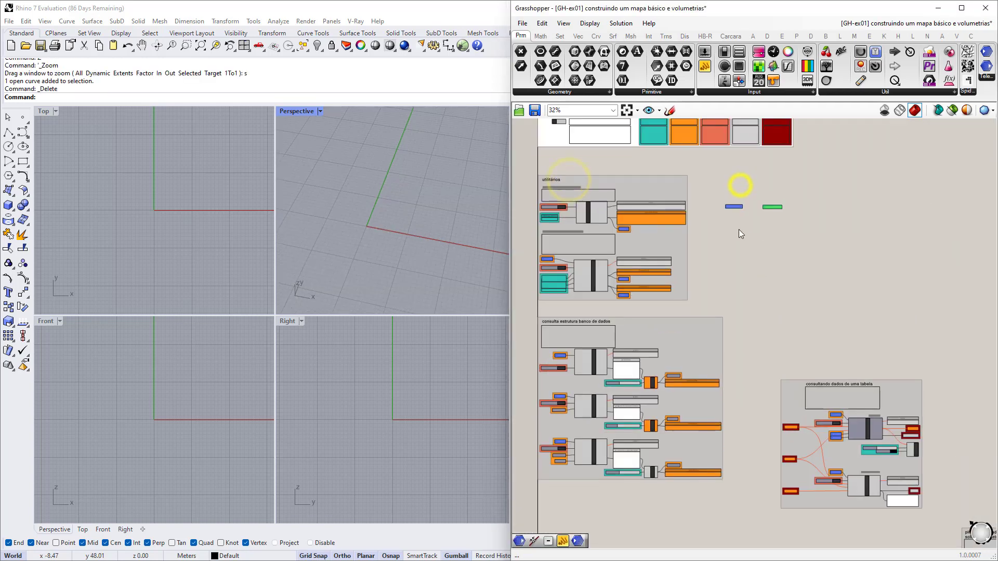
left_click_drag(796, 223, 715, 176)
key("Delete")
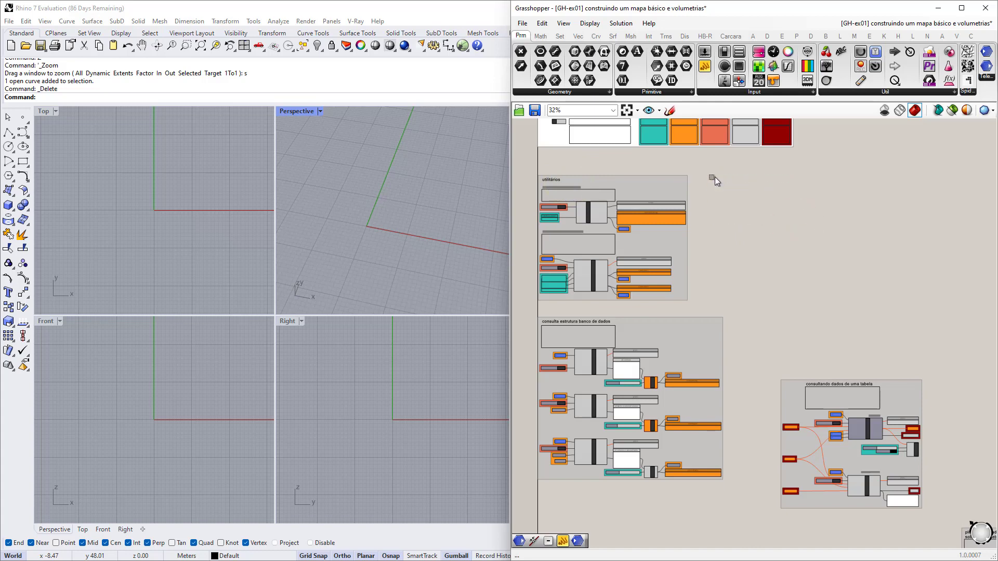
Centre the view on the utilitários group and its connection string.
scroll(578, 226, "up", 5)
right_click_drag(610, 243, 683, 267)
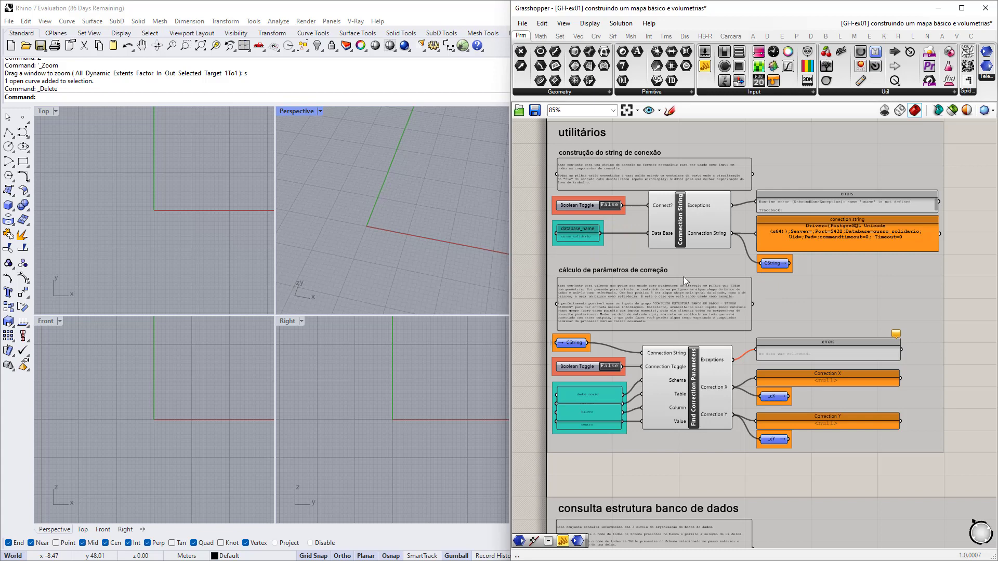
scroll(684, 276, "down", 1)
right_click_drag(829, 302, 735, 312)
right_click_drag(845, 275, 797, 279)
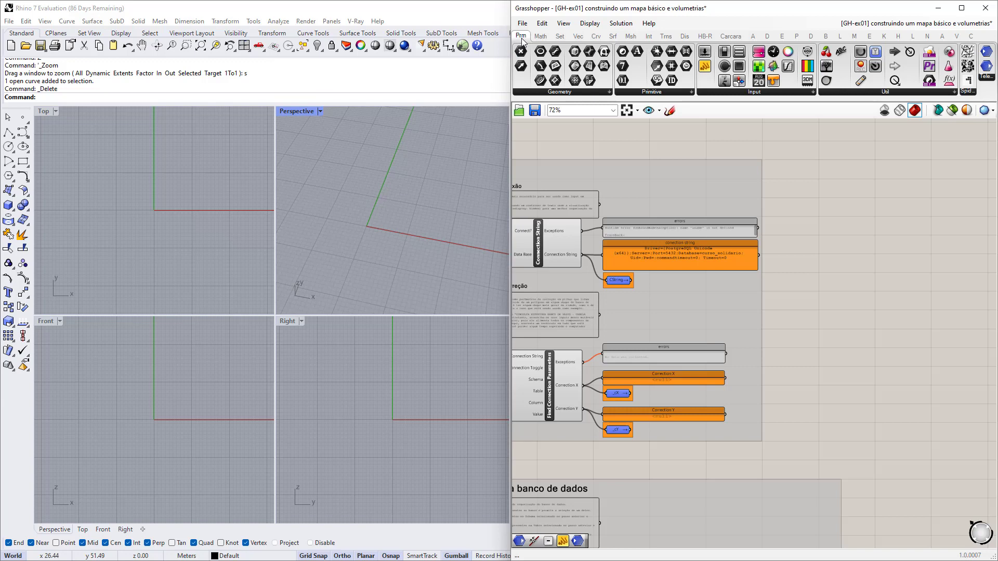
Place a Remote Sender and a Remote Receiver from the Tele panel side by side near the utilitários group.
left_click(986, 79)
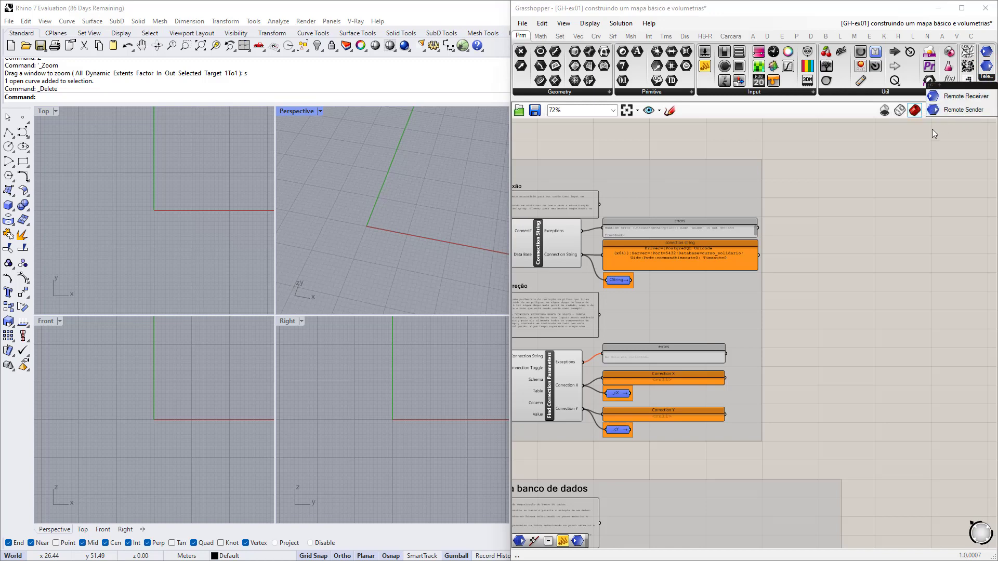
left_click_drag(941, 110, 913, 240)
scroll(699, 213, "up", 5)
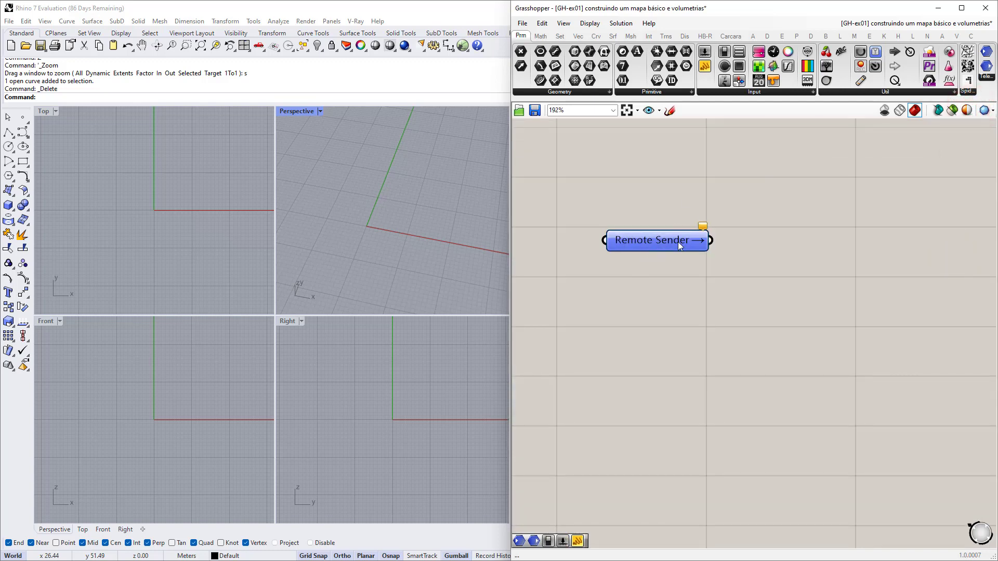
left_click(935, 262)
left_click(936, 261)
scroll(857, 280, "down", 3)
right_click_drag(853, 279, 790, 274)
scroll(836, 260, "up", 3)
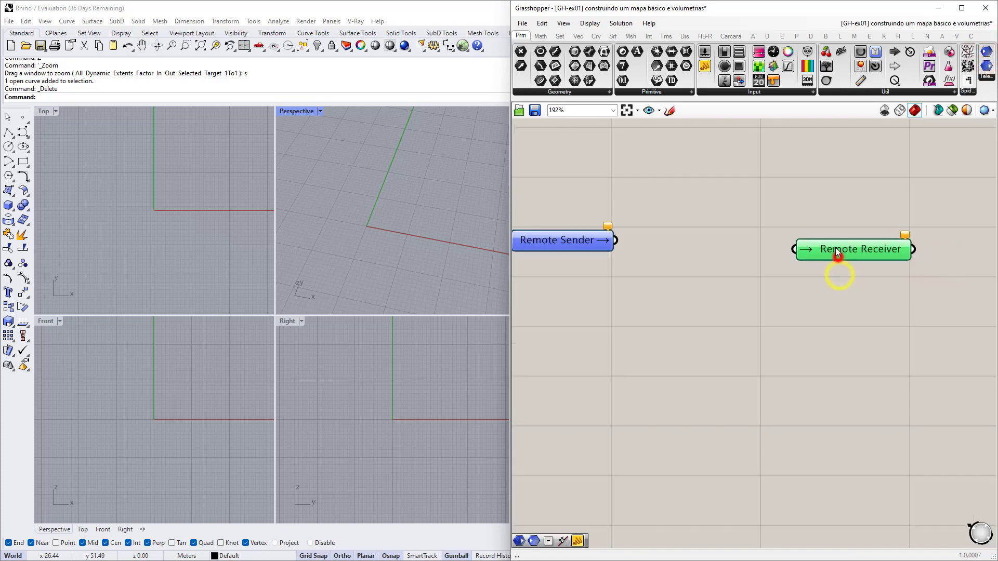
left_click_drag(834, 247, 739, 242)
scroll(827, 245, "down", 5)
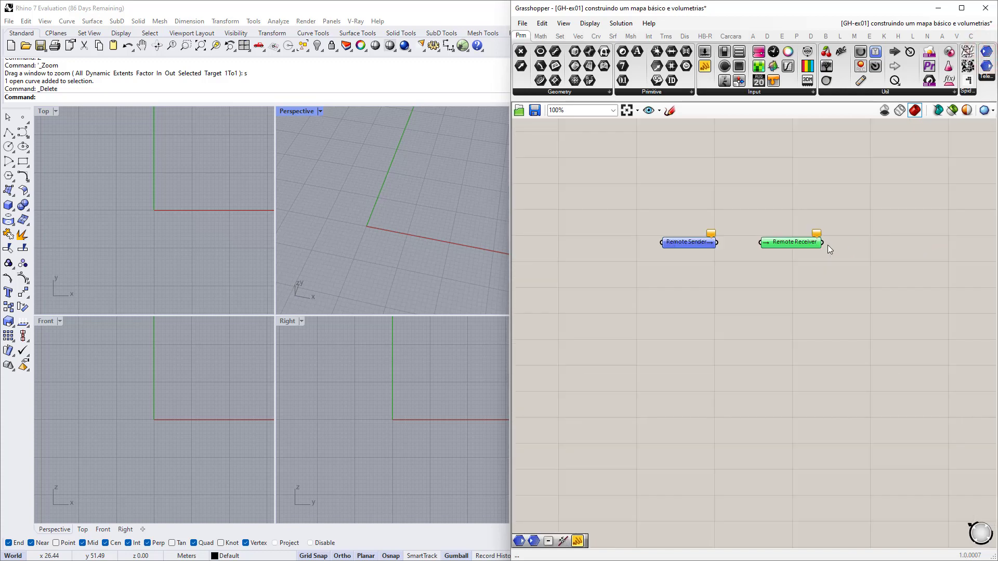
right_click_drag(695, 276, 835, 297)
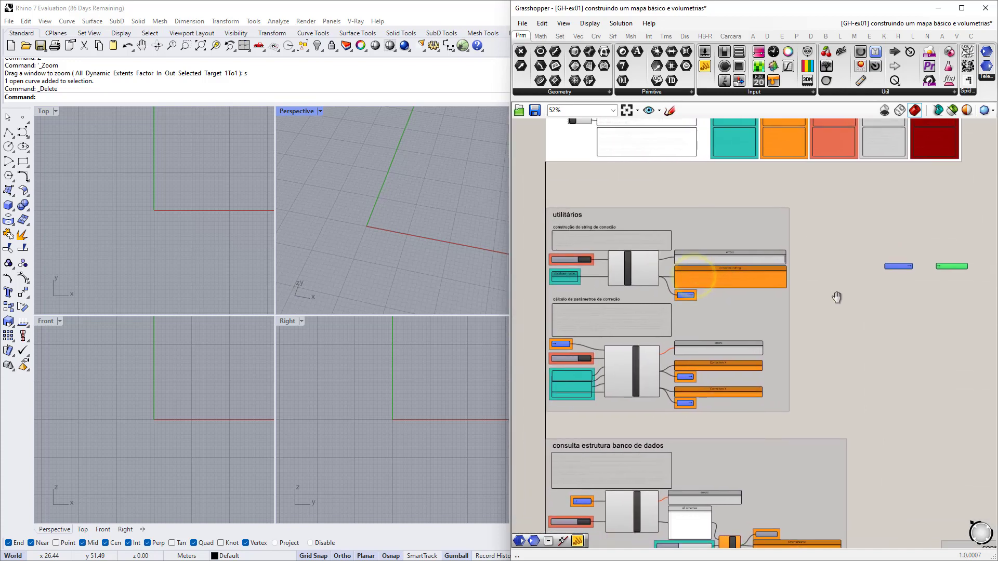
scroll(600, 256, "up", 2)
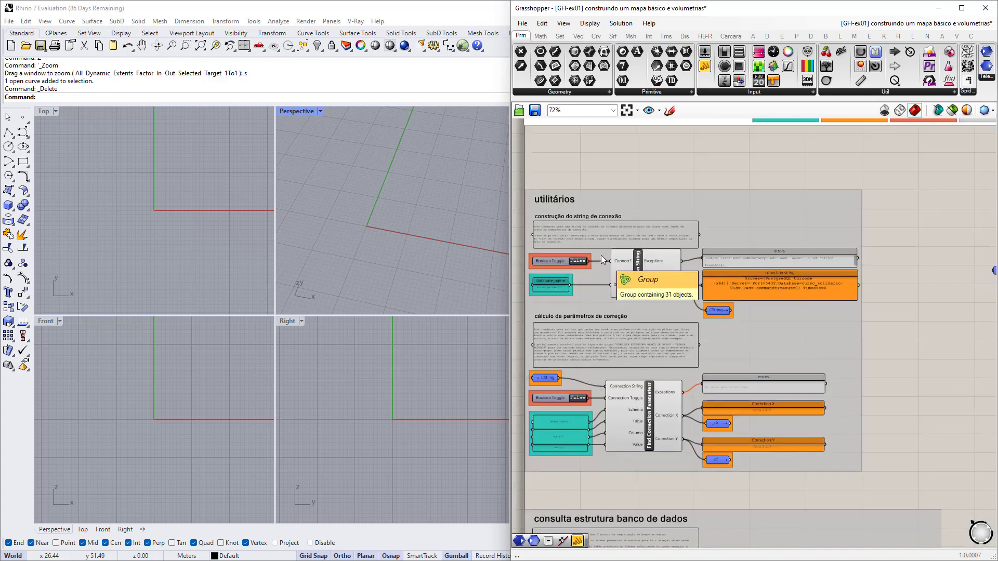
right_click_drag(605, 295, 632, 294)
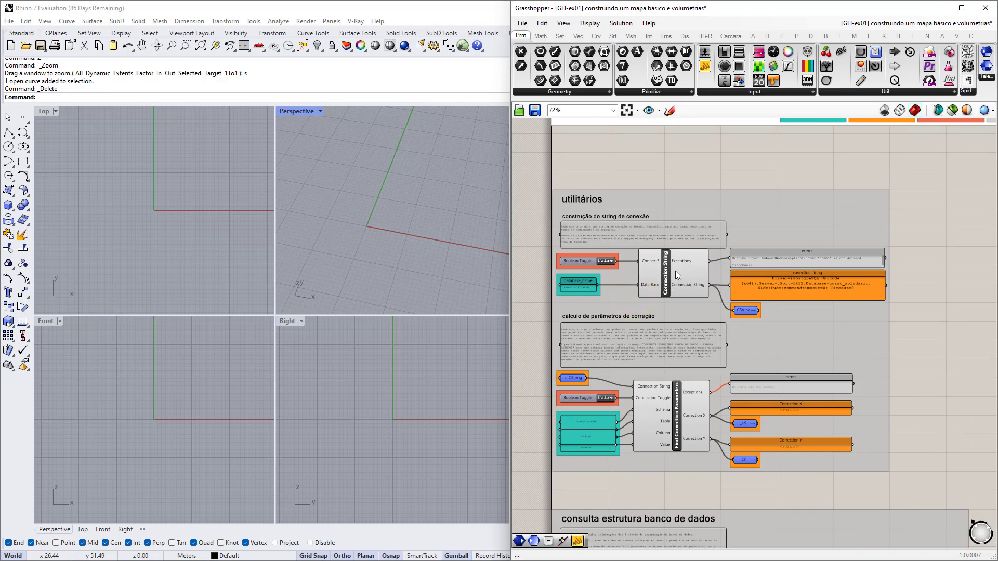
scroll(659, 264, "down", 6)
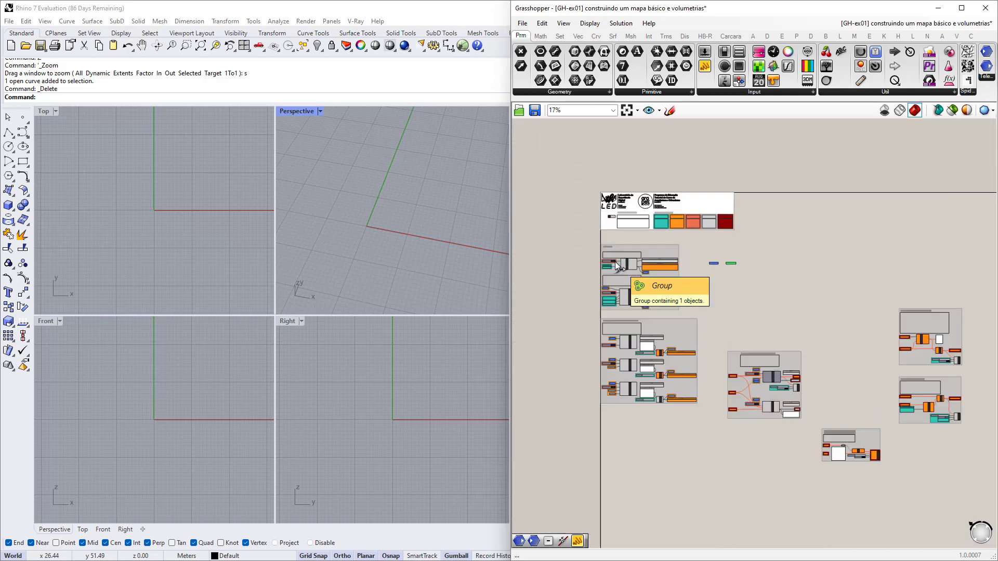
scroll(816, 309, "up", 7)
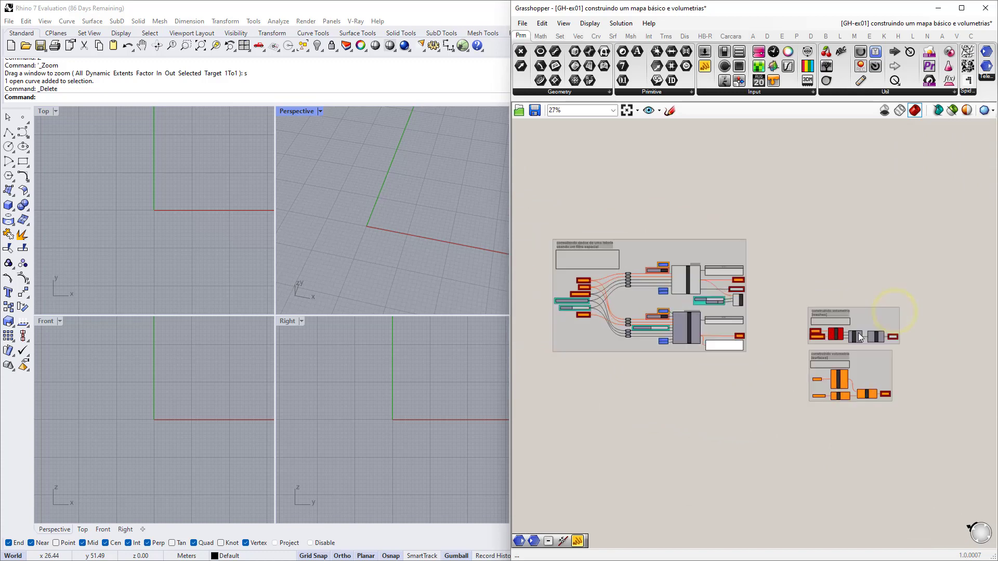
scroll(784, 326, "down", 4)
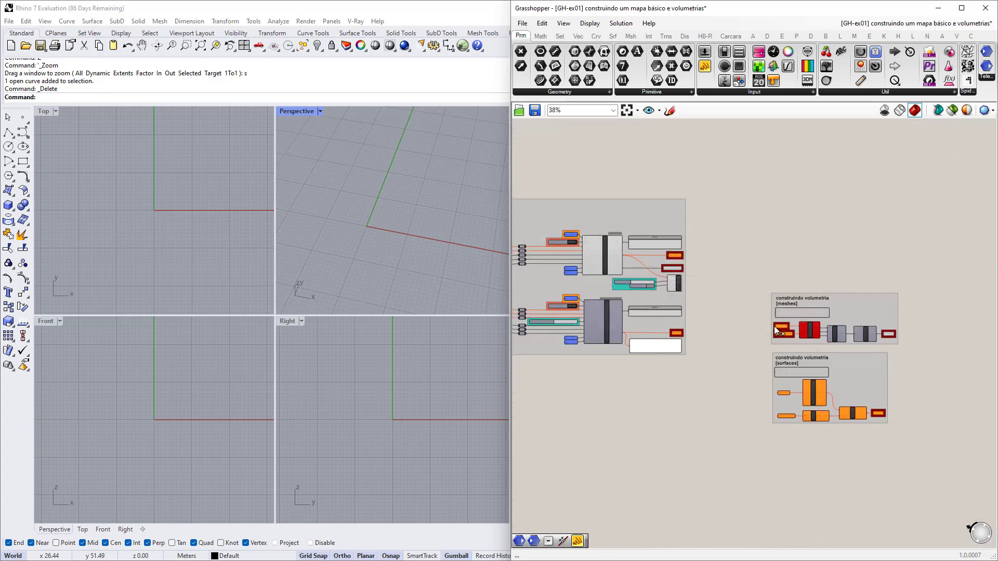
right_click_drag(715, 314, 852, 319)
scroll(853, 319, "down", 4)
right_click_drag(563, 281, 777, 303)
scroll(555, 201, "up", 2)
scroll(555, 202, "up", 5)
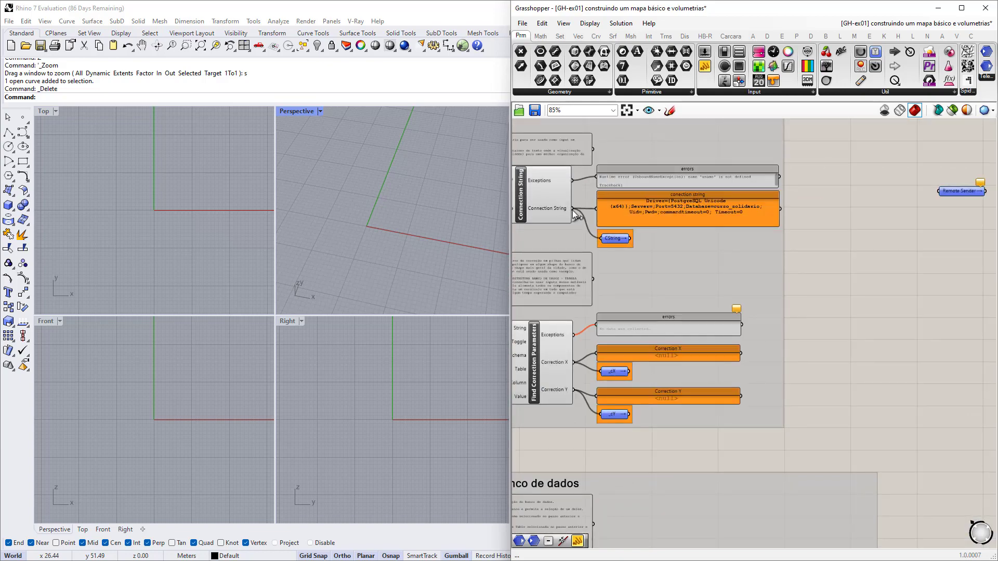
scroll(568, 211, "down", 10)
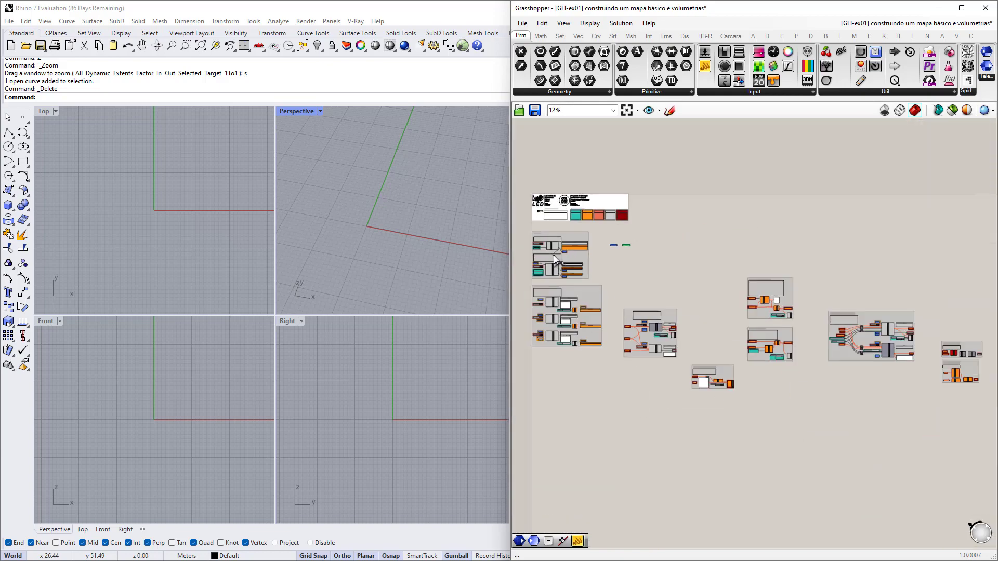
scroll(831, 323, "up", 12)
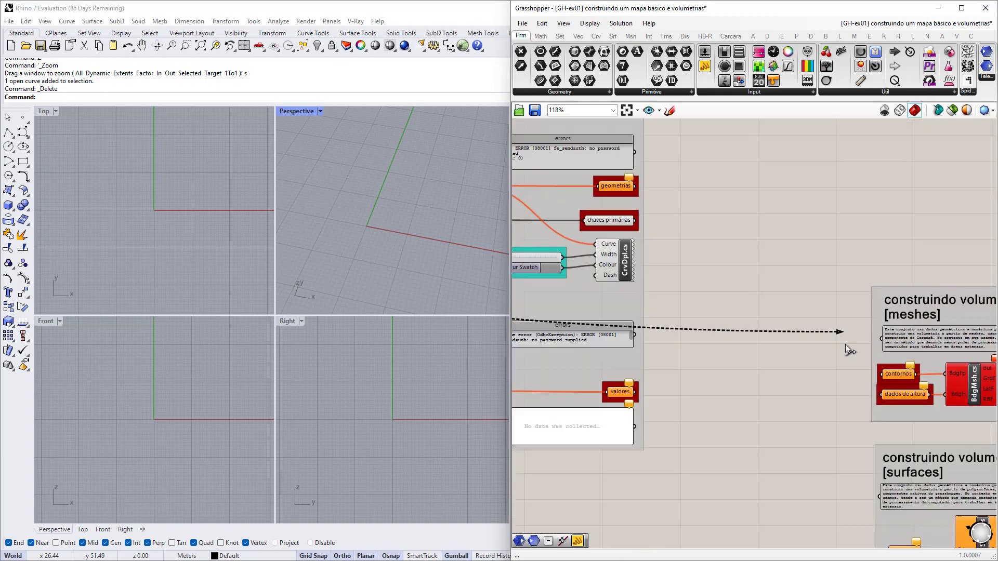
scroll(891, 383, "down", 8)
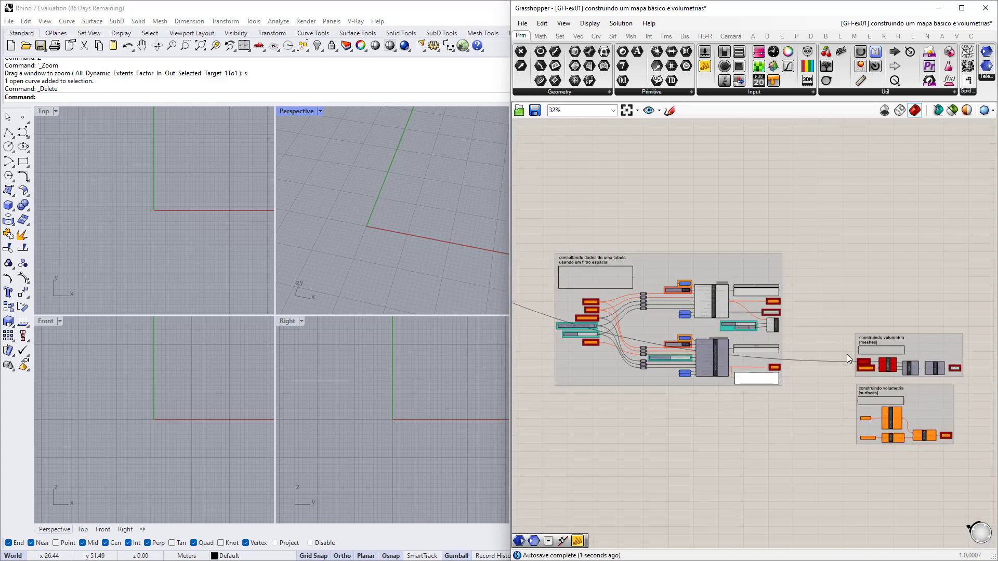
scroll(884, 359, "down", 3)
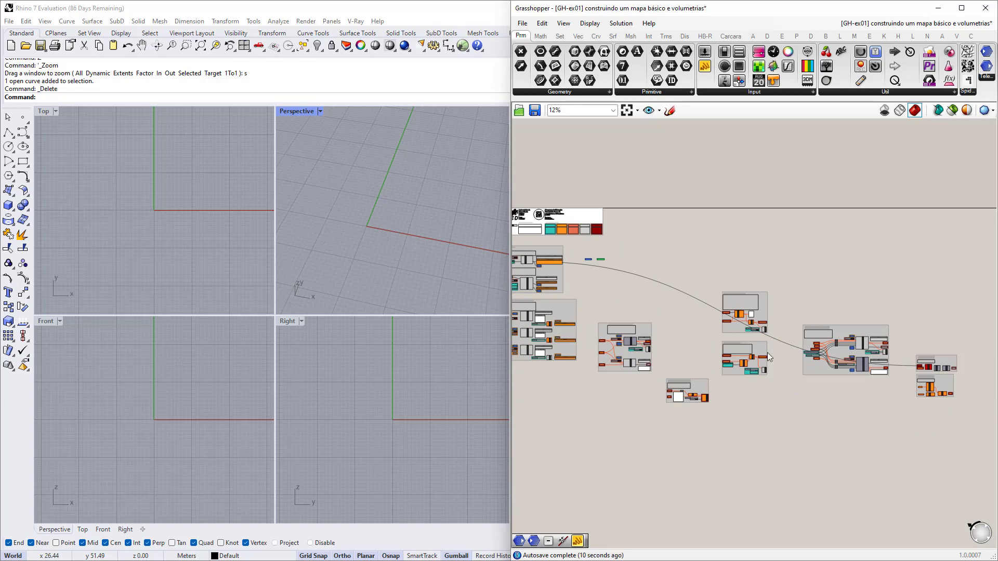
scroll(920, 368, "up", 10)
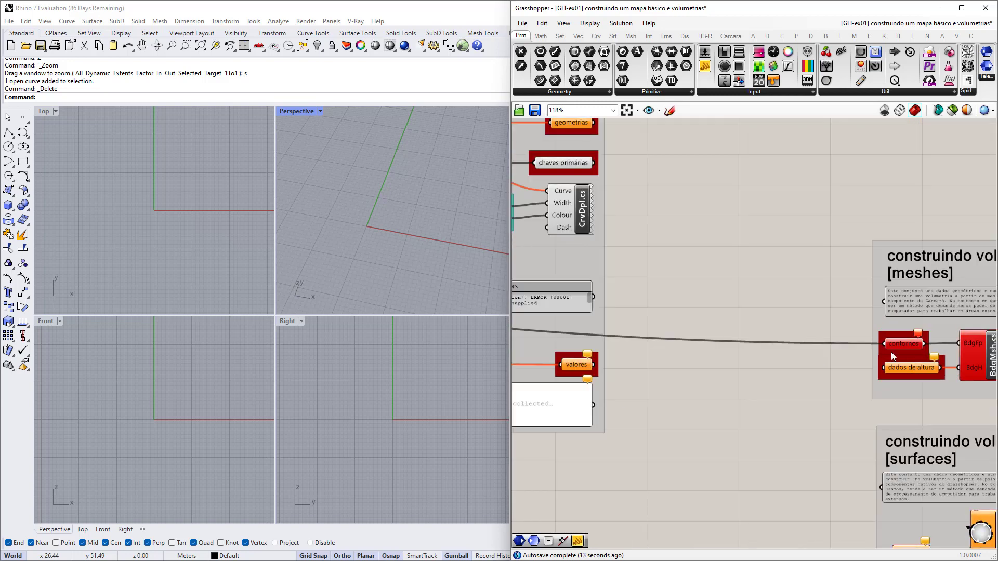
scroll(792, 346, "down", 10)
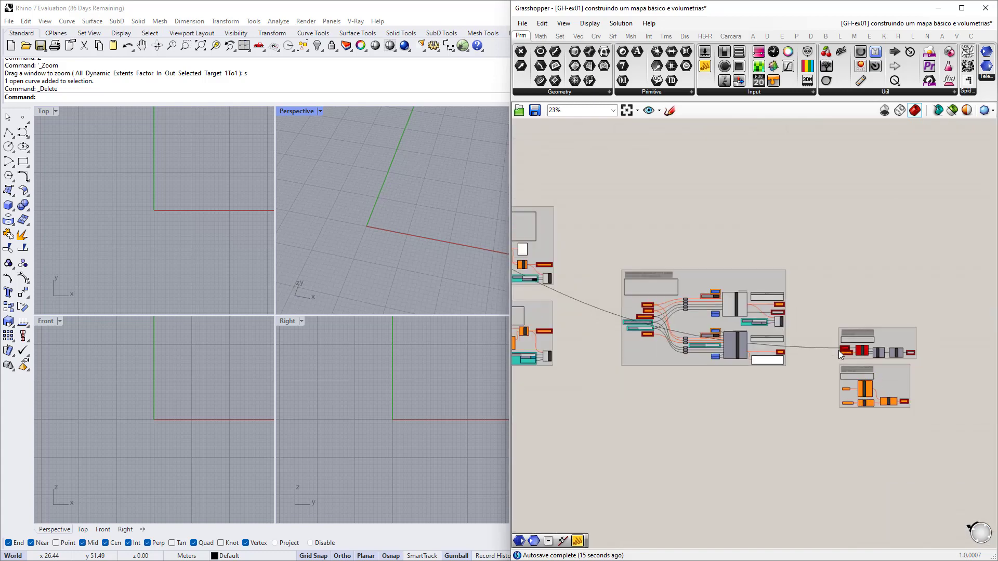
scroll(824, 340, "up", 6)
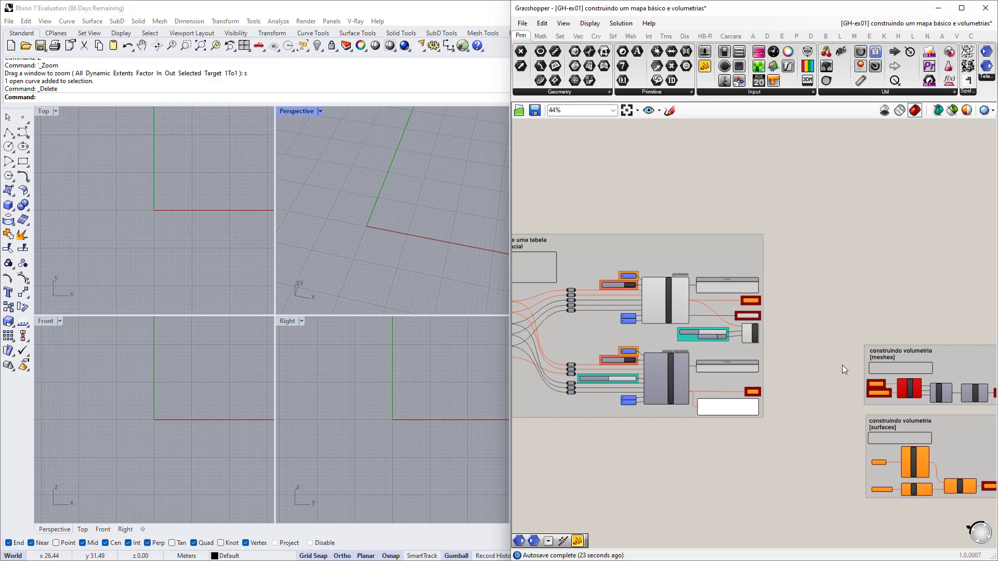
scroll(842, 365, "down", 6)
right_click_drag(536, 282, 669, 330)
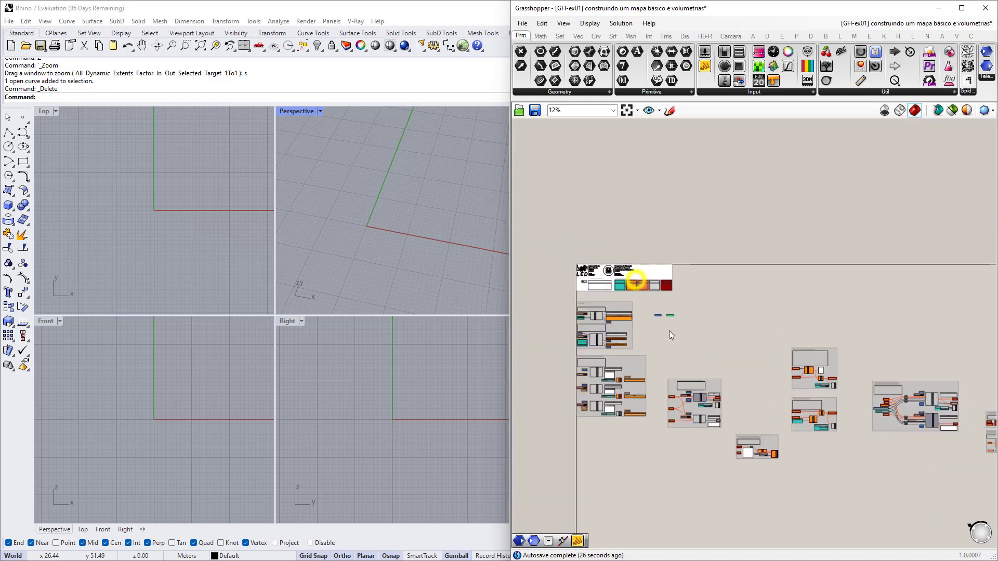
scroll(669, 327, "up", 6)
right_click_drag(636, 280, 674, 313)
scroll(678, 310, "up", 10)
scroll(721, 307, "down", 3)
right_click_drag(744, 323, 712, 312)
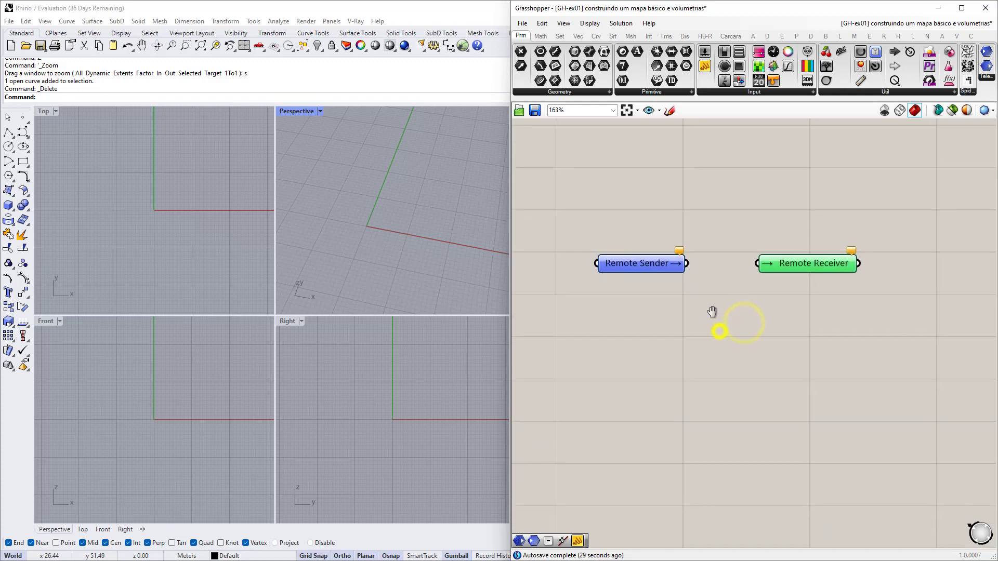
Add a Params > Primitive > Text parameter beside the orange connection-string component.
left_click(567, 92)
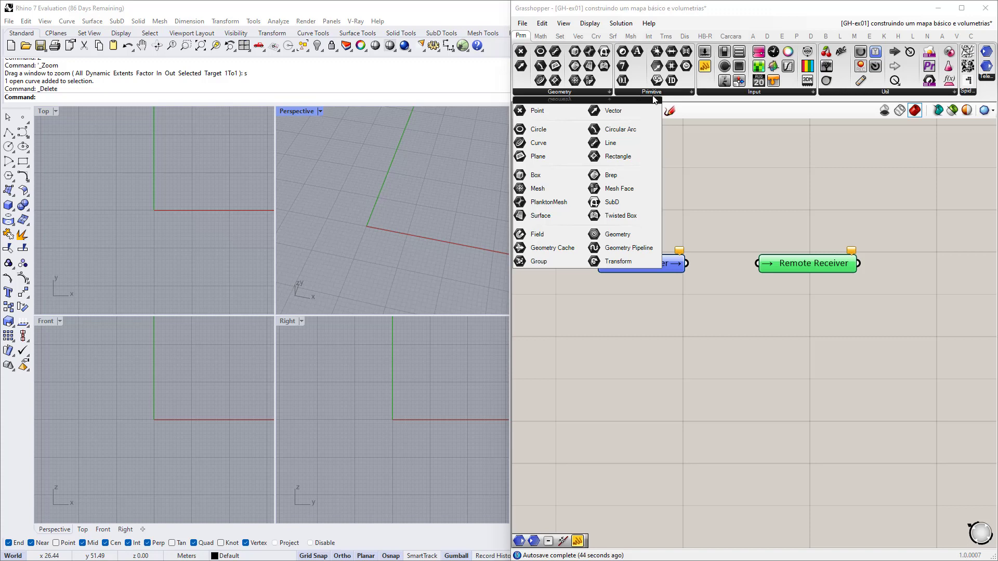
left_click(637, 92)
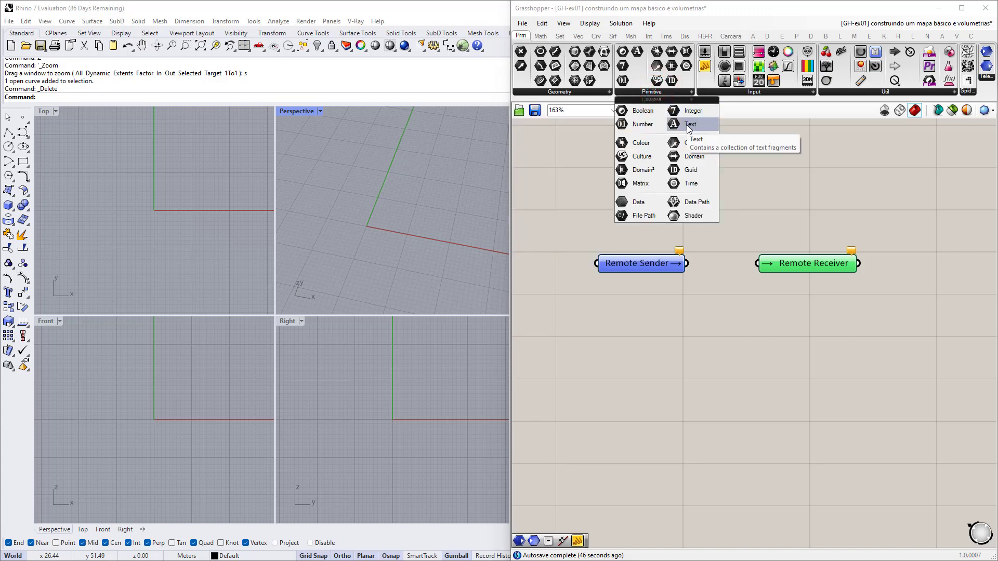
left_click_drag(690, 126, 671, 359)
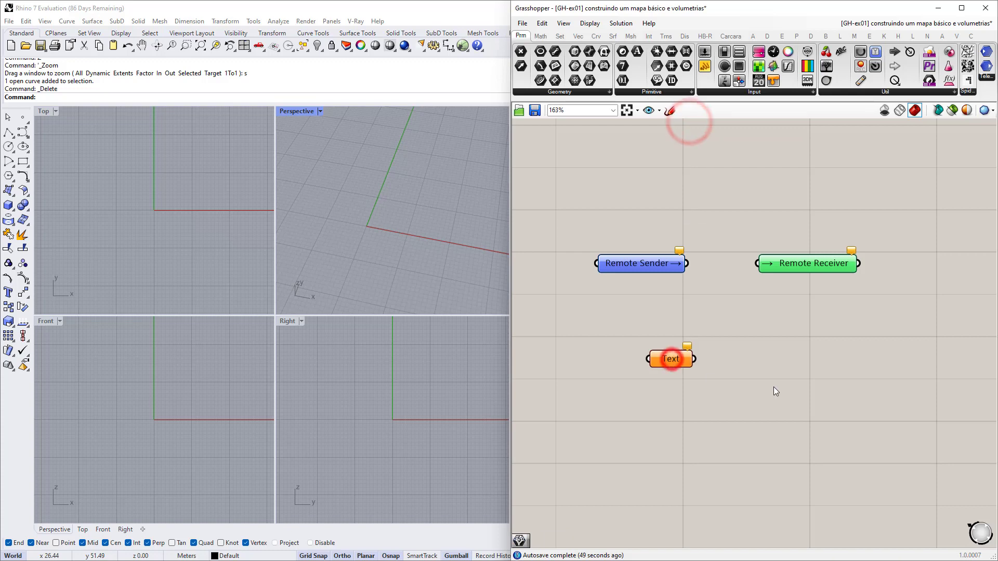
scroll(689, 387, "down", 5)
left_click_drag(816, 352, 661, 344)
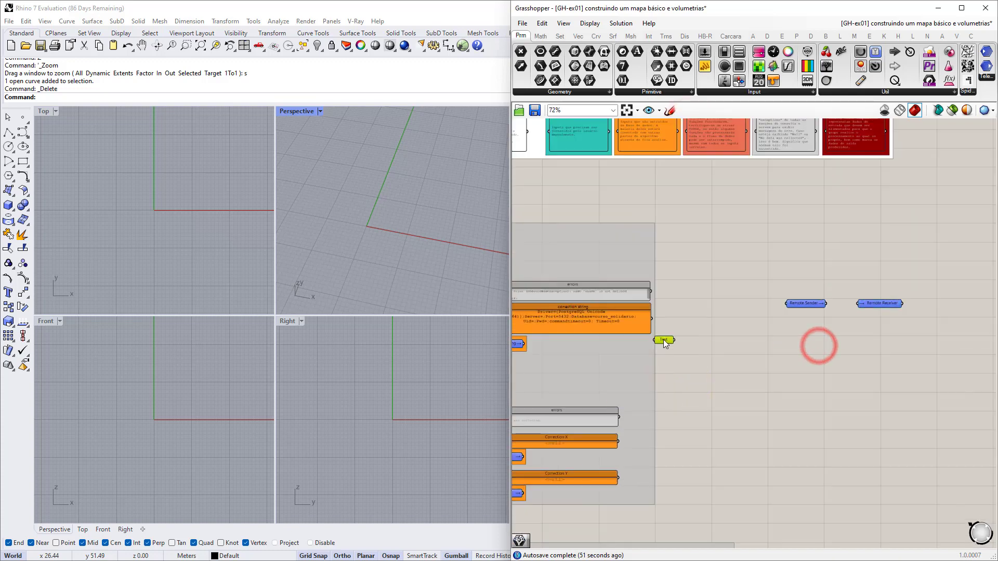
scroll(688, 353, "up", 6)
Rename the Text parameter to 'variável A' and begin a wire from the connection string output.
right_click(688, 351)
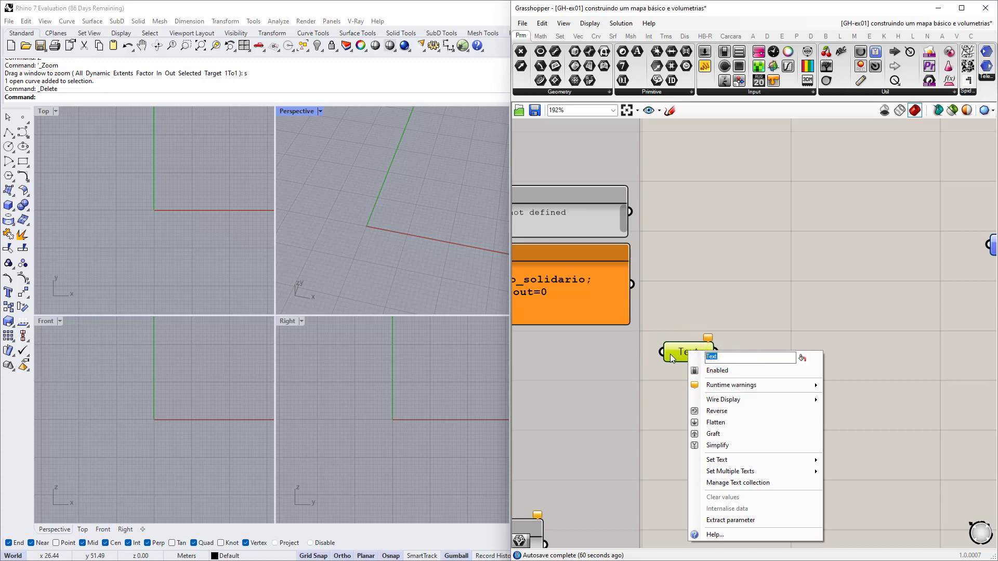
type("variável A")
left_click(727, 289)
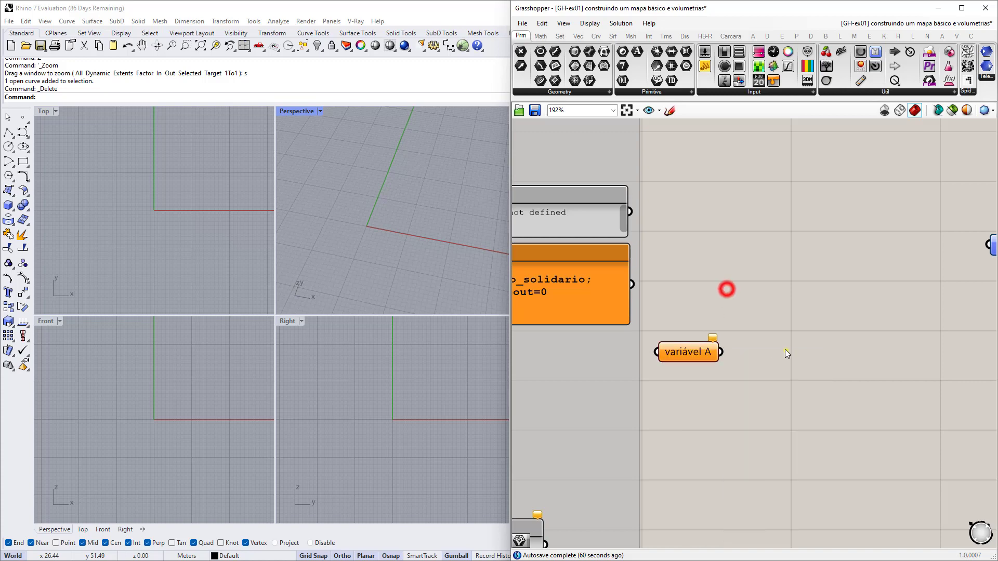
right_click_drag(785, 351, 731, 348)
left_click_drag(631, 358, 618, 361)
right_click_drag(624, 341, 685, 349)
left_click_drag(639, 287, 695, 288)
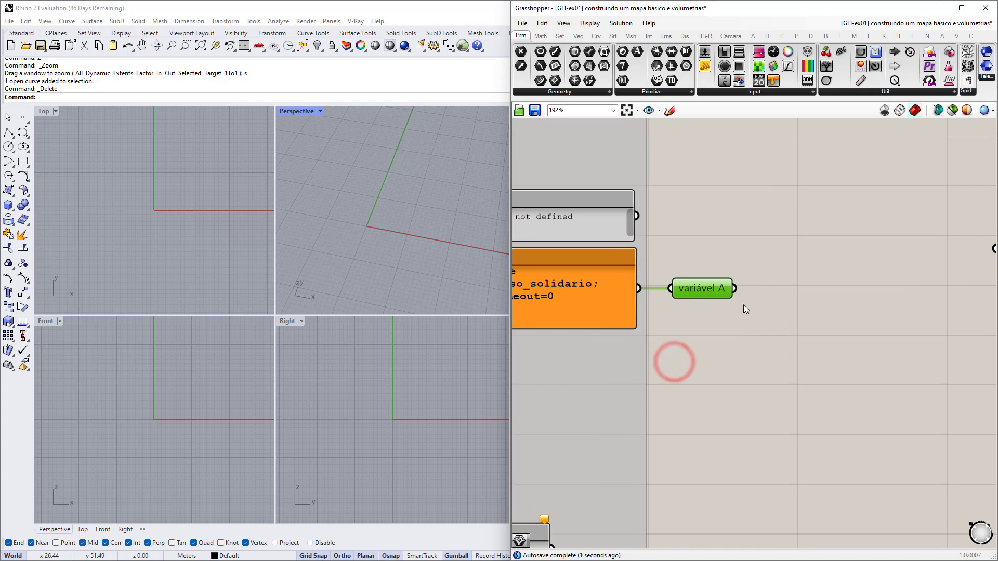
Wire the connection string output into variável A.
right_click_drag(762, 305, 668, 310)
scroll(821, 305, "down", 2)
scroll(668, 310, "up", 4)
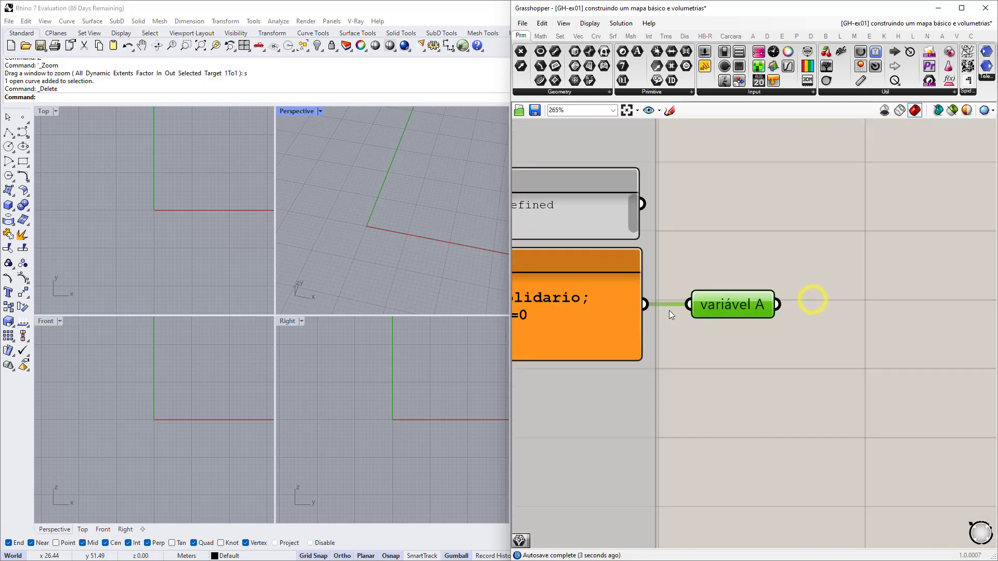
right_click_drag(767, 326, 702, 325)
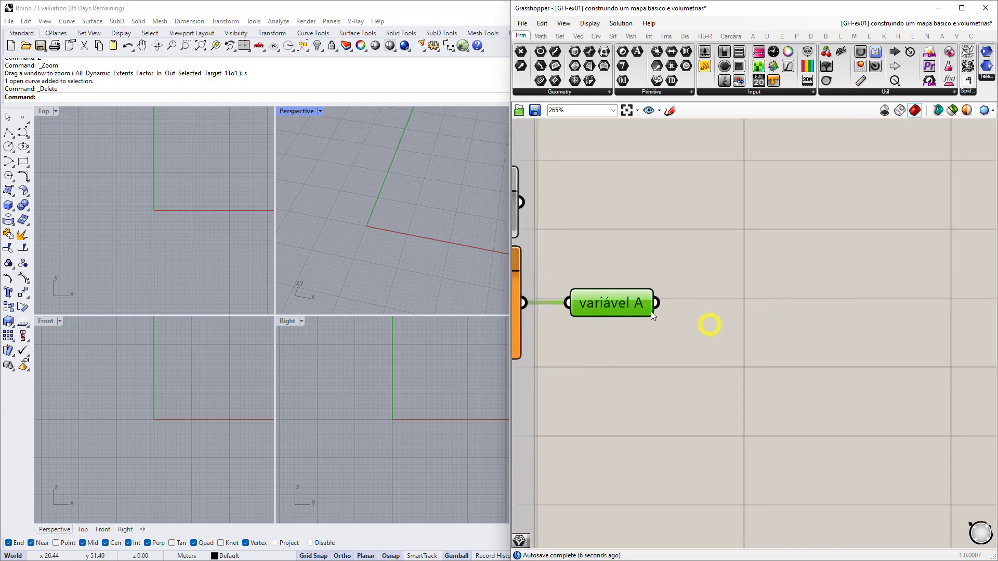
Paste a copy of variável A that keeps its incoming wire and move it to the right.
left_click(628, 304)
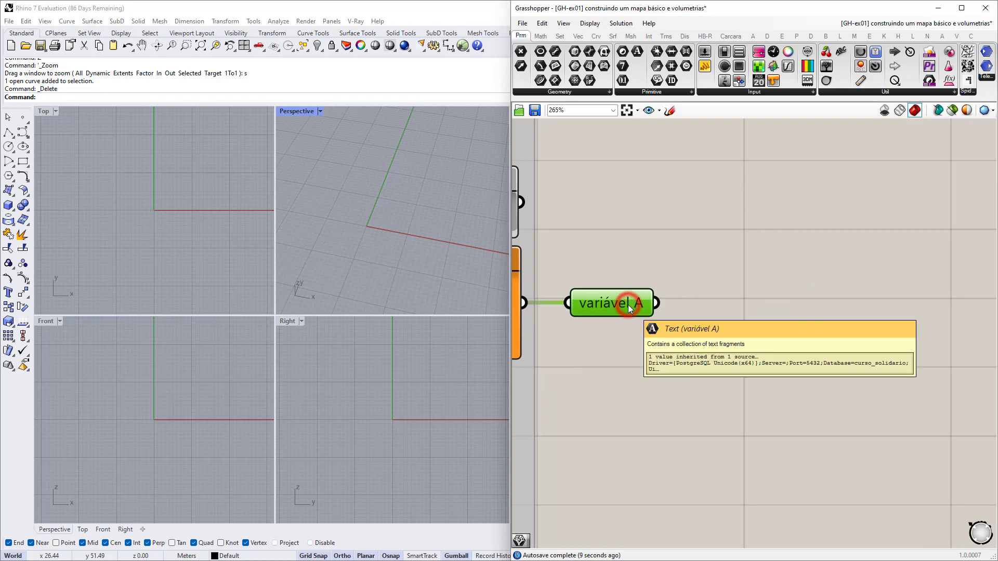
key("ctrl+c")
key("ctrl+v")
left_click_drag(625, 313, 871, 347)
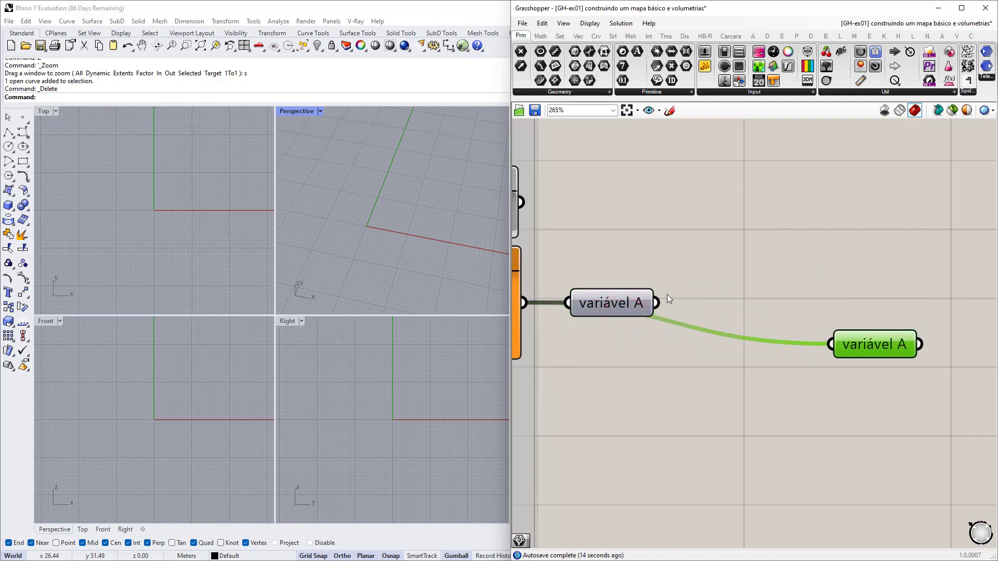
left_click_drag(657, 303, 800, 385)
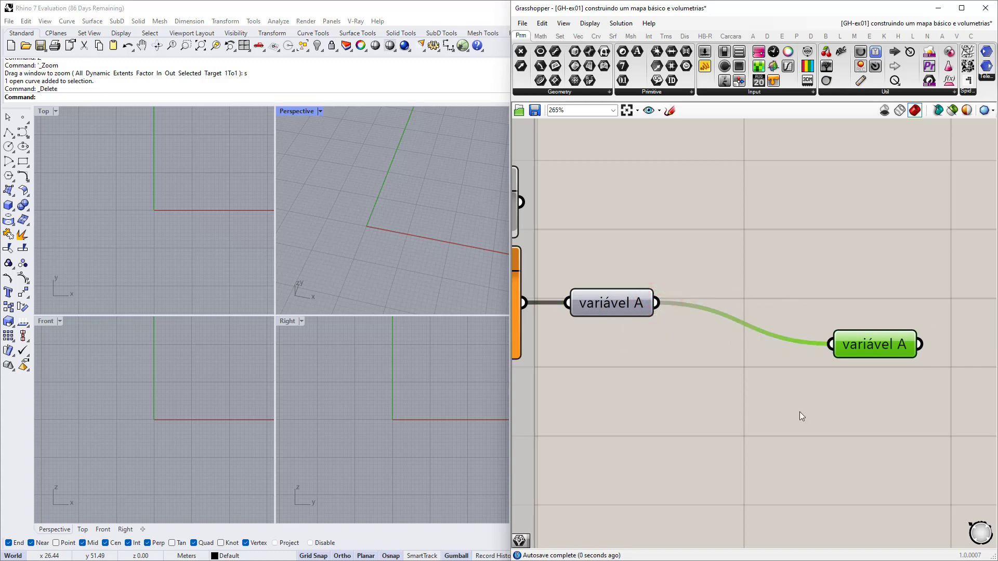
Set the copied variável A's wire display to Hidden and check the wireless link.
right_click(845, 343)
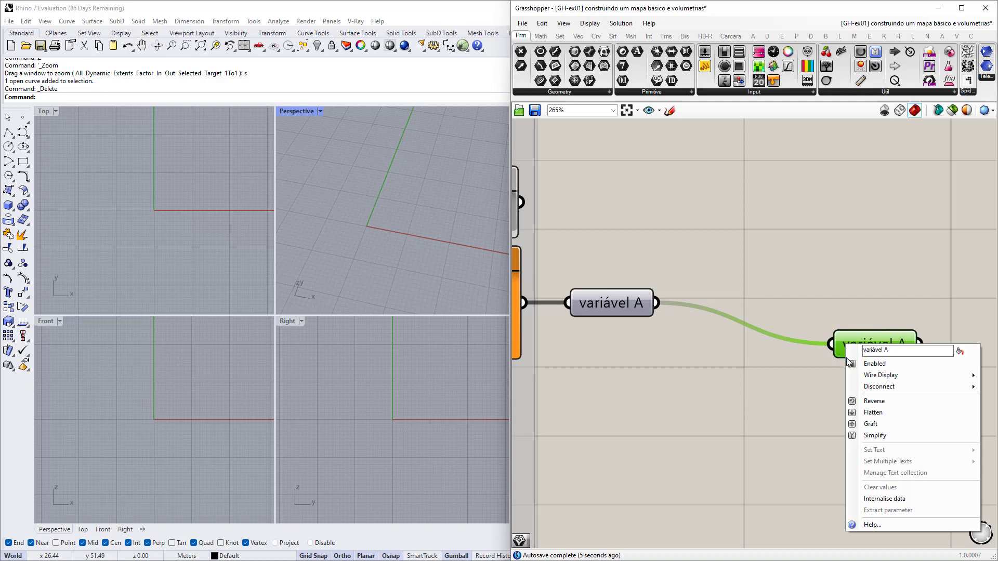
mouse_move(851, 375)
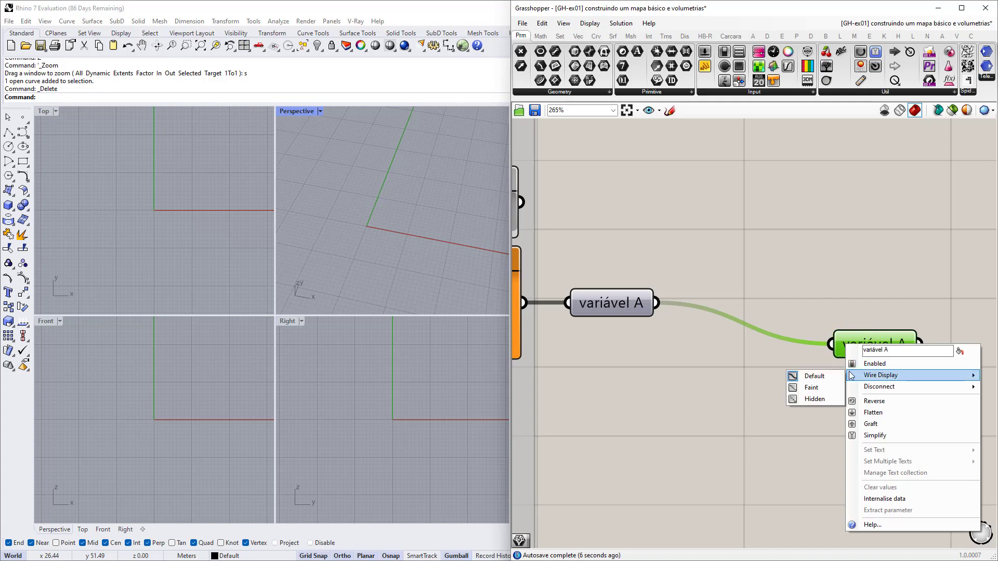
left_click(814, 399)
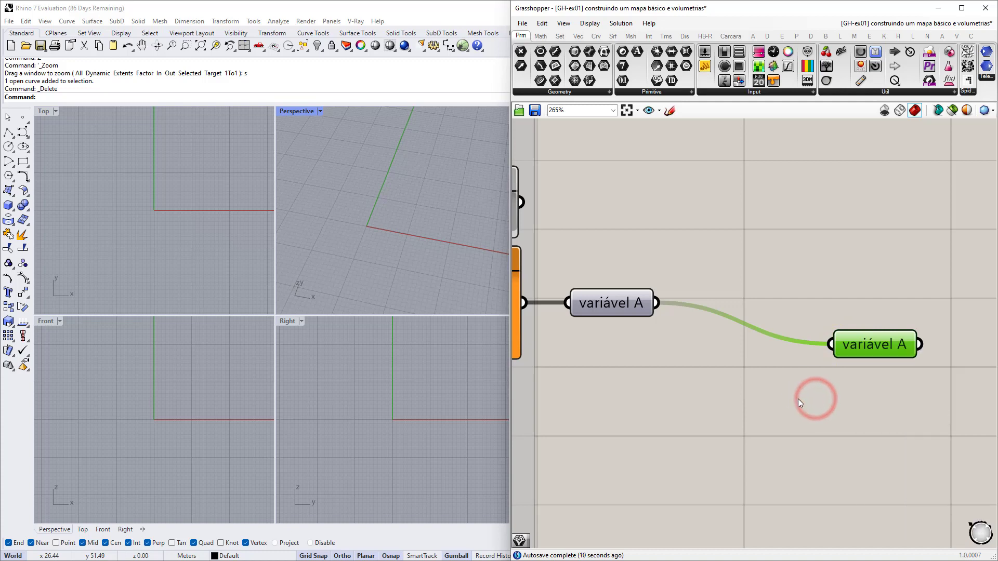
left_click(806, 376)
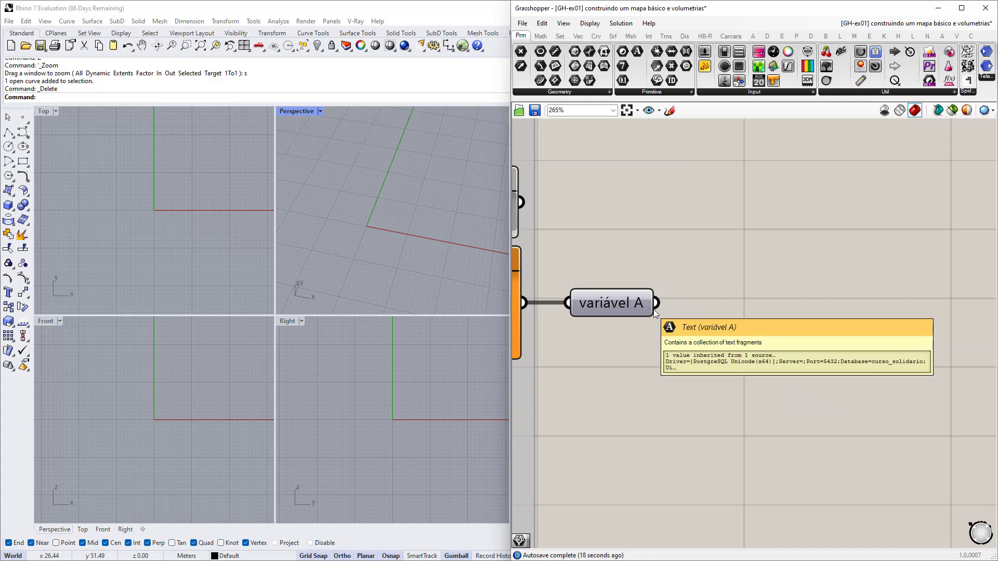
left_click(878, 345)
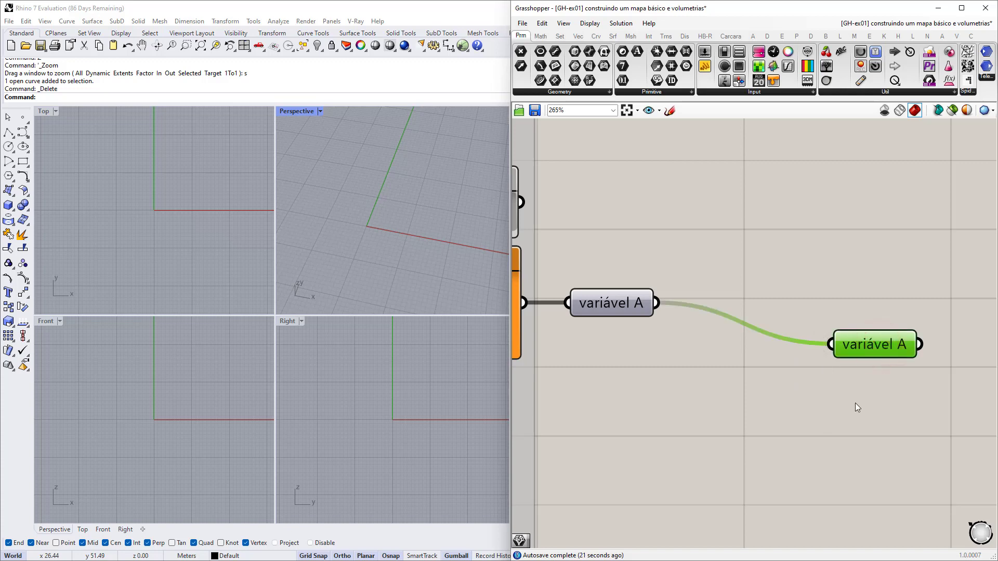
left_click(705, 408)
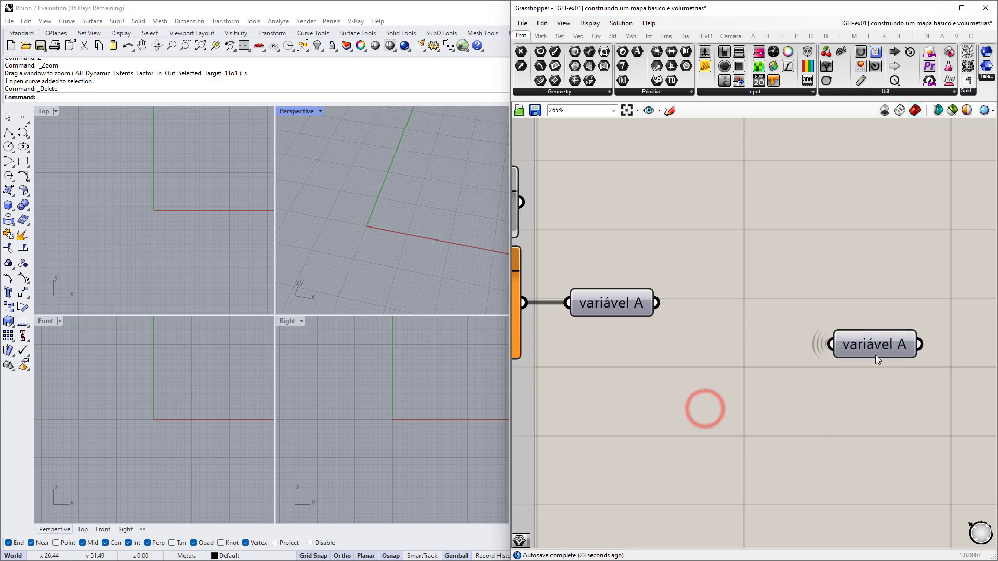
Carry the wireless variável A copy next to the meshes group's 'contornos' and 'dados de altura' inputs.
left_click_drag(880, 345, 690, 322)
scroll(690, 322, "down", 10)
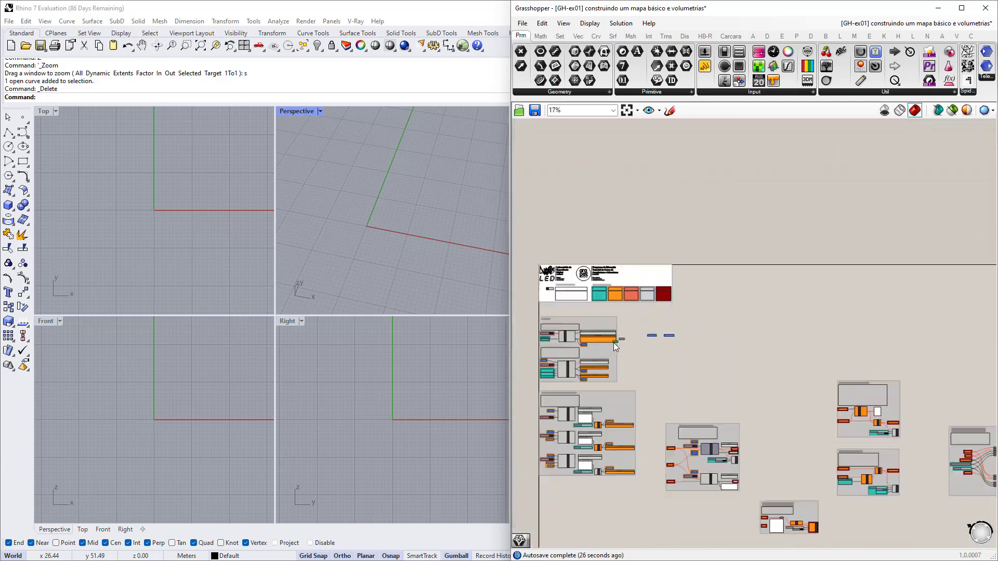
scroll(657, 322, "up", 10)
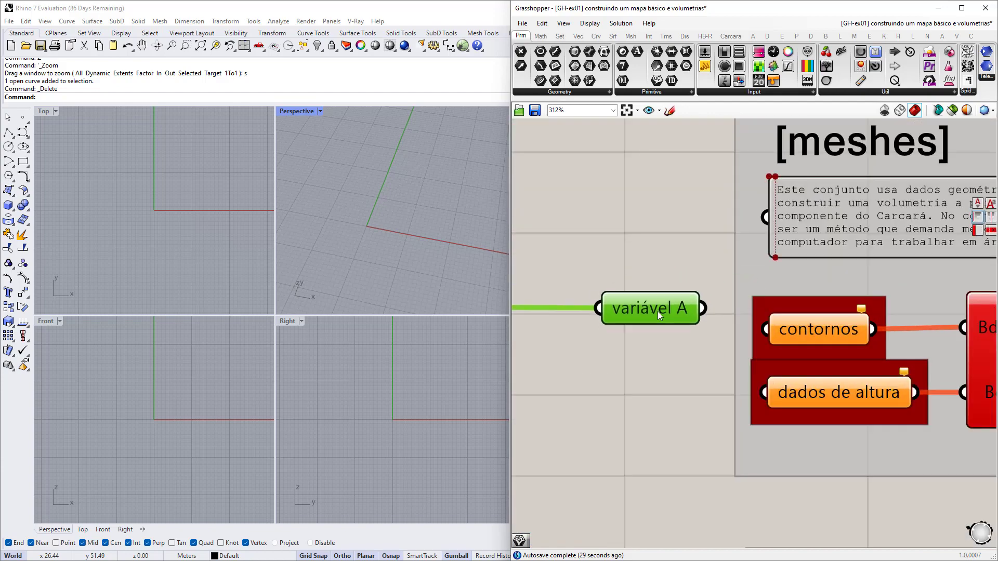
left_click(681, 352)
scroll(769, 357, "down", 7)
right_click_drag(693, 357, 791, 359)
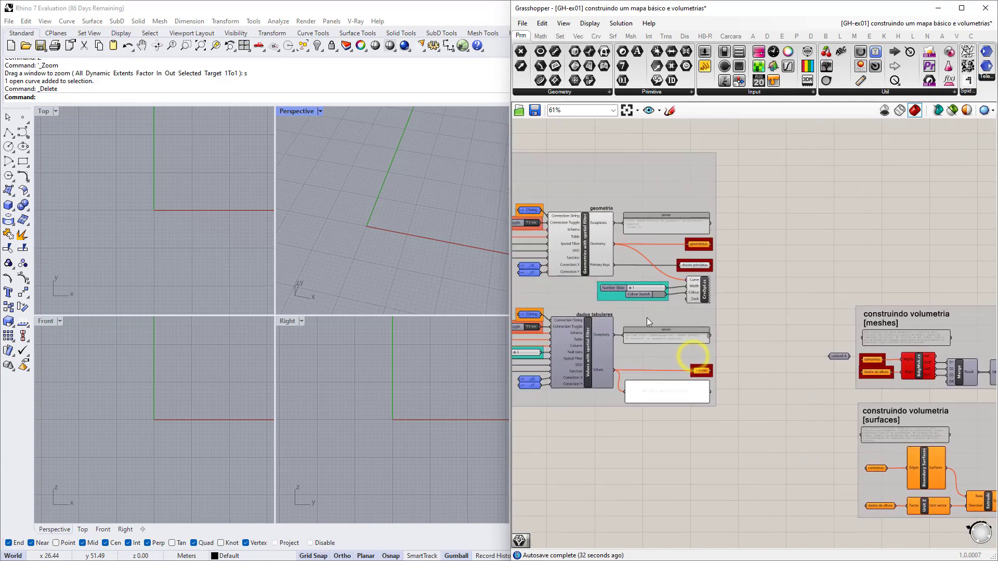
scroll(851, 357, "up", 5)
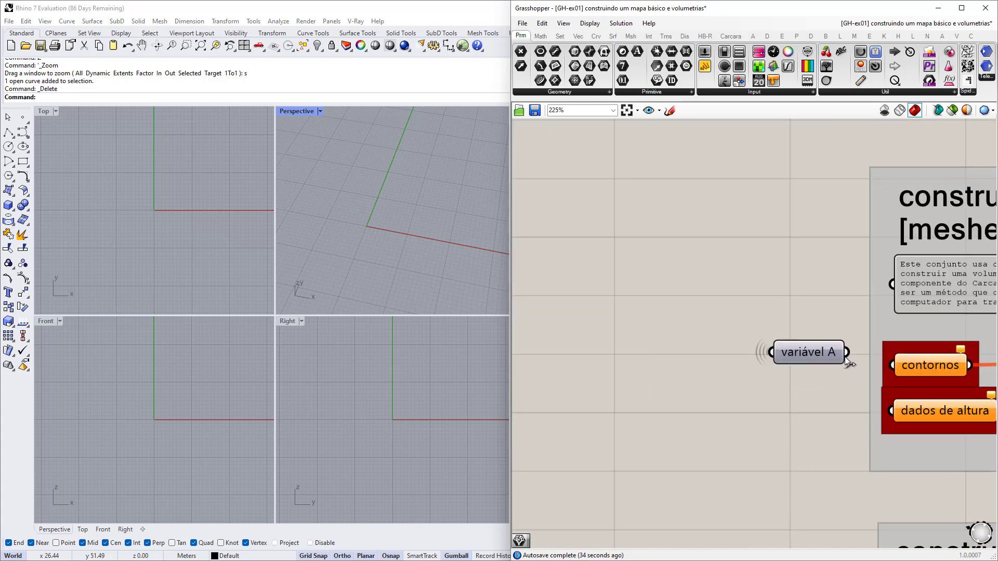
left_click(815, 354)
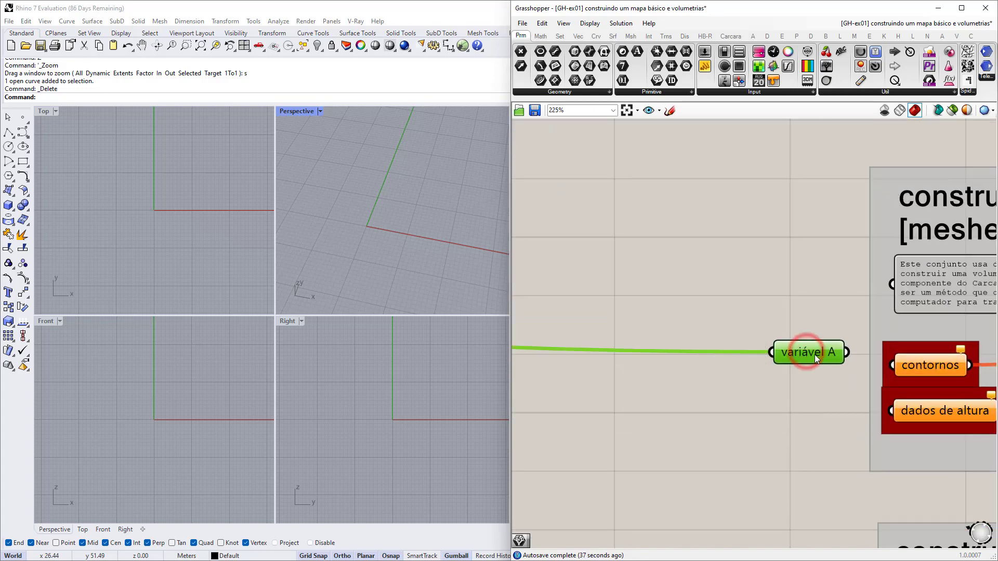
left_click_drag(803, 353, 807, 347)
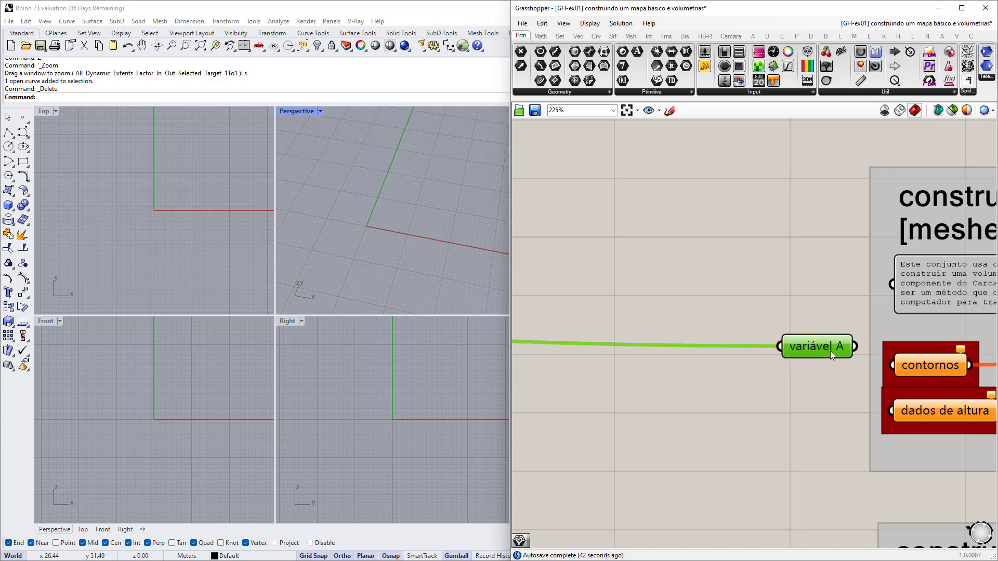
scroll(829, 350, "down", 10)
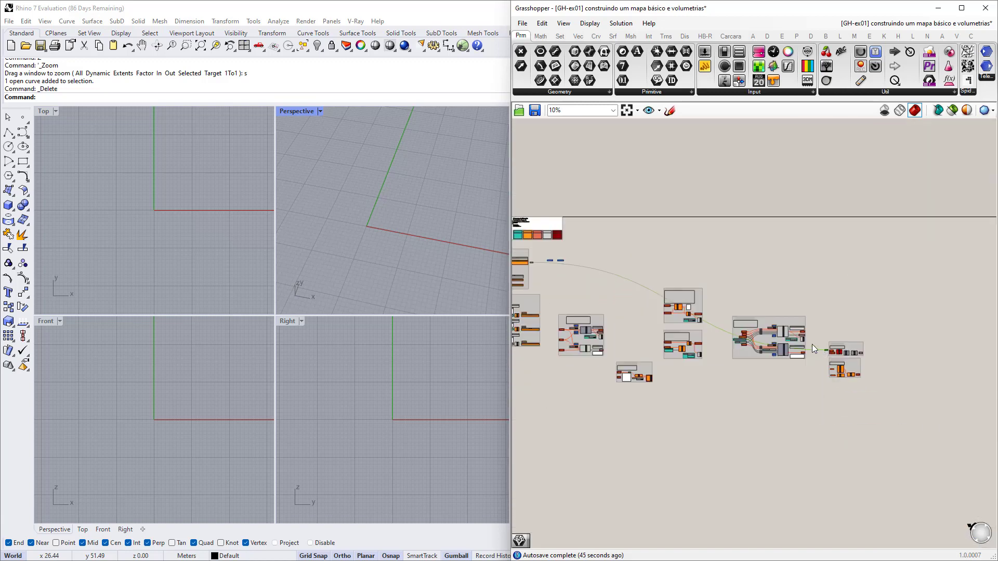
scroll(656, 316, "up", 10)
mouse_move(663, 315)
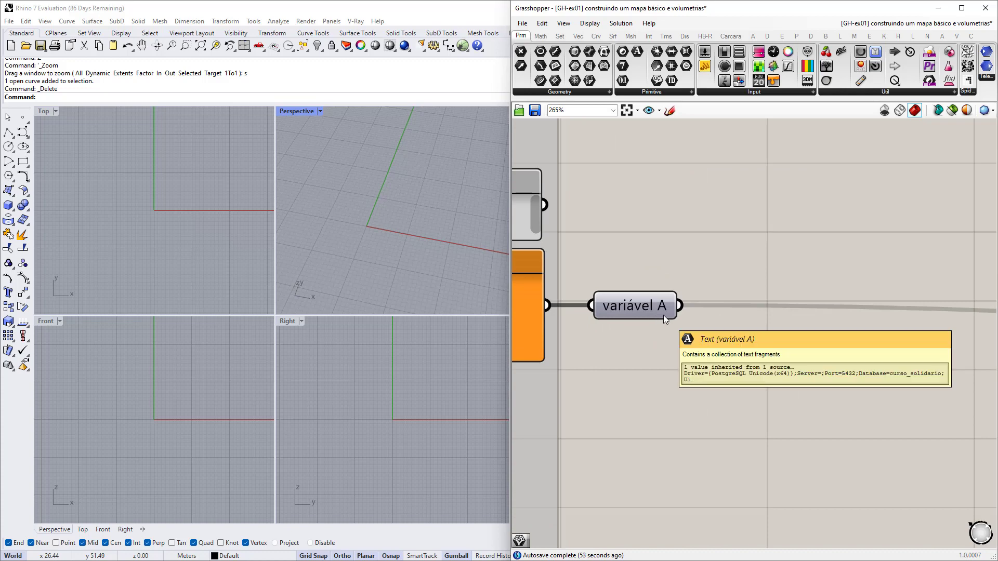
scroll(655, 311, "down", 8)
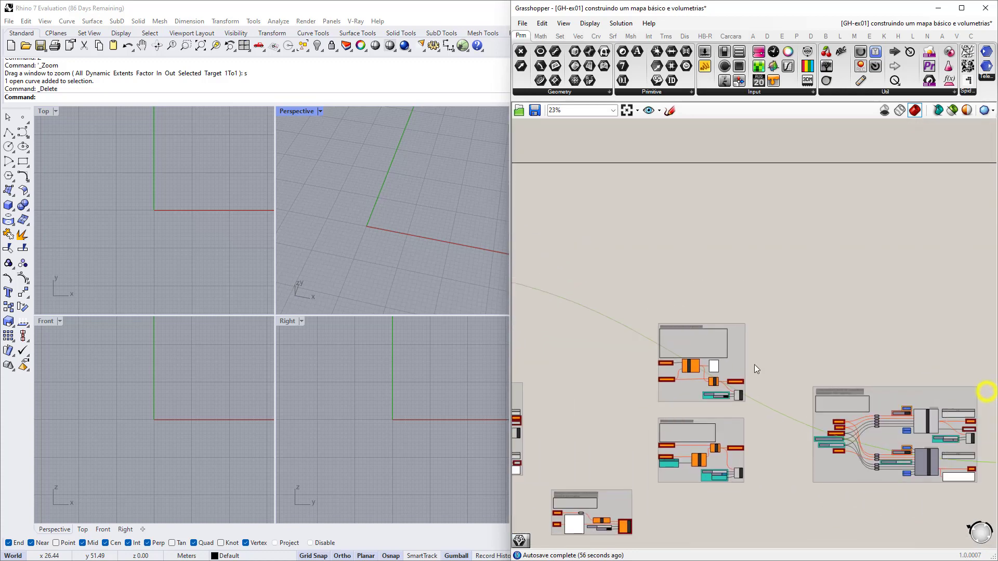
scroll(754, 368, "up", 8)
Rename the copy beside the meshes inputs to 'variável B'.
right_click(749, 379)
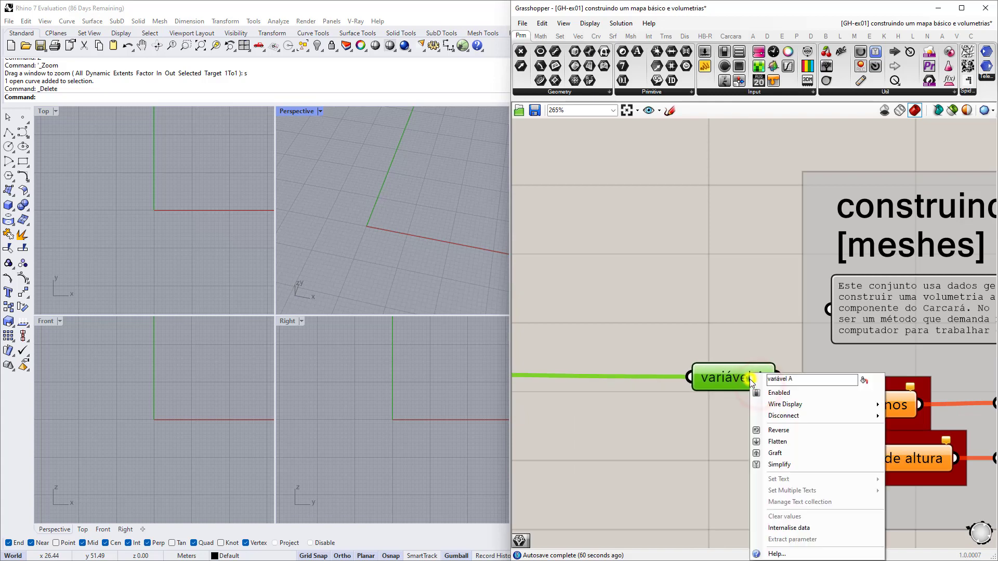
left_click(793, 379)
key("BackSpace")
type("B")
left_click(750, 329)
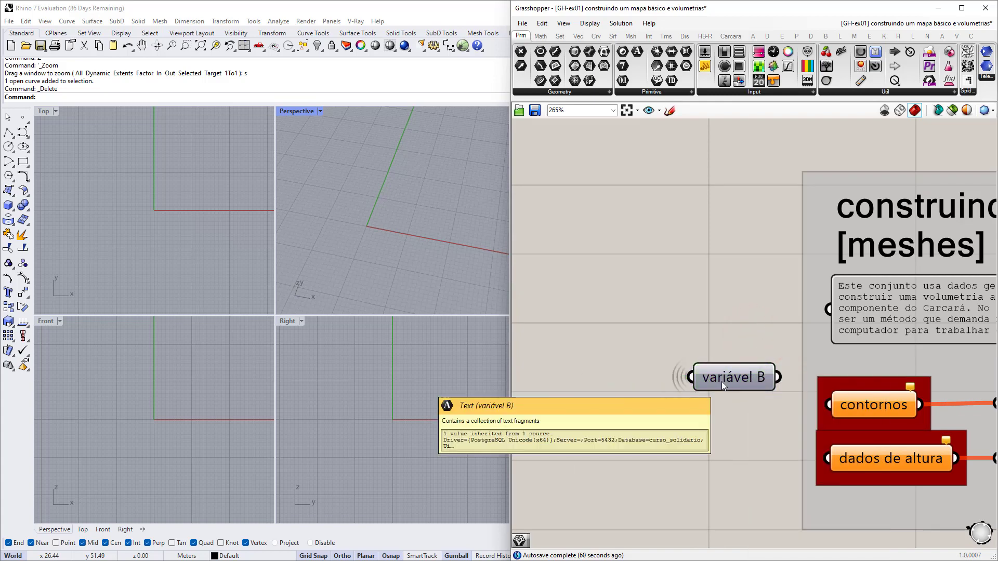
Lower variável B slightly and drag a new wire out from it.
left_click_drag(747, 378, 744, 406)
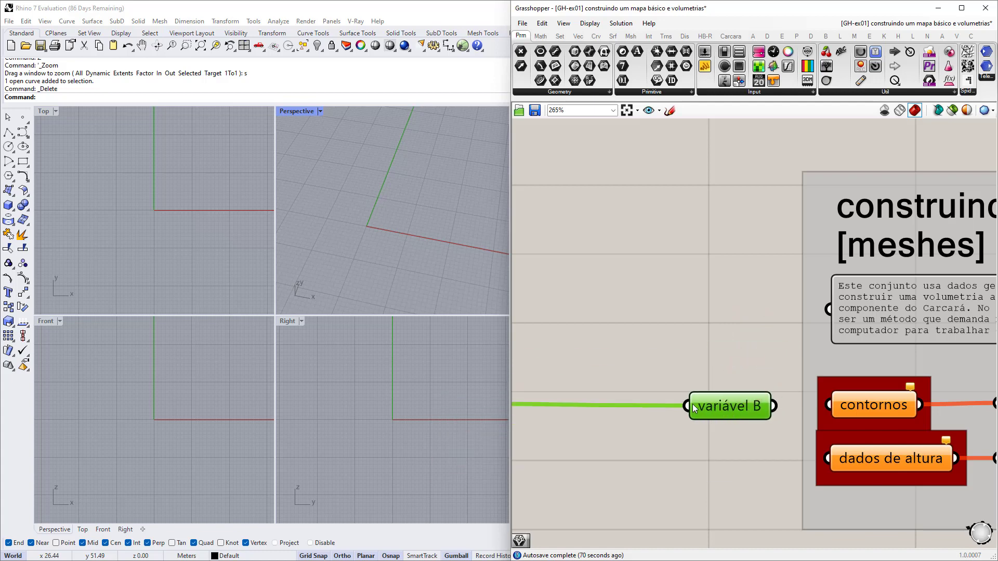
scroll(691, 408, "down", 8)
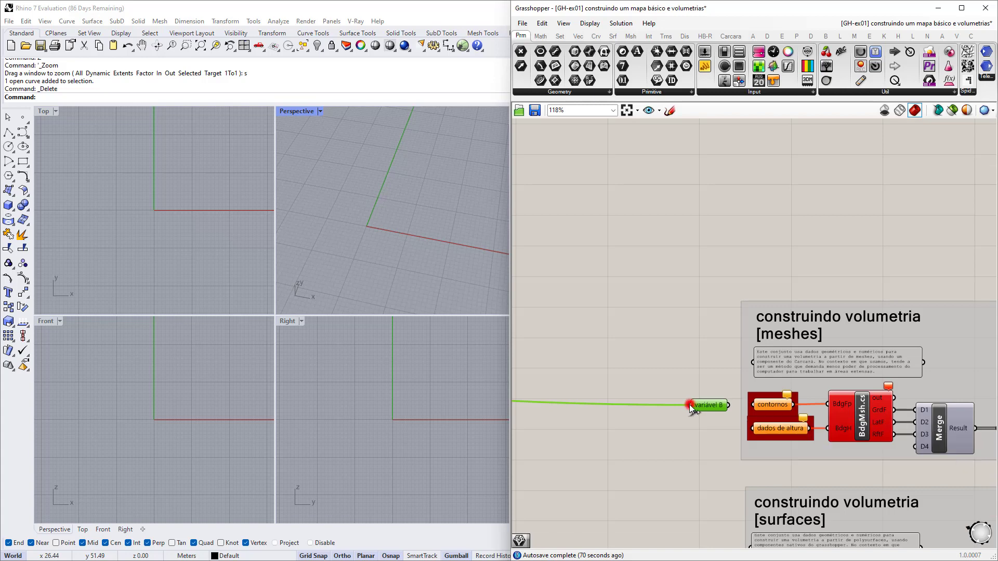
scroll(919, 413, "down", 6)
left_click_drag(919, 413, 757, 327)
scroll(638, 337, "up", 8)
scroll(570, 329, "up", 3)
Position the Remote Sender and Remote Receiver side by side near variável A.
scroll(733, 340, "down", 3)
scroll(769, 335, "up", 7)
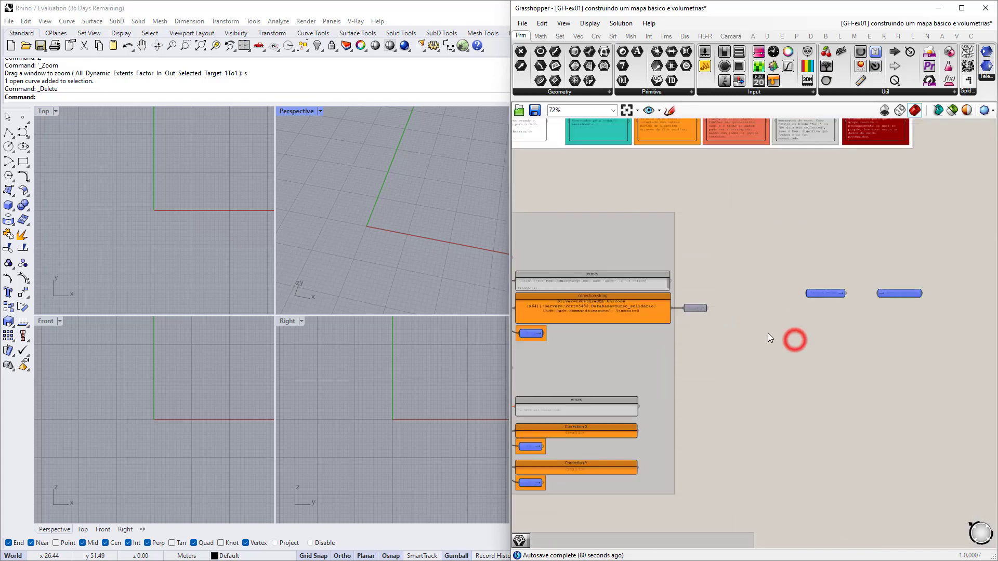
mouse_move(712, 298)
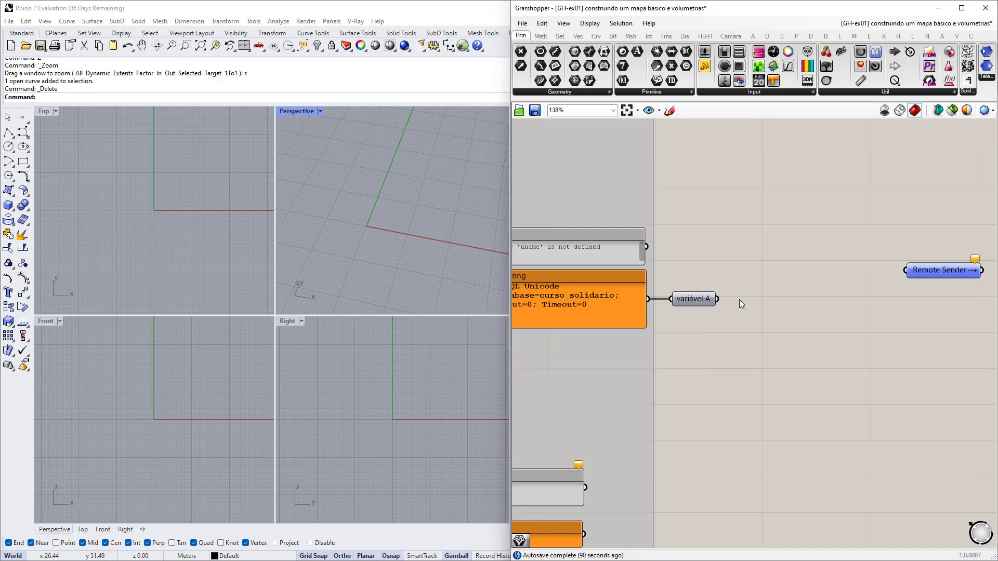
right_click_drag(907, 298, 668, 332)
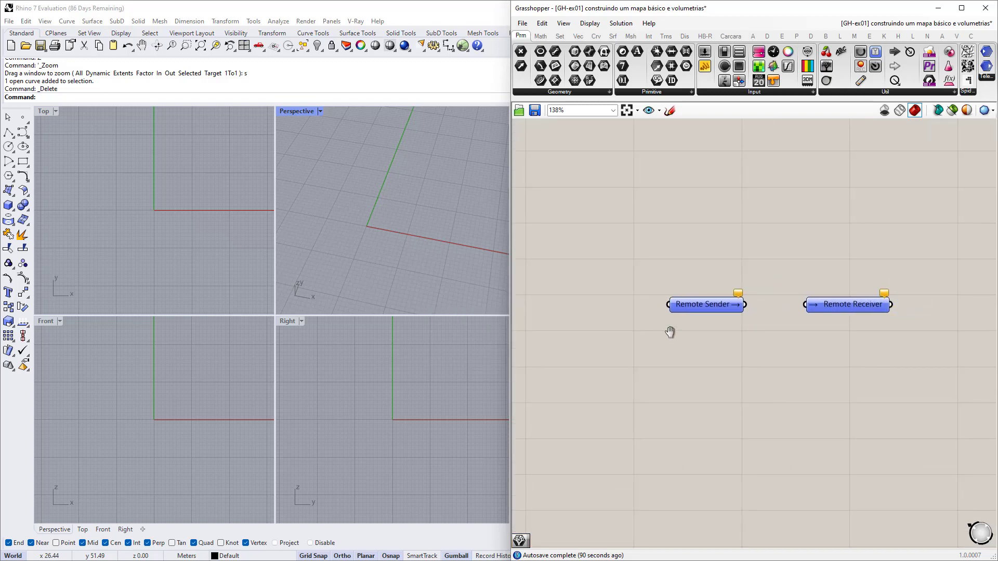
scroll(791, 327, "up", 2)
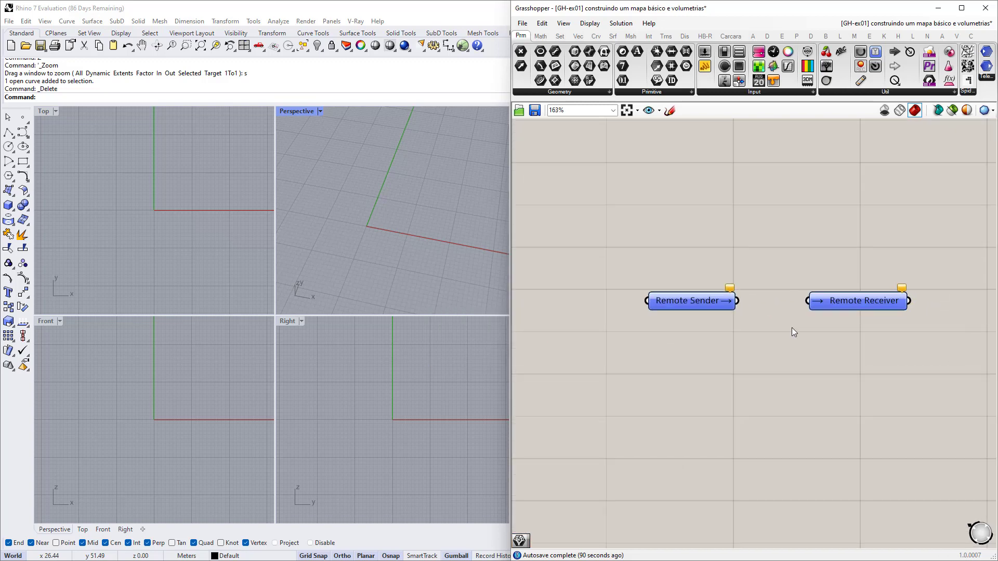
right_click_drag(808, 334, 748, 345)
left_click_drag(632, 314, 615, 258)
left_click_drag(786, 315, 853, 292)
left_click_drag(622, 260, 623, 278)
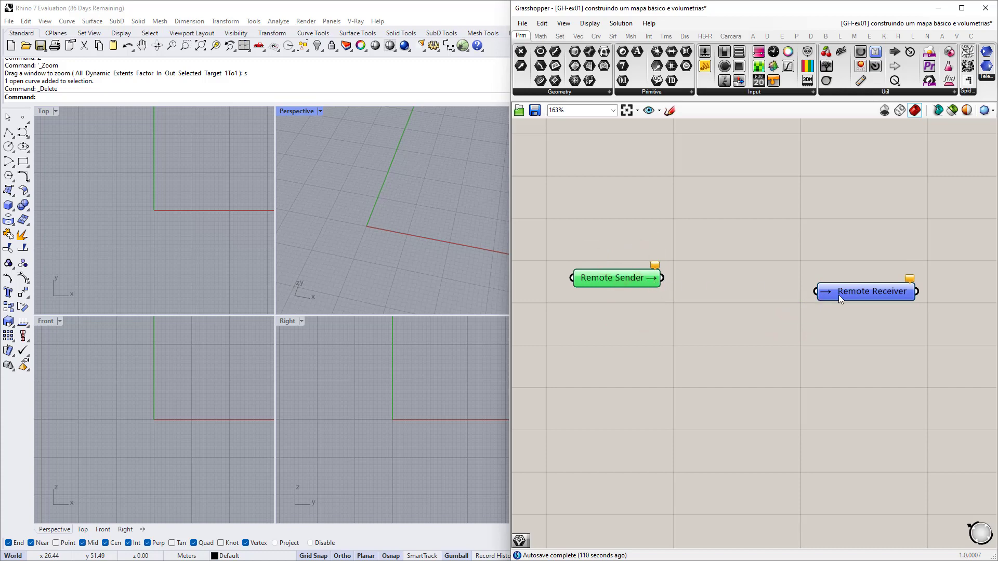
right_click_drag(615, 307, 749, 323)
scroll(746, 302, "down", 2)
left_click_drag(746, 297, 752, 292)
Rename the Remote Sender to 'variável X' and move it upward.
right_click(754, 291)
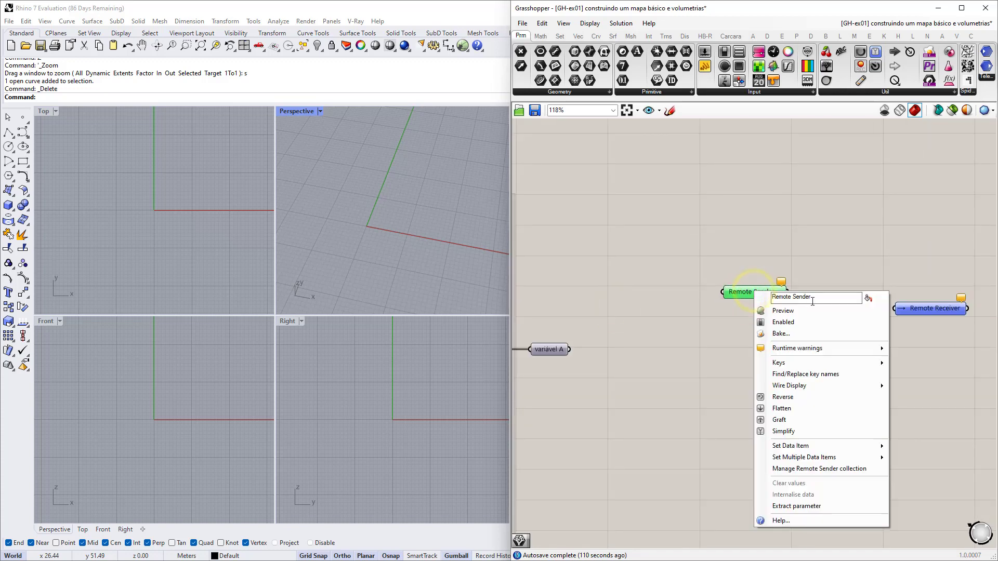
left_click_drag(820, 296, 771, 297)
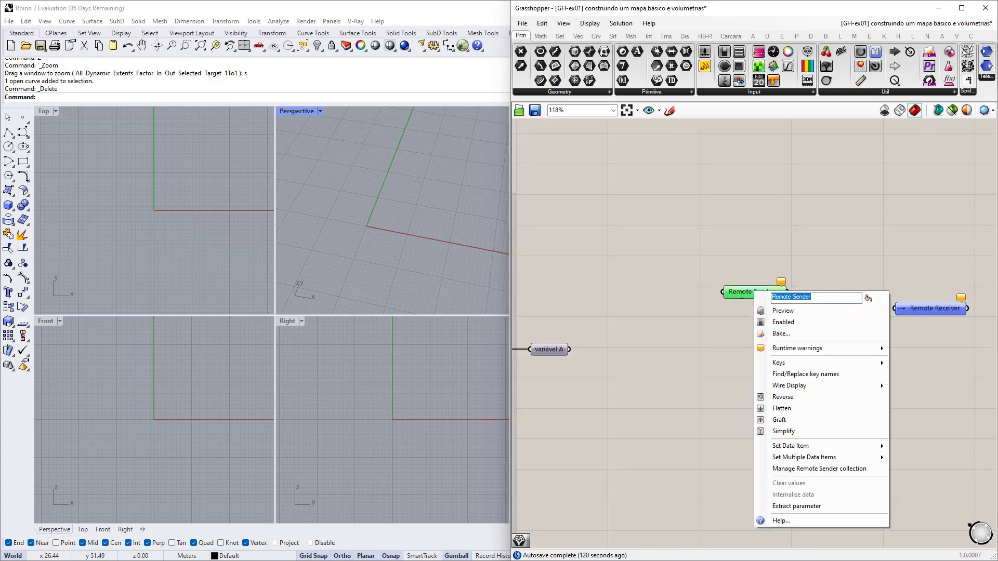
type("vi")
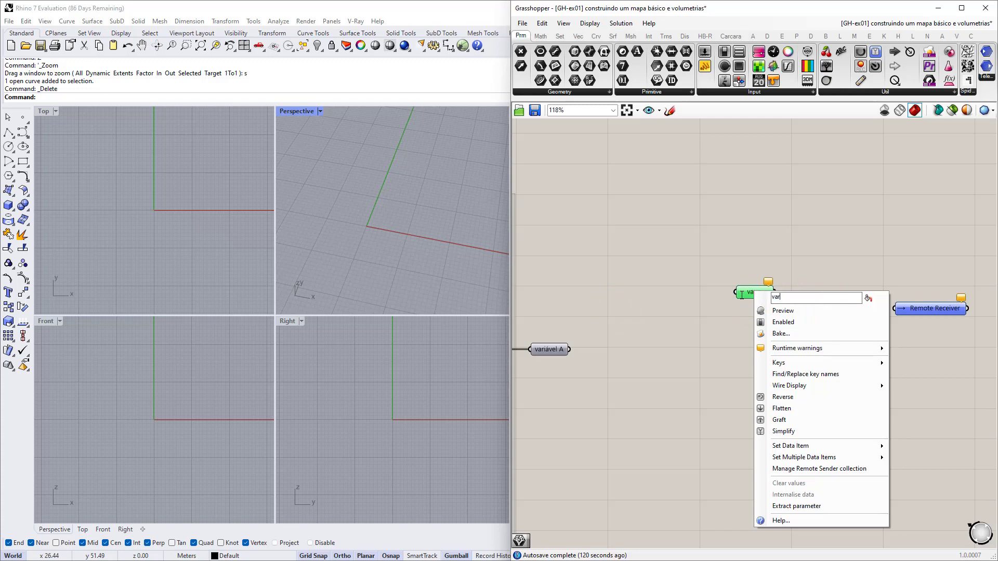
type("ariável X")
left_click(705, 231)
right_click_drag(891, 327, 787, 333)
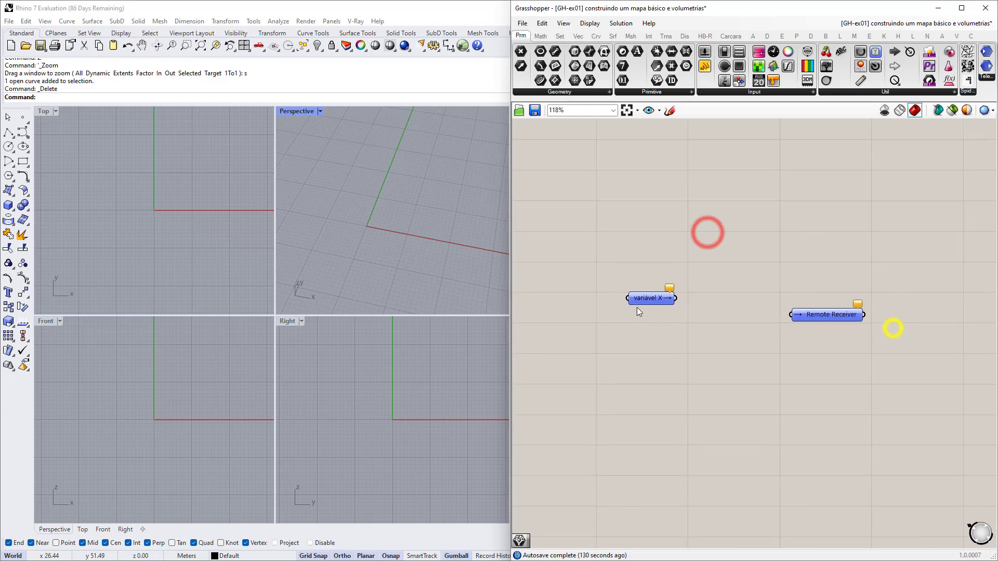
left_click_drag(644, 298, 642, 231)
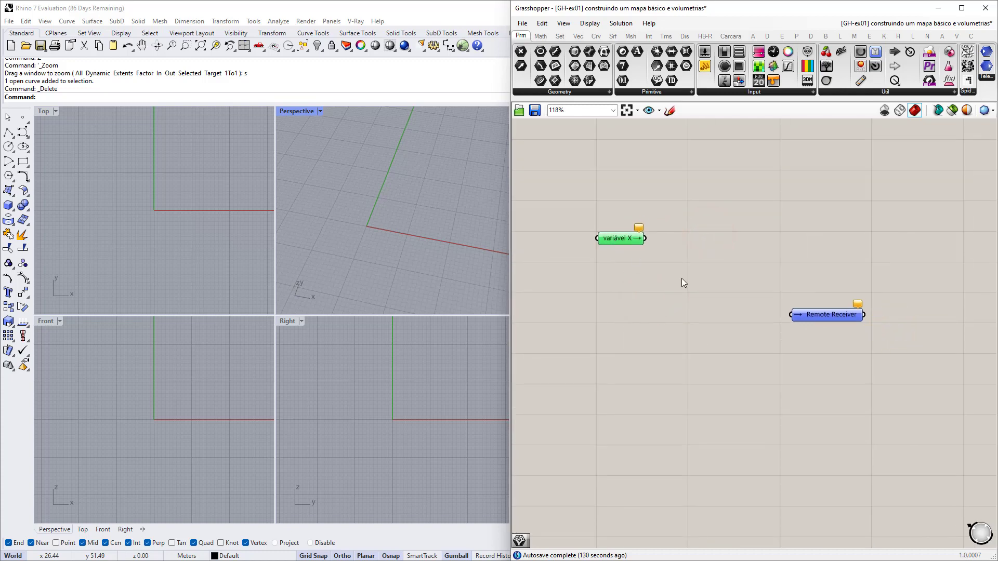
Rename the Remote Receiver to 'variável X' as well.
mouse_move(800, 319)
left_mouse_down()
mouse_move(821, 319)
mouse_move(815, 332)
left_mouse_up()
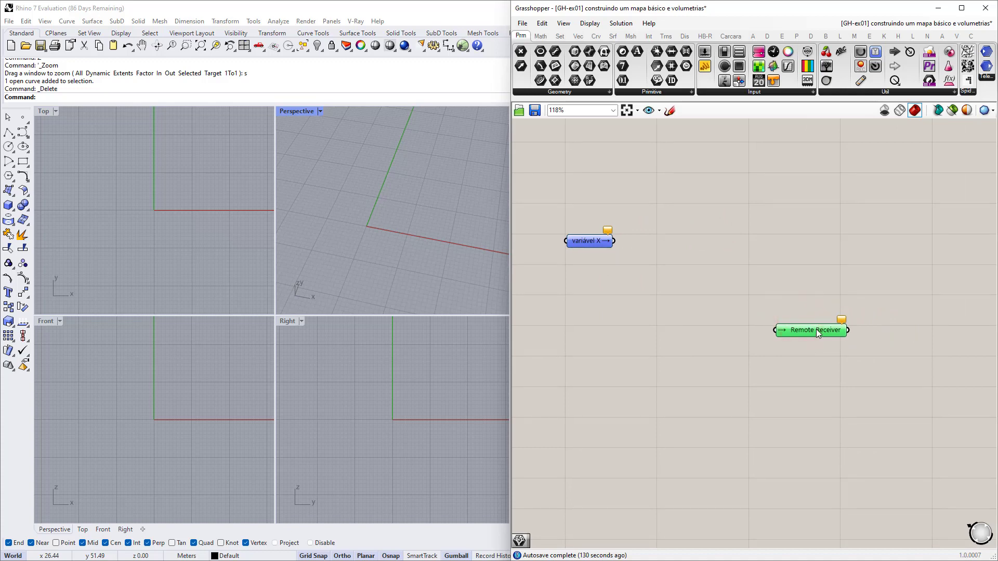
right_click(816, 329)
left_click(873, 330)
triple_click(887, 333)
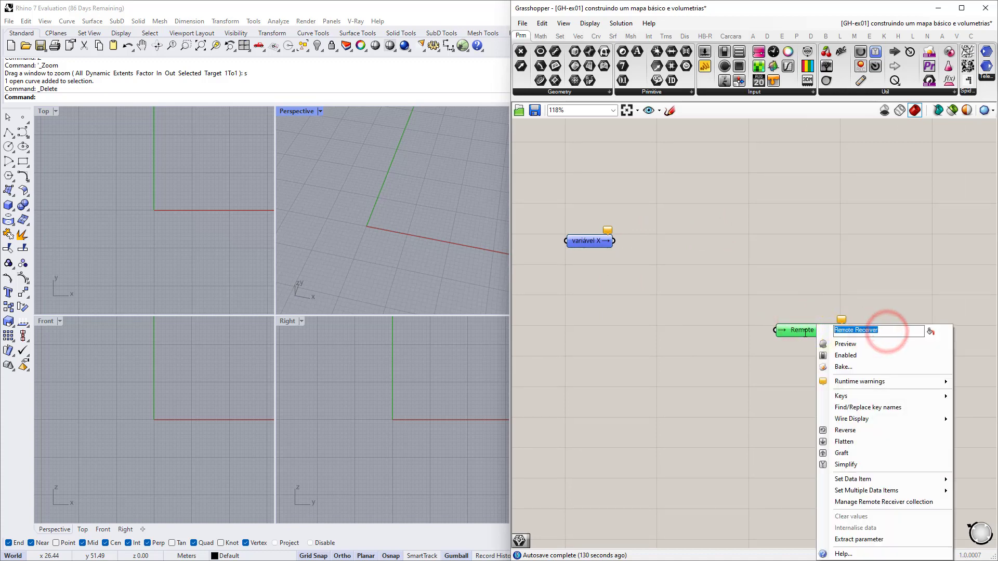
type("variáv")
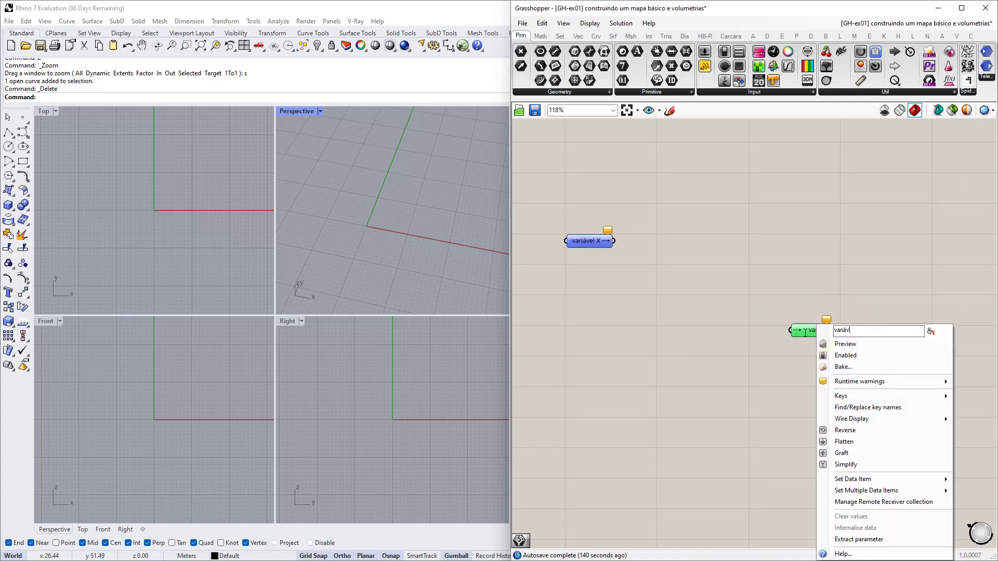
type("el X")
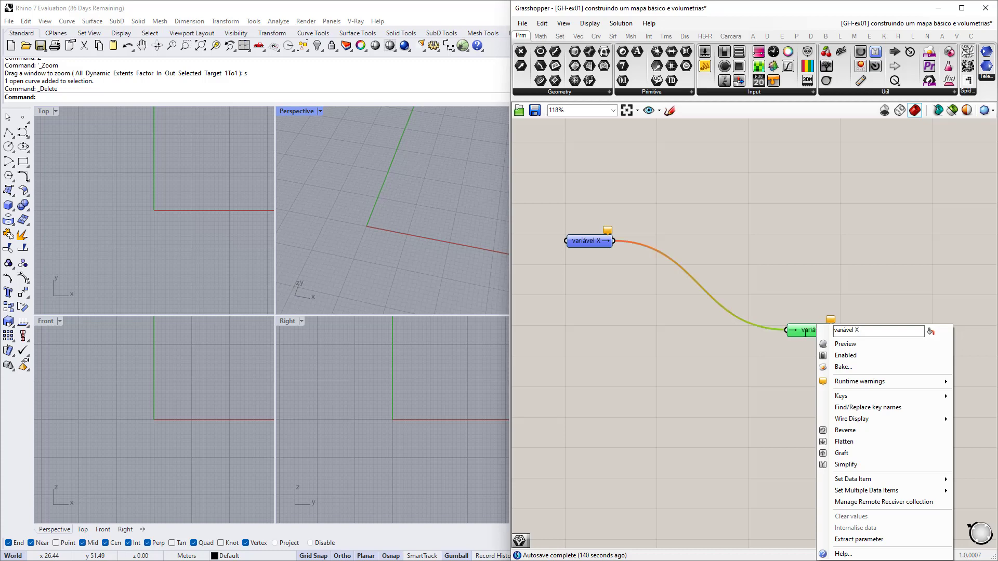
left_click(647, 369)
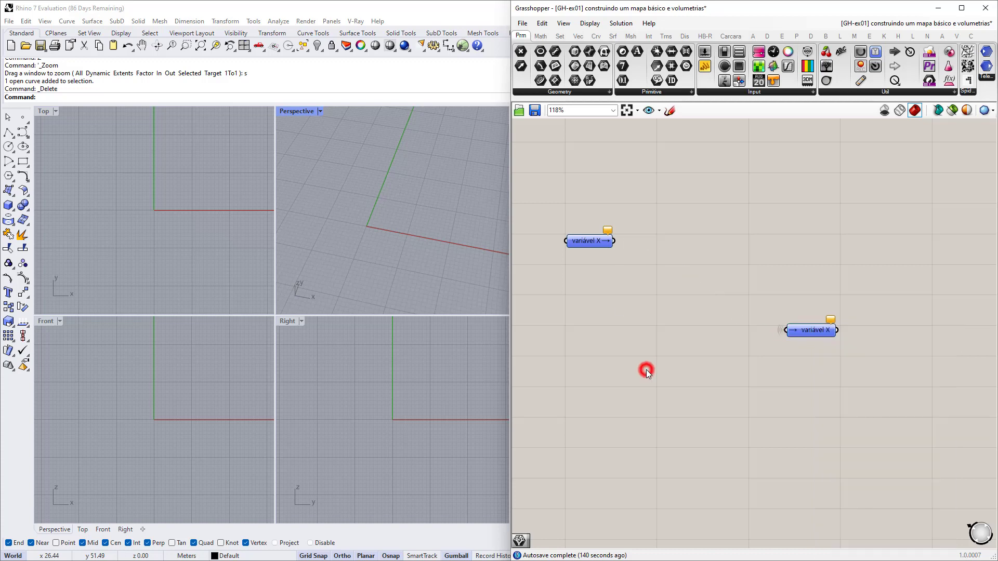
Move the variável X sender beside variável A.
scroll(790, 338, "down", 3)
right_click_drag(782, 336, 891, 353)
left_click_drag(779, 296, 711, 437)
scroll(661, 366, "up", 5)
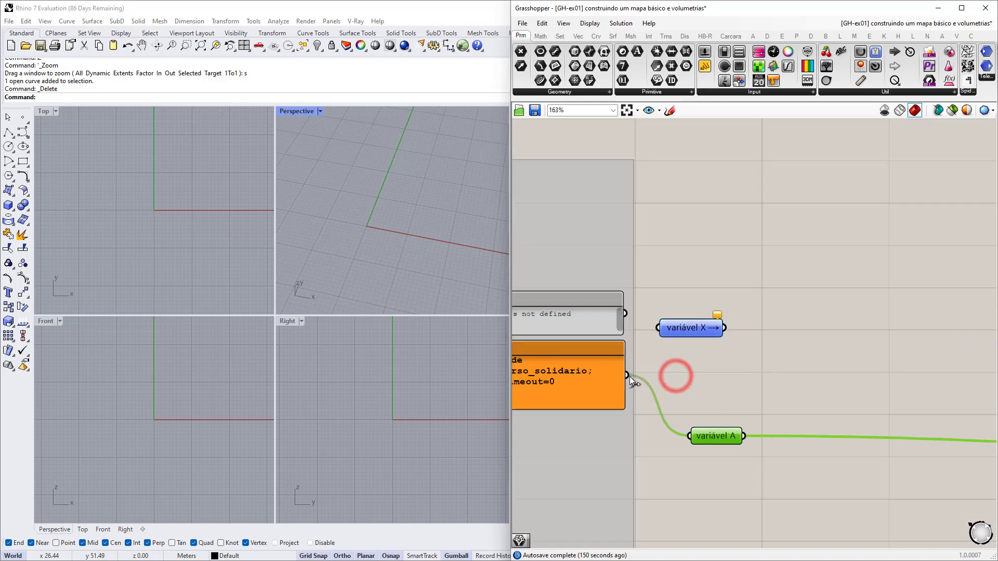
Wire the connection string output into the variável X sender and reposition it.
left_click_drag(627, 375, 711, 314)
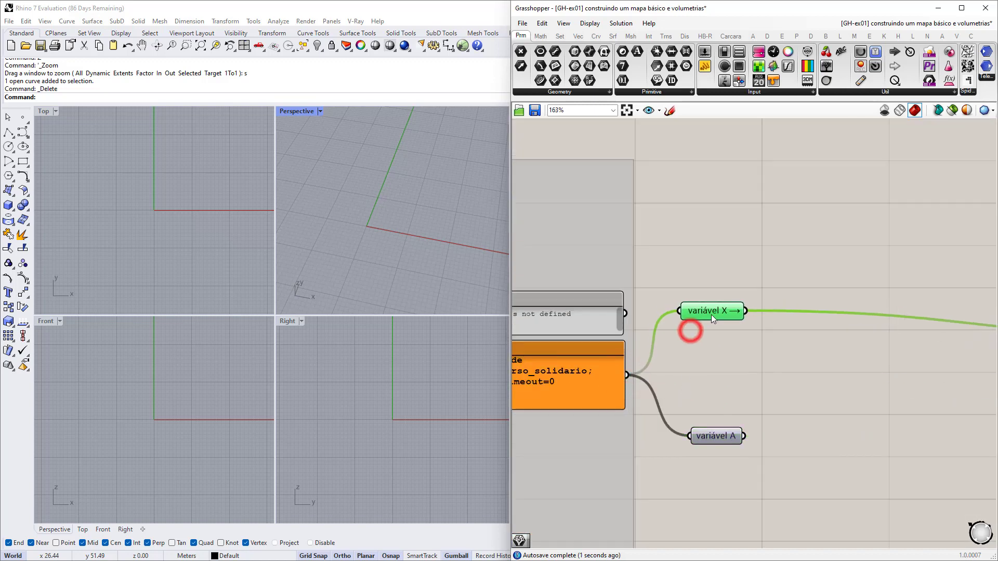
scroll(727, 312, "down", 3)
left_click_drag(832, 299, 922, 301)
right_click_drag(910, 310, 773, 341)
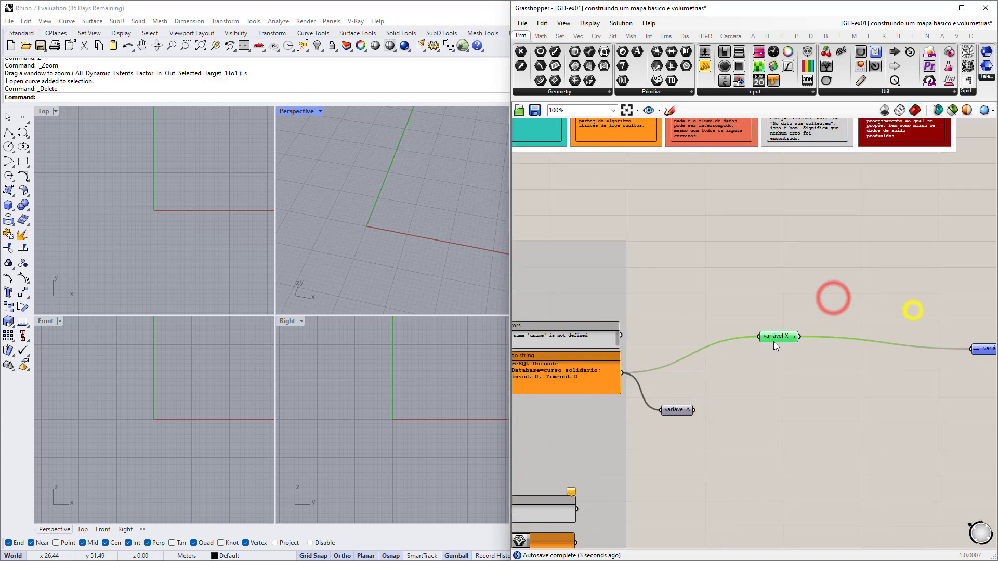
scroll(773, 341, "up", 2)
left_click(781, 338)
Add a Panel containing 'teste' and wire it into variável X in place of the connection string.
double_click(656, 297)
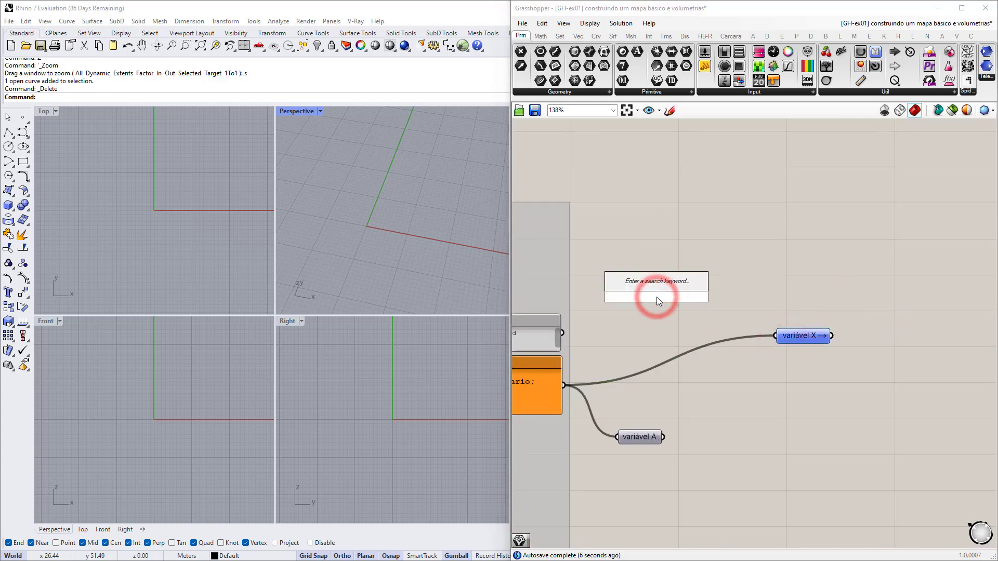
type("panel")
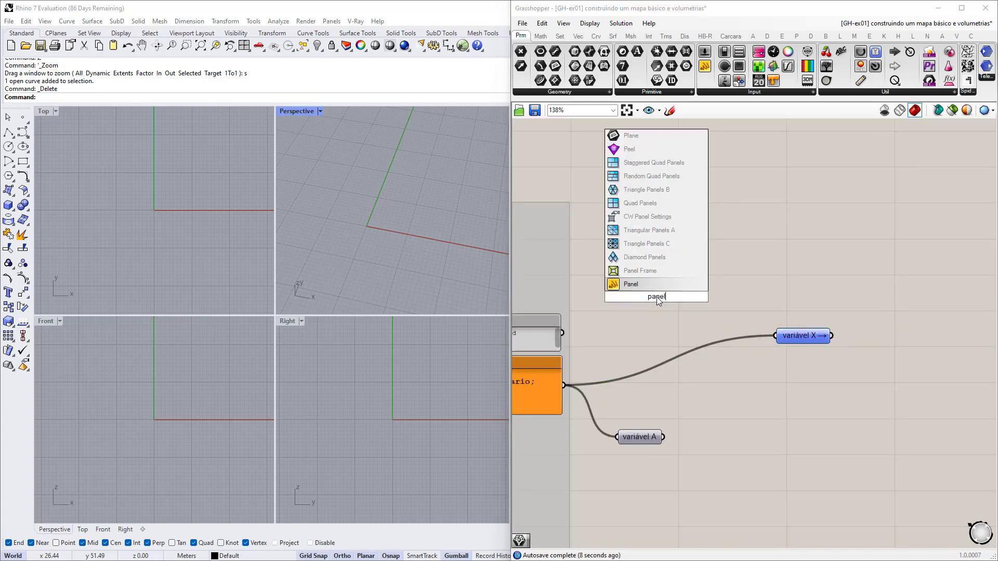
key("Return")
double_click(656, 297)
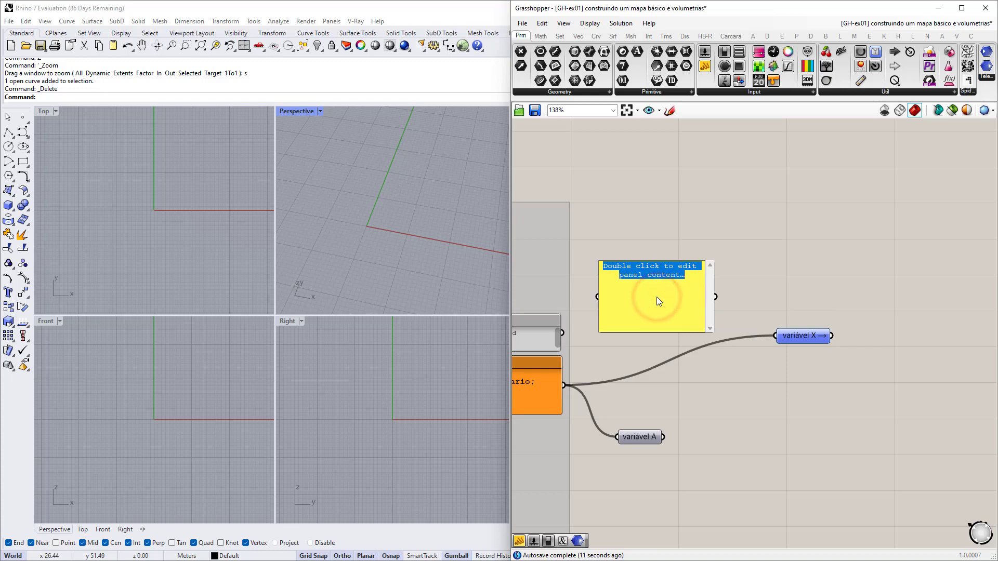
type("teste")
left_click(758, 267)
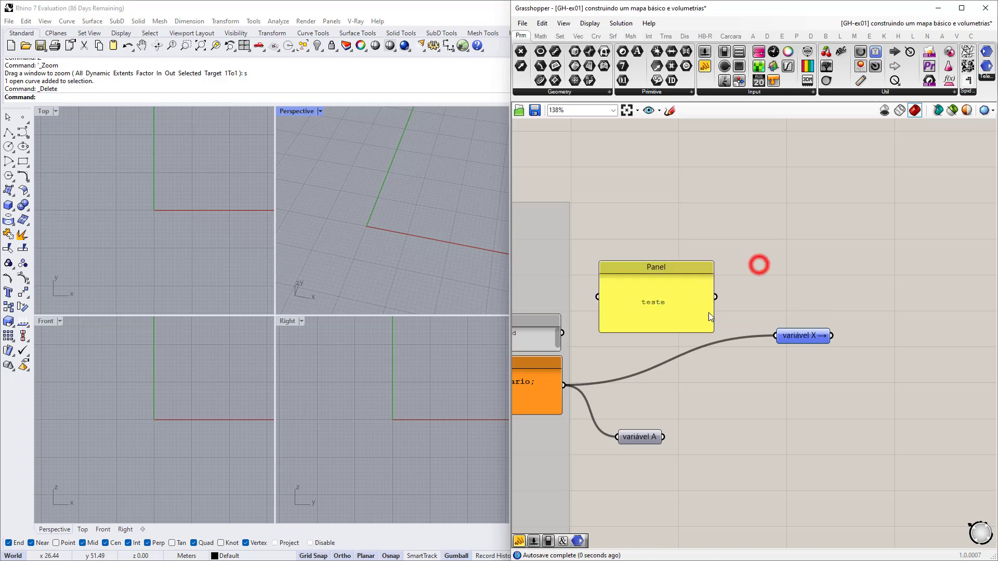
left_click_drag(716, 297, 775, 335)
left_click_drag(681, 331, 711, 338)
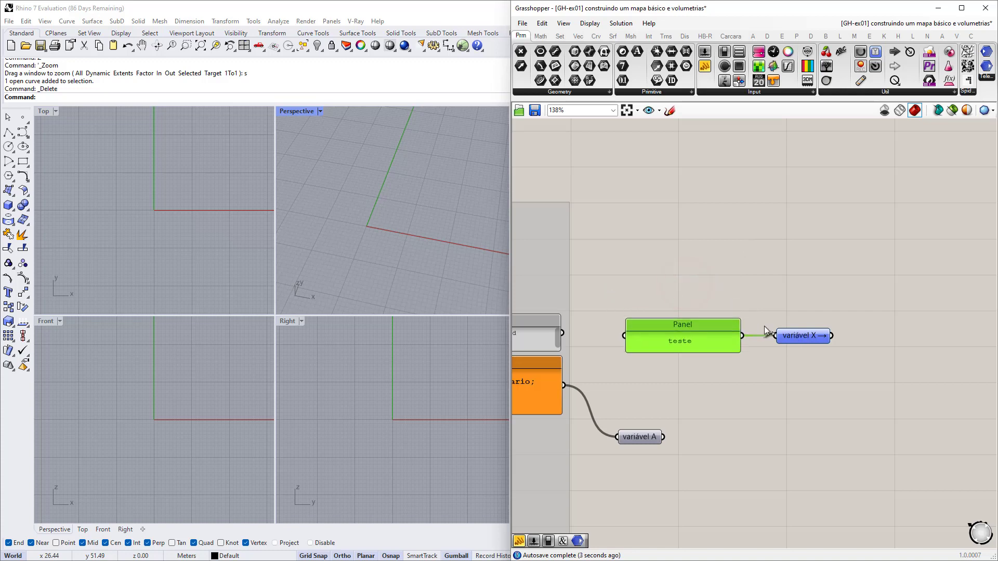
Add a Panel beside the variável X receiver, wire it in, and shorten it.
double_click(805, 333)
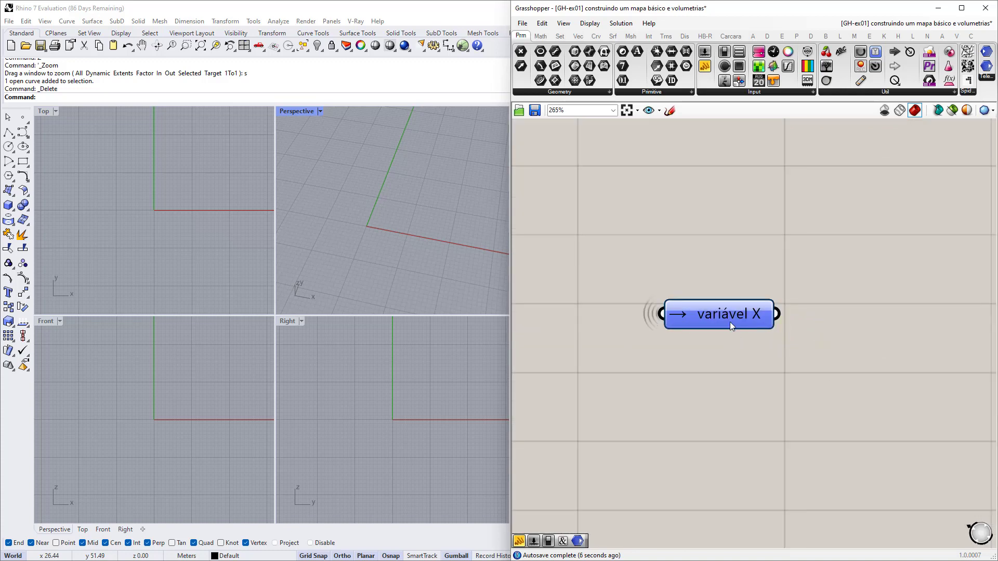
scroll(729, 323, "down", 2)
right_click_drag(771, 323, 664, 337)
left_click(753, 326)
double_click(750, 338)
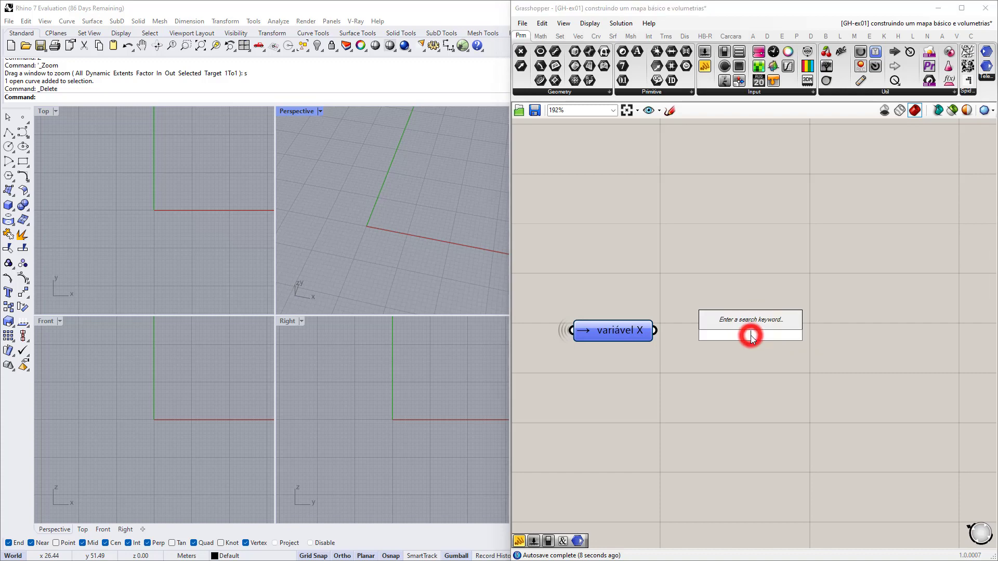
type("panel")
key("Return")
left_click_drag(691, 354, 693, 355)
left_click_drag(699, 354, 721, 348)
left_click_drag(730, 379, 725, 340)
Near the surfaces volumetry group, place a new Remote Receiver and a Panel.
scroll(726, 341, "down", 10)
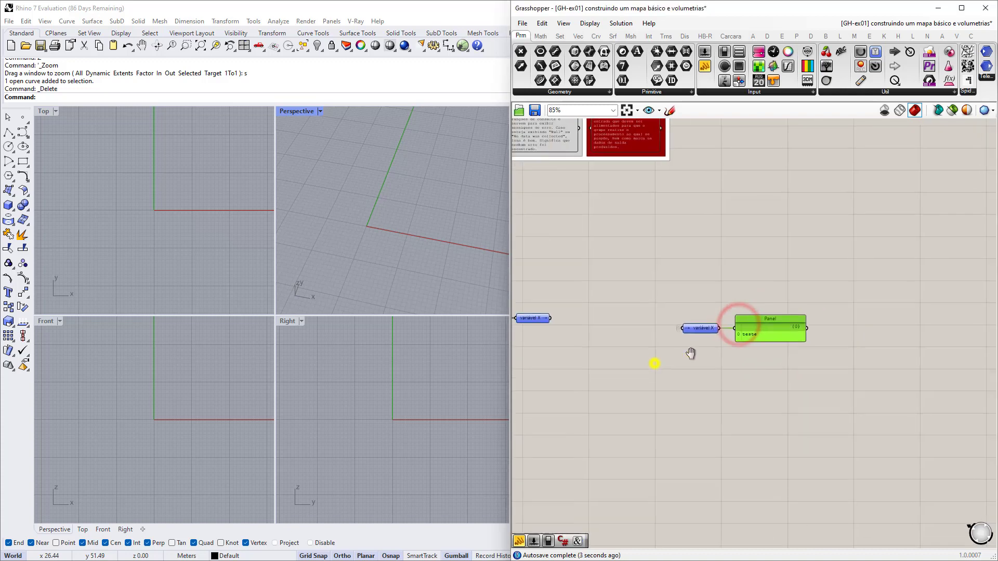
right_click_drag(878, 387, 678, 384)
scroll(670, 384, "up", 8)
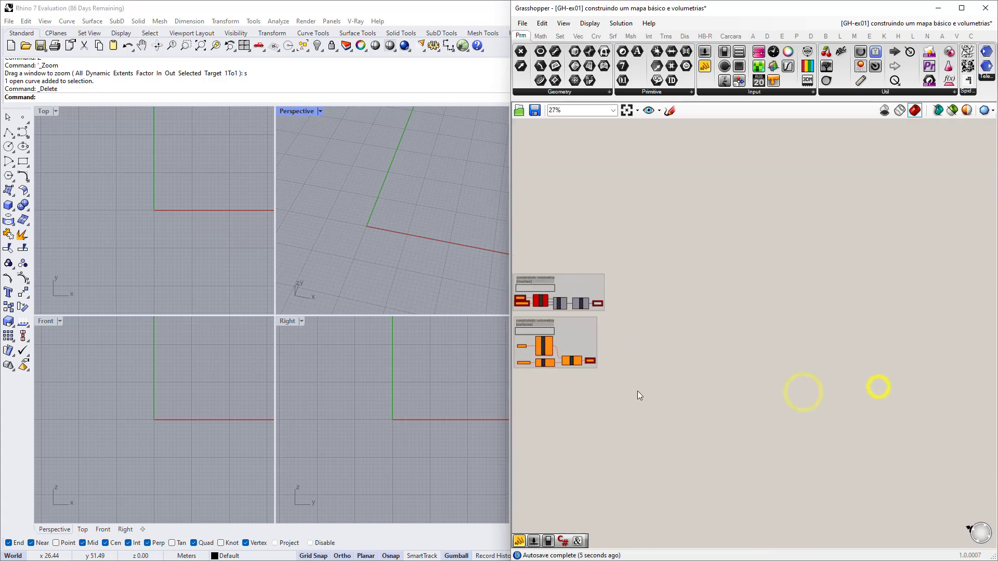
right_click_drag(594, 370, 774, 401)
scroll(769, 401, "up", 3)
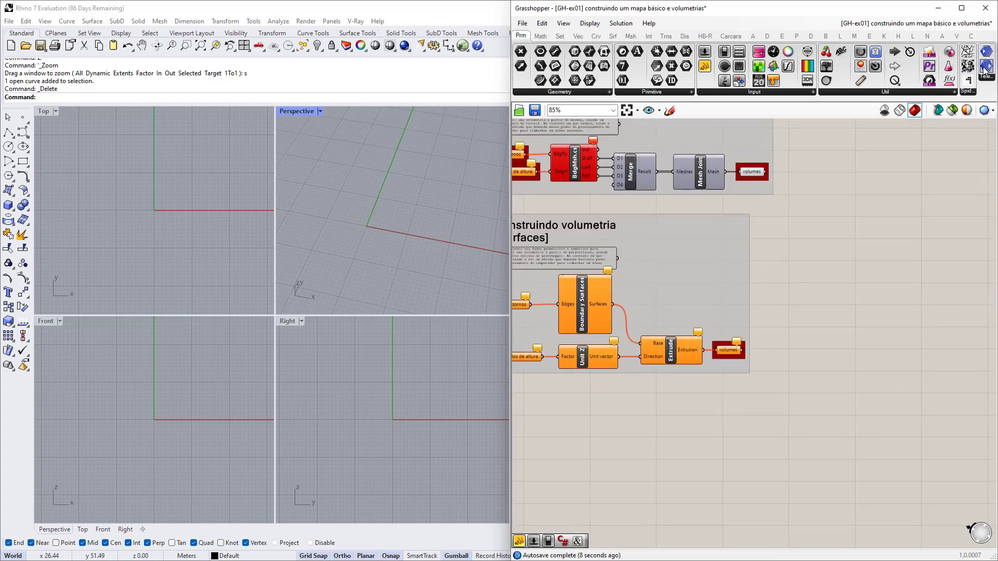
left_click_drag(986, 52, 770, 404)
scroll(780, 401, "up", 3)
double_click(805, 392)
type("\"")
key("Return")
left_click(770, 403)
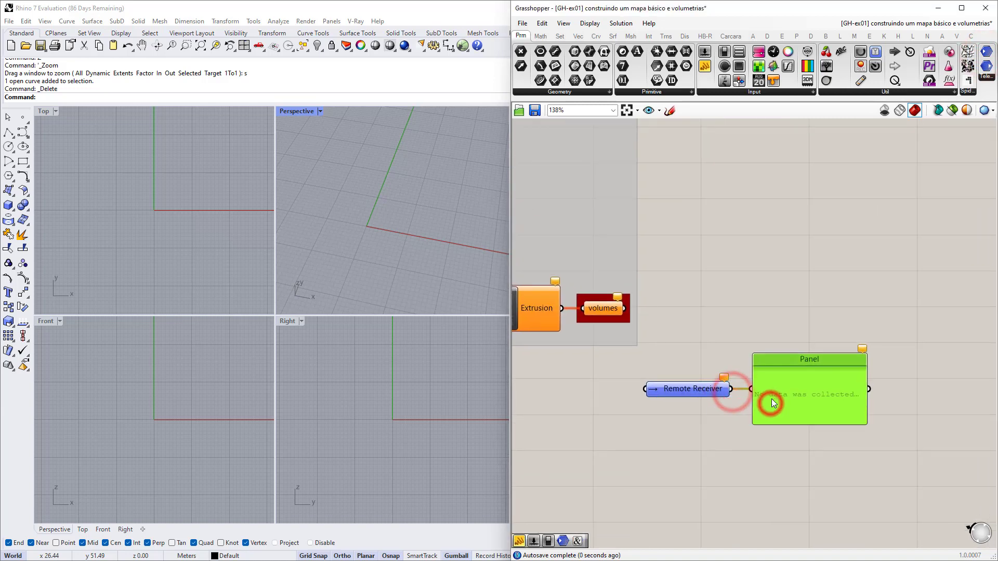
Rename the Remote Receiver to 'variável X' and shrink its Panel to fit 'teste'.
right_click(696, 390)
left_click(767, 314)
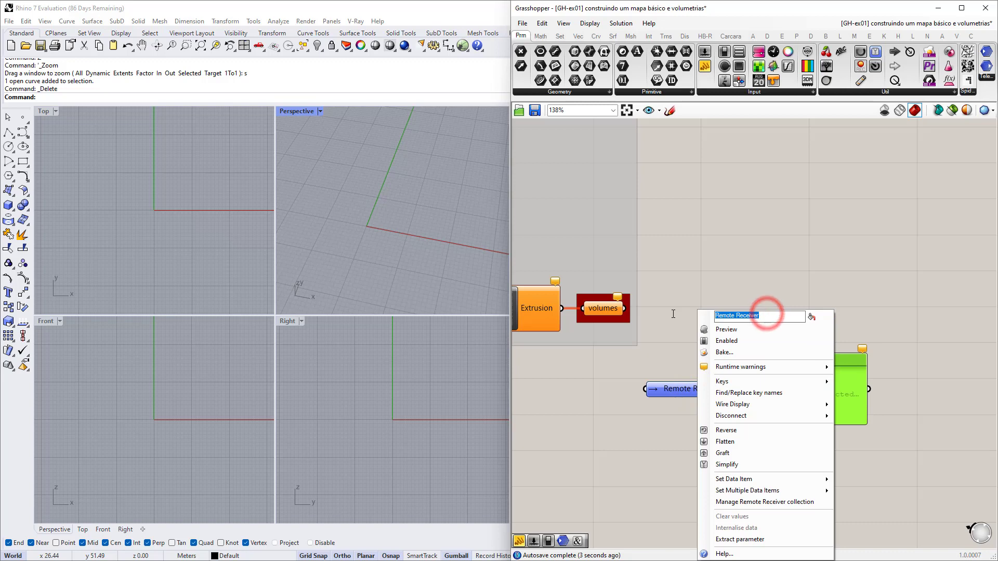
type("variável")
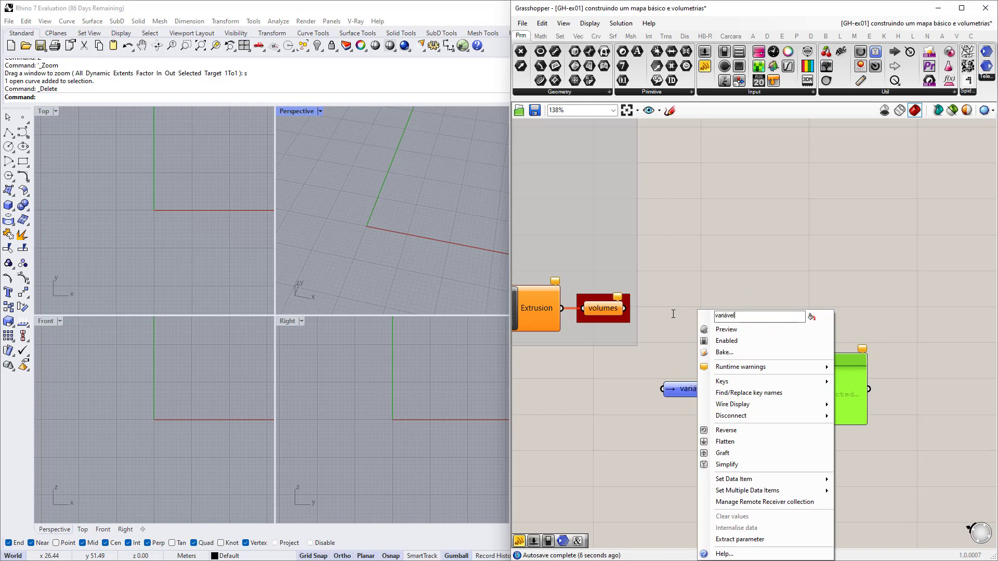
type(" X")
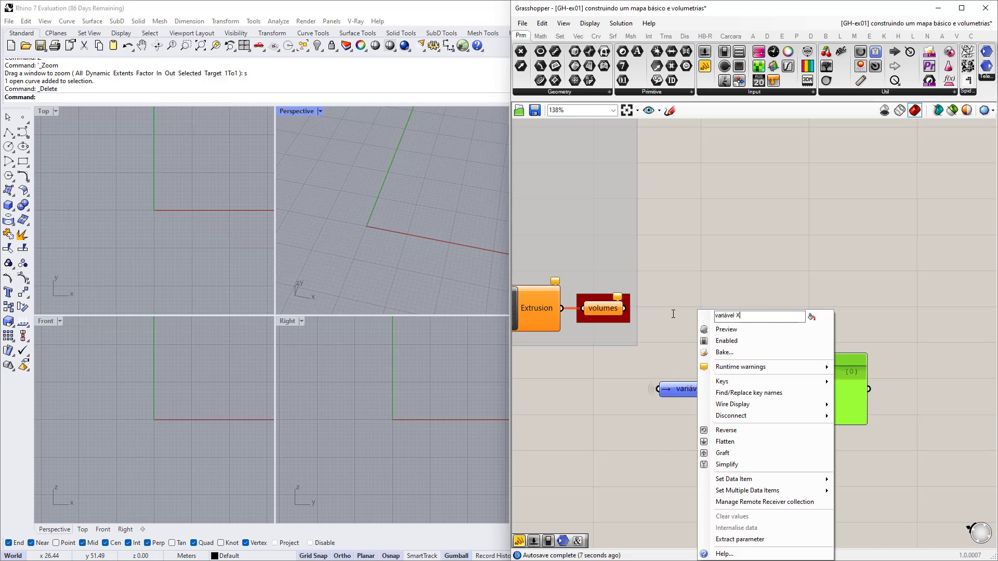
left_click(672, 284)
mouse_move(695, 399)
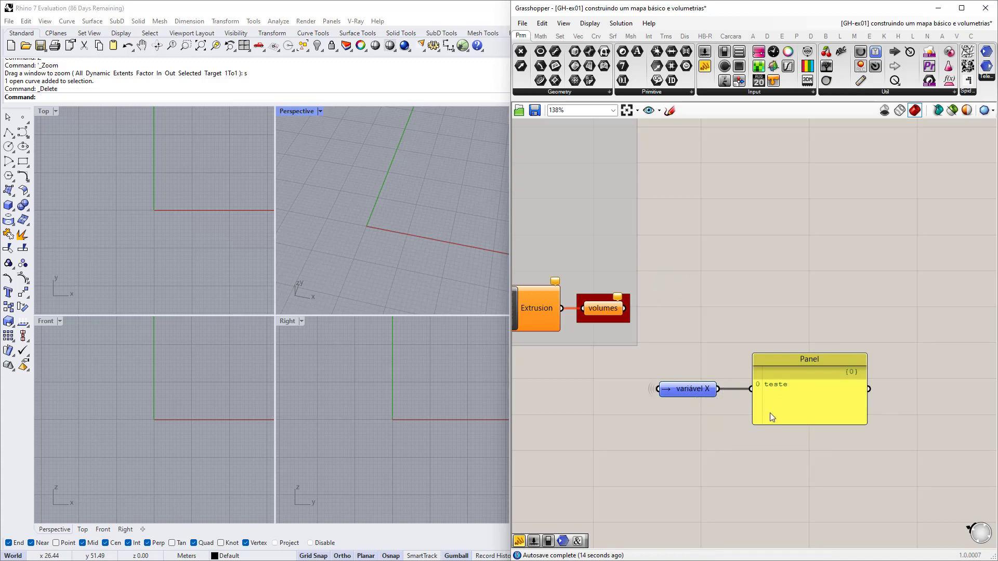
left_click_drag(769, 423, 793, 421)
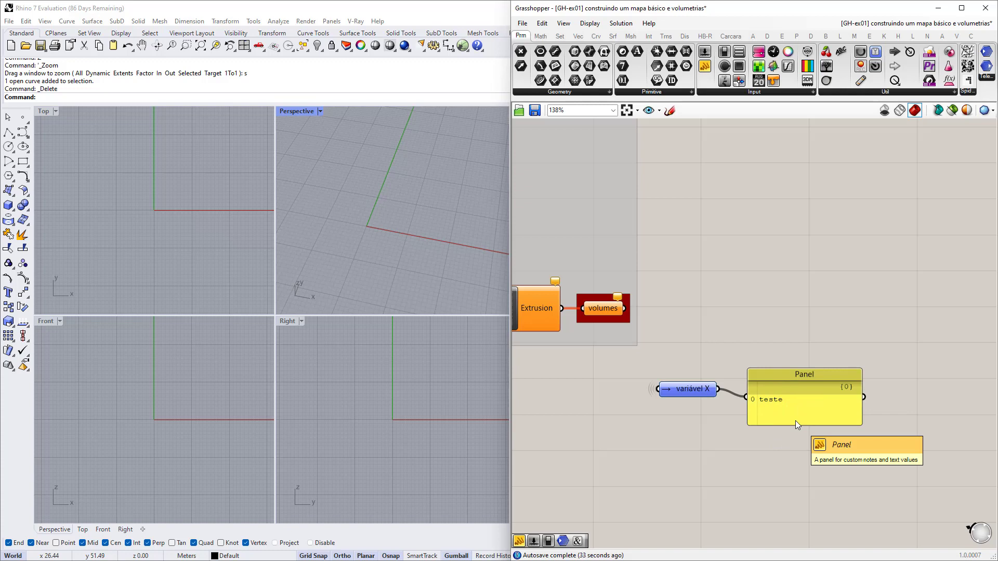
Copy the 'teste' Panel and variável X sender pair and paste the duplicate below.
scroll(795, 420, "down", 10)
scroll(683, 312, "up", 8)
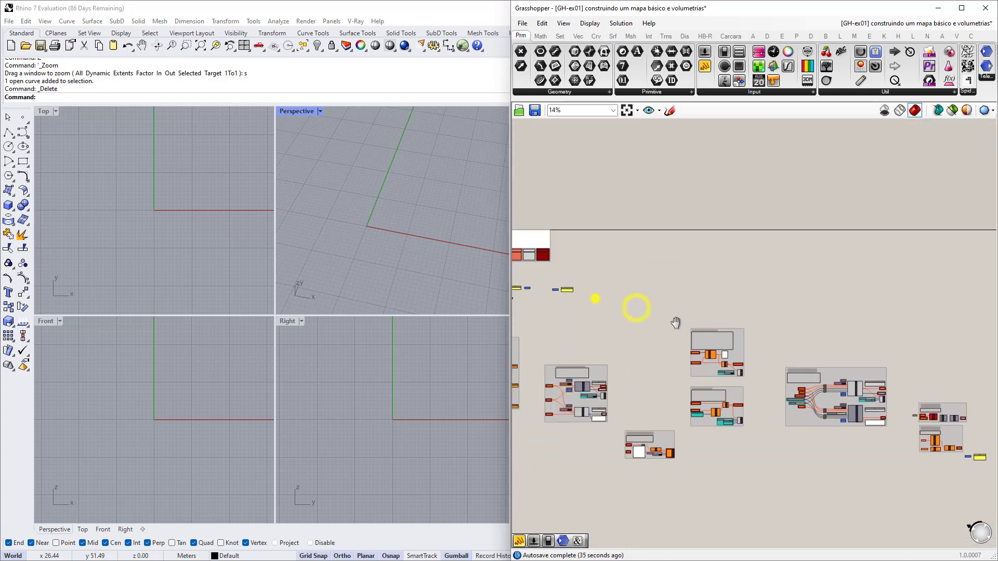
scroll(646, 324, "up", 6)
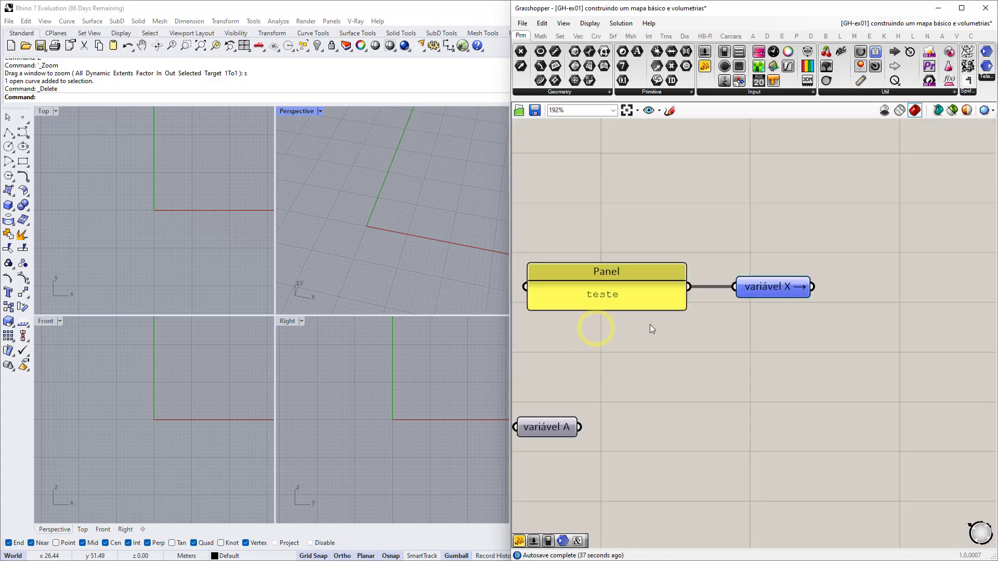
scroll(749, 329, "down", 1)
left_click_drag(795, 378, 587, 232)
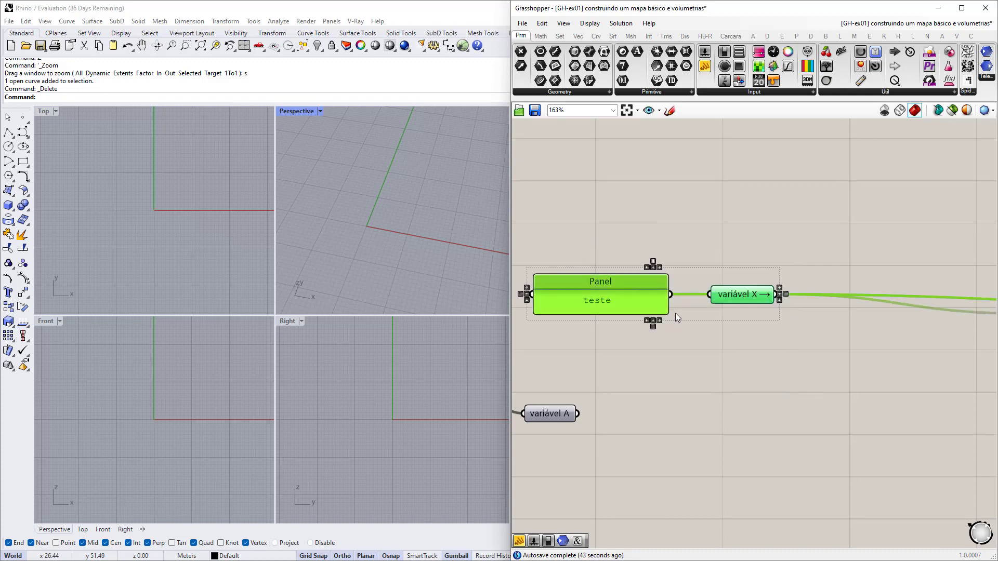
scroll(677, 314, "down", 1)
right_click_drag(704, 335, 718, 339)
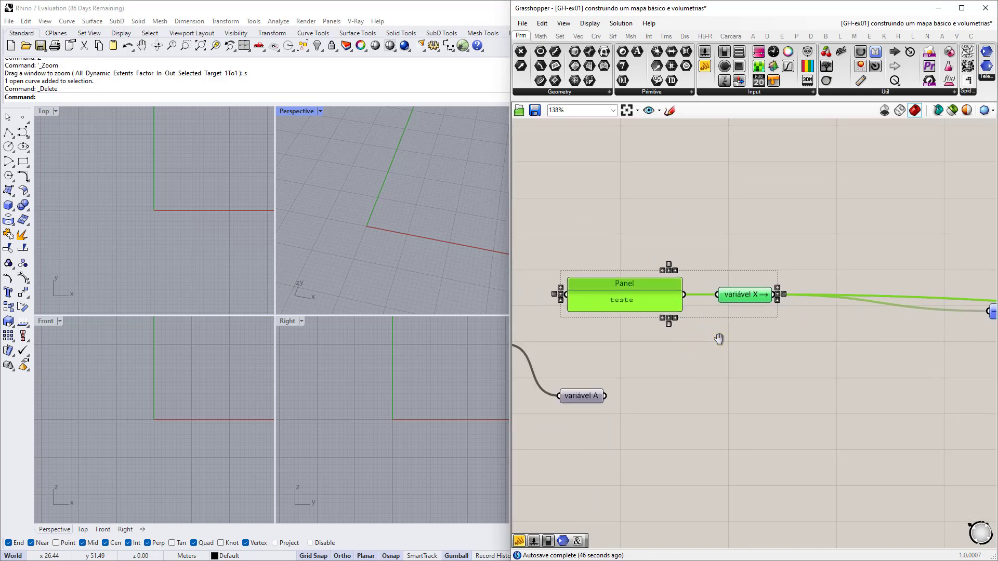
key("ctrl+c")
key("ctrl+v")
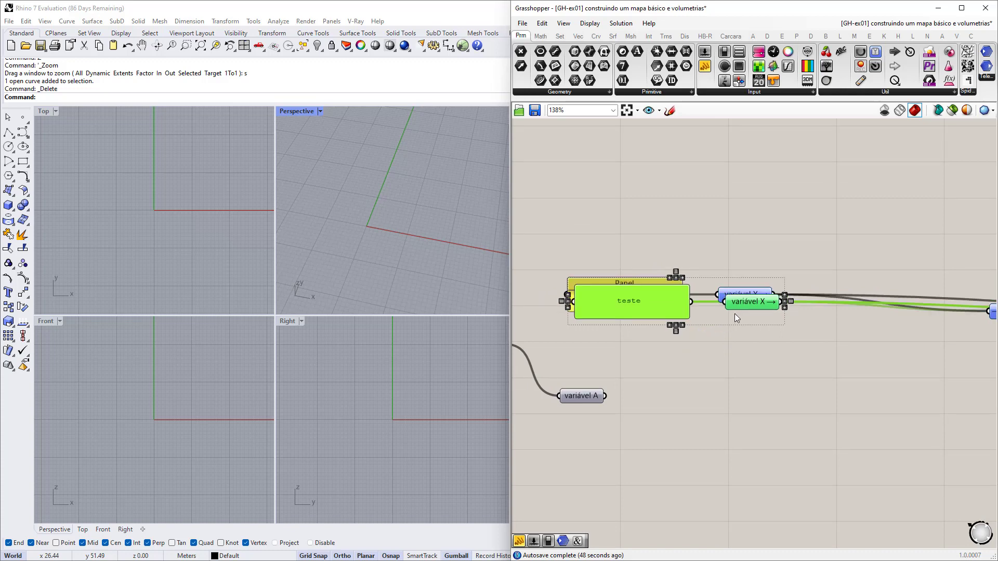
left_click_drag(741, 301, 735, 345)
Compare the wireless links of the upper and lower variável X senders.
left_click(732, 364)
left_click(750, 295)
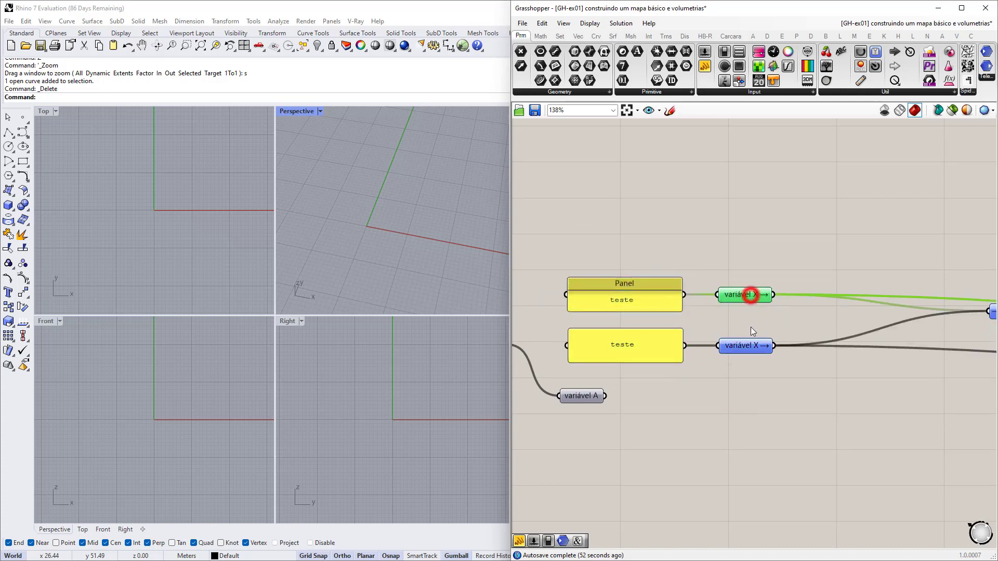
left_click(750, 345)
left_click(750, 295)
left_click(749, 345)
left_click(749, 296)
left_click(749, 345)
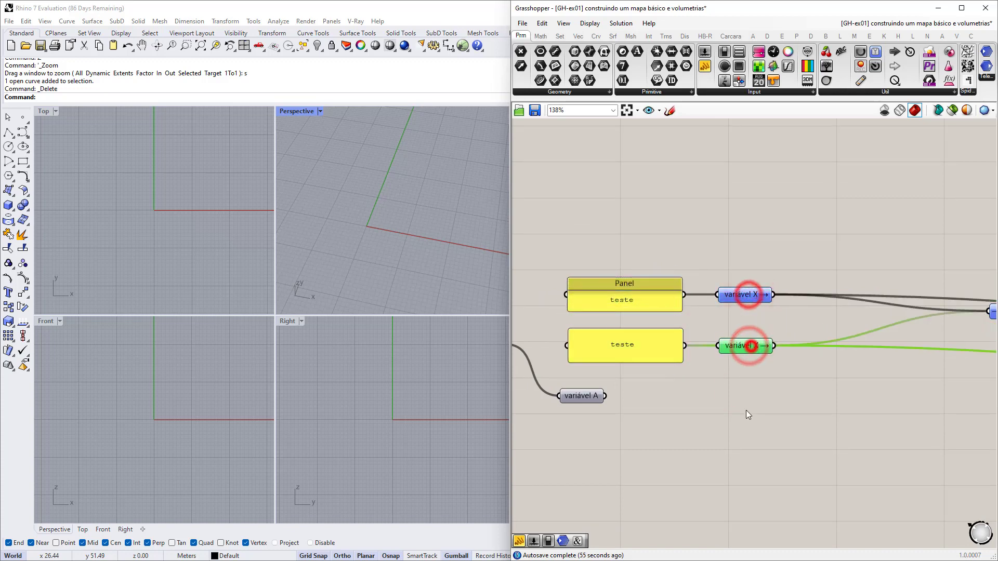
Move the variável X receiver up and resize its Panel to show both 'teste' rows.
right_click_drag(900, 392, 694, 392)
left_click(803, 311)
left_click_drag(801, 317, 800, 310)
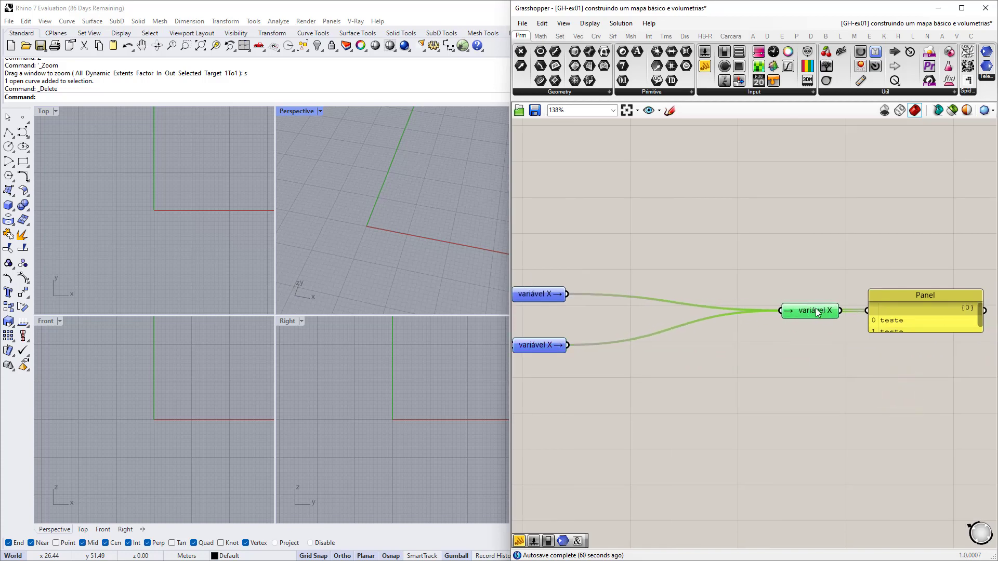
scroll(940, 359, "up", 4)
left_click(830, 323)
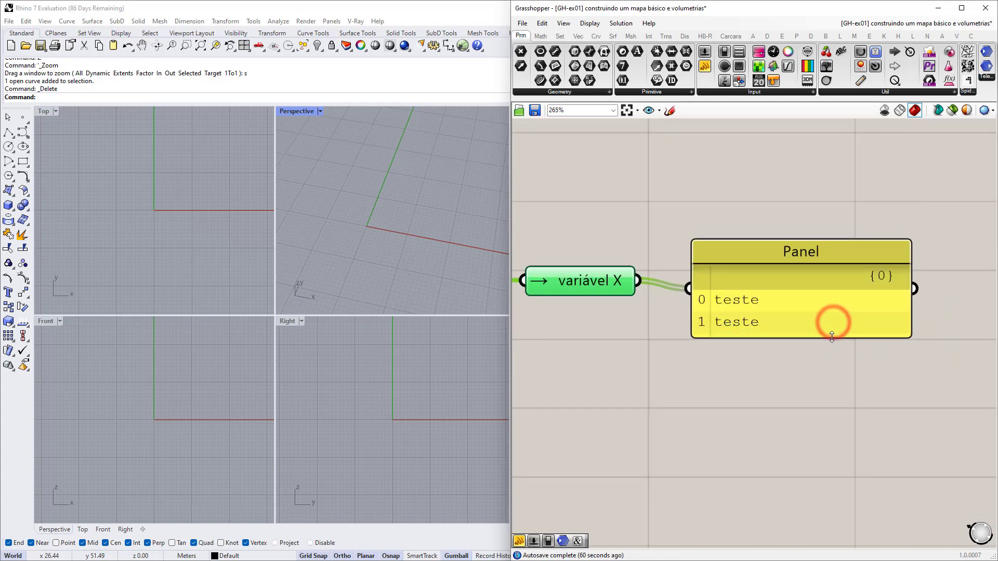
left_click_drag(832, 337, 832, 335)
scroll(832, 335, "down", 6)
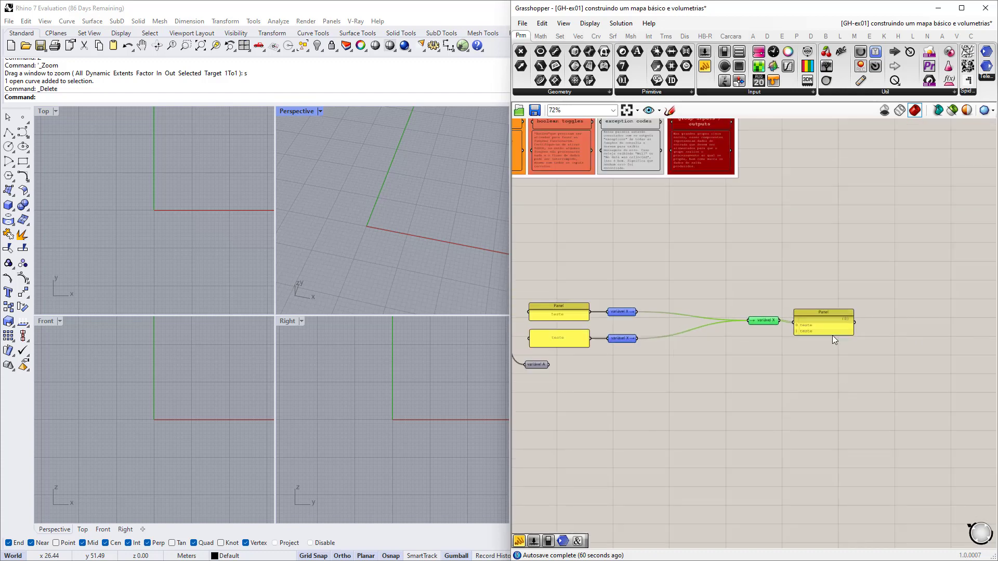
Make three copies of the variável X receiver stacked below the original.
right_click_drag(585, 335, 743, 327)
scroll(618, 312, "up", 4)
scroll(623, 314, "down", 4)
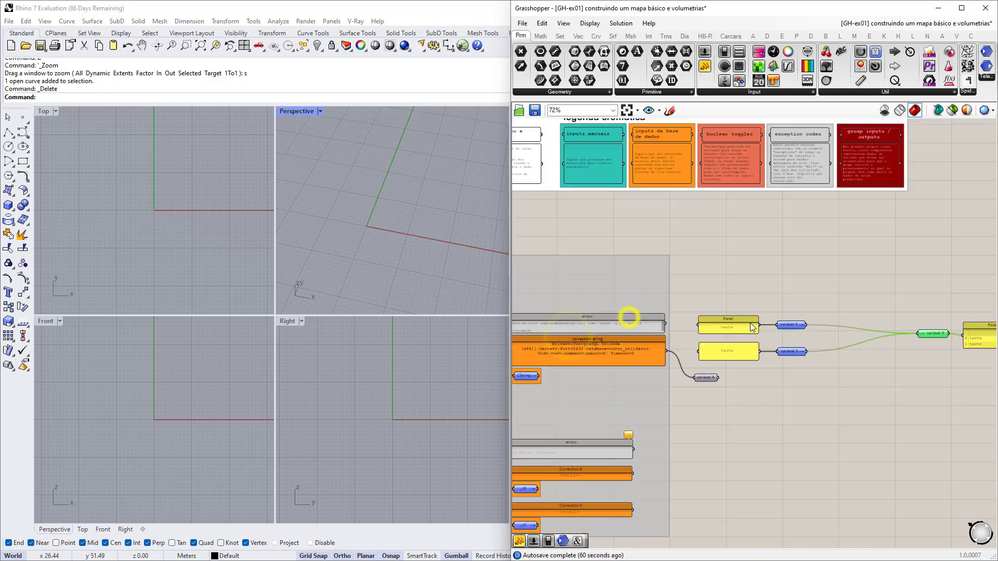
scroll(740, 327, "down", 1)
scroll(738, 312, "down", 4)
right_click_drag(747, 390, 764, 361)
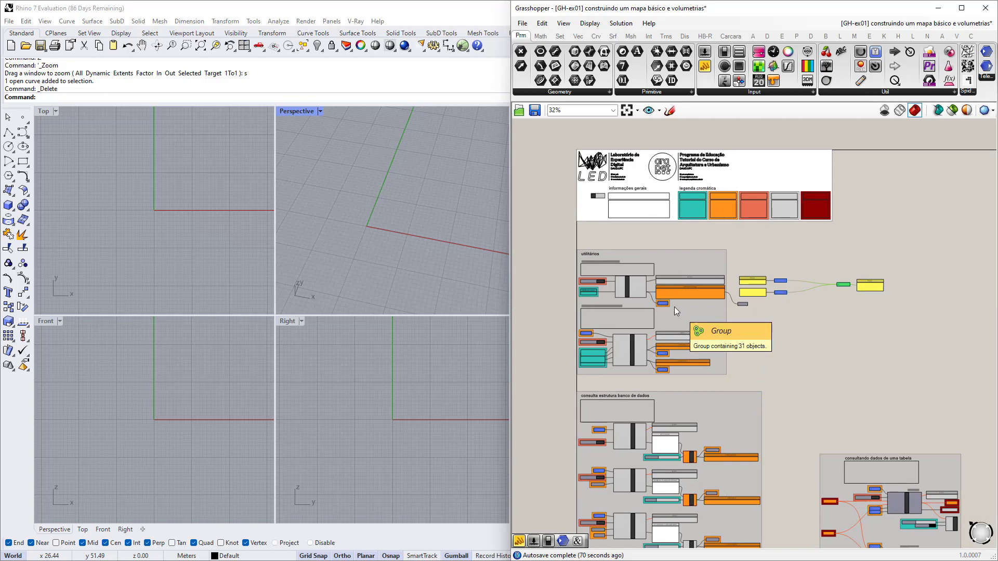
scroll(787, 285, "up", 8)
right_click_drag(749, 305, 743, 326)
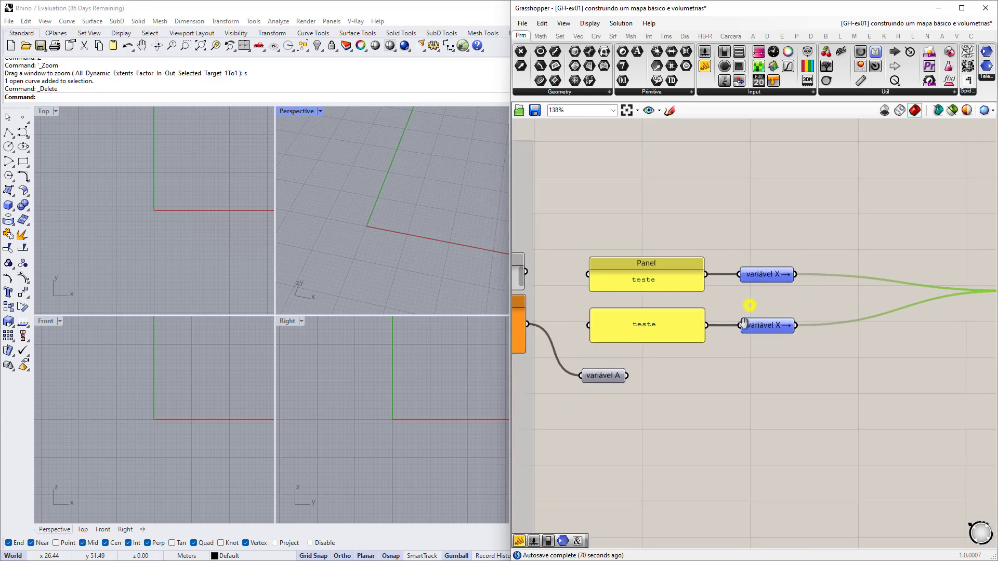
left_click(765, 326)
scroll(764, 326, "up", 3)
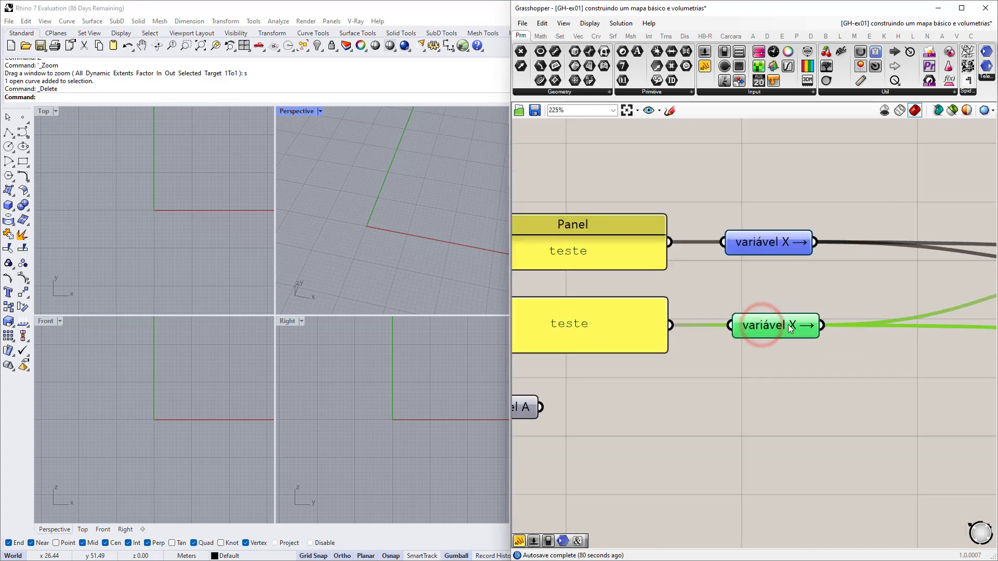
scroll(809, 331, "down", 6)
scroll(707, 286, "up", 6)
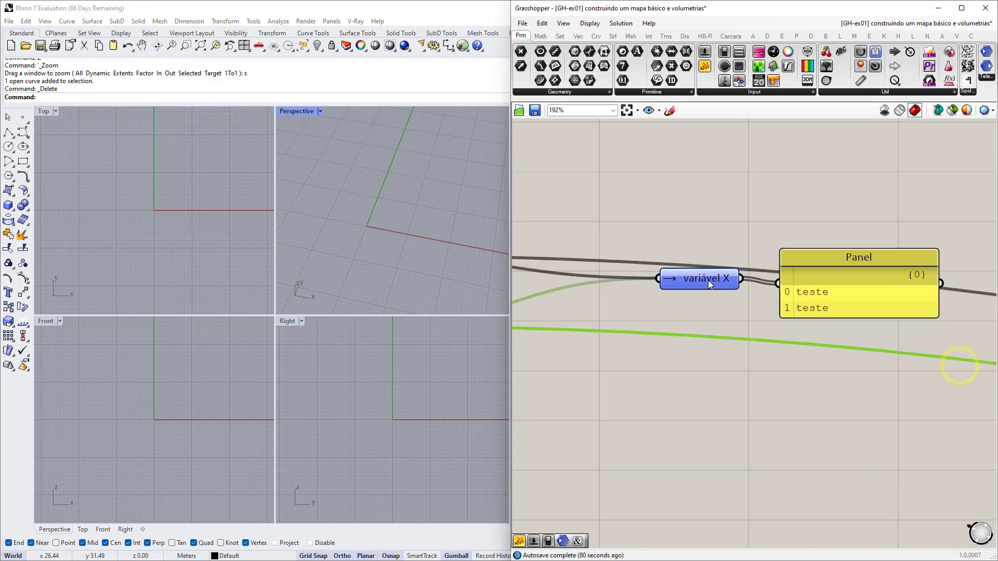
left_click(708, 281)
left_click_drag(708, 289, 716, 446, "alt")
right_click_drag(712, 451, 724, 376)
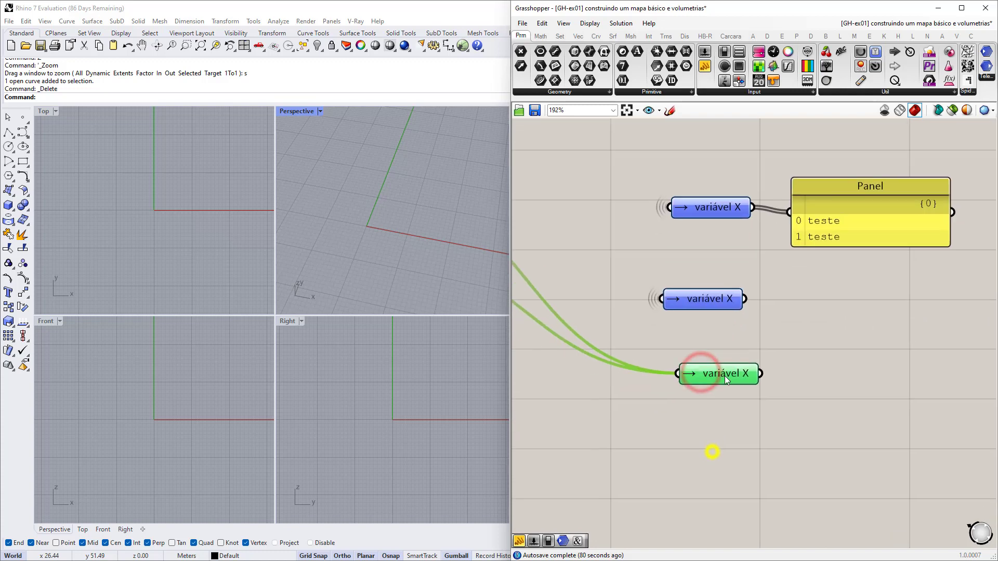
left_click_drag(724, 375, 721, 483, "alt")
scroll(719, 474, "down", 3)
Duplicate the second 'teste' Panel and sender pair further down the canvas.
right_click_drag(693, 468, 796, 452)
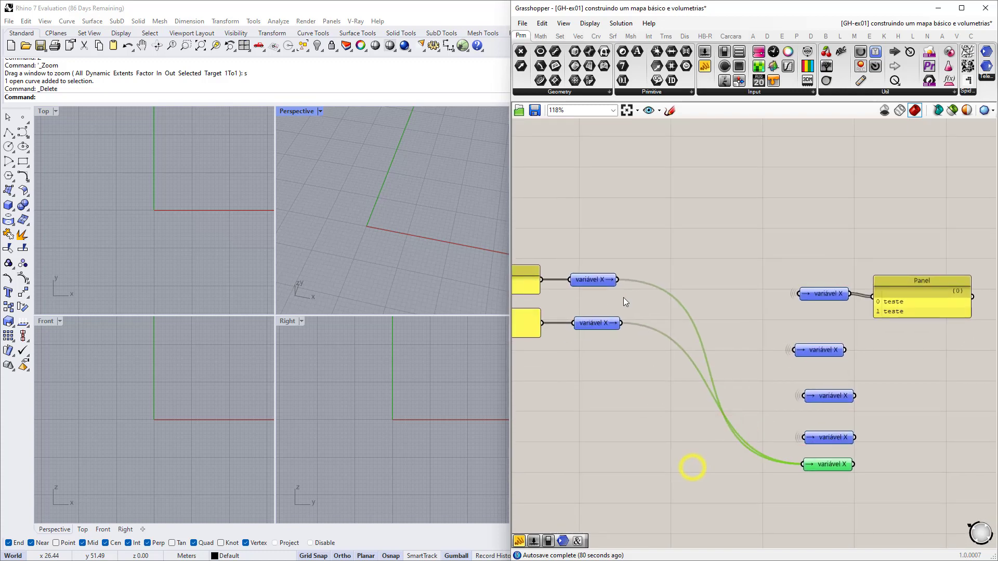
right_click_drag(597, 328, 764, 313)
scroll(764, 313, "up", 2)
left_click_drag(769, 323, 664, 292)
left_click_drag(757, 305, 758, 299)
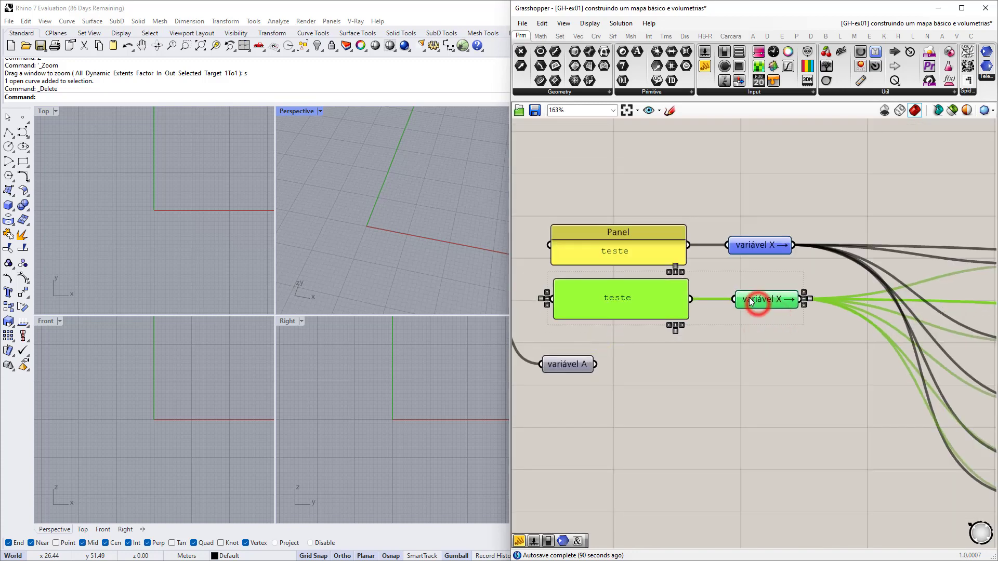
scroll(784, 309, "down", 2)
right_click_drag(784, 310, 724, 299)
left_click_drag(720, 292, 728, 393, "alt")
Enlarge the receiving Panel so it lists the third 'teste' row.
right_click_drag(936, 301, 869, 299)
left_click(872, 265)
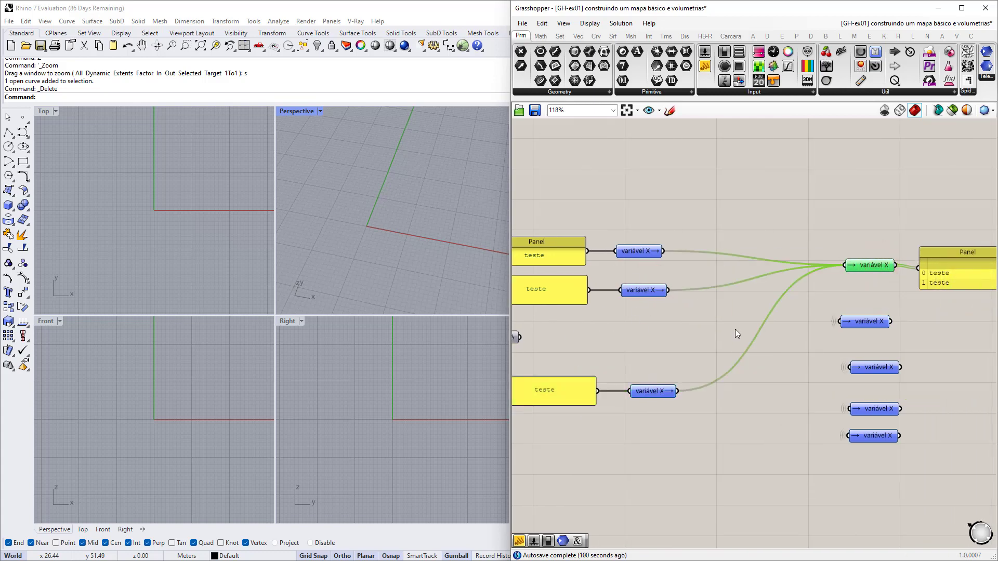
right_click_drag(945, 285, 795, 272)
scroll(806, 272, "up", 4)
left_click_drag(815, 283, 816, 305)
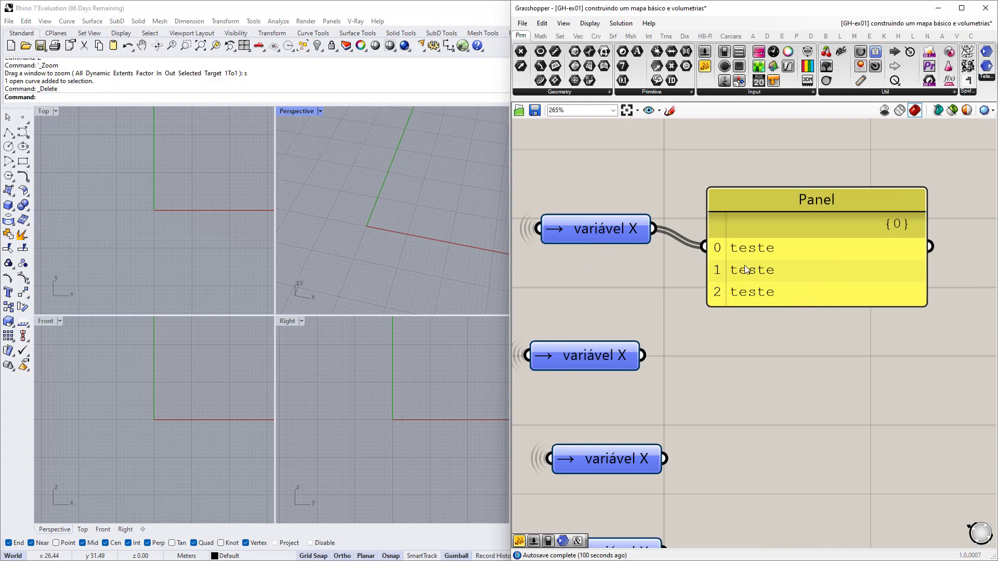
scroll(797, 288, "down", 9)
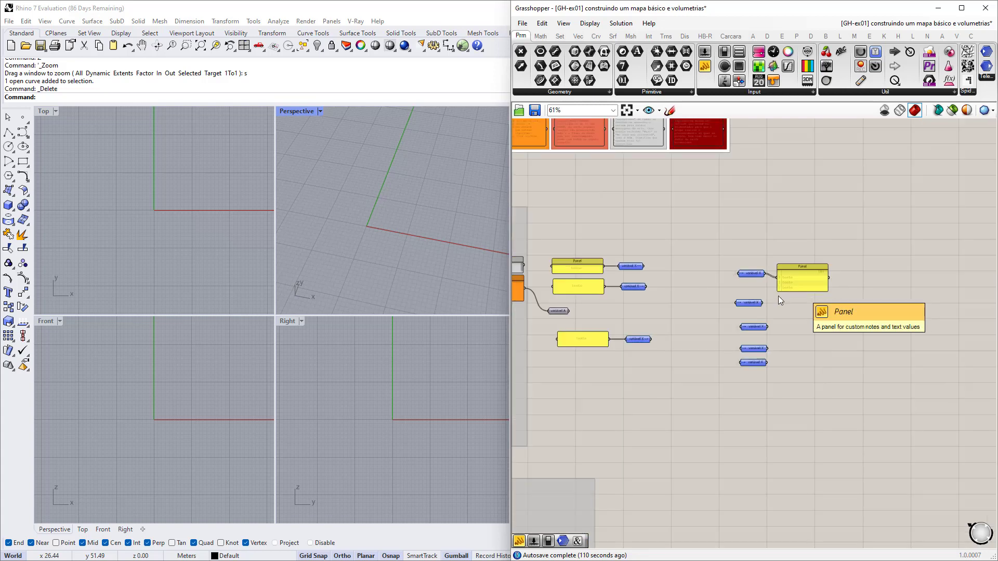
right_click_drag(640, 324, 691, 319)
scroll(683, 321, "up", 4)
scroll(684, 320, "up", 1)
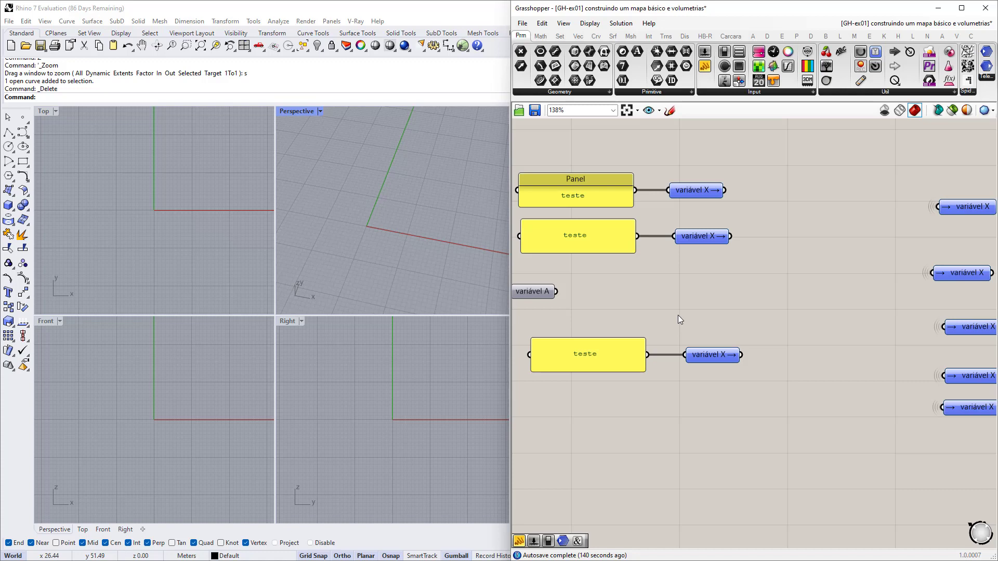
Select the variável X senders, receivers and Panels around variável A, then deselect variável A.
scroll(678, 315, "down", 3)
scroll(695, 295, "up", 5)
left_click(599, 258)
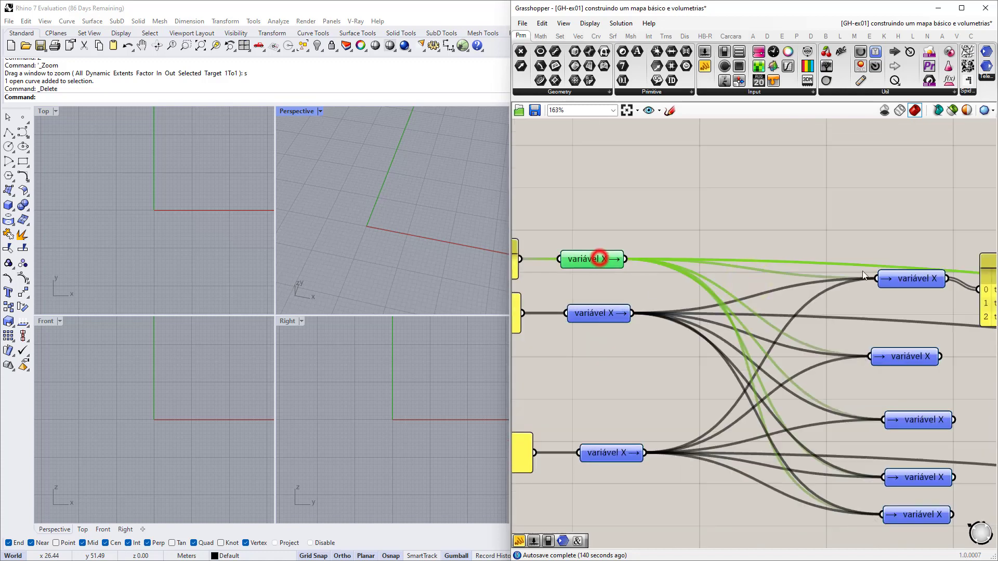
left_click(880, 269)
scroll(737, 298, "down", 4)
left_click_drag(916, 434, 604, 222)
left_click(587, 332)
scroll(597, 329, "up", 4)
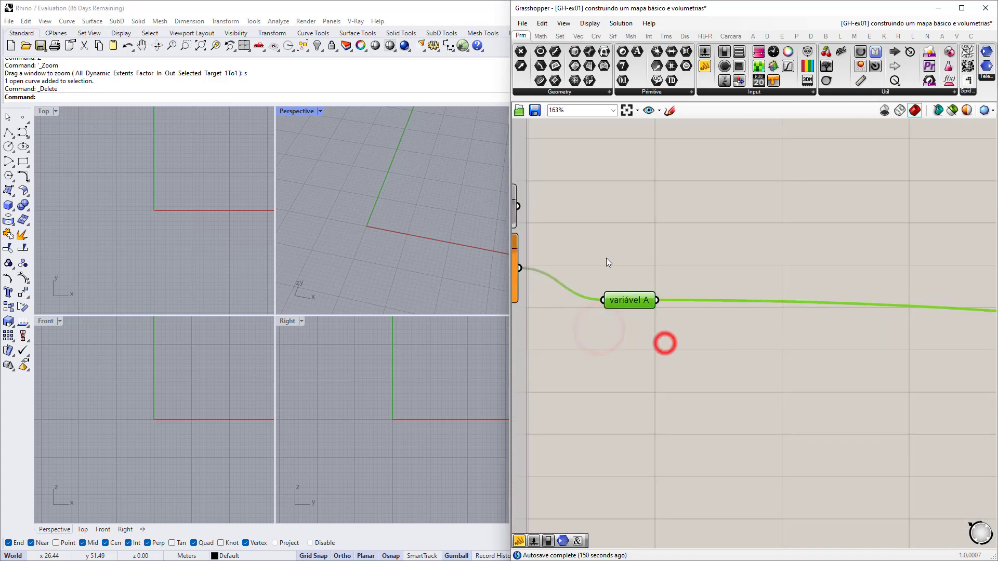
left_click(665, 343)
scroll(582, 294, "down", 12)
Zoom out over all groups, then zoom into the utilitários group at about 72%.
right_click_drag(902, 389, 789, 370)
scroll(968, 436, "up", 8)
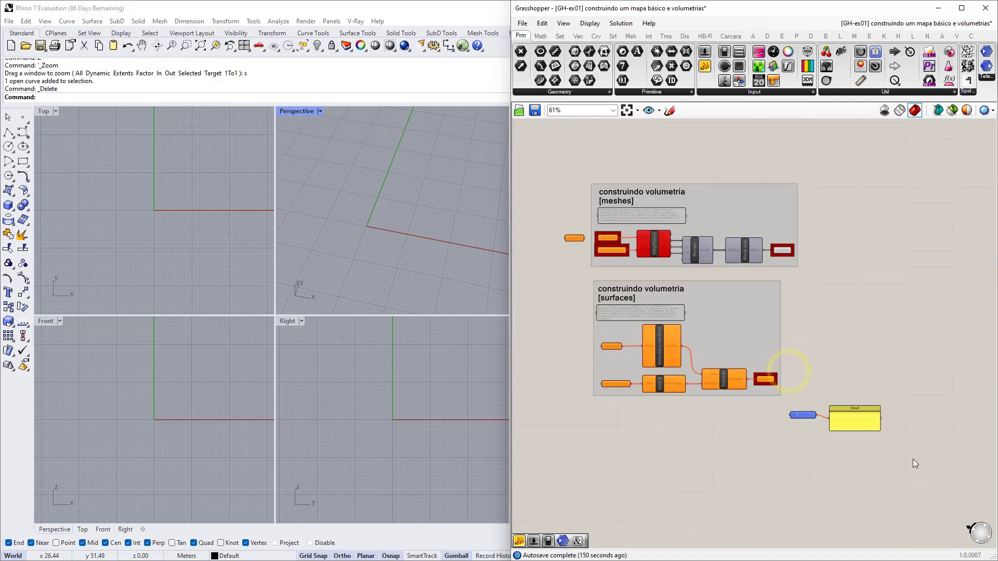
scroll(914, 463, "up", 2)
left_click_drag(909, 460, 738, 385)
scroll(737, 386, "down", 6)
scroll(715, 337, "up", 7)
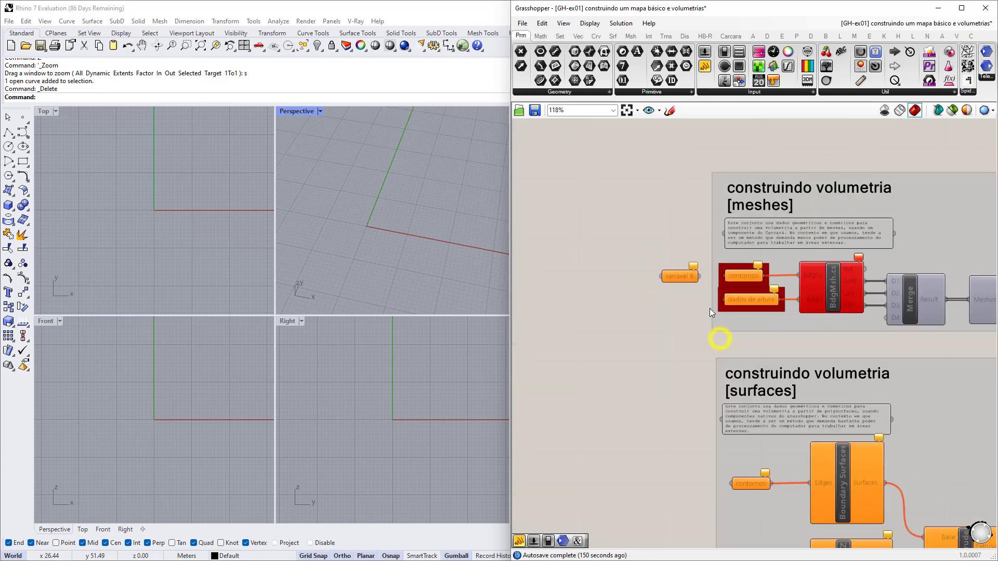
scroll(648, 245, "down", 8)
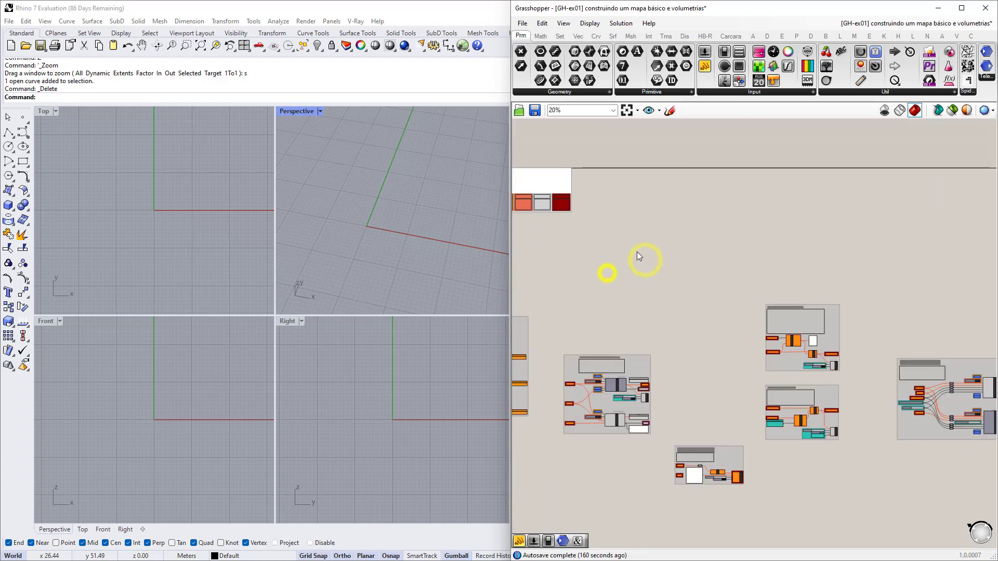
scroll(708, 315, "up", 4)
scroll(634, 343, "up", 2)
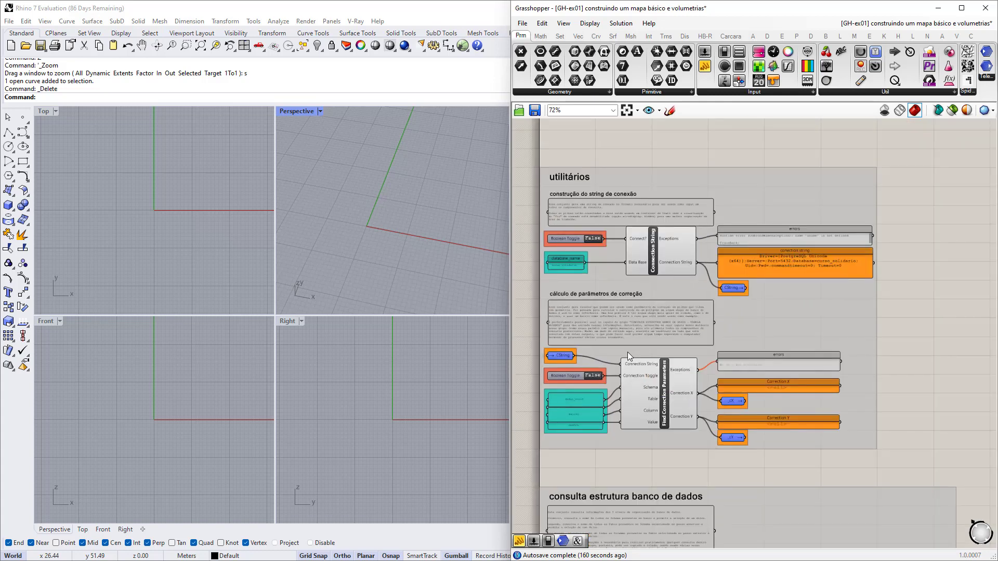
right_click_drag(623, 323, 630, 325)
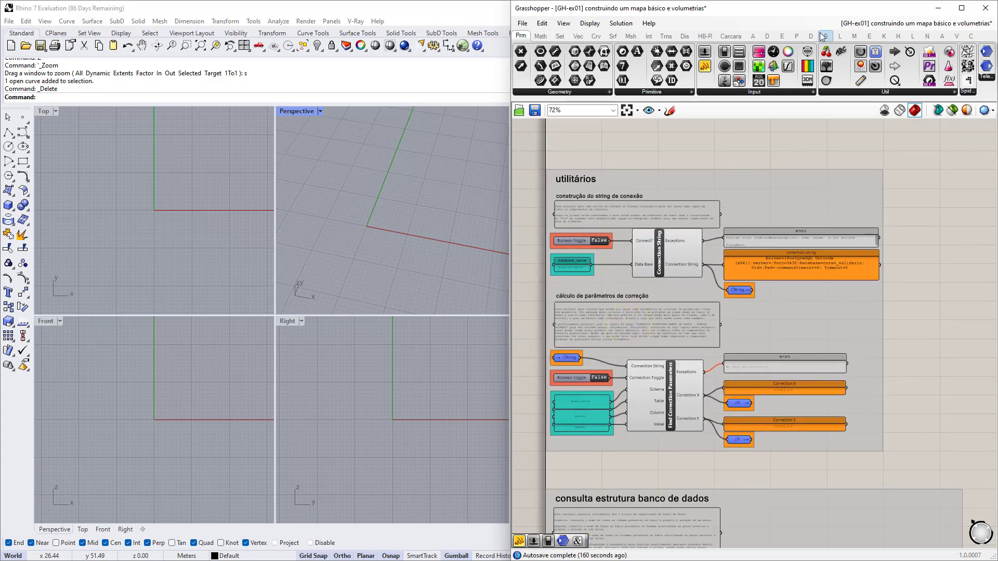
Place Geometry Entities from Carcara's 02.Queries list on empty canvas, unconnected.
left_click(730, 36)
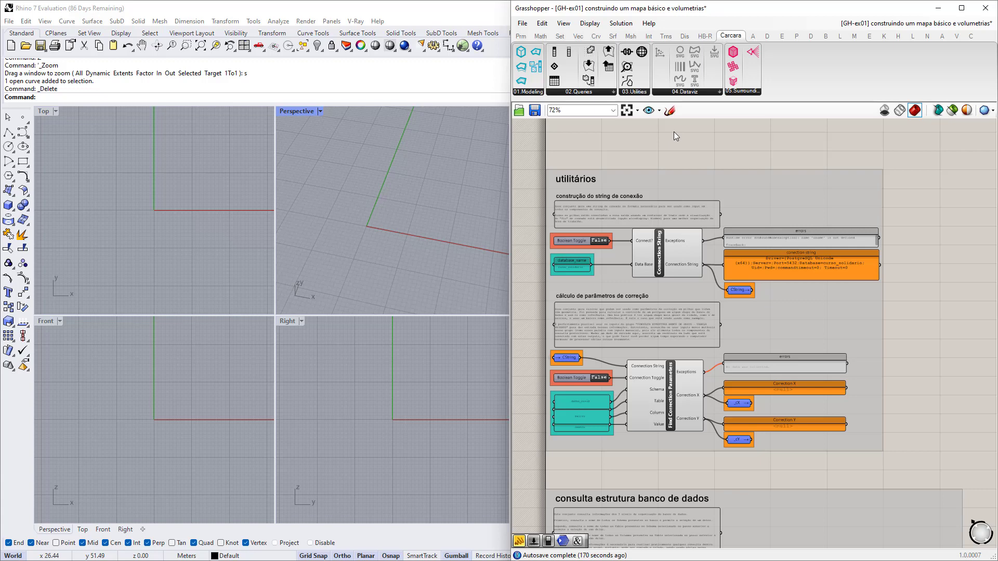
left_click(595, 93)
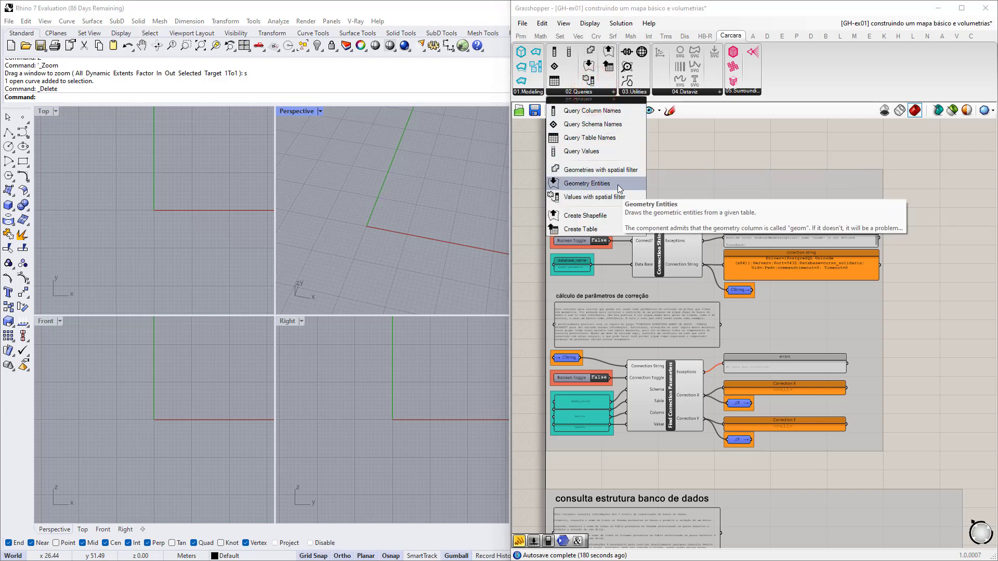
left_click(582, 183)
scroll(827, 234, "down", 3)
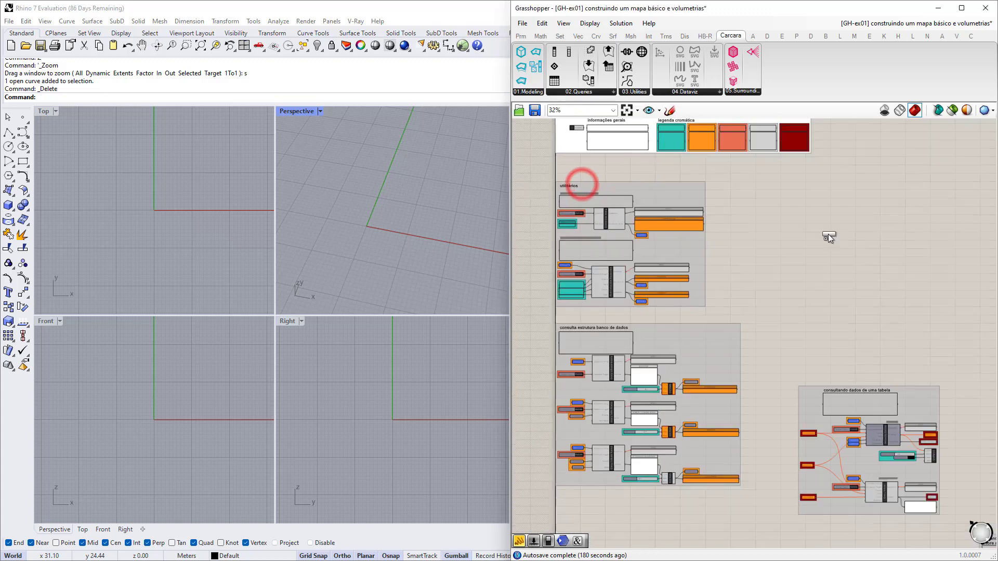
scroll(782, 232, "up", 3)
left_click(785, 238)
scroll(785, 244, "up", 5)
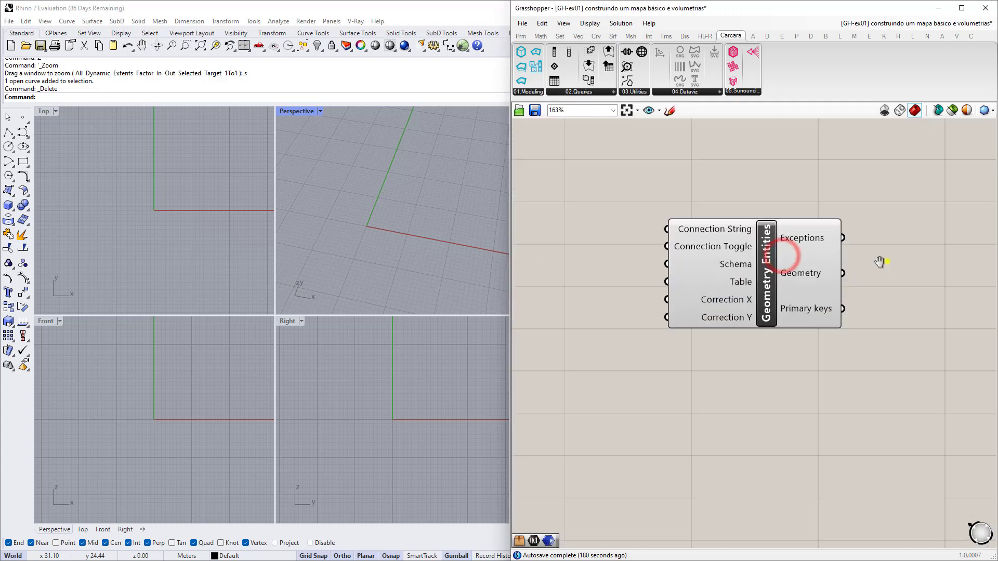
scroll(769, 270, "up", 1)
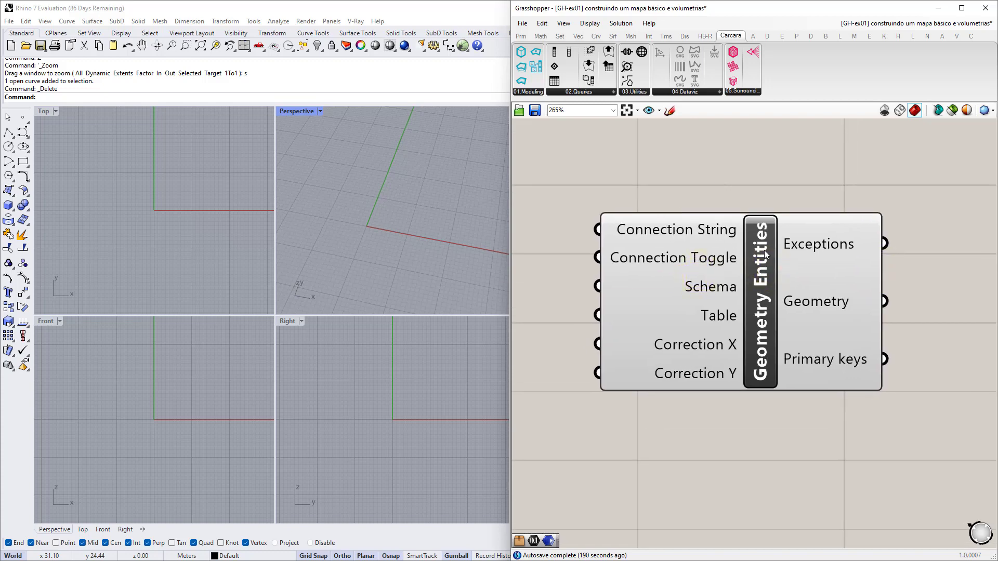
right_click_drag(723, 142, 720, 144)
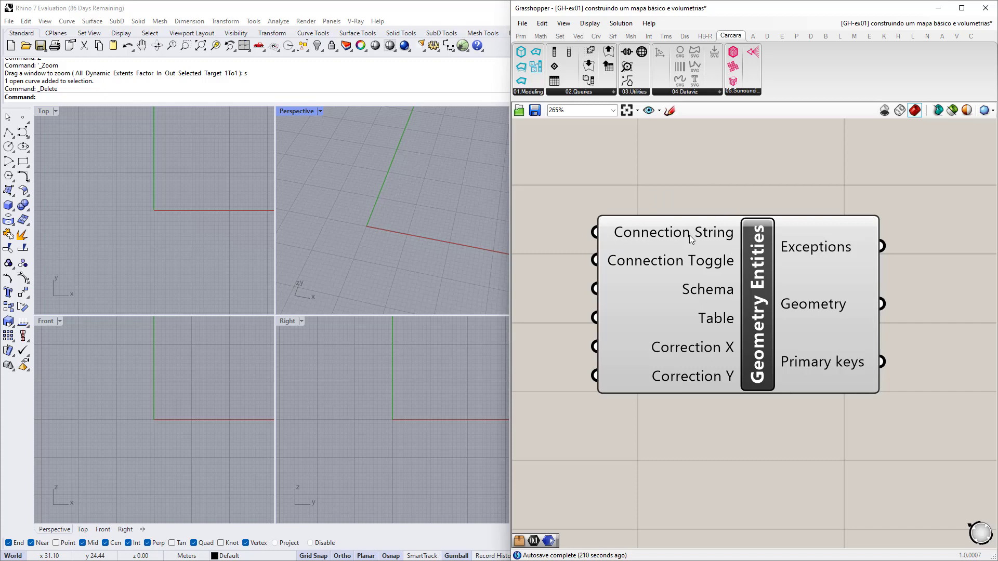
mouse_move(679, 235)
Place a Boolean Toggle, found by searching 'boolean', left of Geometry Entities.
right_click_drag(650, 263, 759, 260)
right_click_drag(594, 274, 660, 256)
double_click(643, 250)
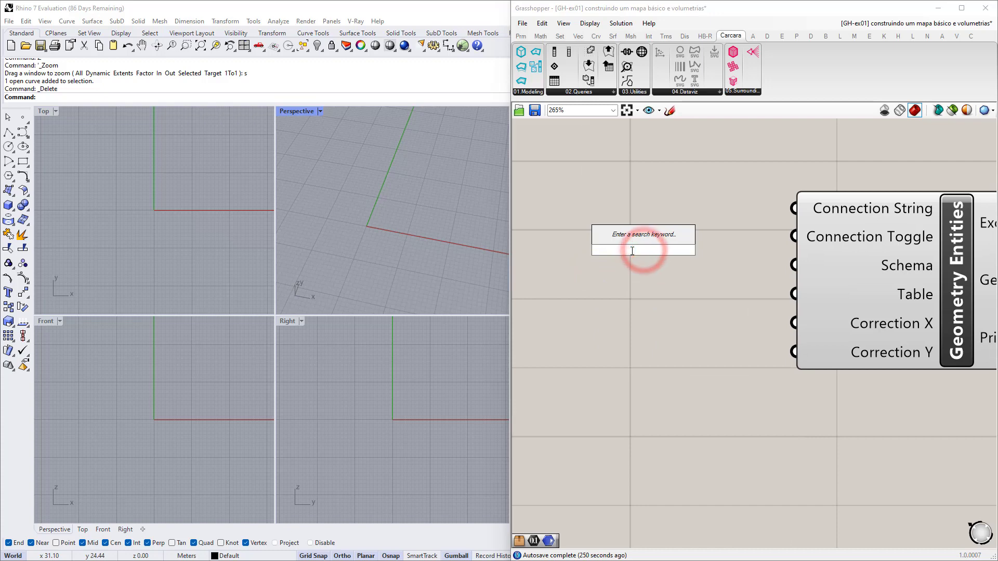
type("boolean to")
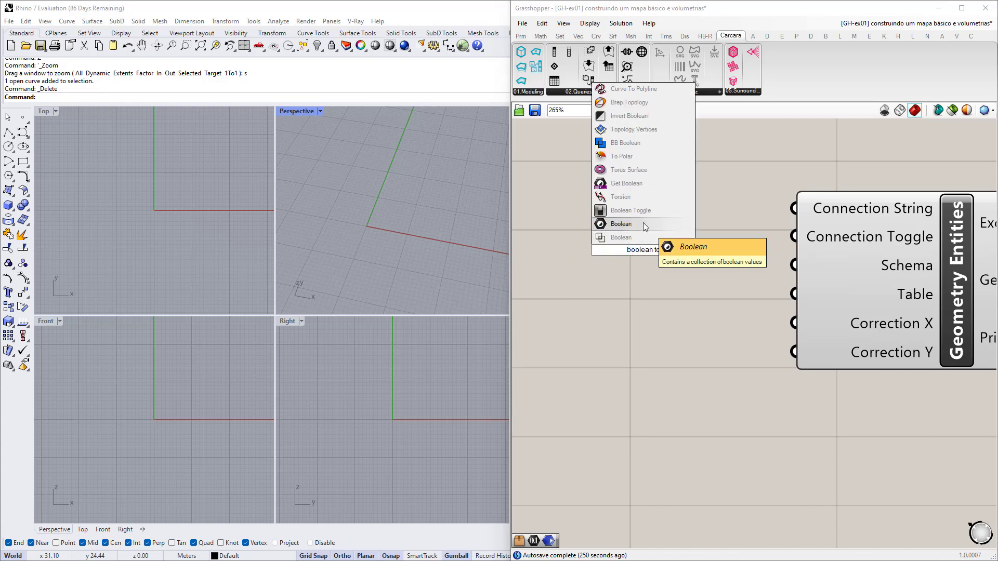
left_click(643, 215)
left_click_drag(633, 253, 581, 238)
right_click_drag(584, 253, 657, 273)
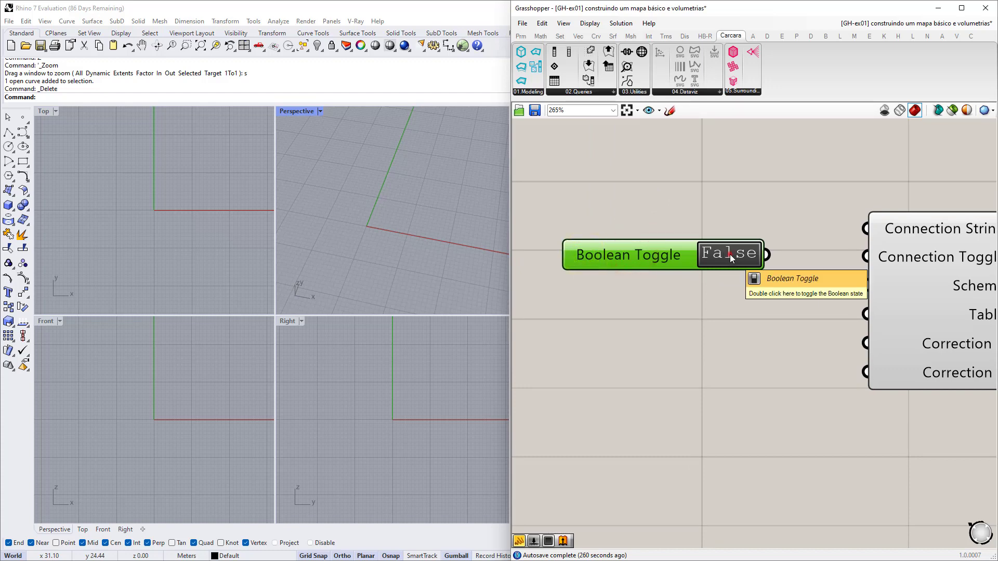
Set the Boolean Toggle to True and recentre the view on Geometry Entities.
double_click(730, 254)
double_click(730, 254)
double_click(730, 253)
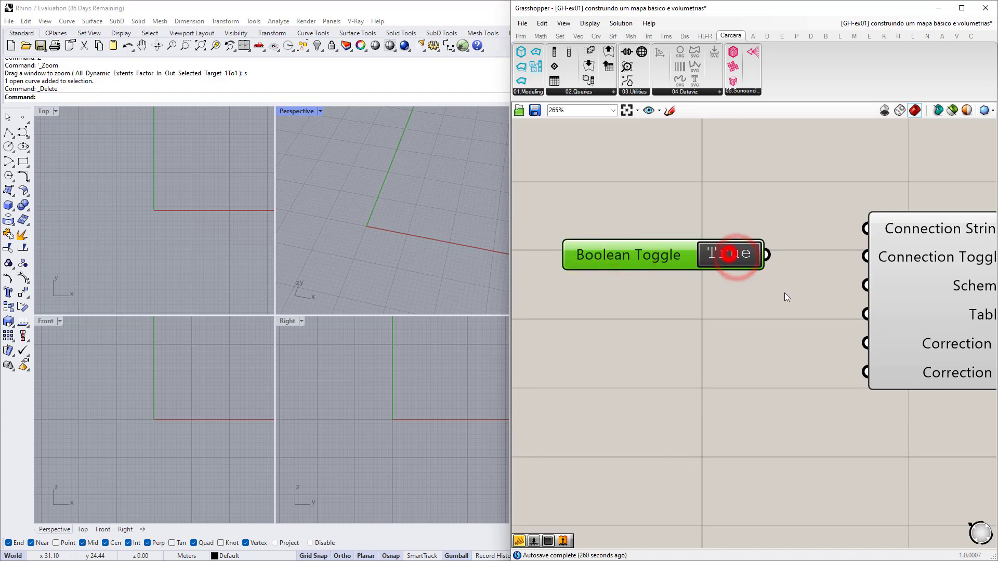
right_click_drag(784, 292, 623, 285)
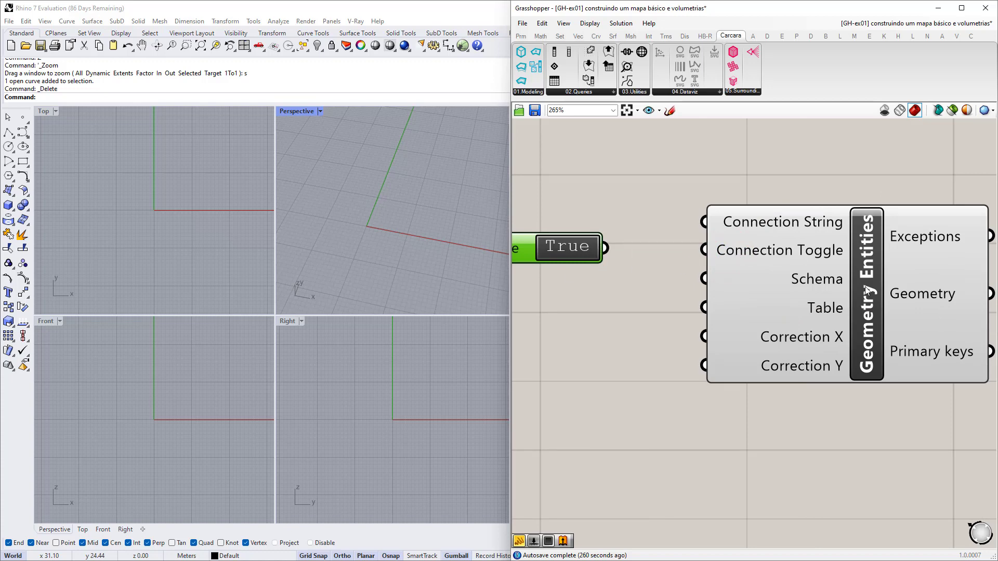
right_click_drag(609, 316, 576, 313)
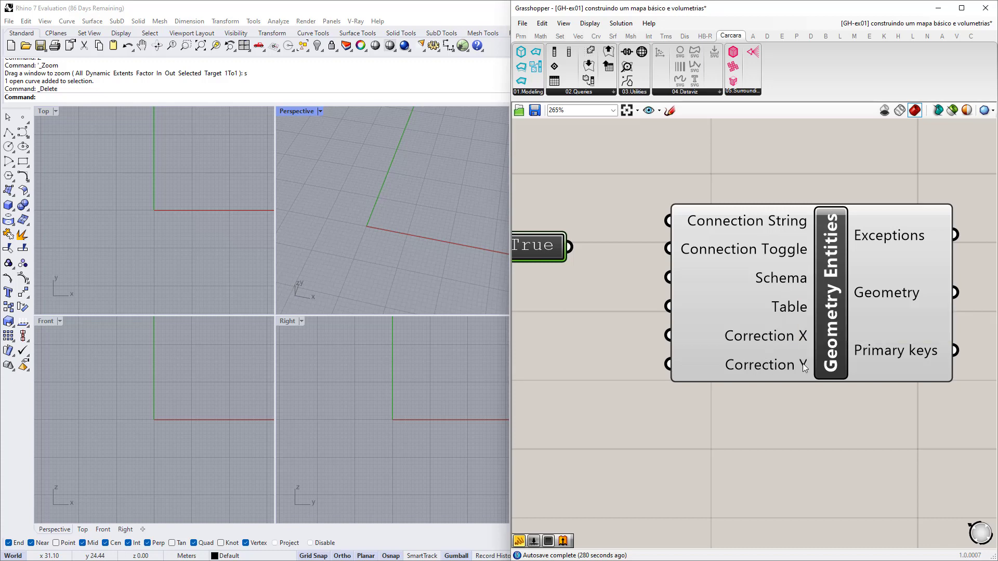
mouse_move(682, 325)
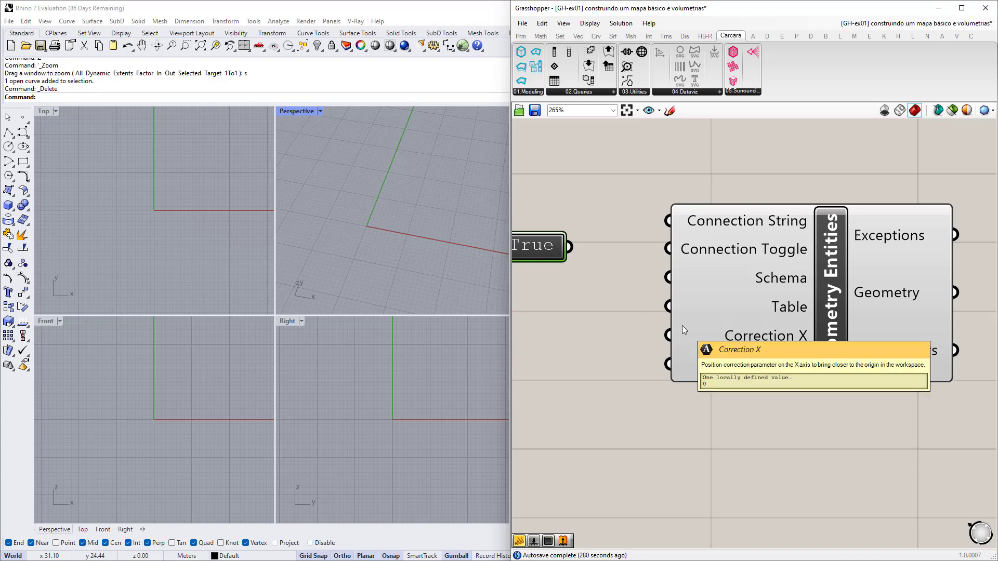
scroll(712, 300, "down", 3)
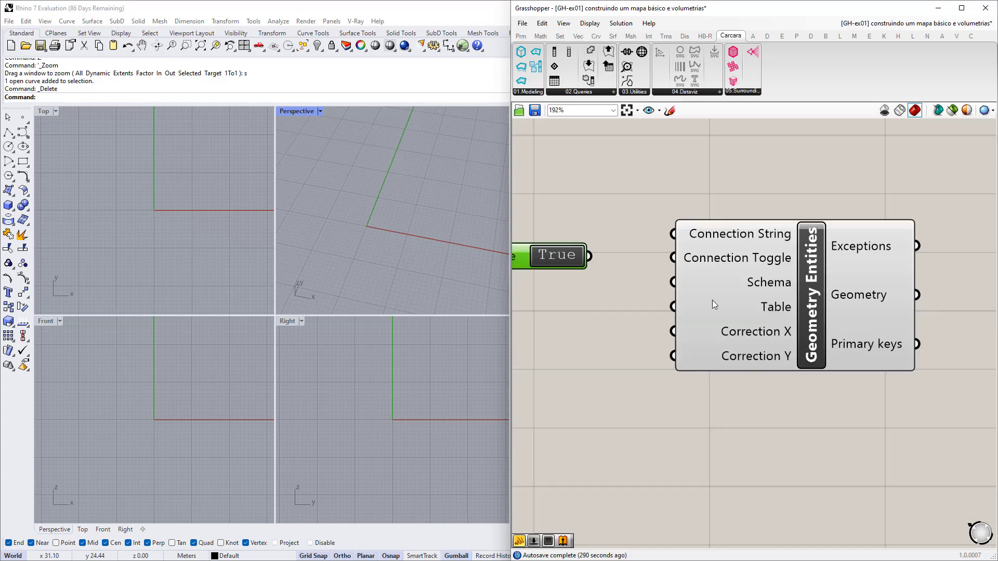
Place a Carcara Query Values component from 02.Queries just below Geometry Entities.
left_click(596, 94)
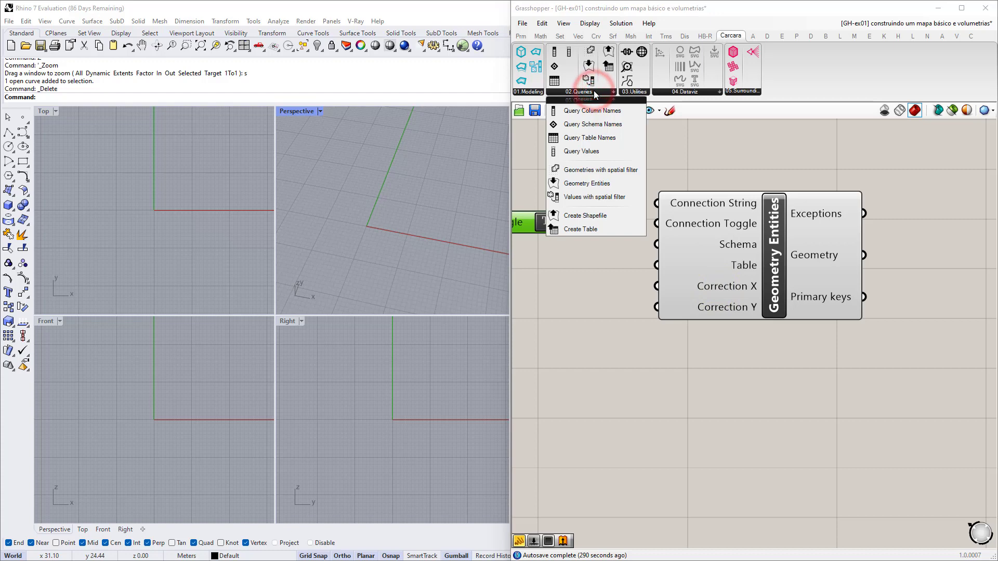
left_click(581, 154)
left_click(757, 415)
left_click_drag(770, 402, 775, 385)
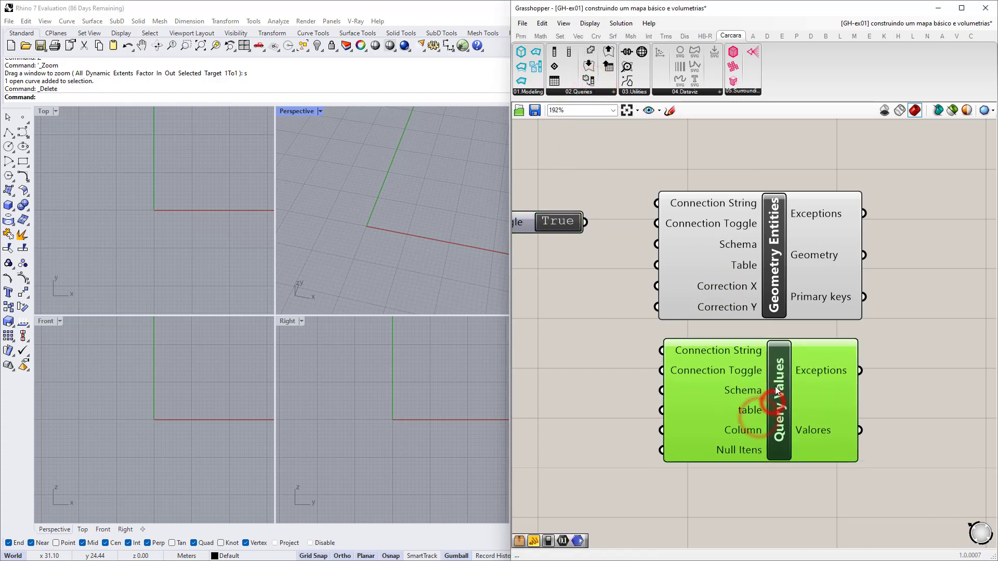
scroll(779, 364, "up", 3)
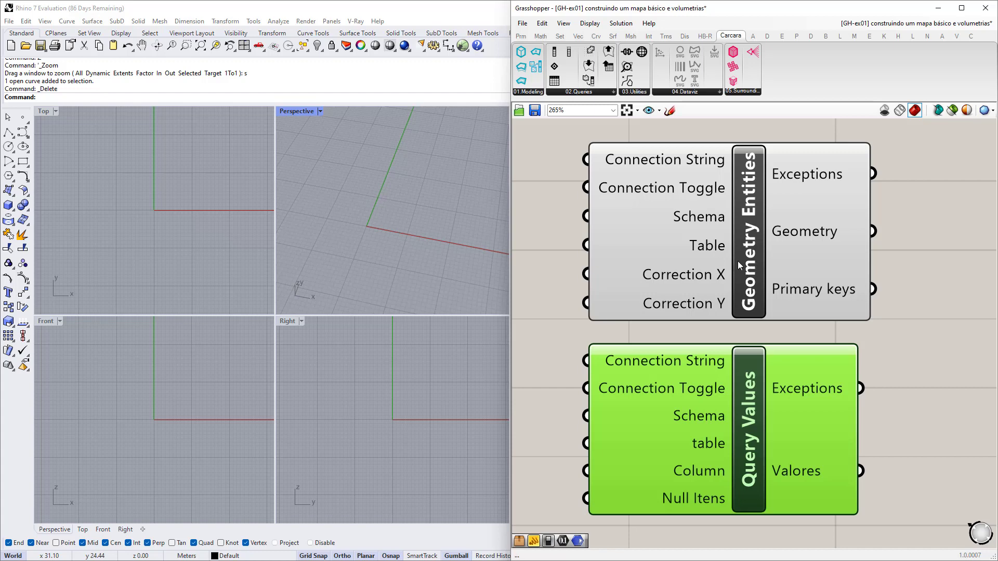
right_click_drag(718, 385, 724, 300)
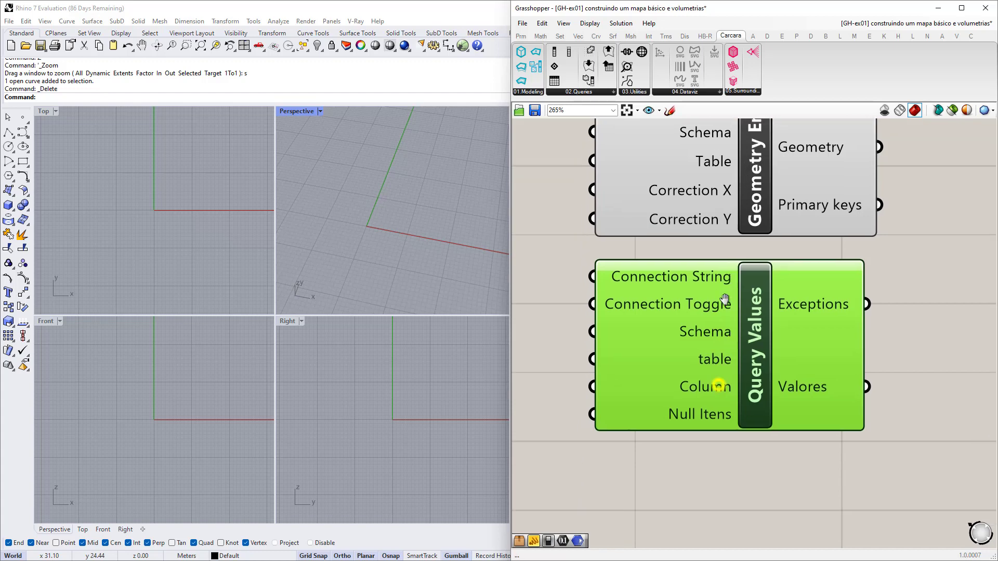
right_click_drag(750, 364, 750, 373)
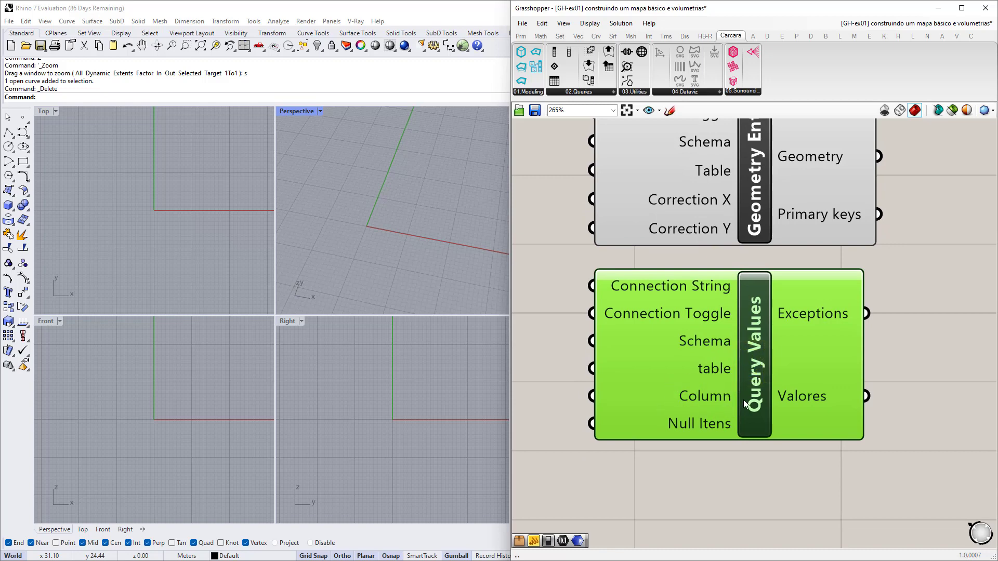
right_click_drag(728, 318, 743, 388)
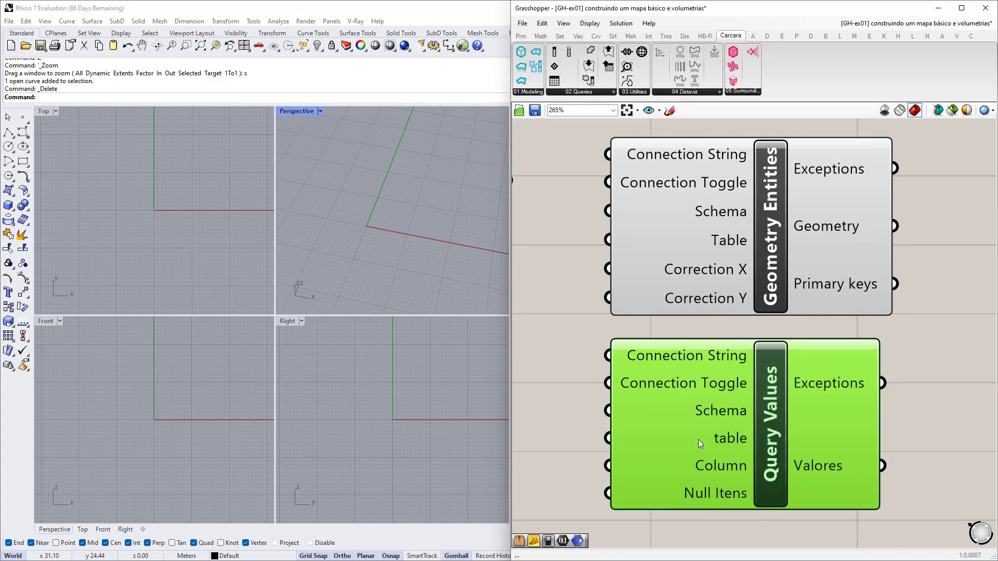
right_click_drag(698, 439, 698, 413)
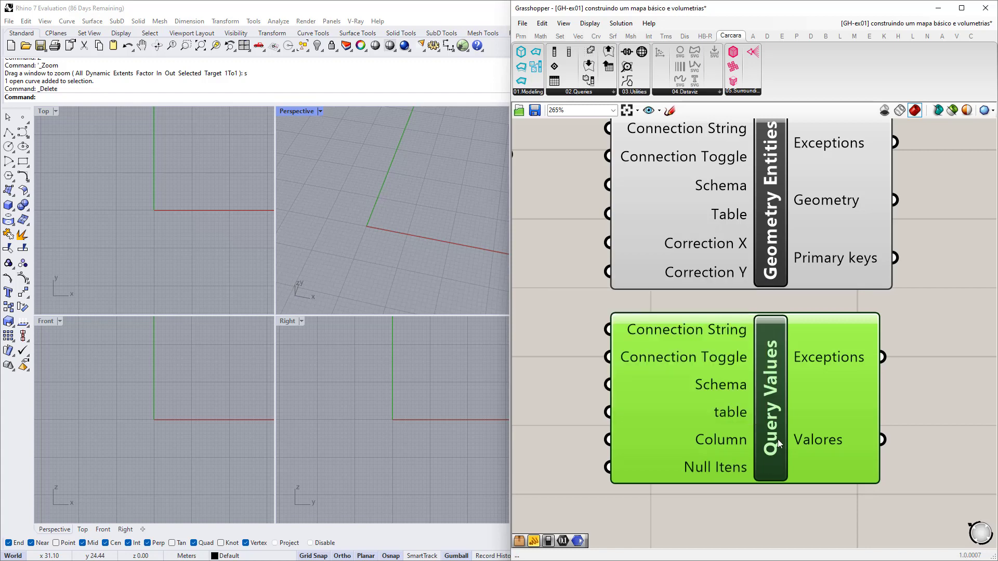
scroll(777, 438, "down", 2)
right_click_drag(709, 276, 708, 242)
Add a Query Table Names component to the right of the other components.
left_click(585, 93)
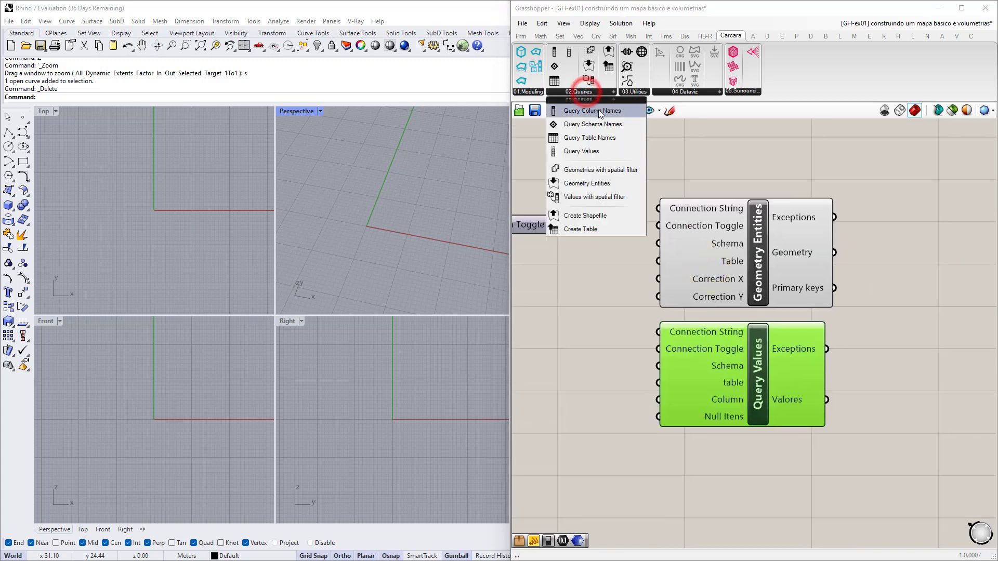
left_click(604, 138)
left_click(911, 309)
right_click_drag(925, 326, 773, 329)
left_click_drag(758, 311, 802, 320)
scroll(782, 279, "up", 3)
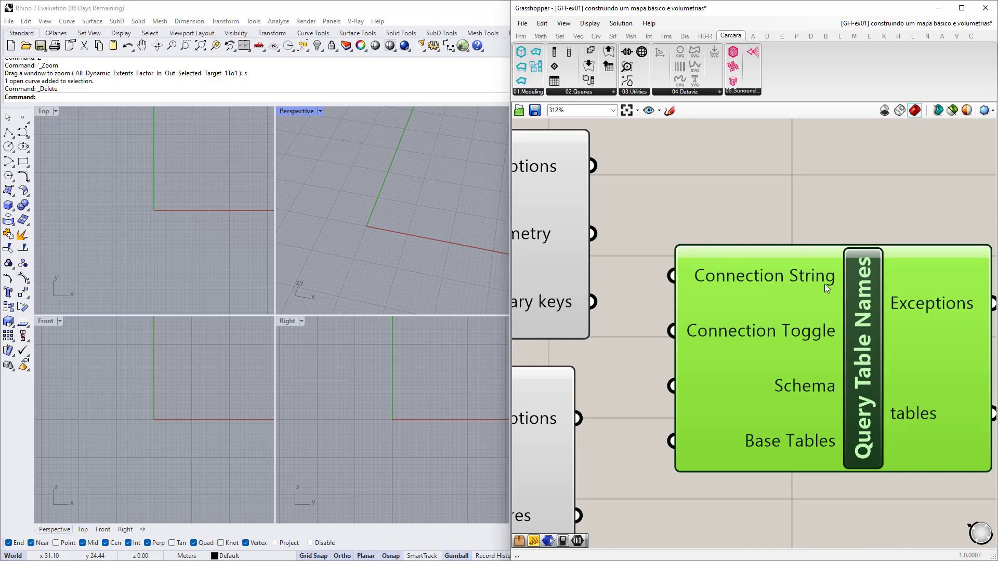
mouse_move(824, 284)
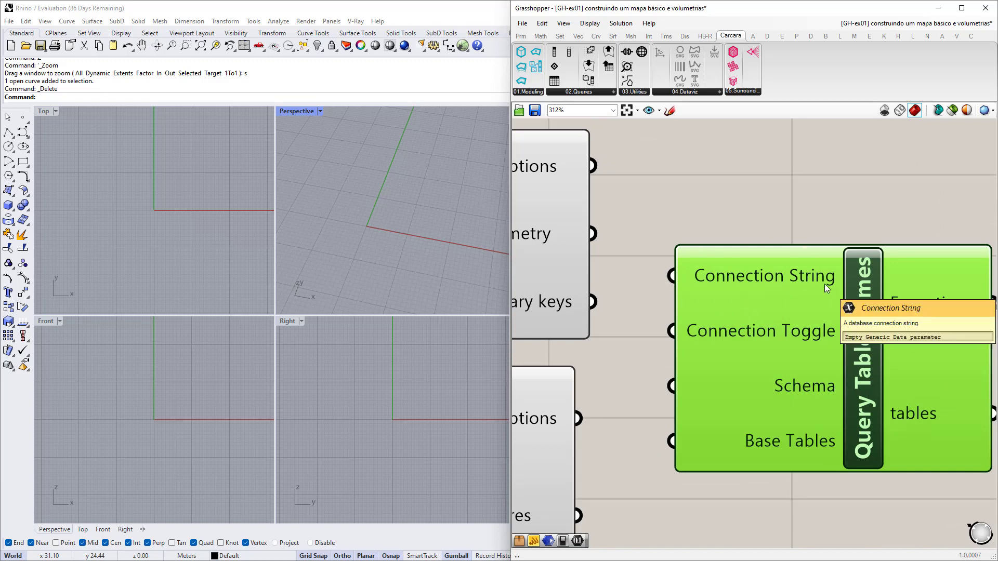
scroll(826, 283, "down", 6)
Delete the four trial Carcara components and bring the utilitários group into view.
left_click_drag(864, 425, 593, 206)
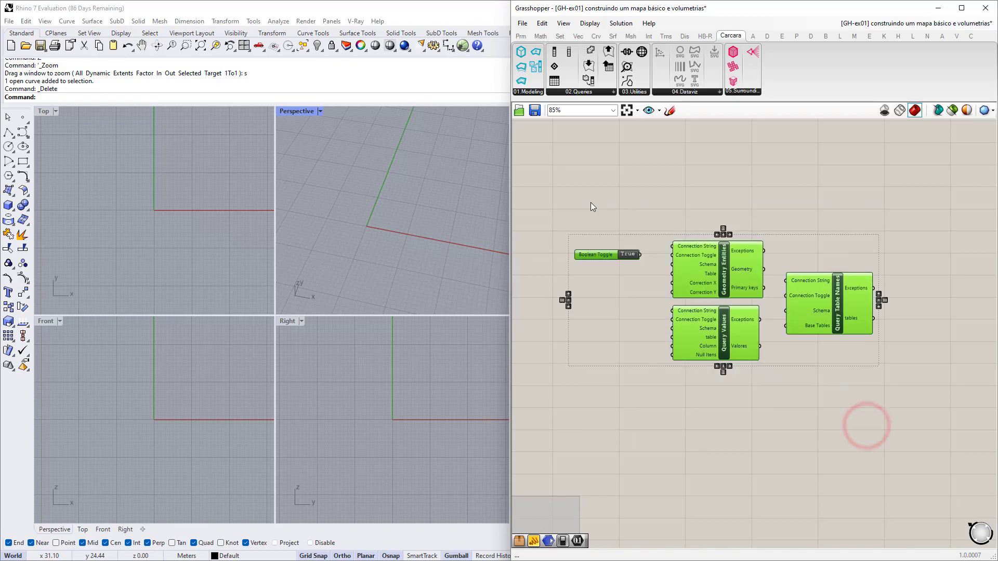
key("Delete")
scroll(717, 275, "down", 6)
right_click_drag(614, 248, 787, 270)
scroll(678, 257, "up", 5)
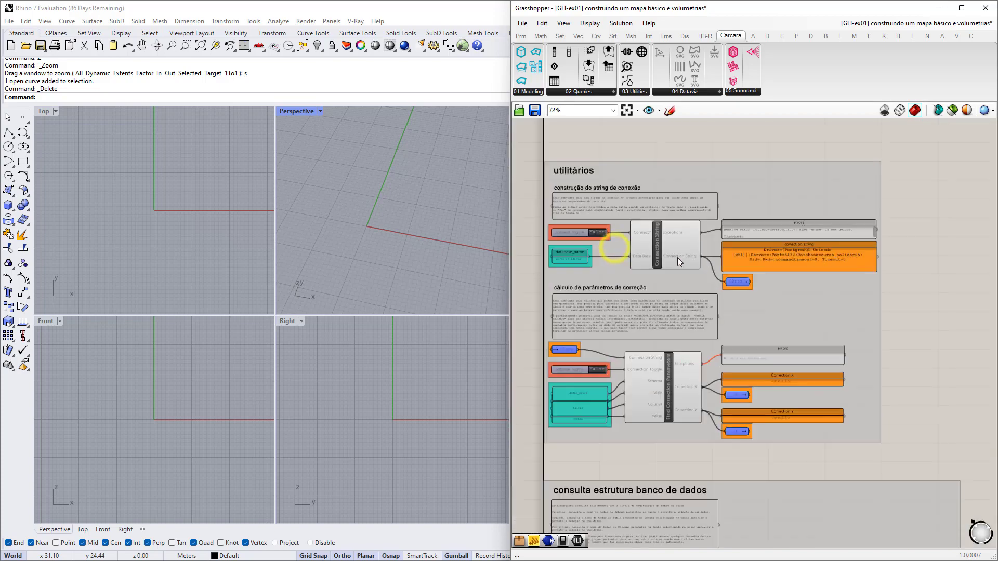
scroll(676, 258, "up", 3)
right_click_drag(677, 259, 664, 284)
scroll(698, 305, "down", 3)
scroll(664, 284, "up", 1)
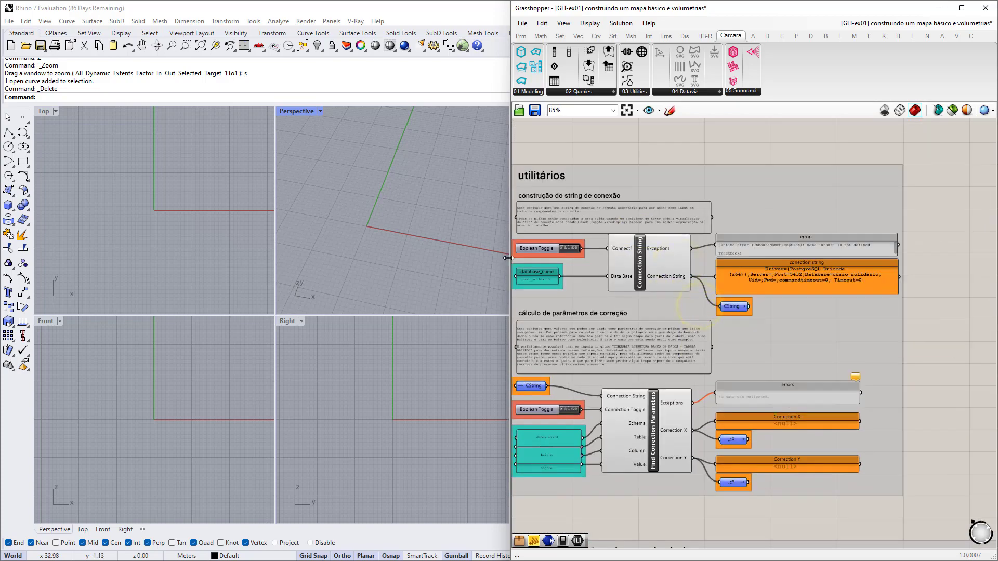
Widen the Grasshopper window leftward so the whole utilitários group is visible.
left_click_drag(509, 258, 358, 269)
right_click_drag(453, 282, 566, 263)
scroll(565, 270, "up", 1)
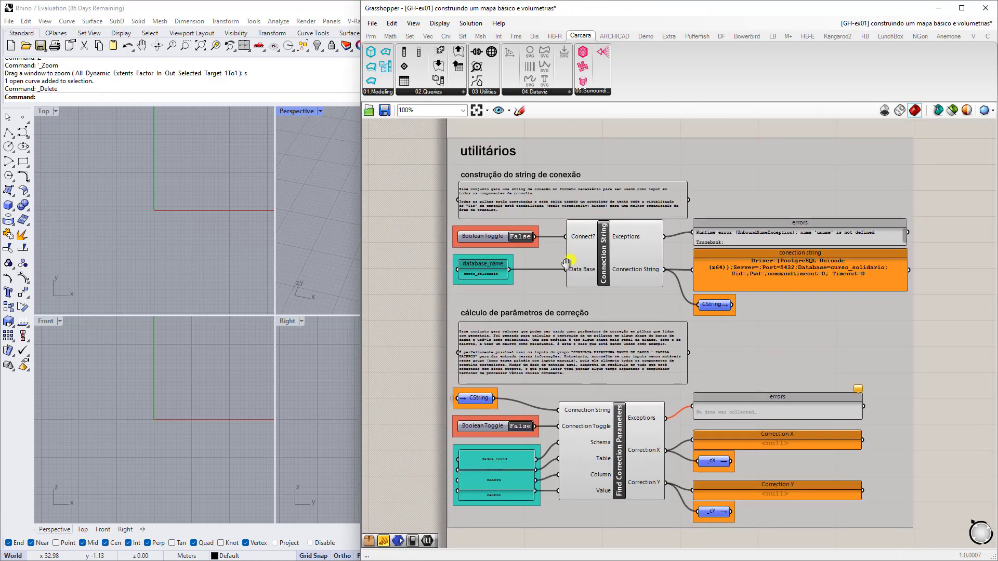
mouse_move(565, 264)
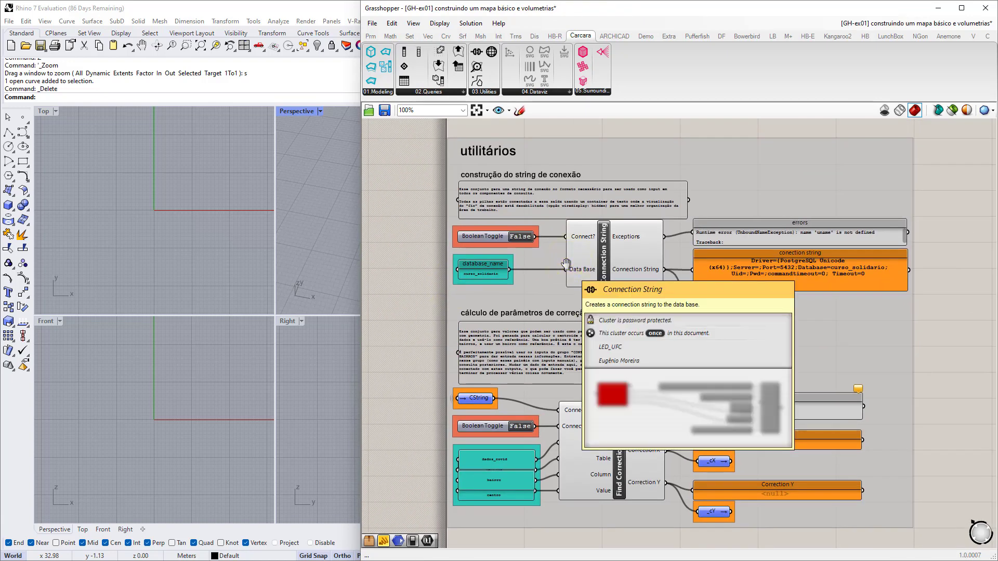
scroll(624, 248, "up", 3)
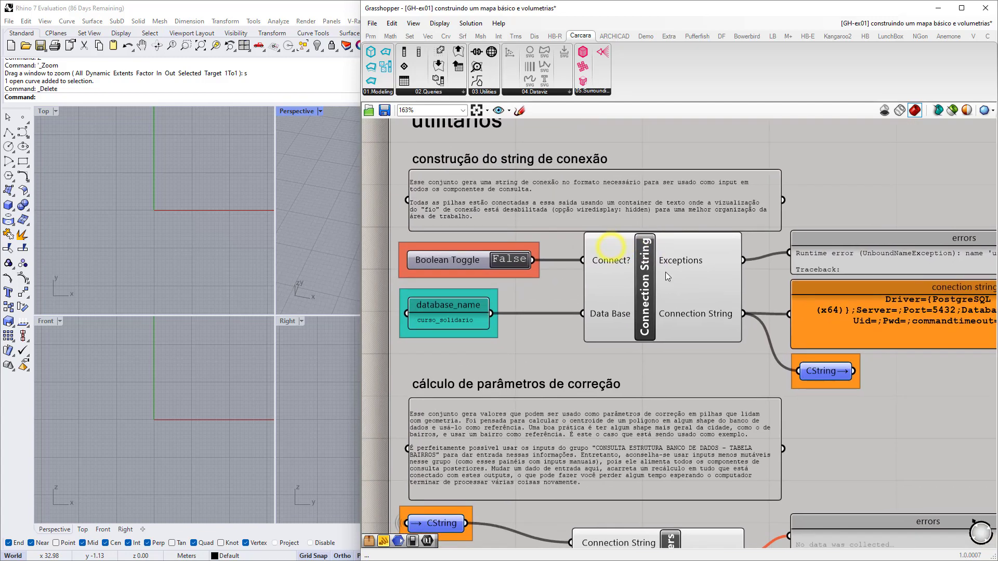
mouse_move(650, 272)
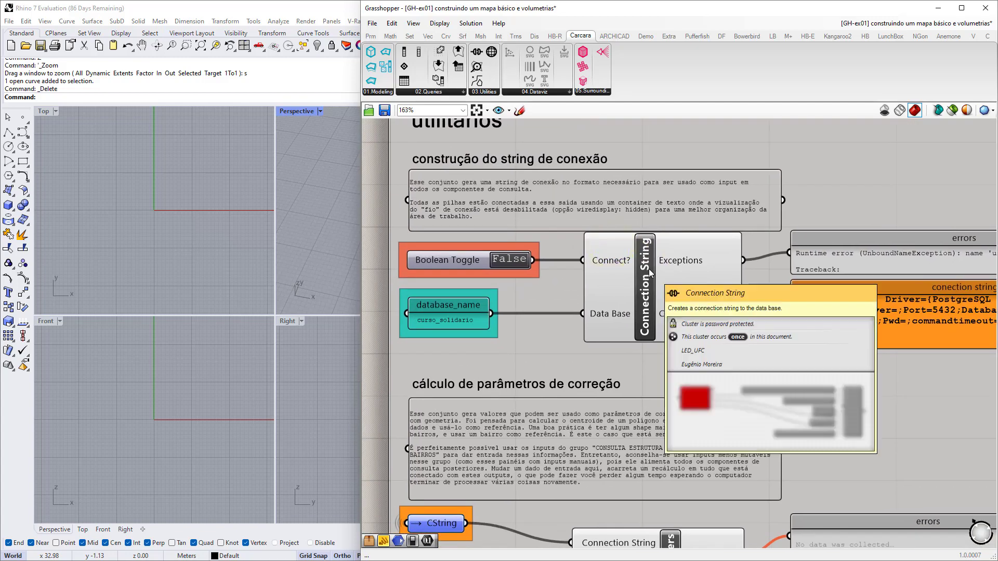
Add and then remove a test Connection String from 03 Utilities, then review the connection string output.
left_click(487, 93)
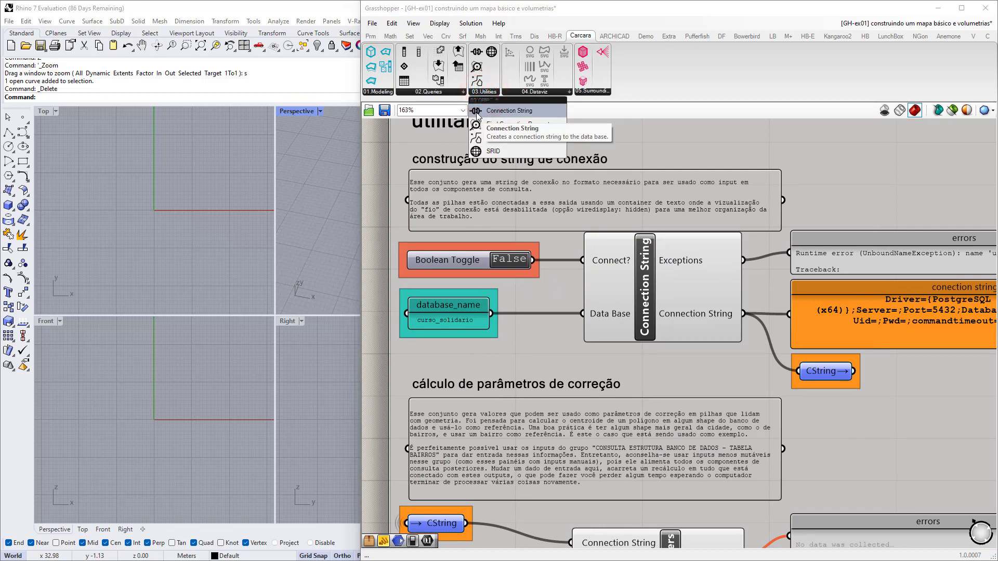
left_click_drag(479, 110, 650, 185)
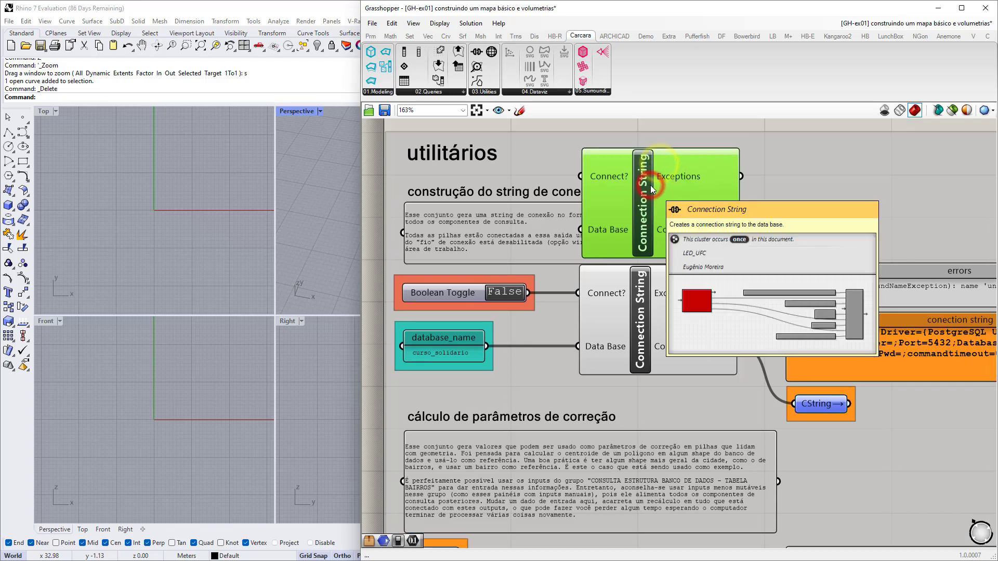
key("Delete")
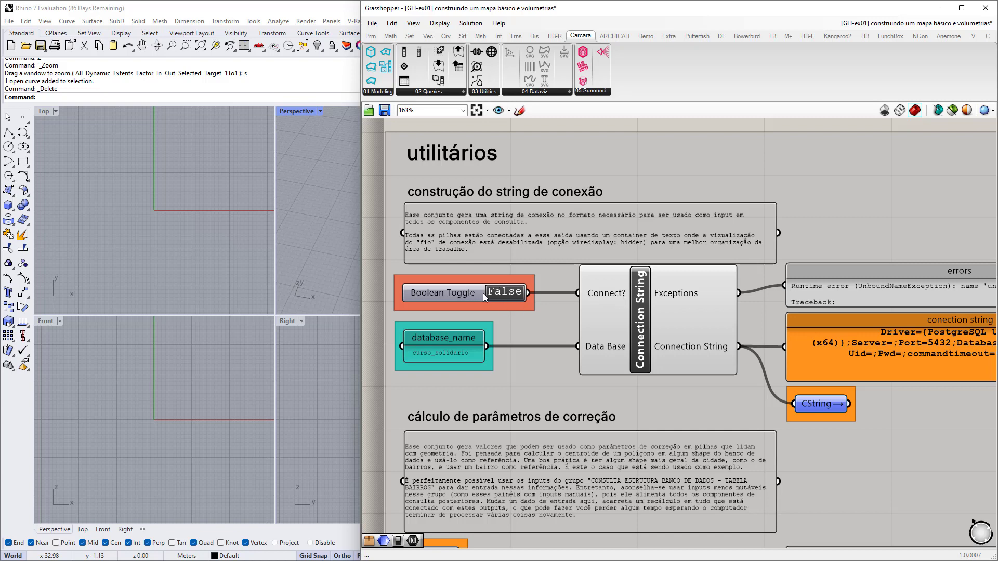
right_click_drag(663, 300, 526, 277)
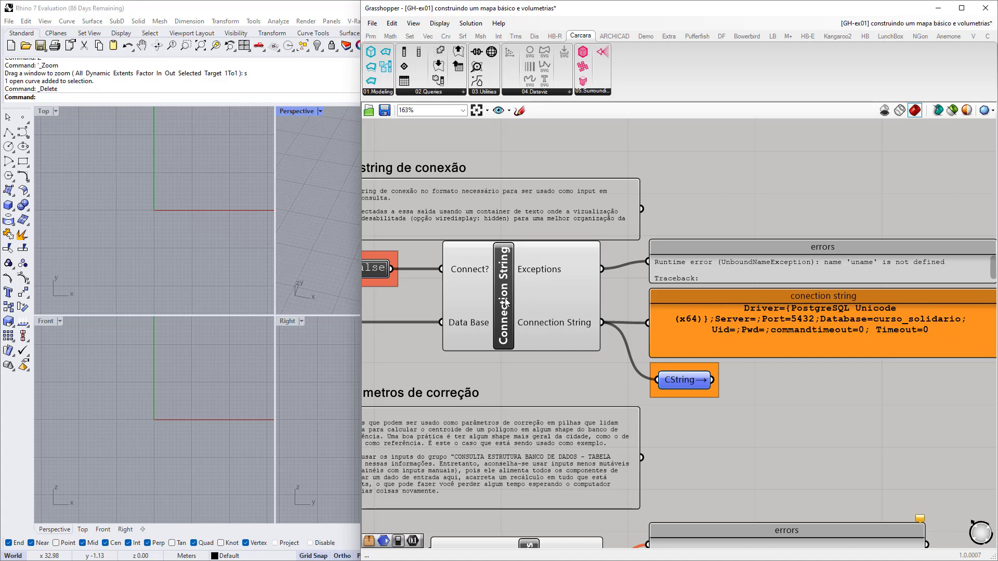
right_click_drag(453, 291, 680, 293)
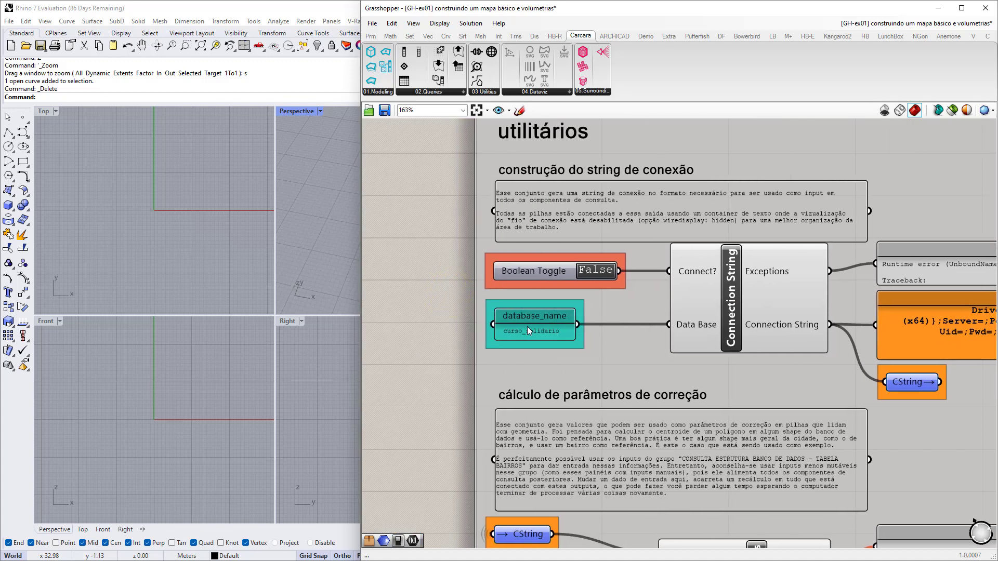
scroll(527, 326, "up", 3)
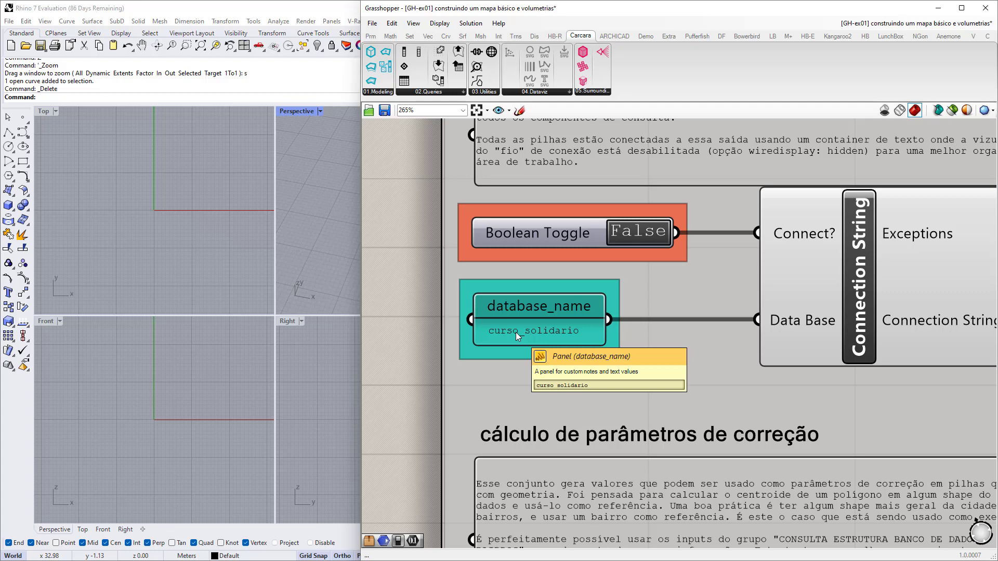
scroll(493, 303, "down", 5)
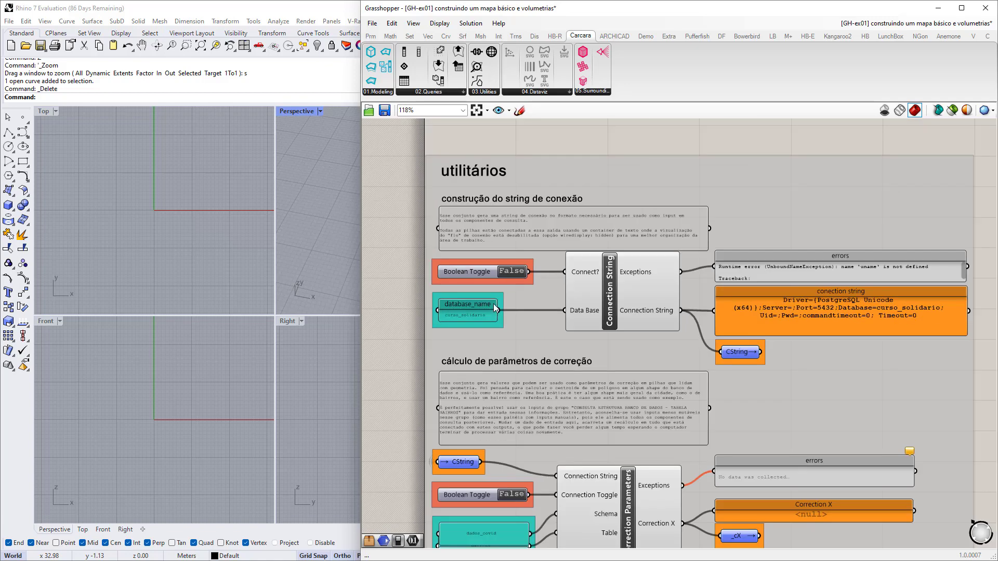
scroll(509, 307, "up", 4)
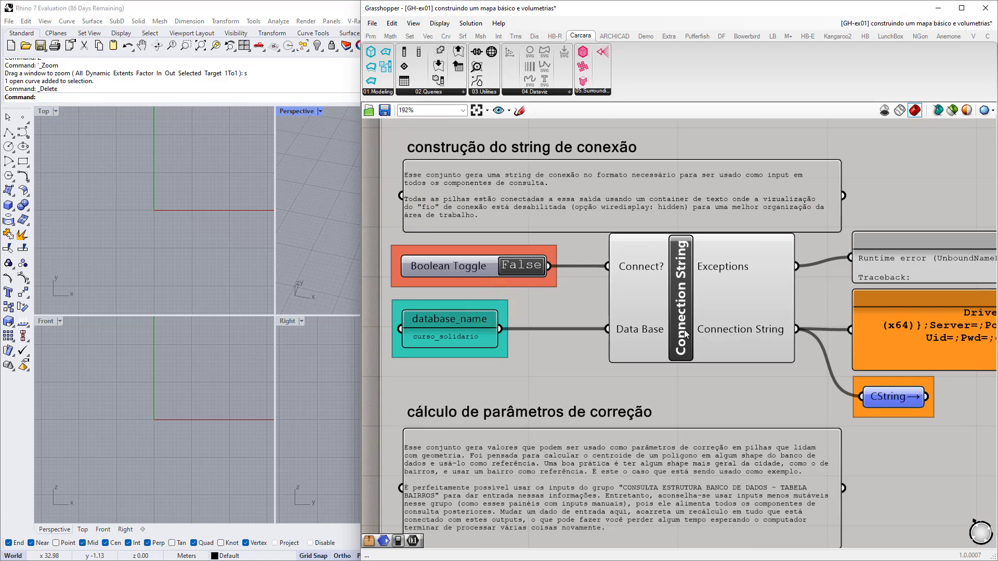
Switch the Boolean Toggle to True and enter localhost as the server IP.
left_click(522, 266)
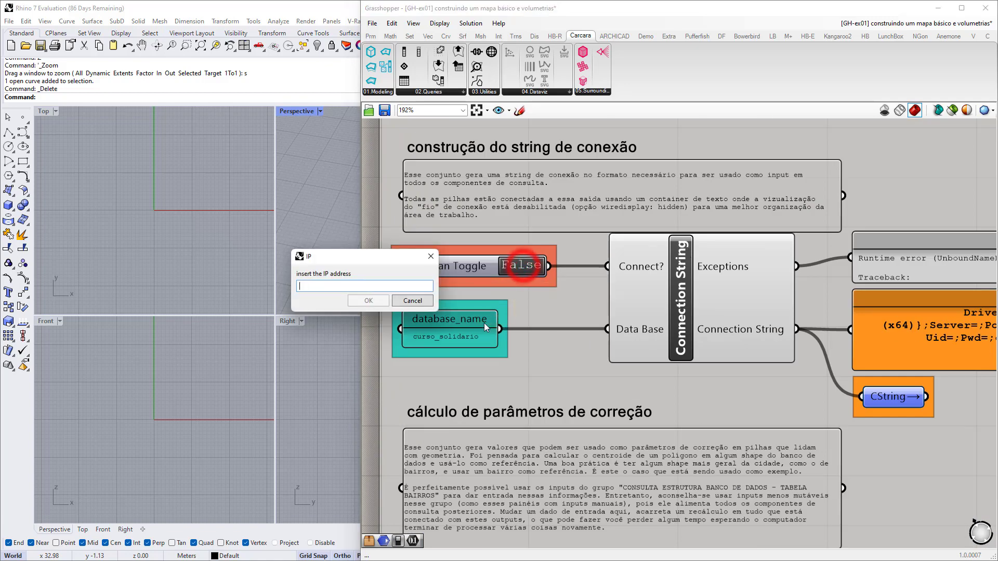
left_click_drag(319, 260, 544, 328)
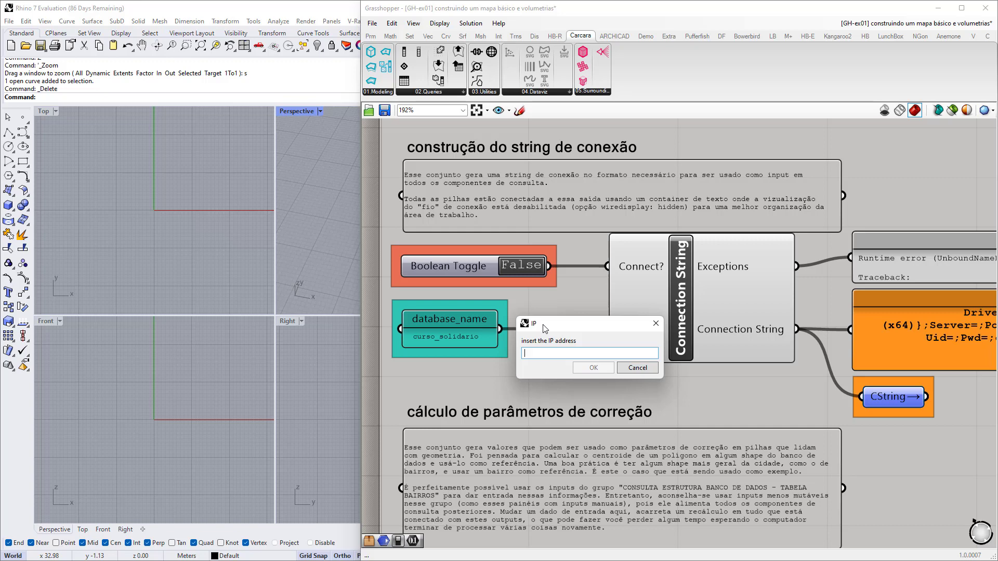
type("localhoste")
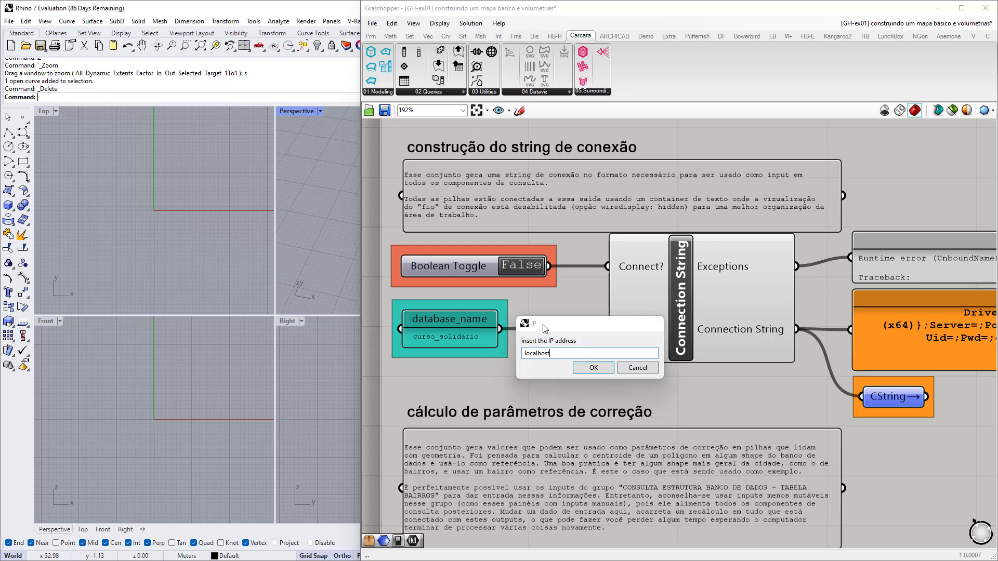
key("Return")
Enter the database username and password to complete the localhost connection string.
left_click_drag(358, 257, 536, 324)
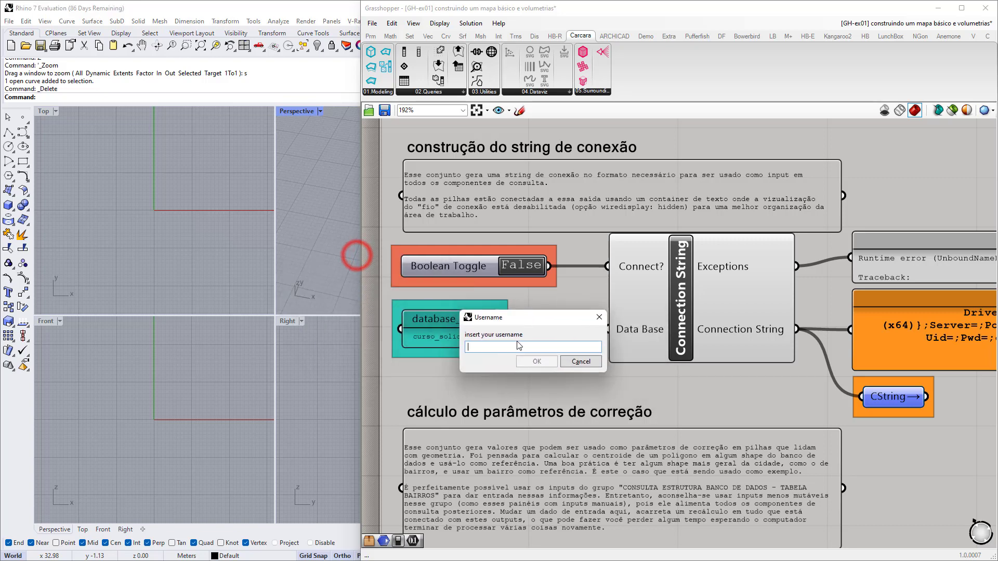
left_click(513, 347)
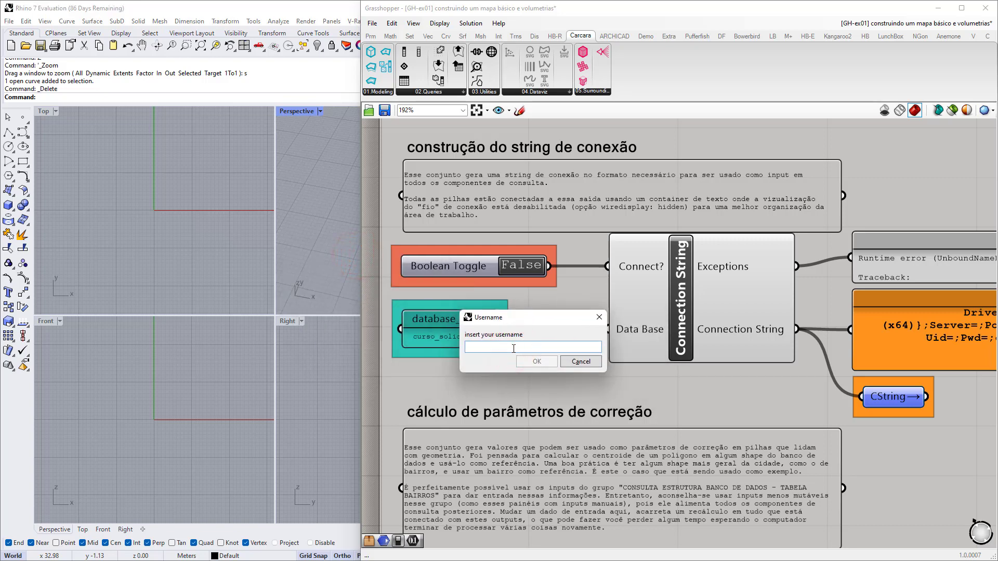
type("postgres")
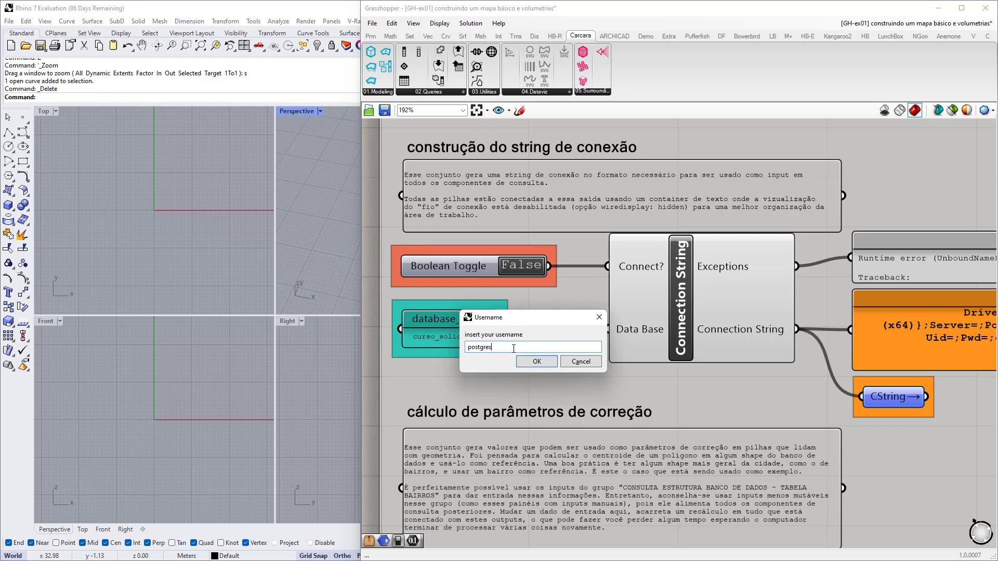
key("Return")
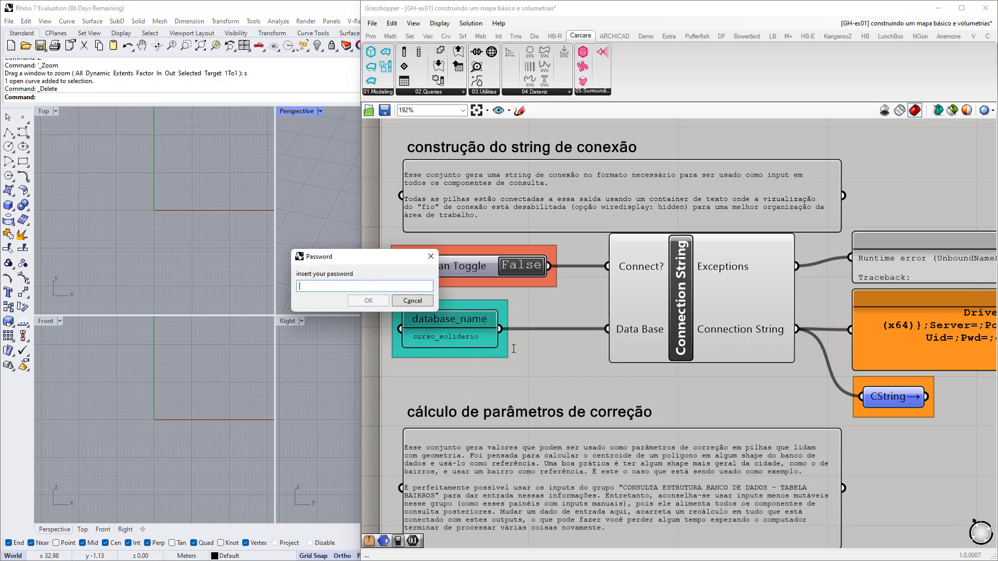
type("123456")
left_click(363, 300)
scroll(370, 328, "down", 2)
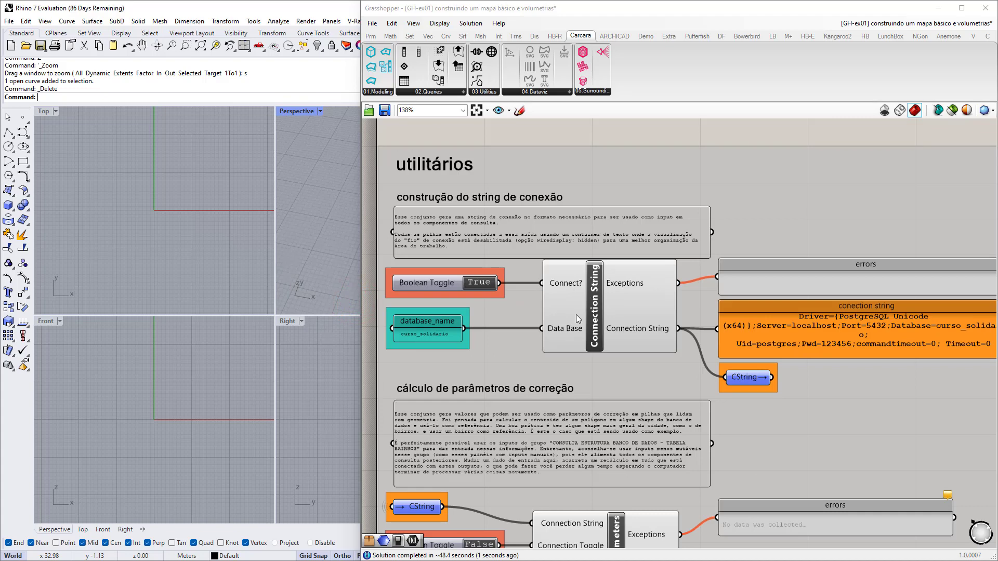
mouse_move(575, 314)
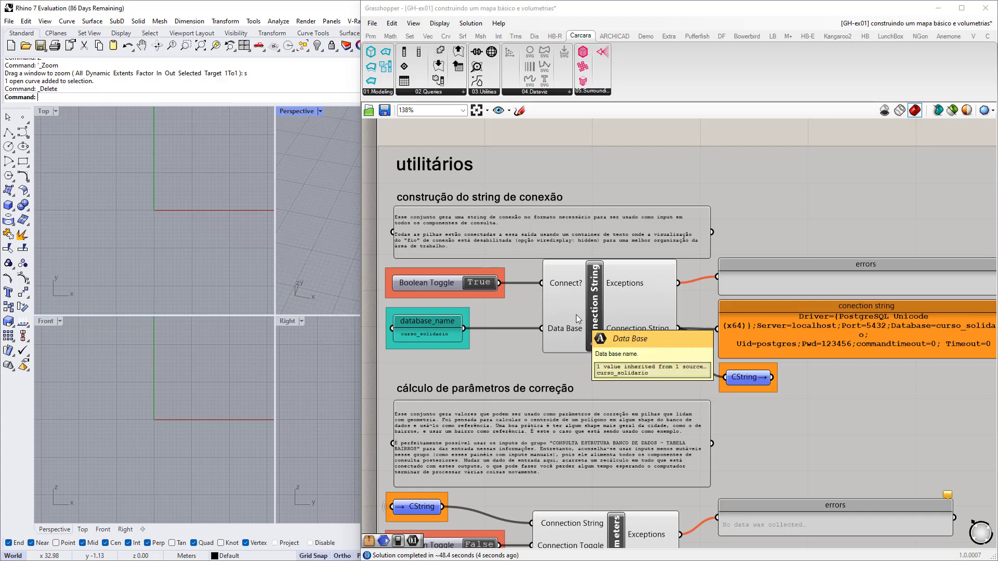
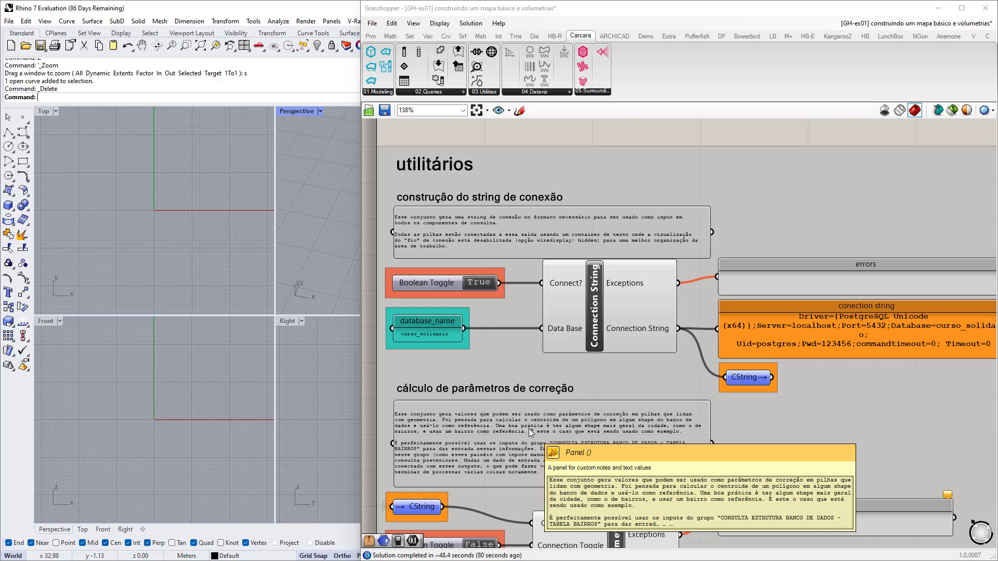
Zoom in on the connection string panel and nudge the CString relay slightly.
scroll(711, 328, "up", 3)
right_click_drag(783, 343, 679, 322)
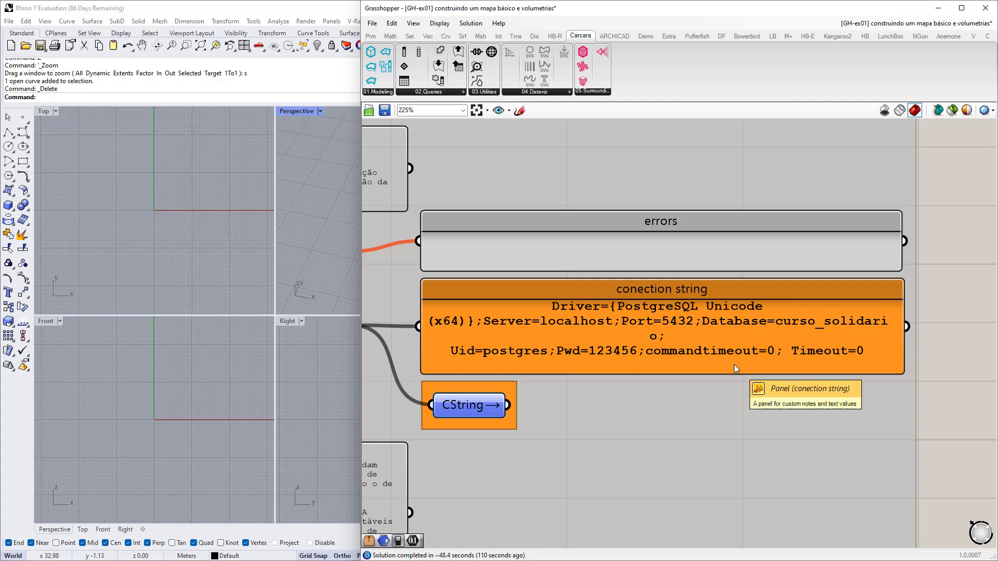
scroll(650, 357, "down", 5)
scroll(645, 354, "up", 4)
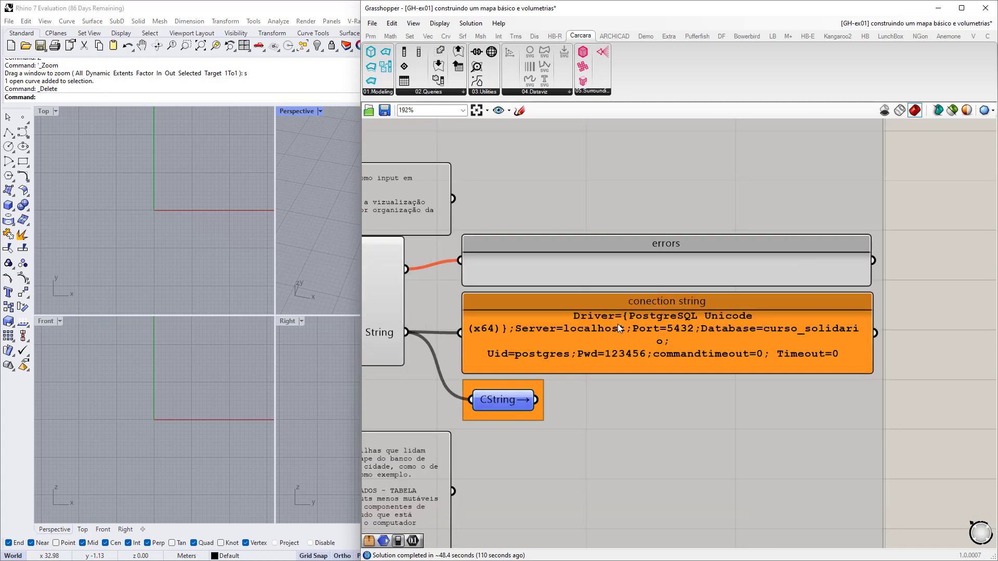
scroll(598, 325, "down", 2)
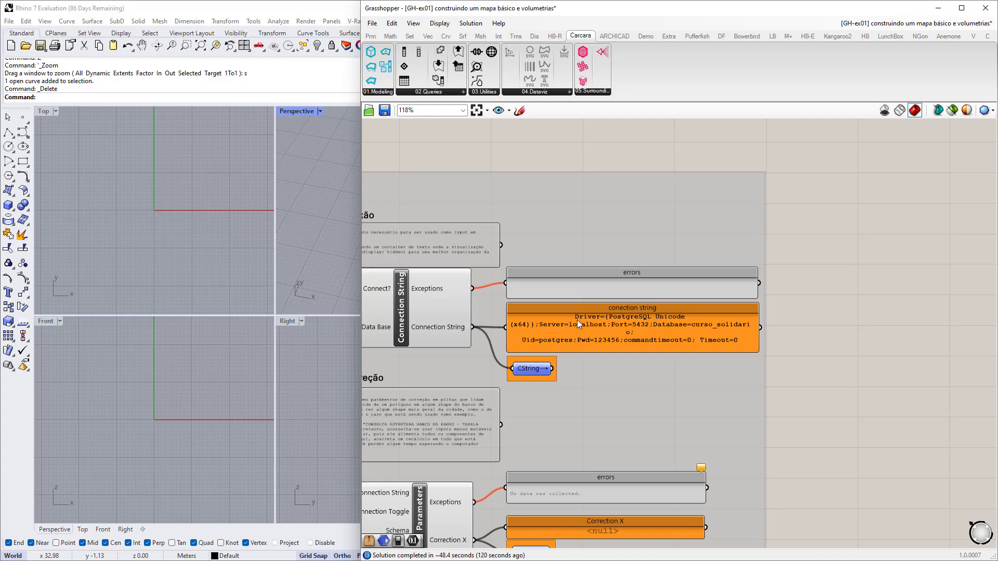
scroll(557, 360, "up", 3)
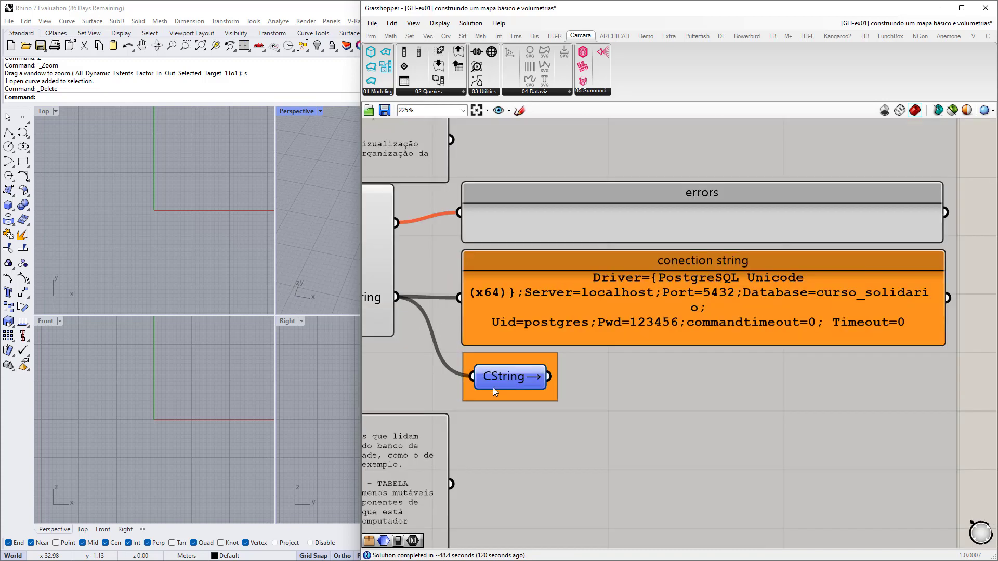
right_click_drag(503, 392, 614, 397)
left_click_drag(617, 383, 619, 382)
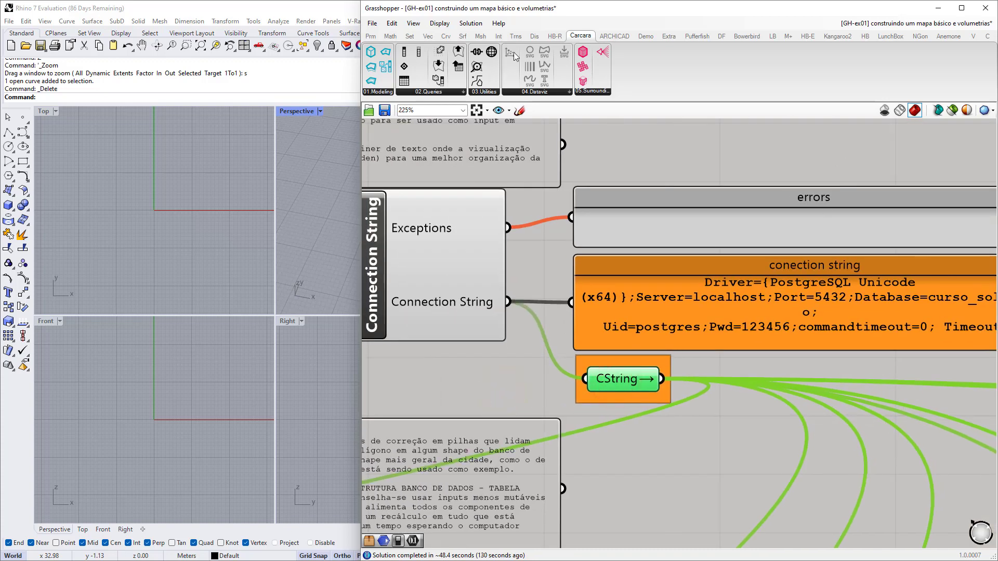
Place a Remote Sender from Params > Util, delete it, and reframe the utilitários group.
left_click(370, 36)
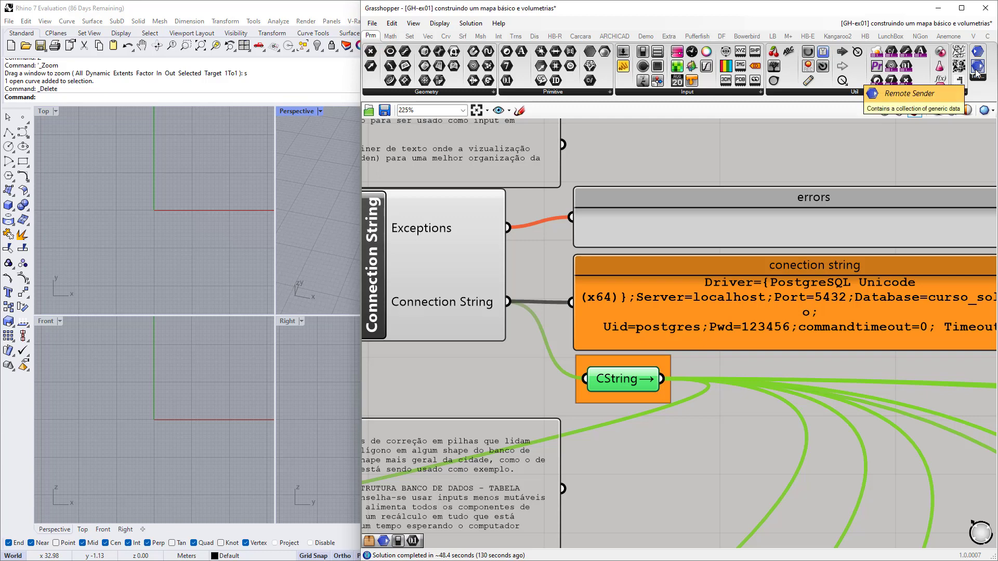
left_click_drag(976, 73, 645, 459)
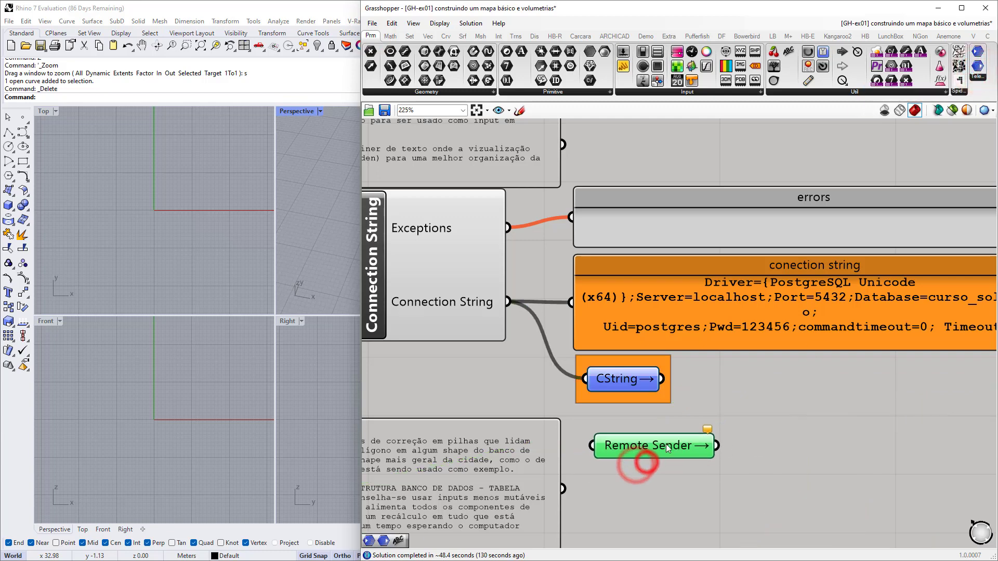
key("Delete")
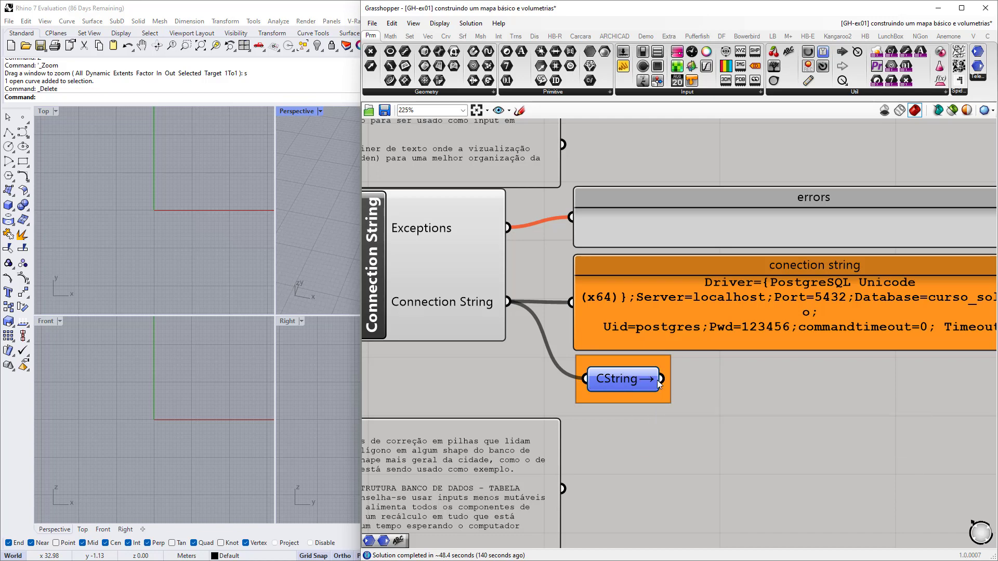
right_click_drag(730, 441, 630, 360)
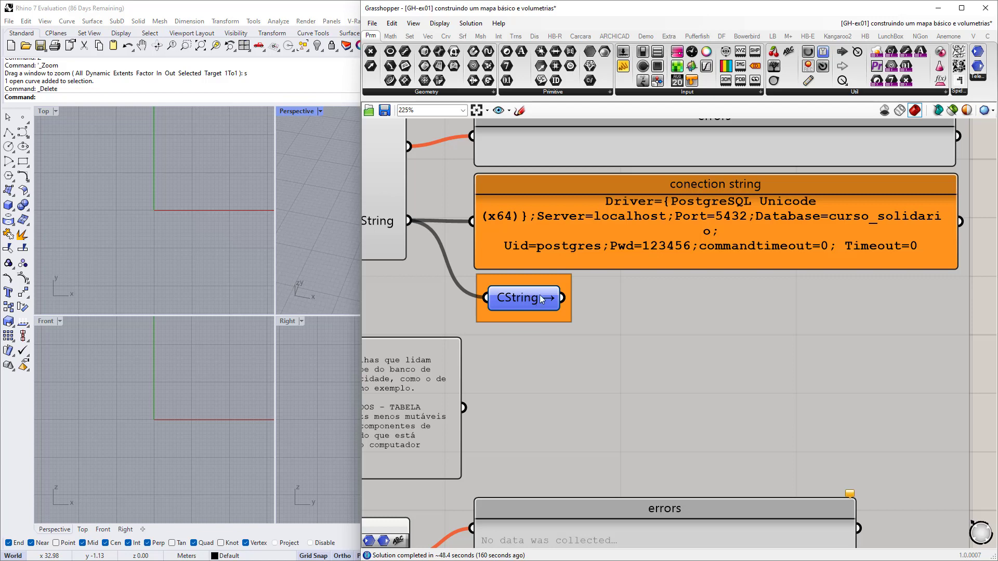
scroll(536, 296, "down", 4)
right_click_drag(503, 276, 546, 359)
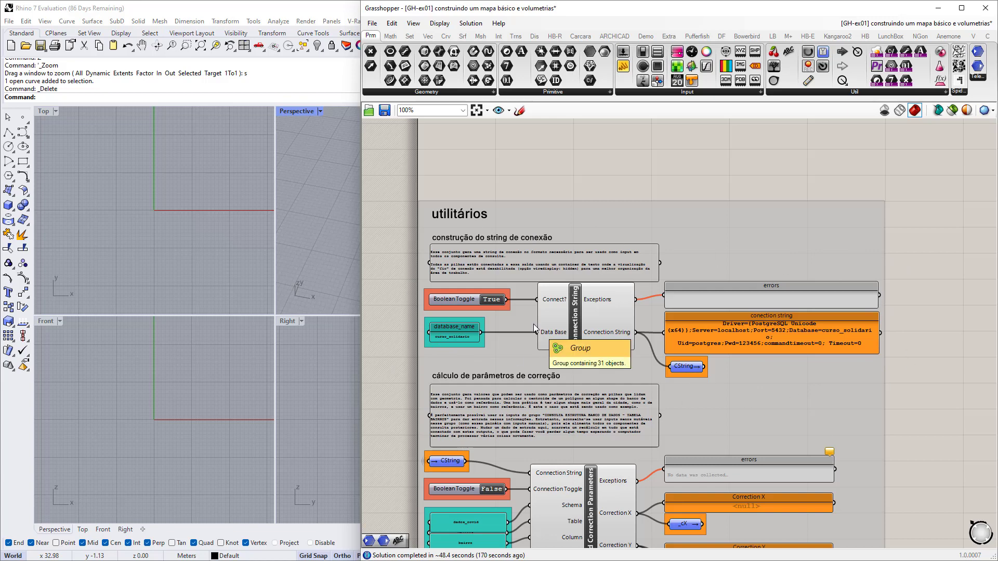
right_click_drag(547, 471, 519, 317)
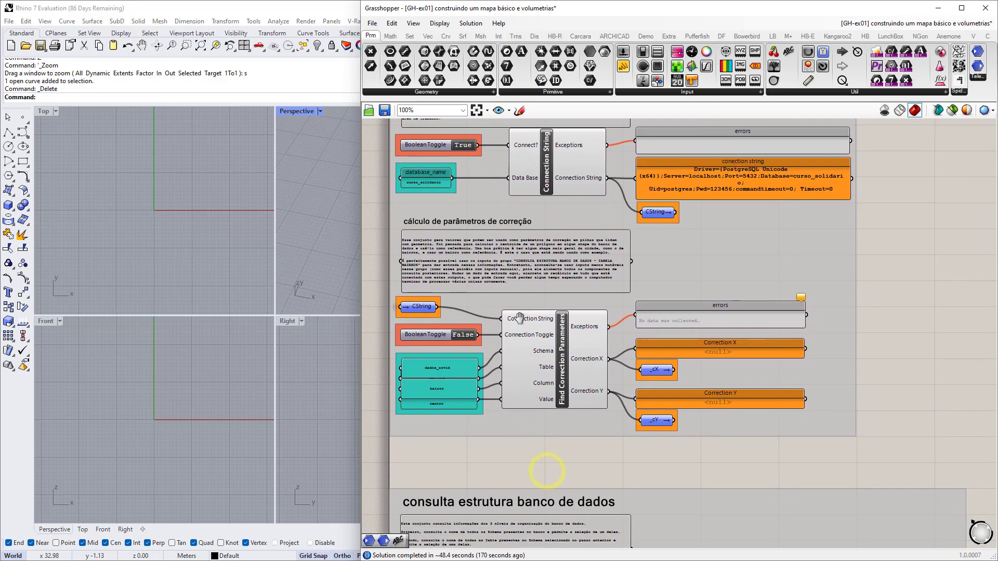
scroll(603, 414, "up", 2)
scroll(604, 414, "up", 2)
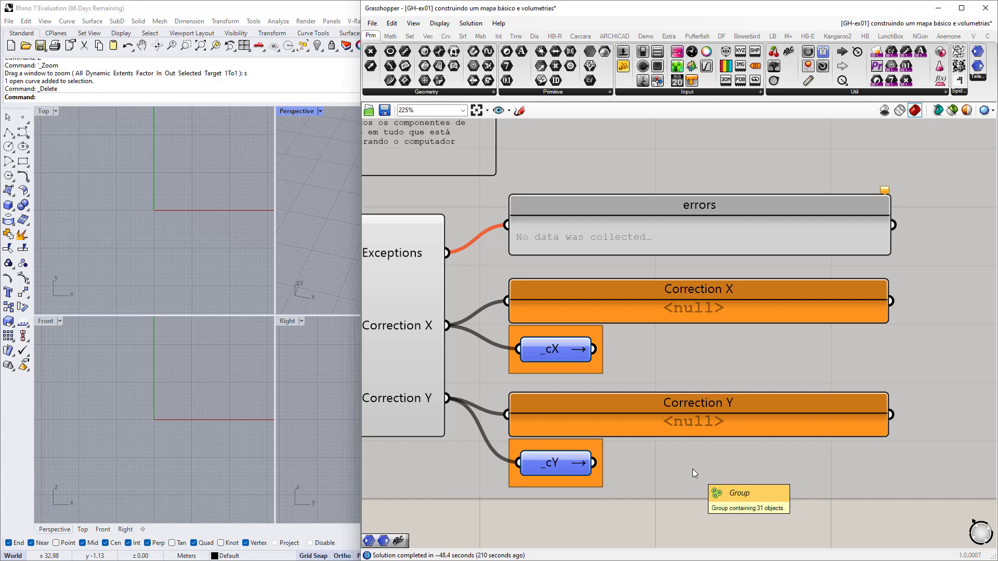
right_click_drag(531, 384, 677, 395)
scroll(607, 395, "down", 4)
right_click_drag(607, 395, 721, 401)
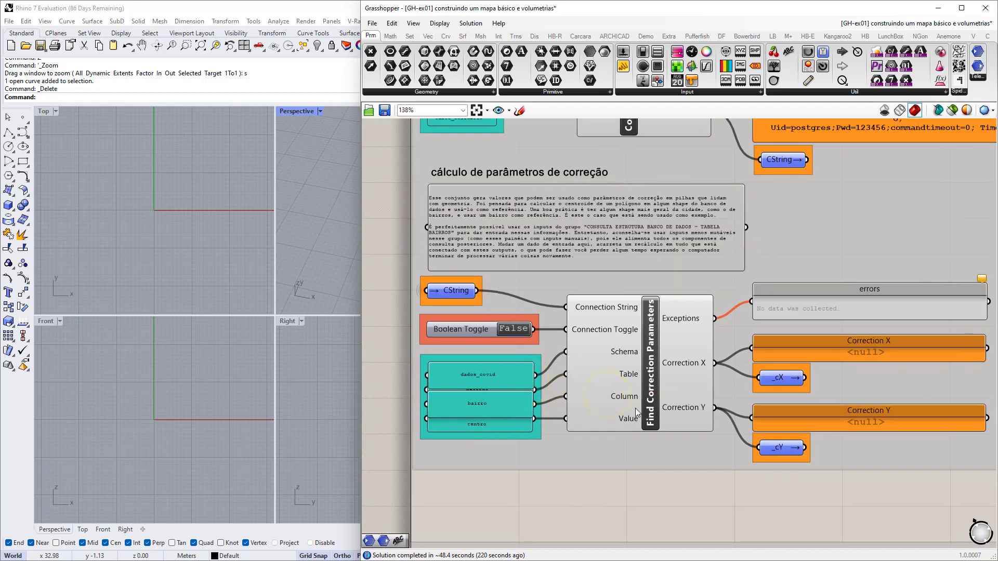
Shrink dados_covid and shorten bairros so bairros and bairro show separately, undoing a stray component move.
scroll(444, 384, "up", 3)
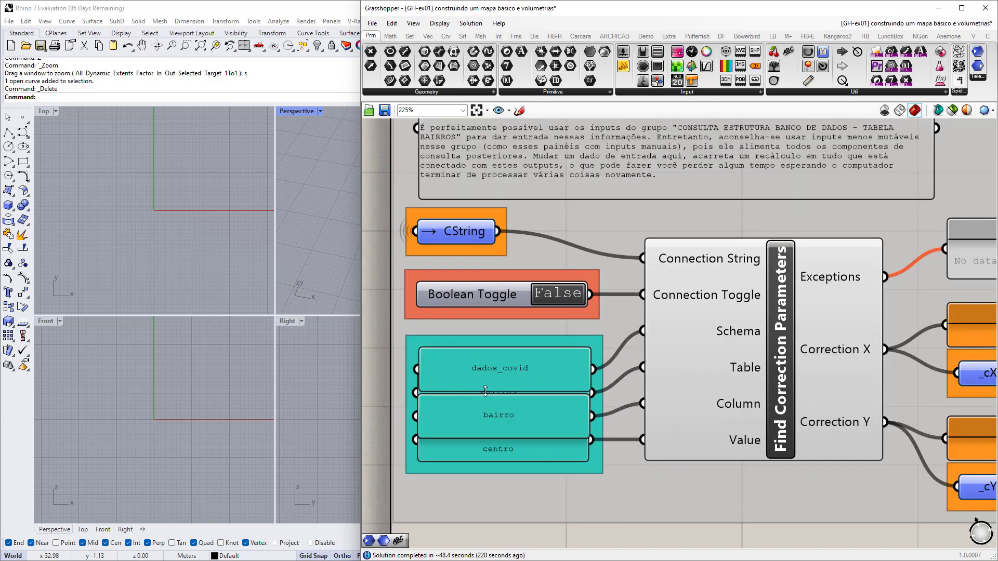
left_click_drag(483, 390, 512, 390)
left_click(508, 403)
left_click_drag(508, 427, 507, 407)
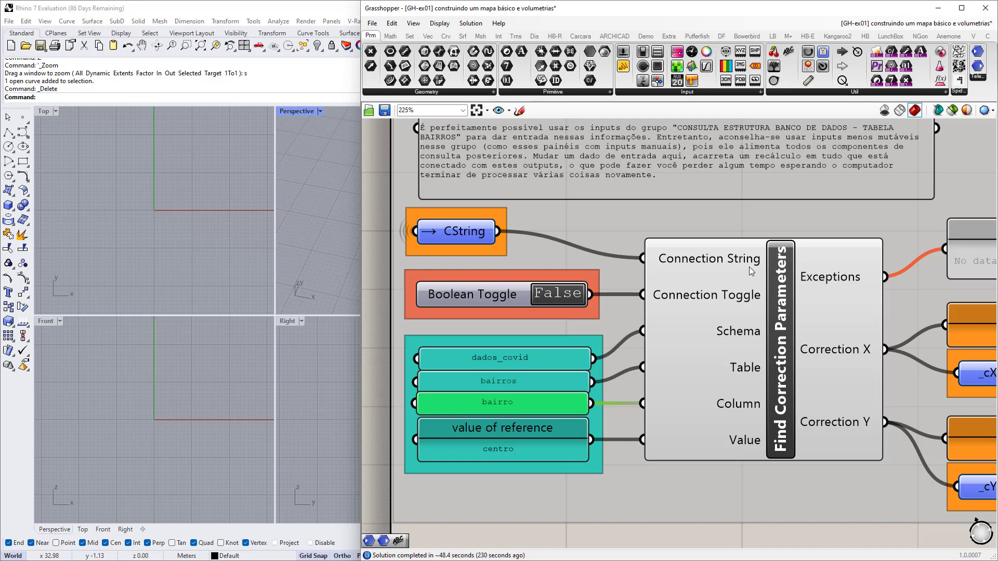
left_click_drag(770, 270, 770, 417)
key("ctrl+z")
right_click_drag(770, 417, 739, 398)
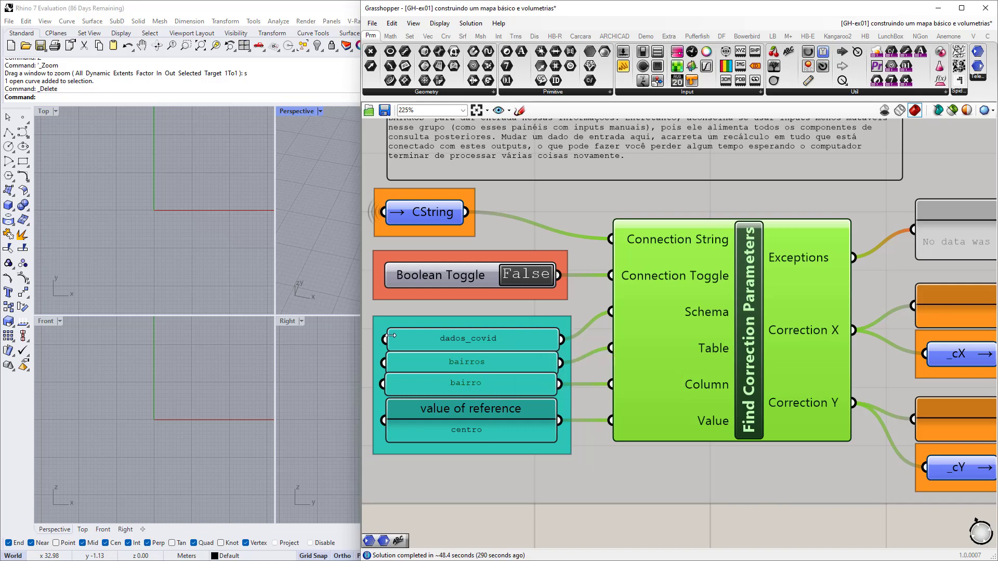
Set the connection Boolean Toggle to True.
scroll(391, 335, "up", 3)
scroll(490, 357, "down", 2)
scroll(583, 354, "down", 1)
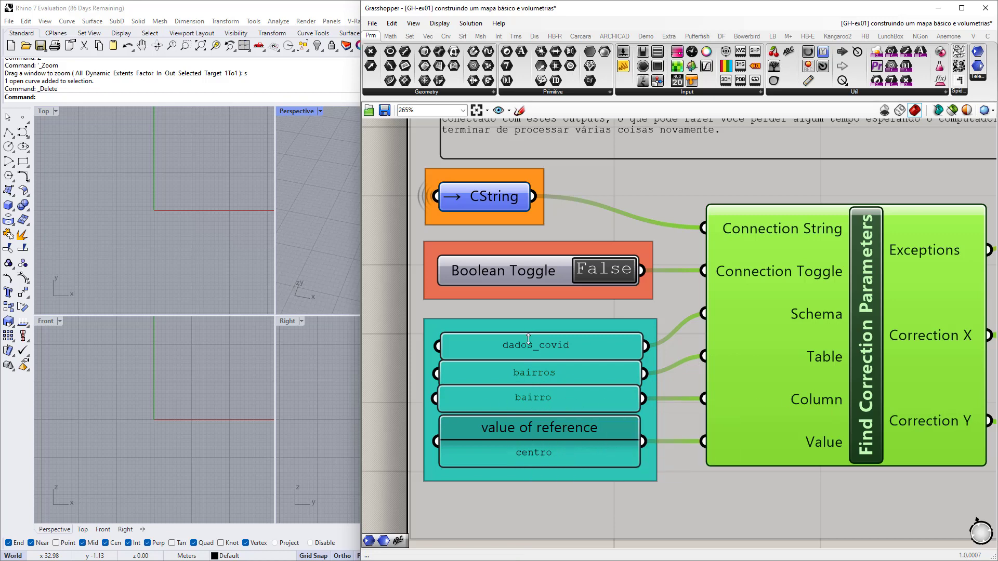
scroll(512, 372, "down", 3)
right_click_drag(563, 372, 507, 369)
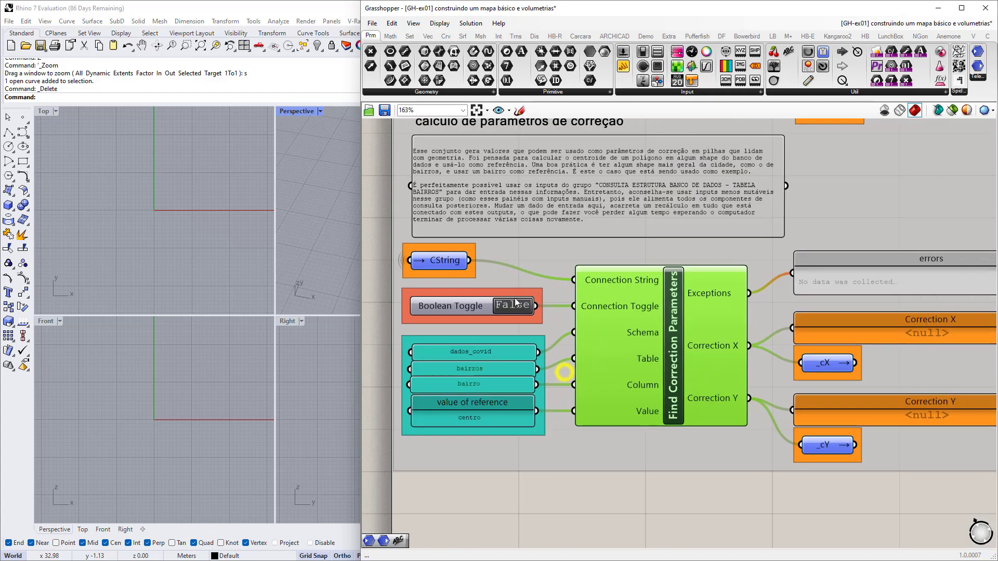
left_click(515, 306)
Review the correction outputs and trace the CString relay's wire to the inputs.
right_click_drag(770, 373, 557, 368)
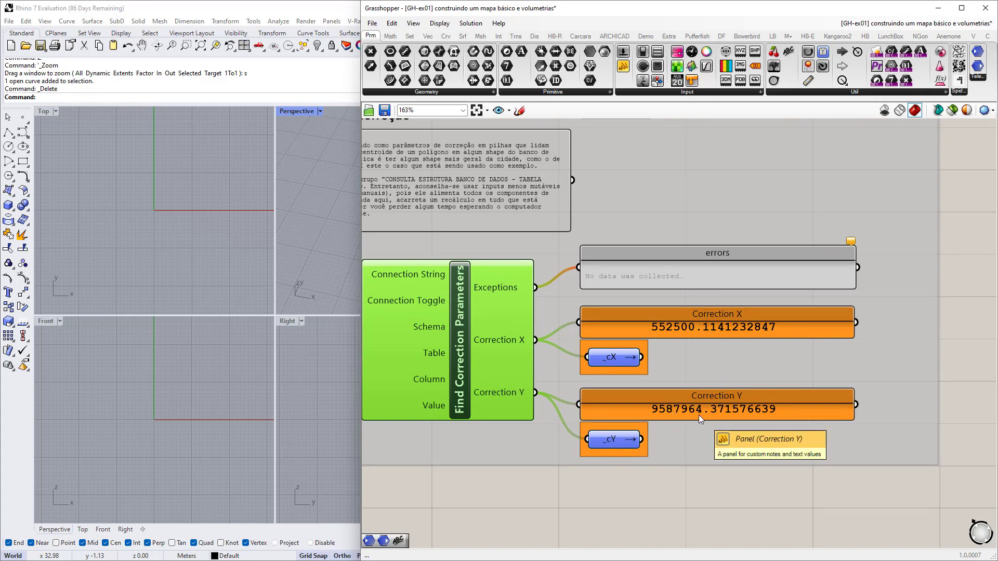
right_click_drag(479, 359, 768, 360)
scroll(668, 302, "up", 3)
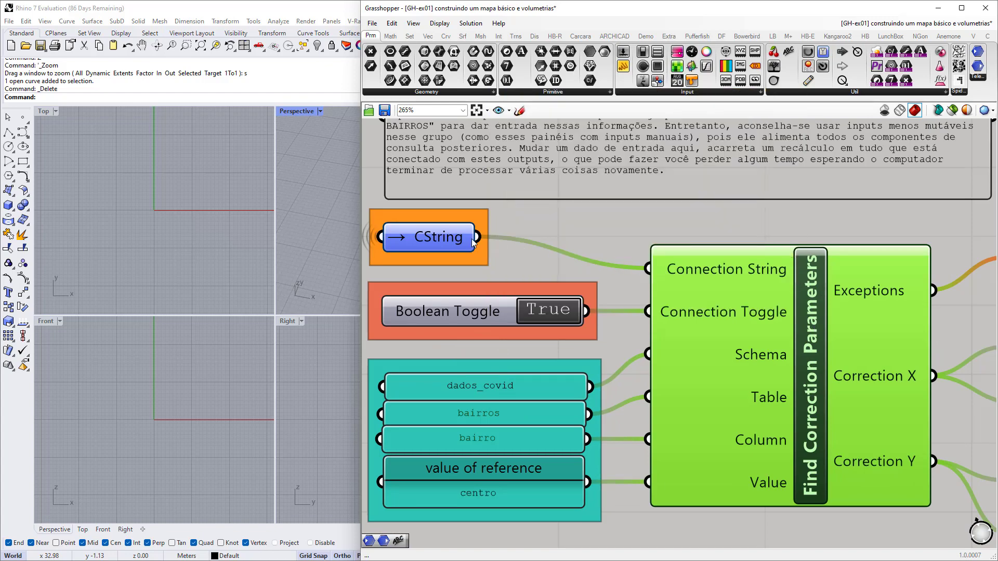
right_click_drag(448, 264, 463, 351)
left_click(438, 311)
scroll(439, 311, "down", 3)
scroll(463, 352, "down", 3)
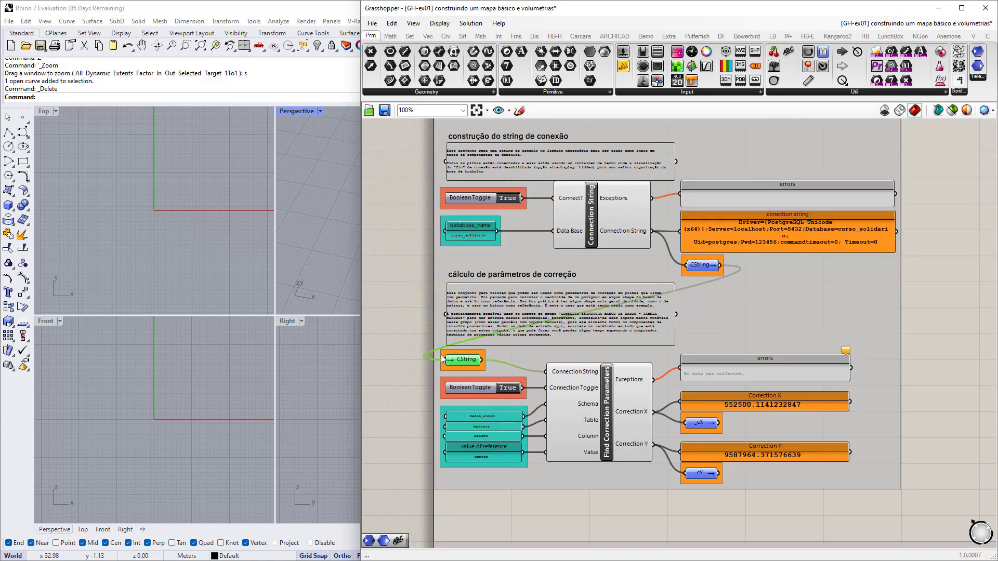
left_click(385, 394)
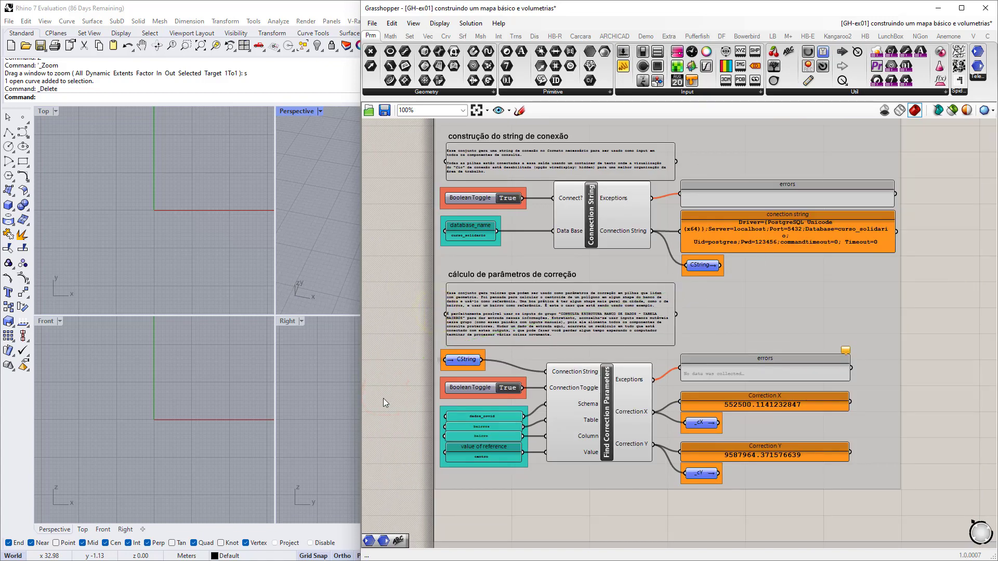
Undo a bairros panel move and view Correction X 552500.1141232847 and Y 9587964.371576639.
scroll(455, 408, "up", 5)
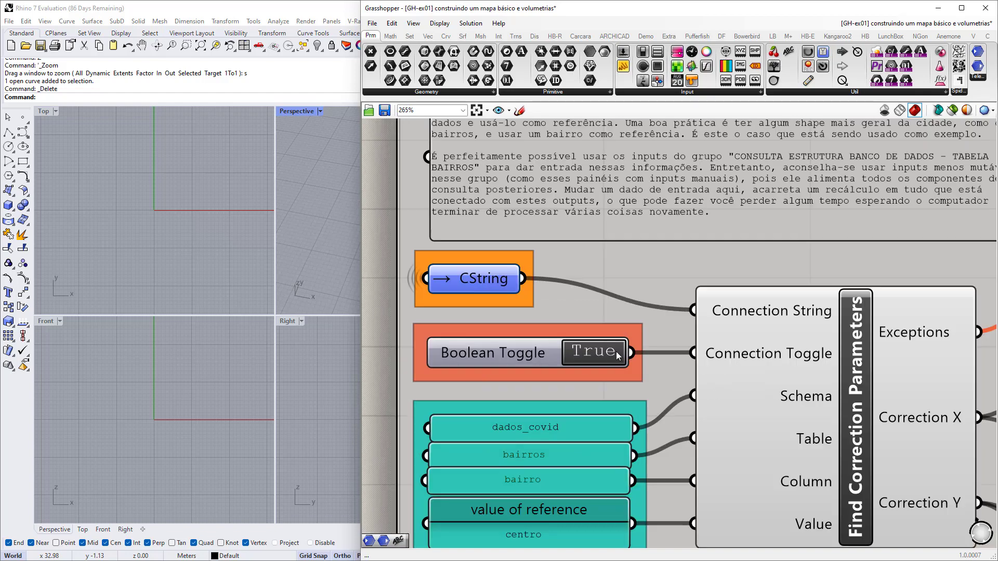
scroll(602, 347, "down", 2)
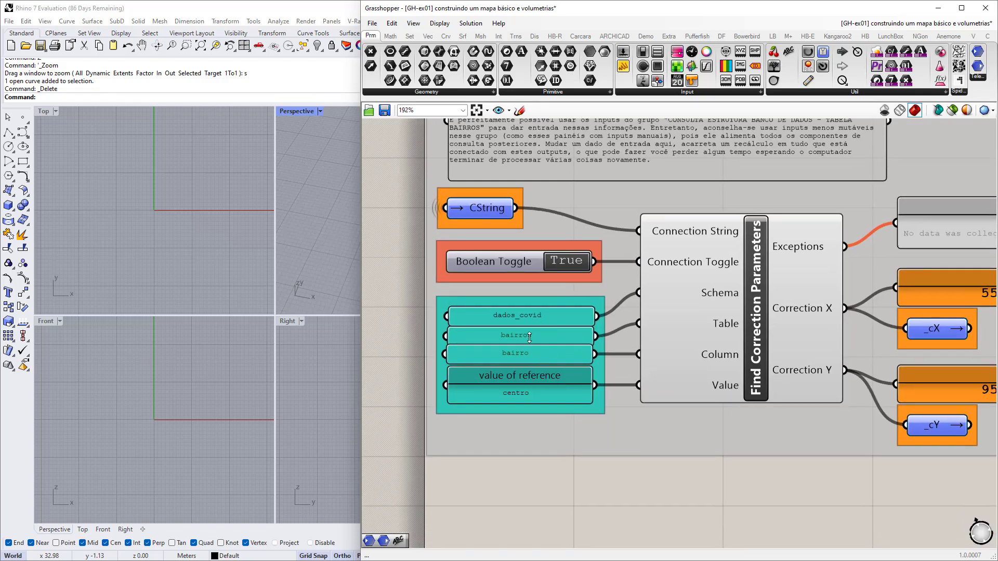
left_click_drag(510, 334, 497, 400)
key("ctrl+z")
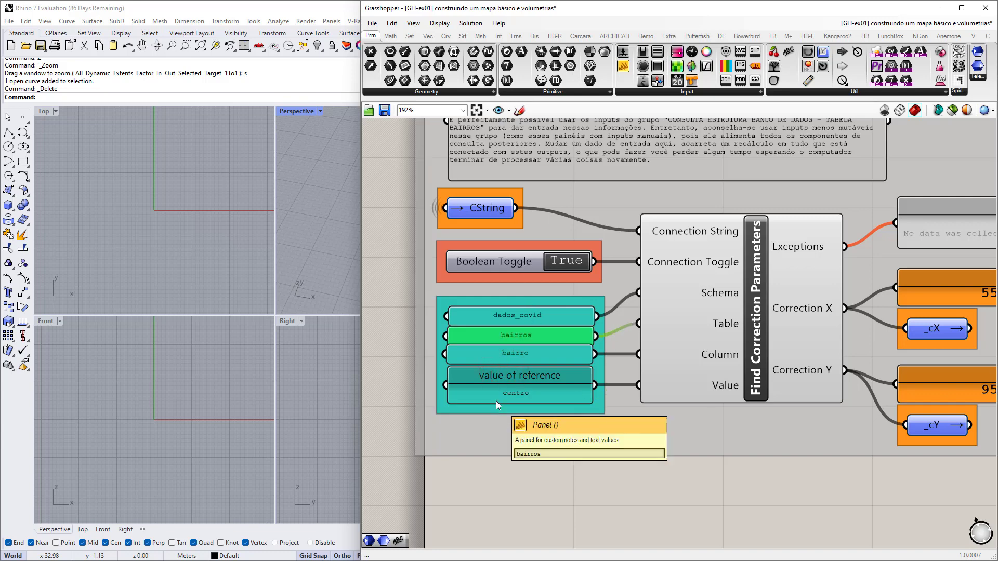
left_click(575, 453)
right_click_drag(716, 434, 413, 454)
mouse_move(515, 349)
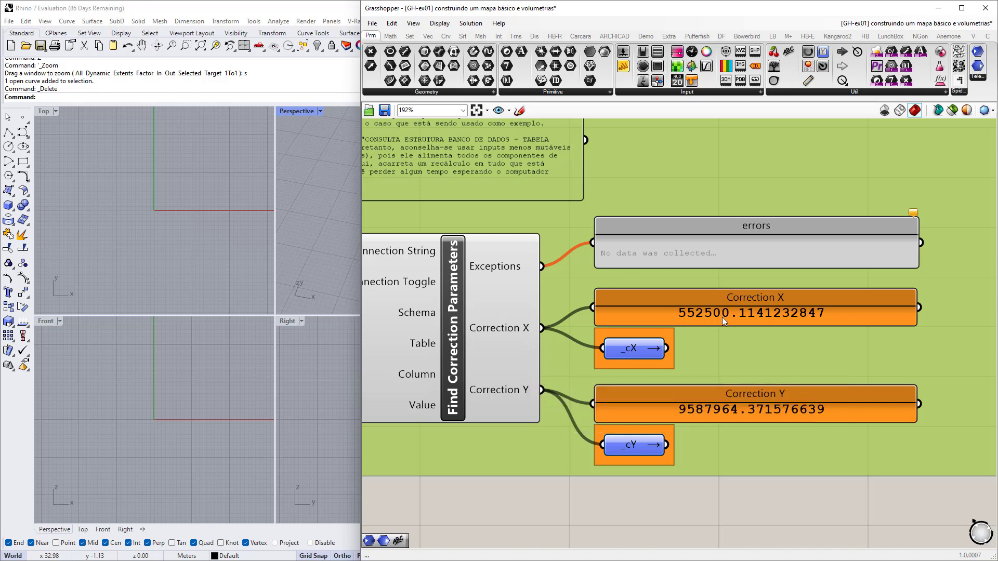
right_click_drag(856, 377, 779, 368)
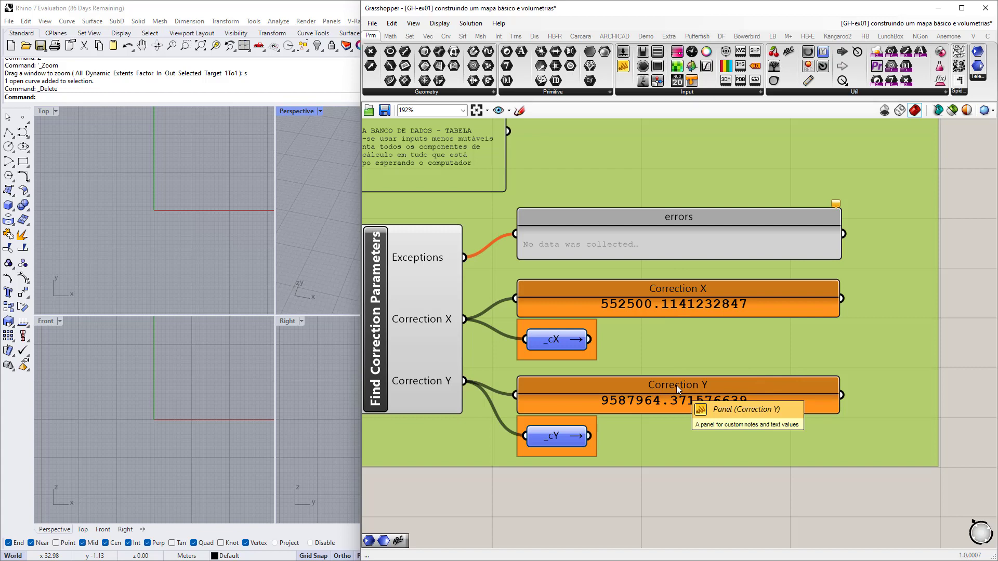
right_click_drag(676, 387, 631, 370)
left_click(554, 93)
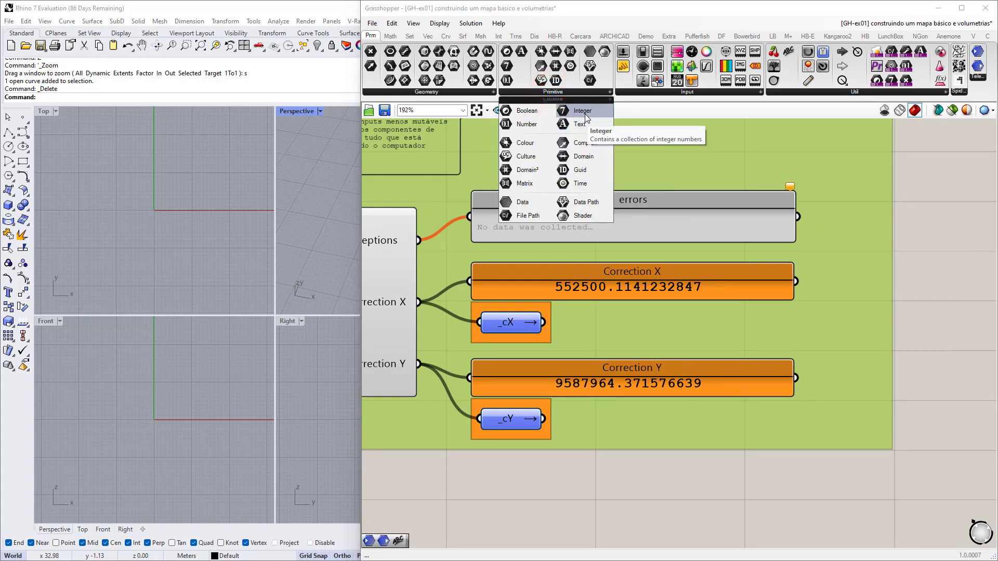
left_click(526, 124)
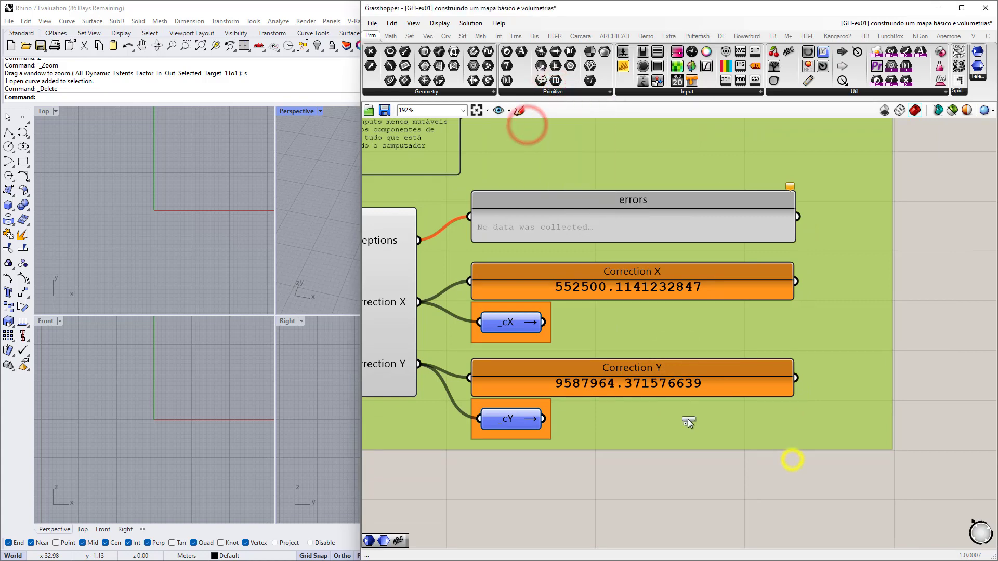
left_click(759, 468)
scroll(821, 491, "up", 3)
left_click(673, 439)
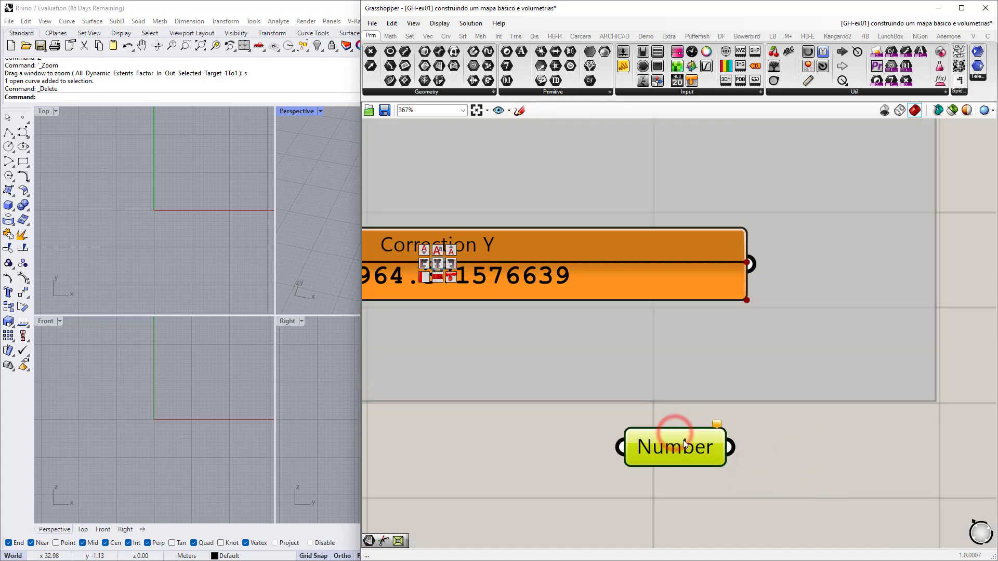
scroll(673, 440, "down", 3)
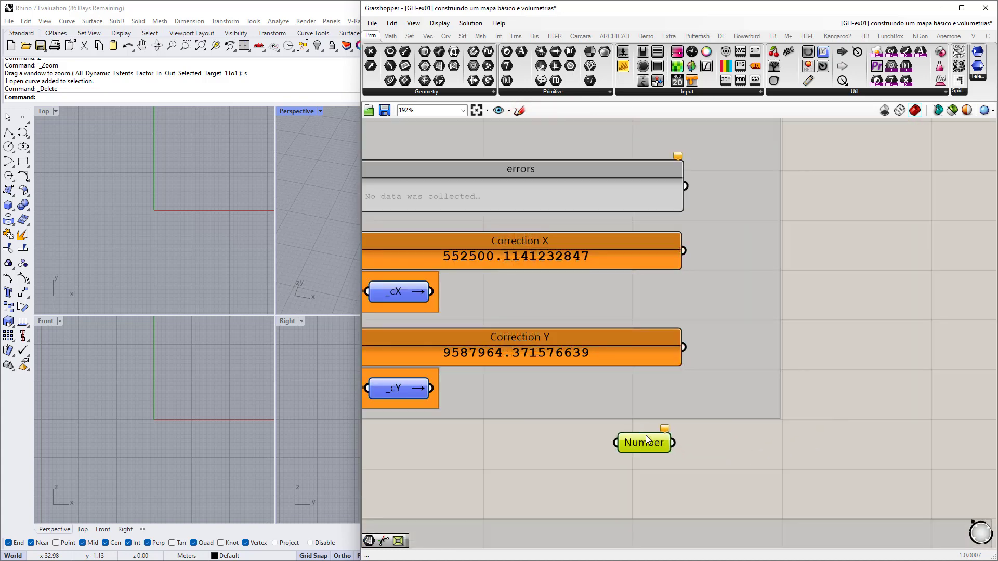
left_click_drag(647, 443, 743, 447)
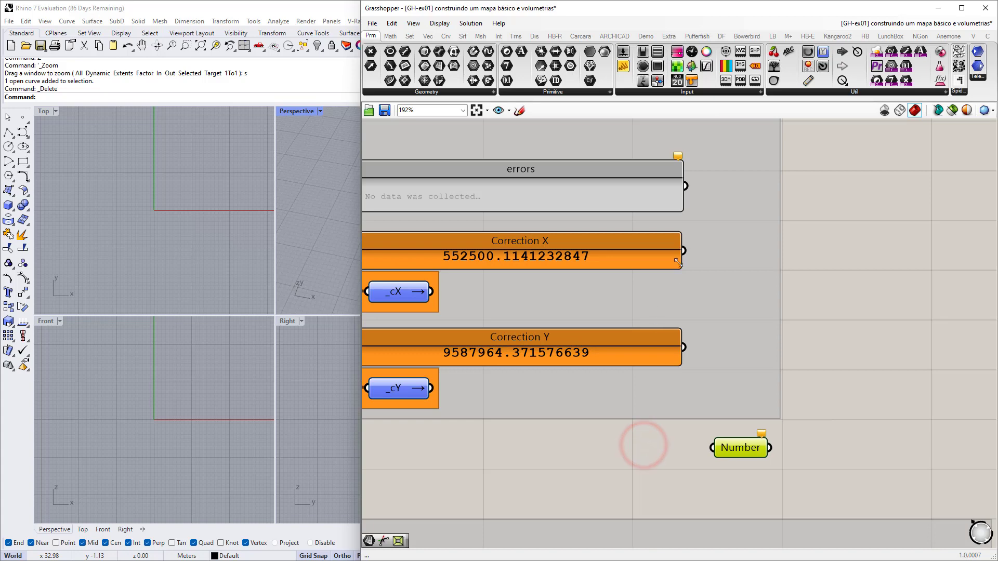
left_click_drag(683, 251, 712, 447)
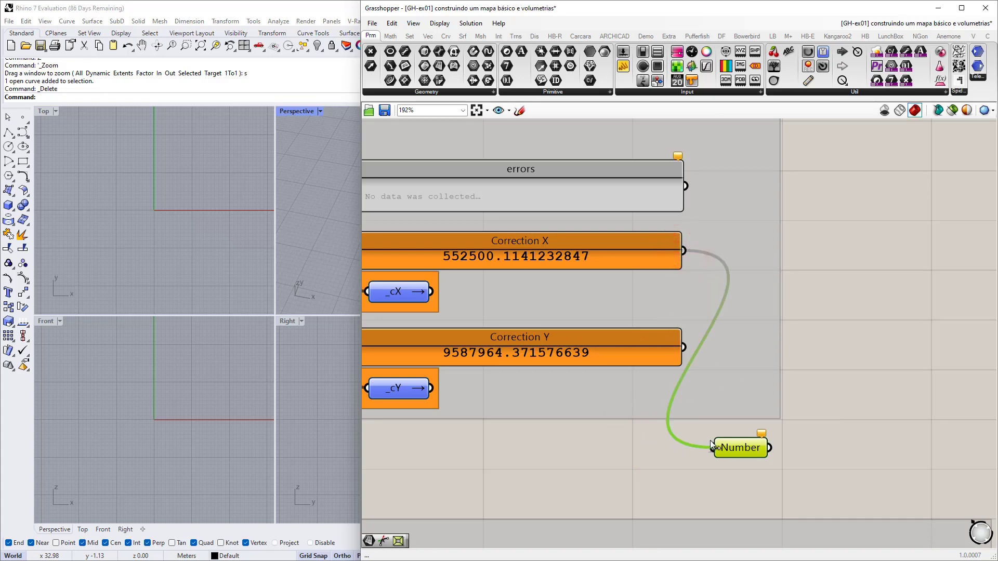
right_click_drag(790, 441, 722, 420)
double_click(816, 389)
type("//")
key("Return")
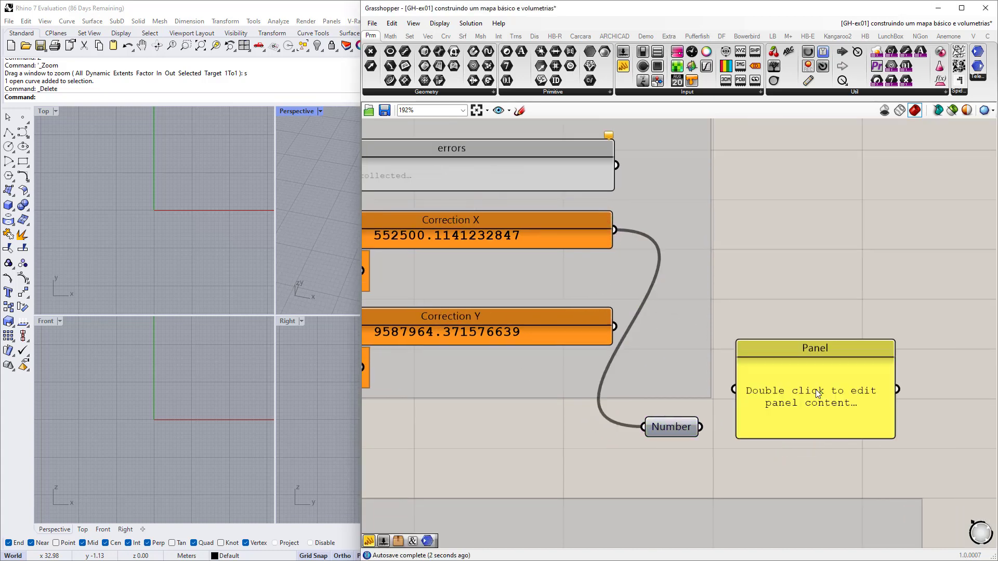
left_click_drag(700, 427, 734, 389)
left_click_drag(791, 400, 811, 440)
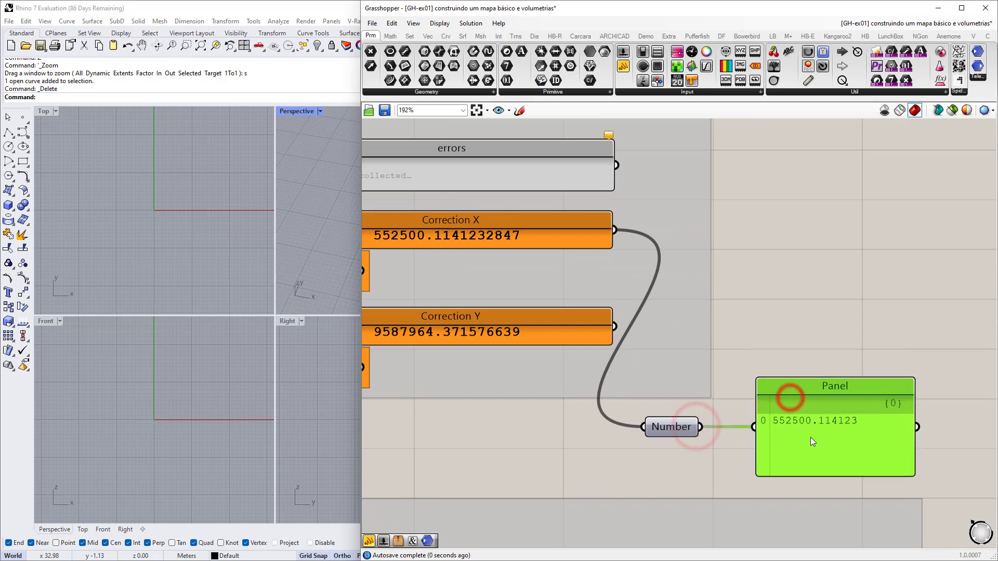
scroll(775, 418, "down", 1)
right_click_drag(776, 421, 826, 437)
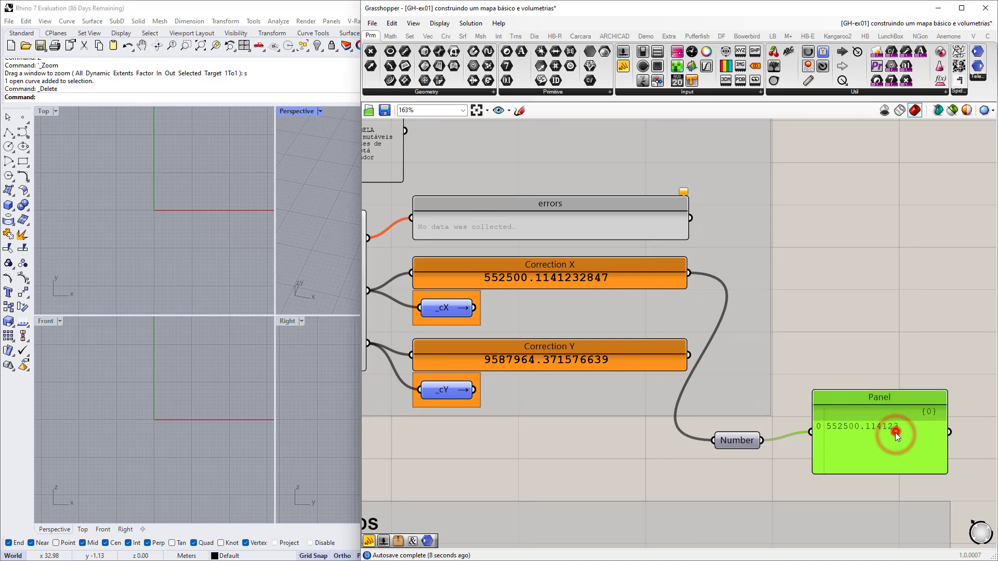
left_click_drag(894, 432, 888, 437)
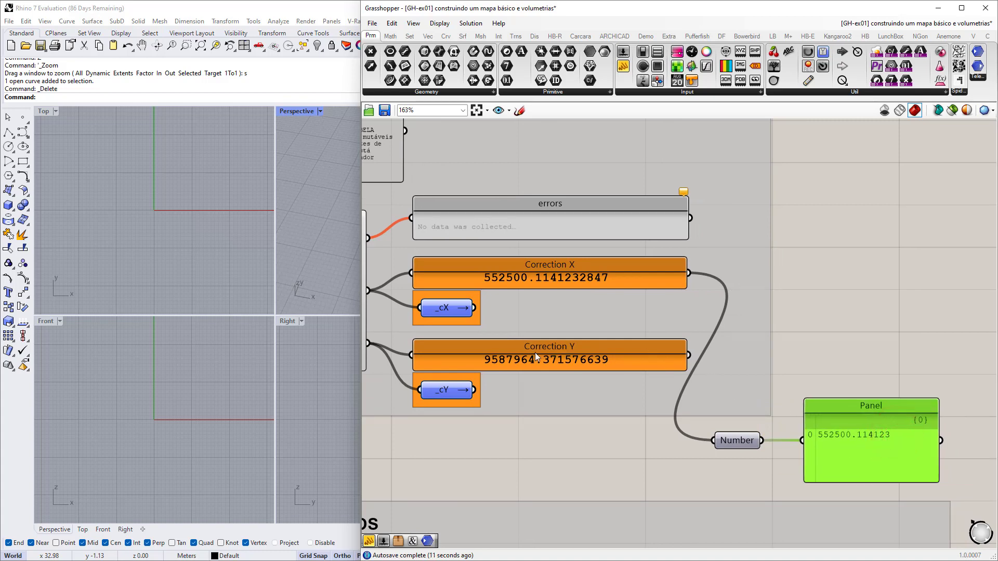
left_click_drag(700, 357, 728, 441)
scroll(816, 449, "up", 5)
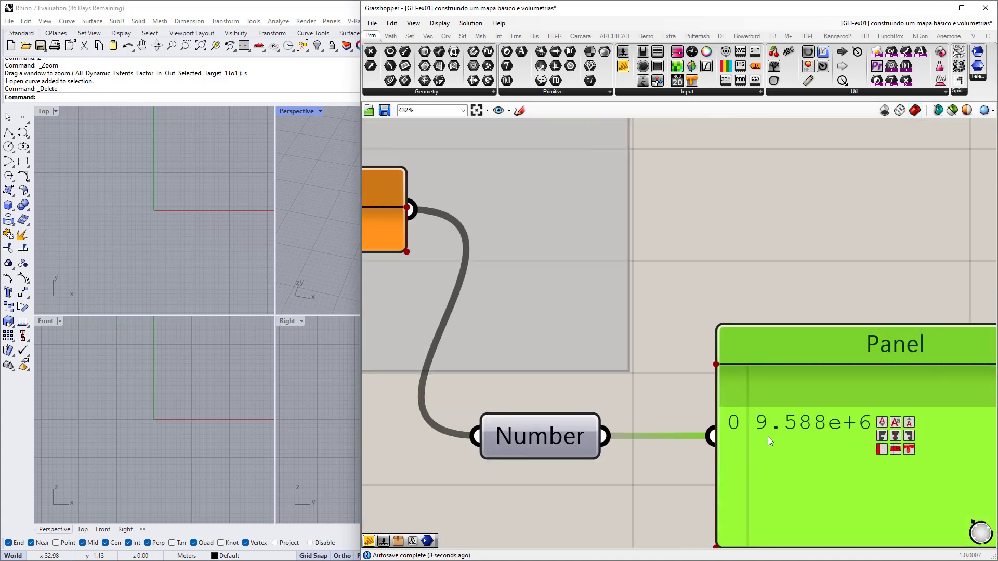
scroll(768, 437, "down", 5)
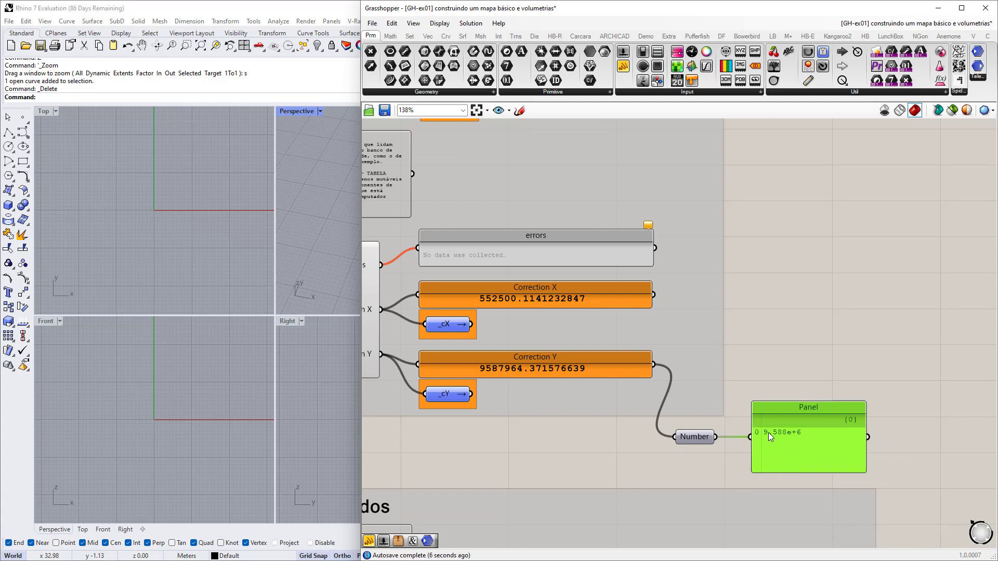
left_click(813, 433)
key("Delete")
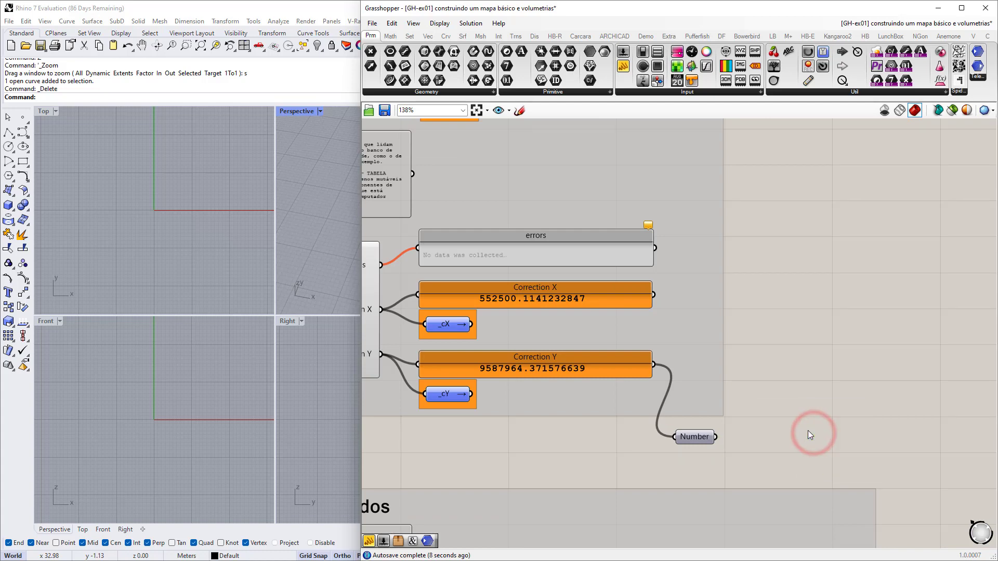
left_click(681, 434)
key("Delete")
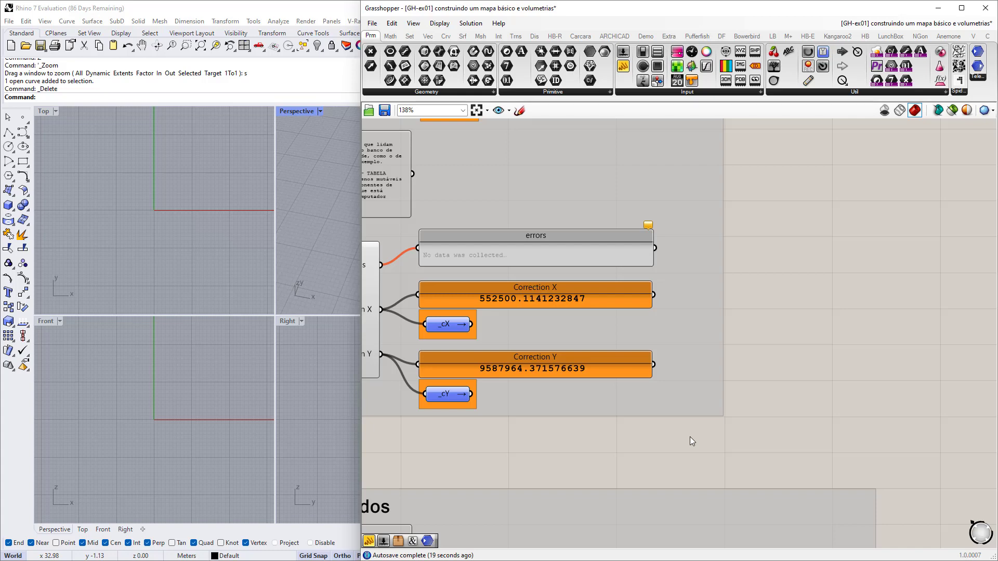
Inspect the Correction X and Y panels and select the _cX and _cY relays.
scroll(686, 435, "down", 4)
right_click_drag(588, 421, 641, 413)
scroll(614, 393, "up", 5)
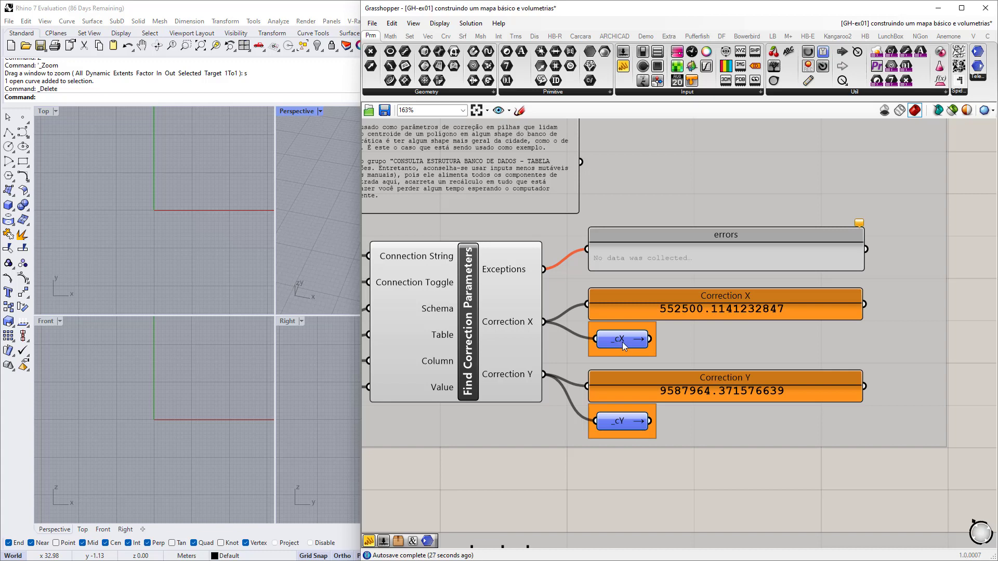
right_click_drag(614, 419, 661, 416)
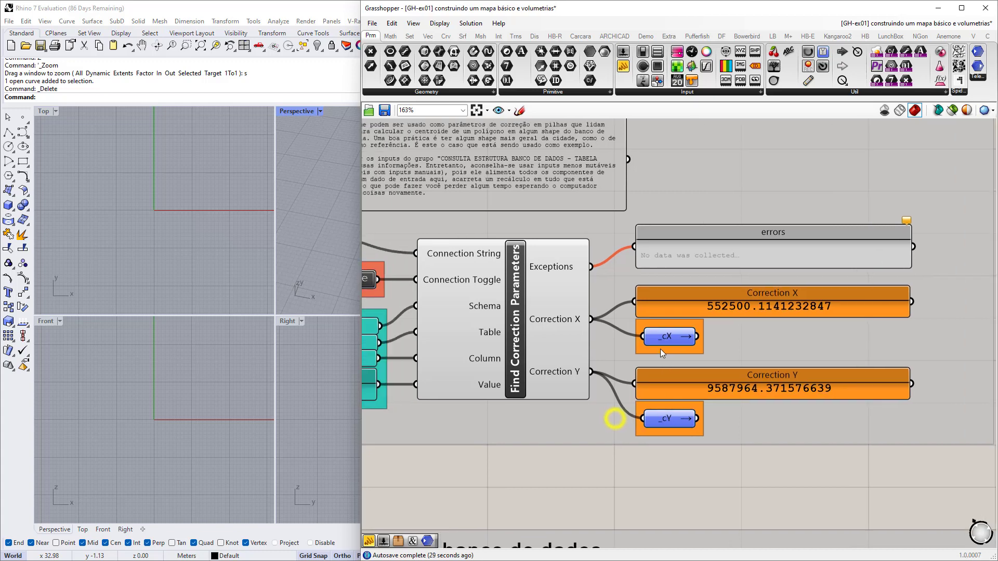
left_click(664, 339)
left_click(666, 421)
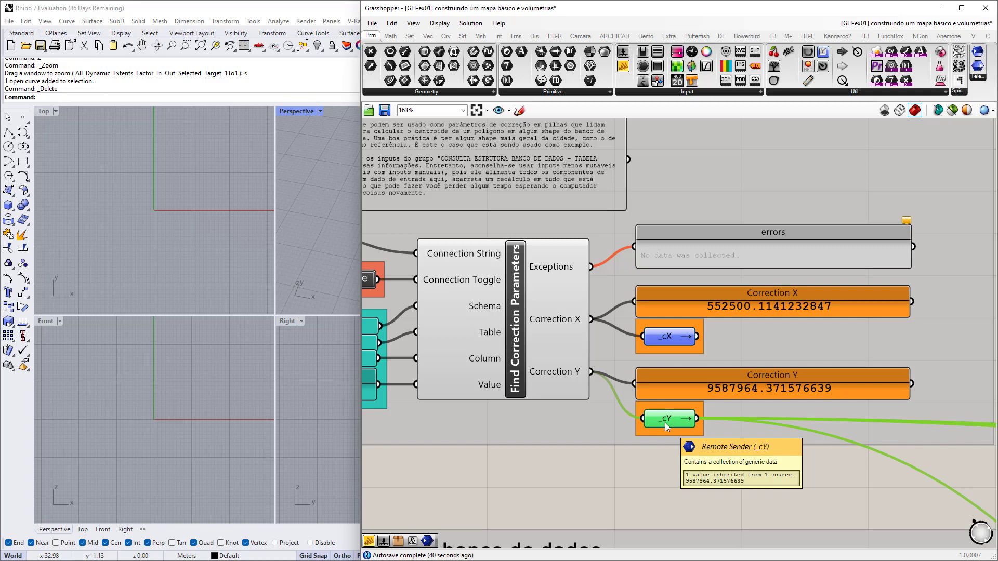
scroll(650, 373, "down", 2)
scroll(479, 289, "up", 2)
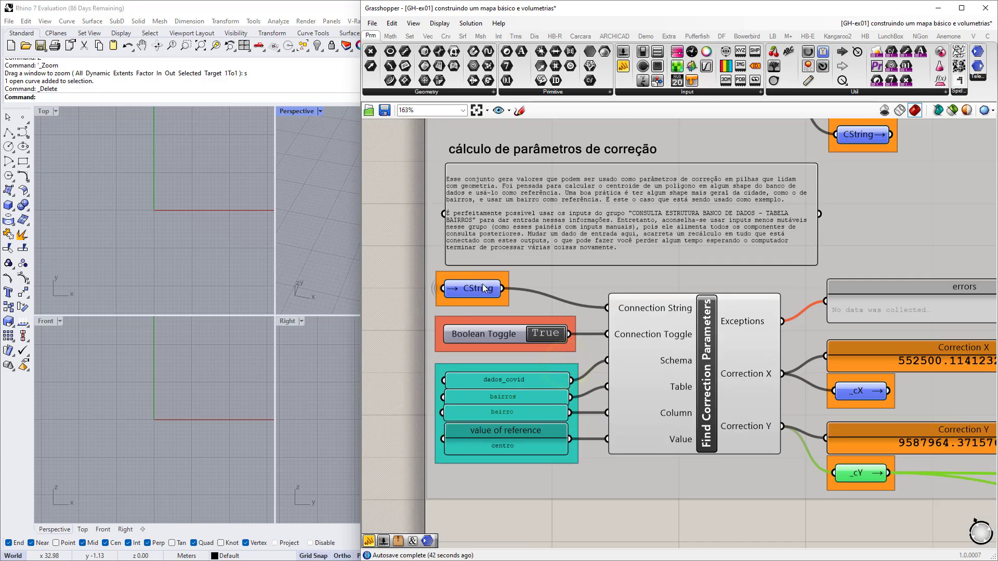
Pan past the CString inputs to the consulta estrutura banco de dados group.
right_click_drag(483, 288, 397, 269)
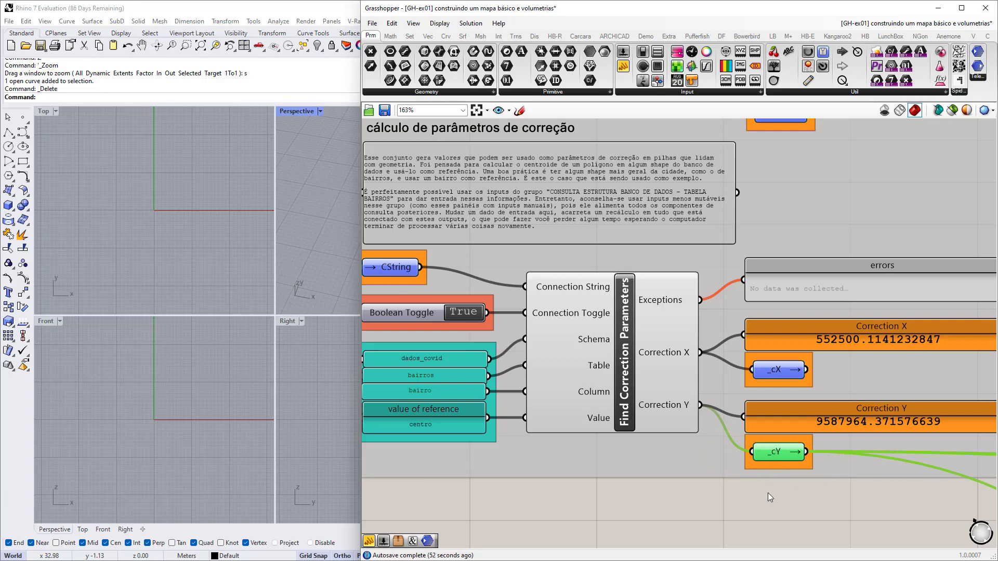
scroll(626, 463, "down", 3)
right_click_drag(637, 450, 648, 442)
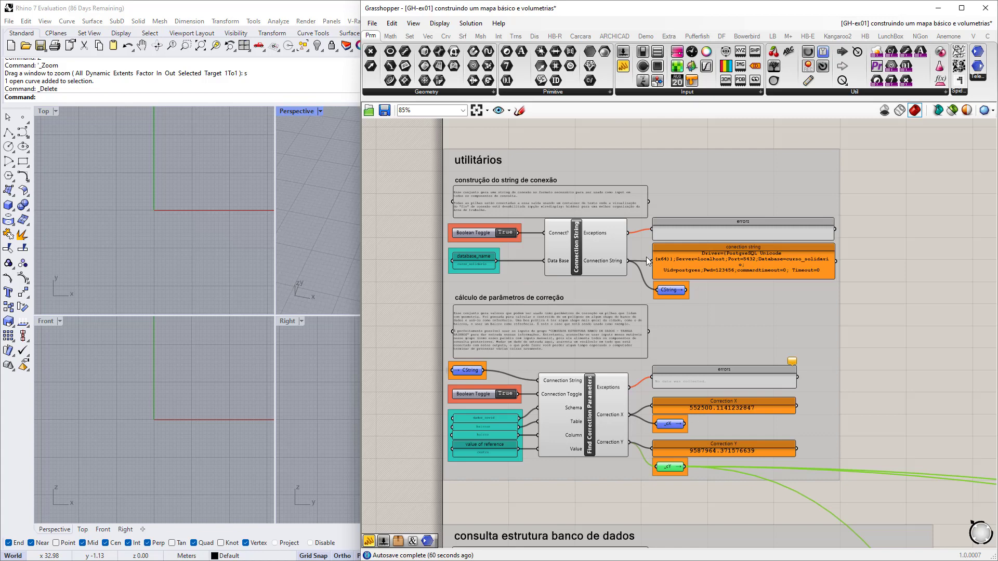
scroll(646, 265, "down", 3)
left_click(776, 305)
right_click_drag(656, 452, 612, 316)
right_click_drag(589, 396, 586, 357)
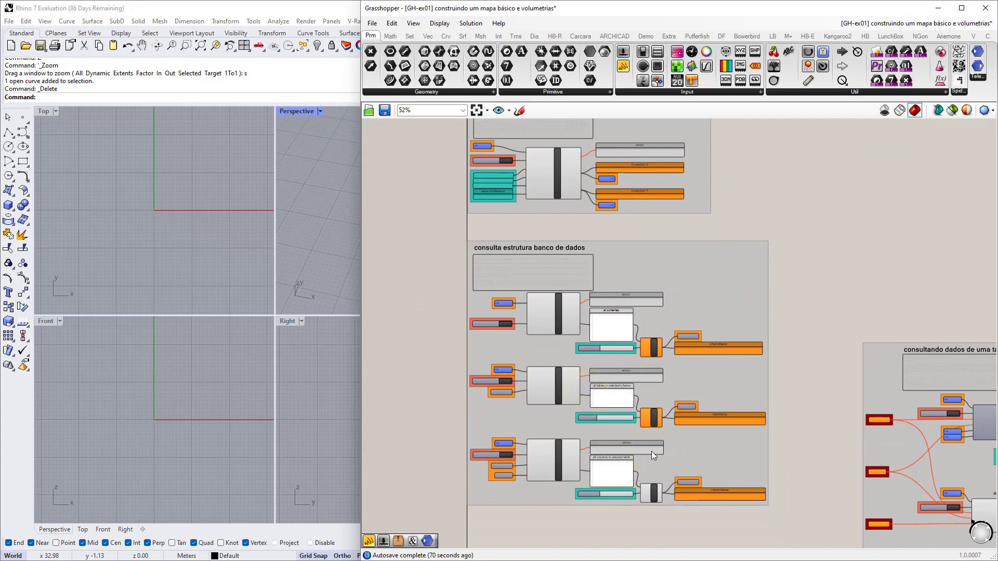
Center the consultando dados de uma tabela group and frame its schemaName, tableName, columnName inputs.
right_click_drag(777, 467, 469, 379)
scroll(645, 299, "up", 3)
right_click_drag(676, 332, 634, 294)
scroll(635, 294, "up", 1)
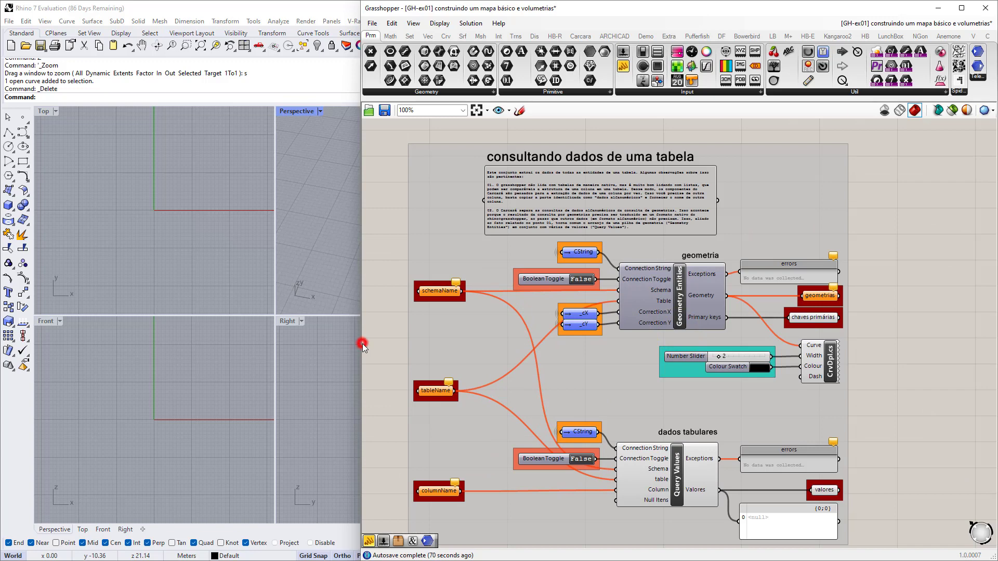
left_click_drag(363, 344, 507, 353)
scroll(643, 296, "down", 1)
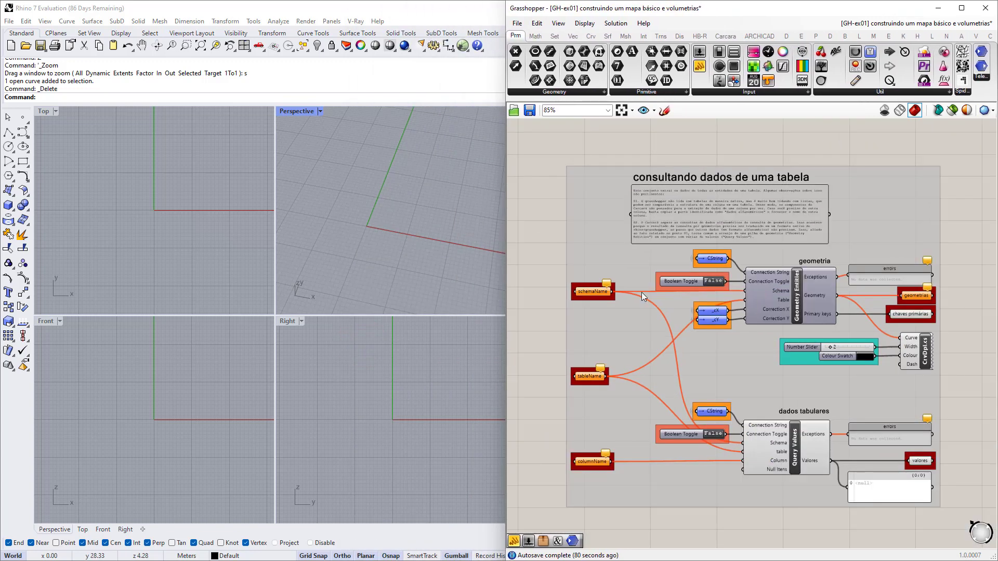
scroll(792, 286, "up", 3)
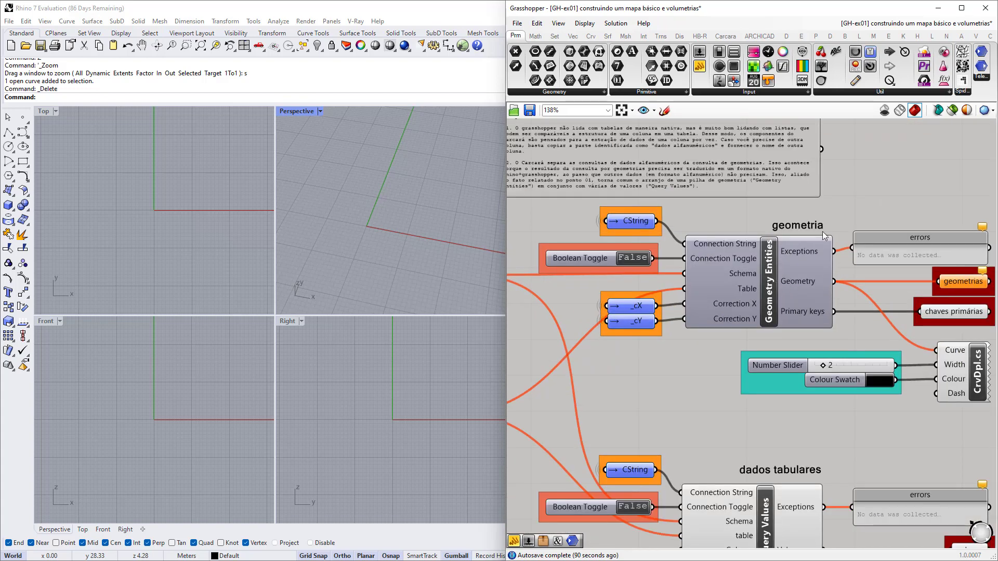
right_click_drag(733, 497, 734, 399)
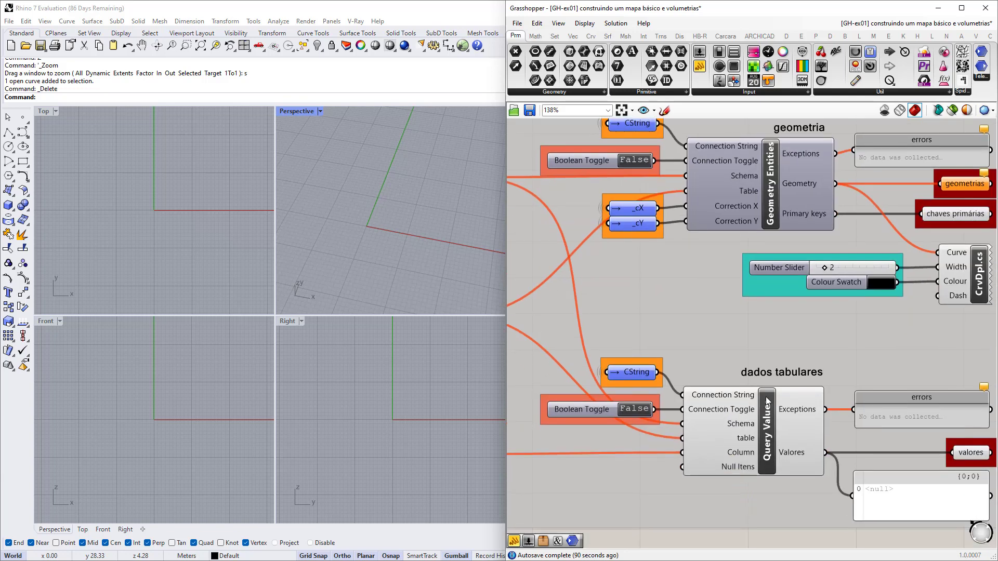
scroll(796, 388, "down", 5)
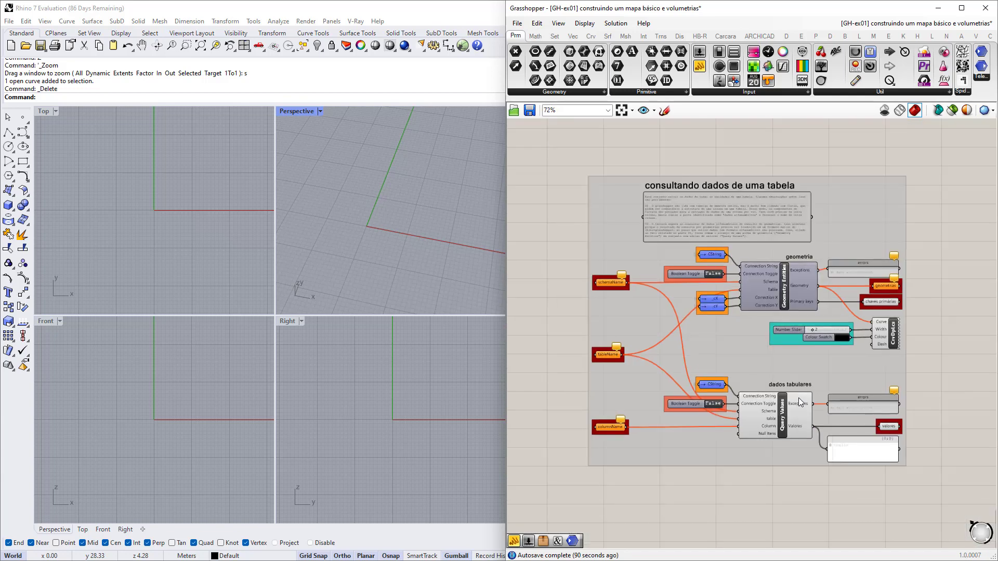
scroll(690, 398, "up", 4)
right_click_drag(669, 363, 715, 349)
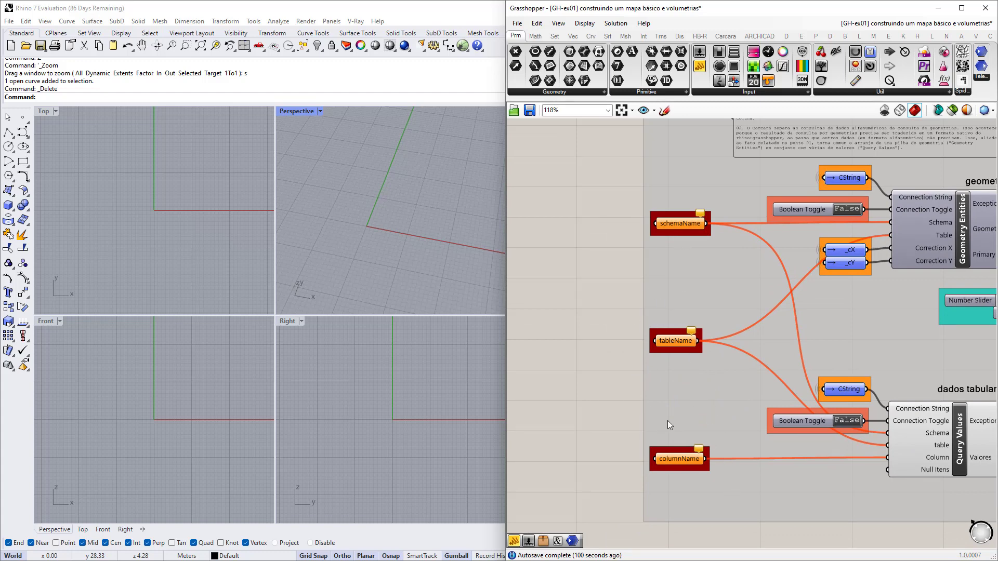
Frame the dados tabulares components and inspect the geometrias data output.
scroll(662, 432, "down", 2)
scroll(779, 345, "up", 2)
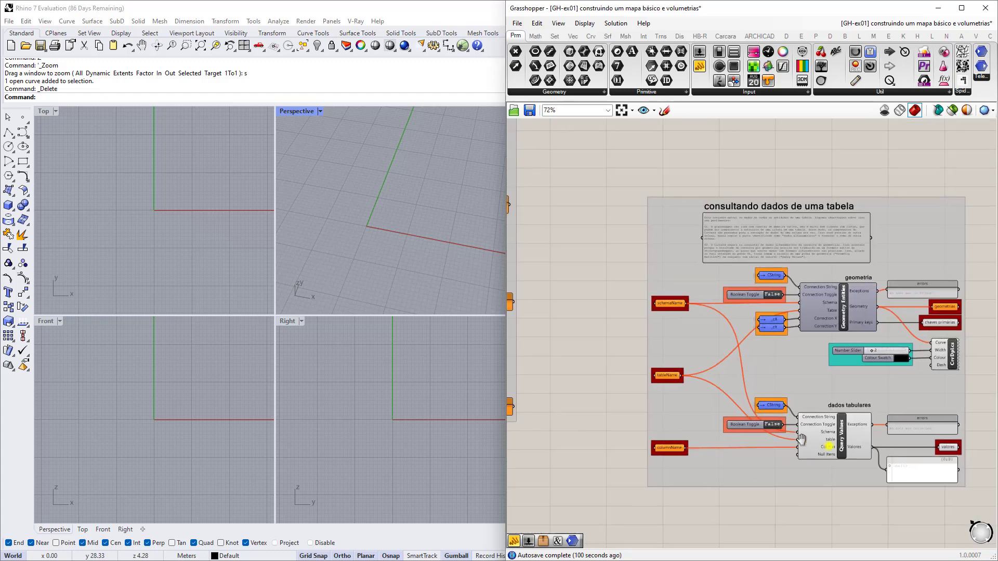
scroll(770, 339, "up", 3)
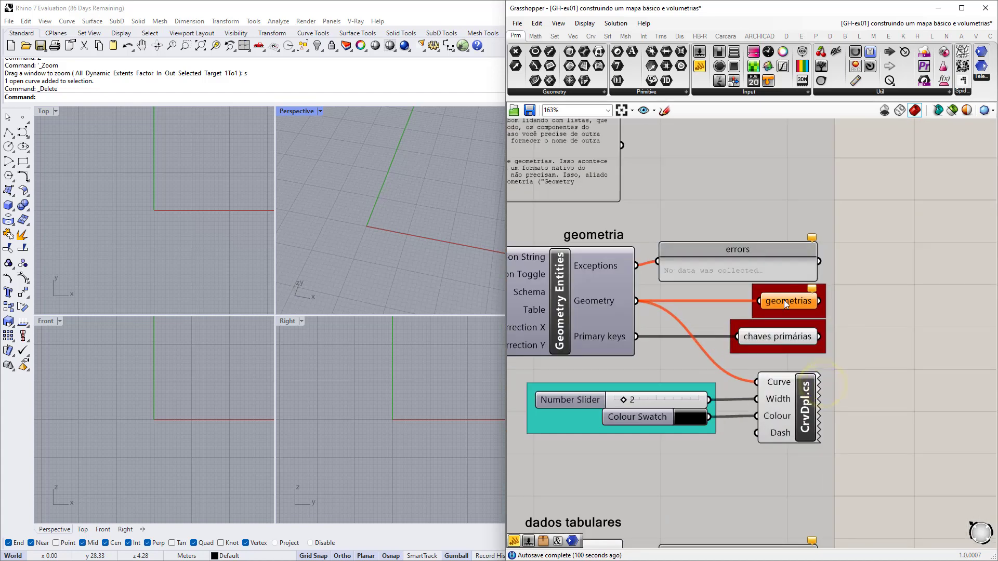
right_click_drag(774, 543, 773, 389)
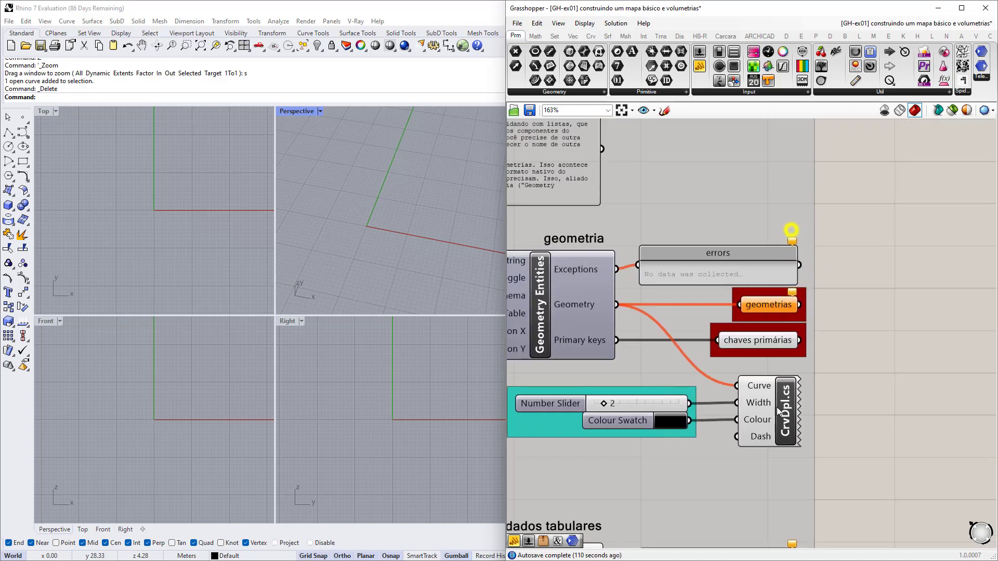
left_click(791, 231)
scroll(768, 308, "down", 3)
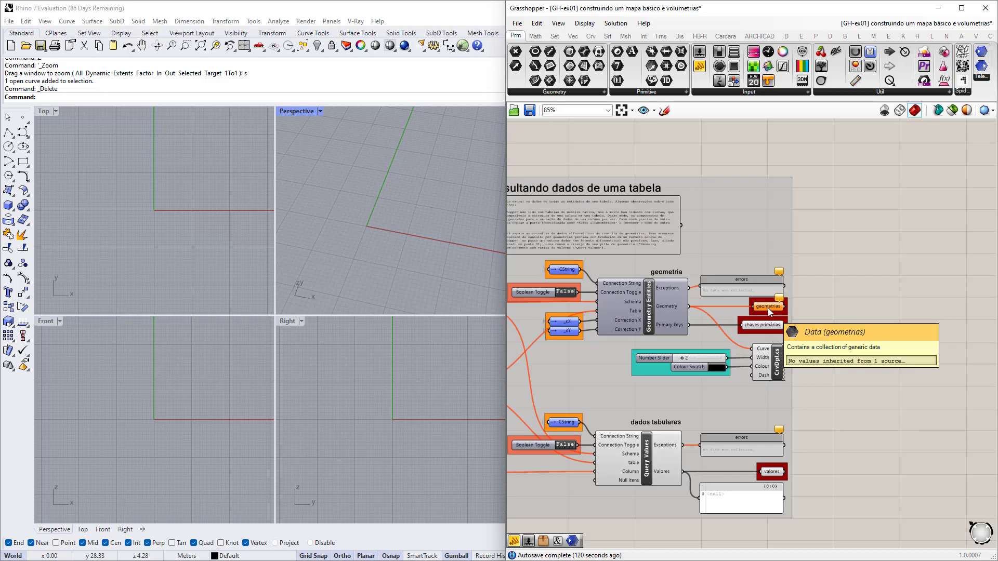
scroll(768, 307, "down", 2)
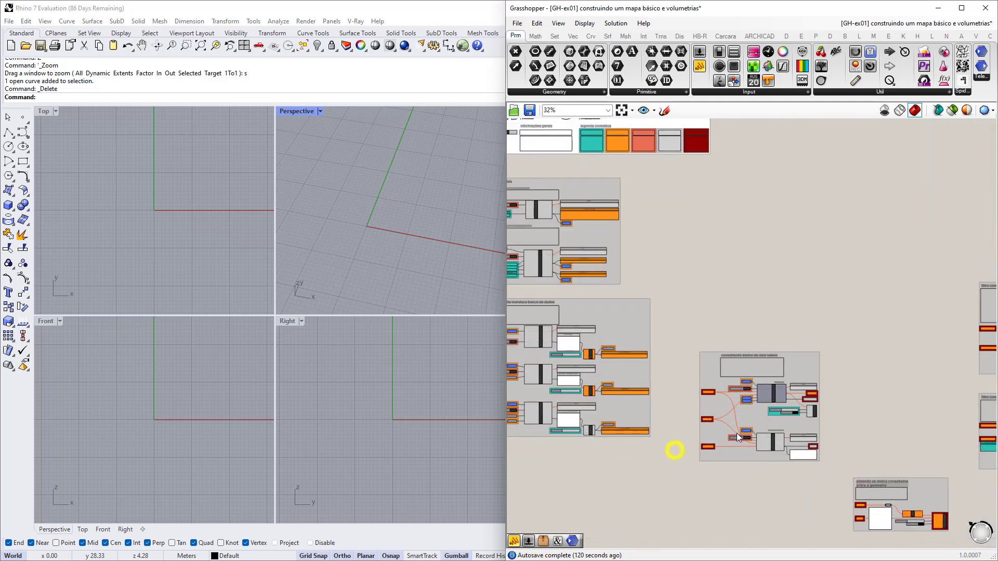
scroll(671, 457, "up", 3)
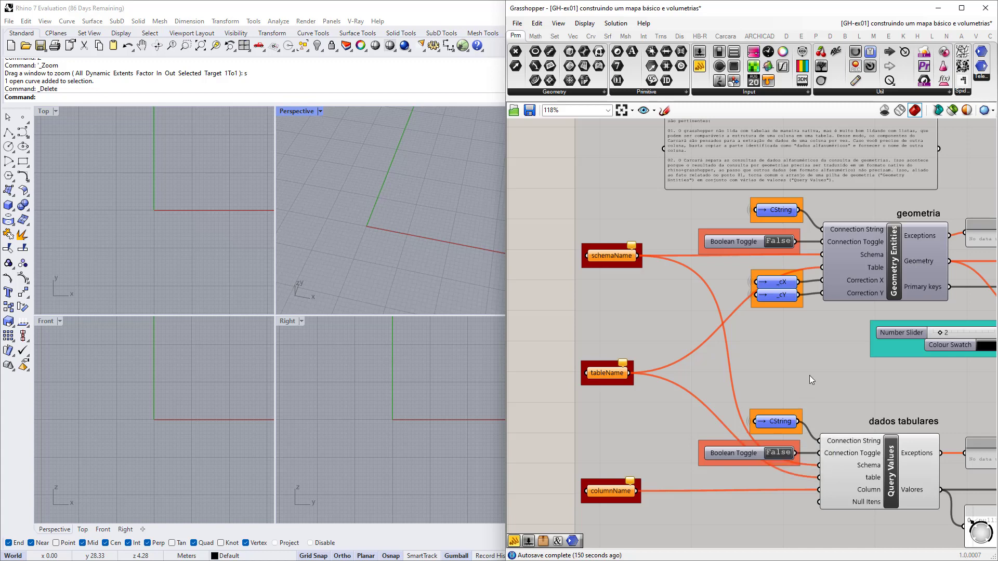
Create a new panel containing dados_covid from the canvas search.
scroll(753, 319, "down", 2)
right_click_drag(623, 355, 611, 310)
scroll(586, 275, "up", 4)
scroll(585, 275, "down", 2)
double_click(596, 252)
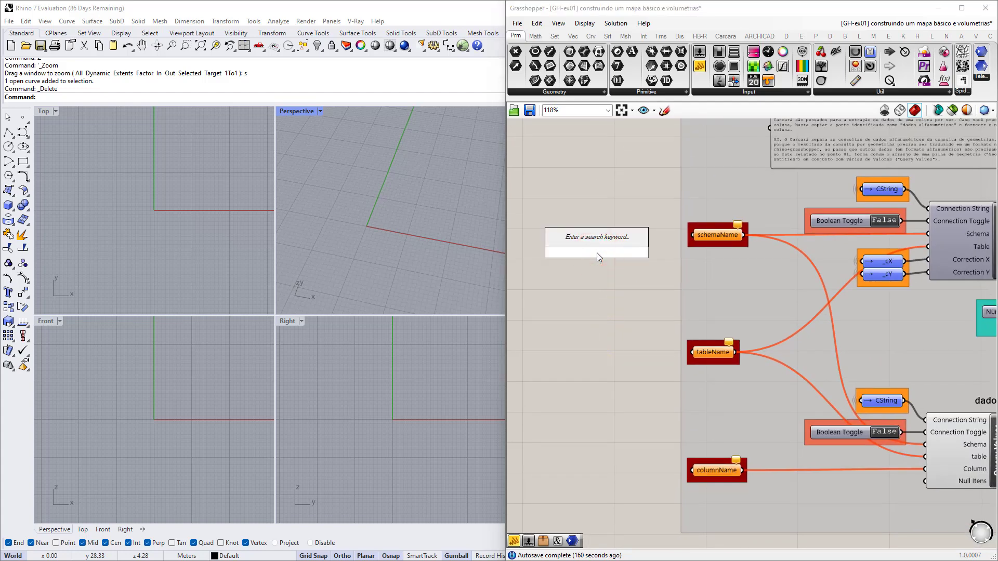
type("da")
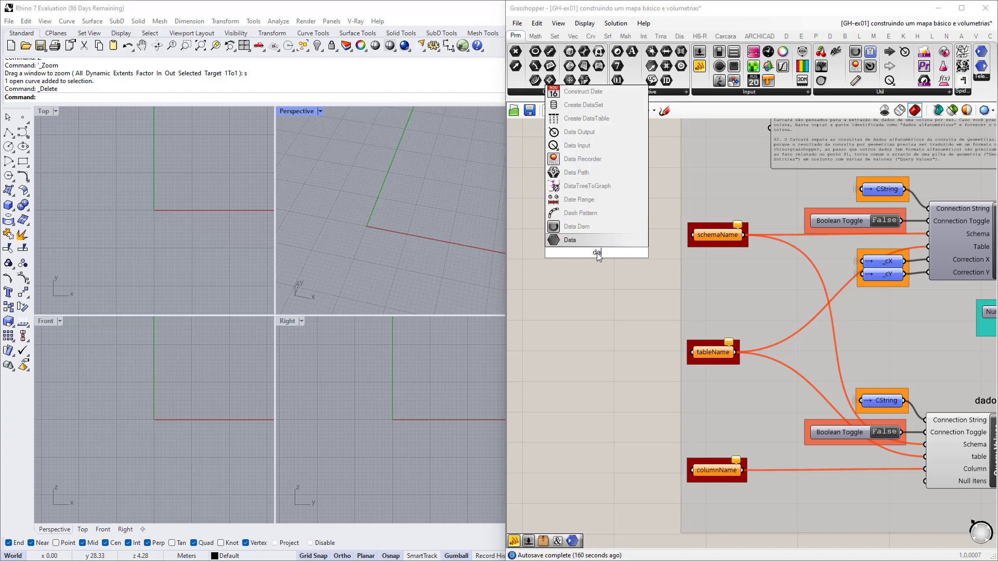
type("dos_covid")
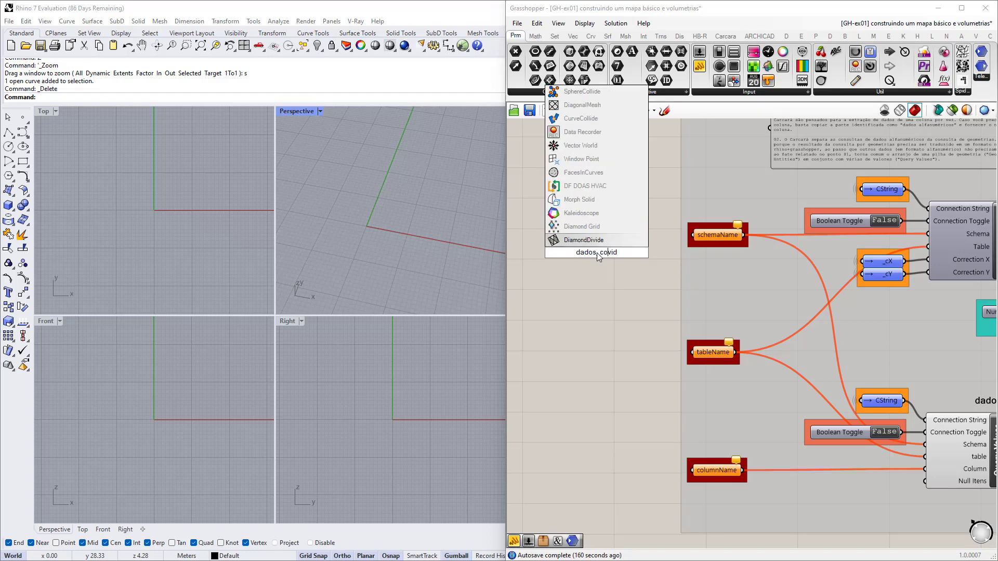
key("Return")
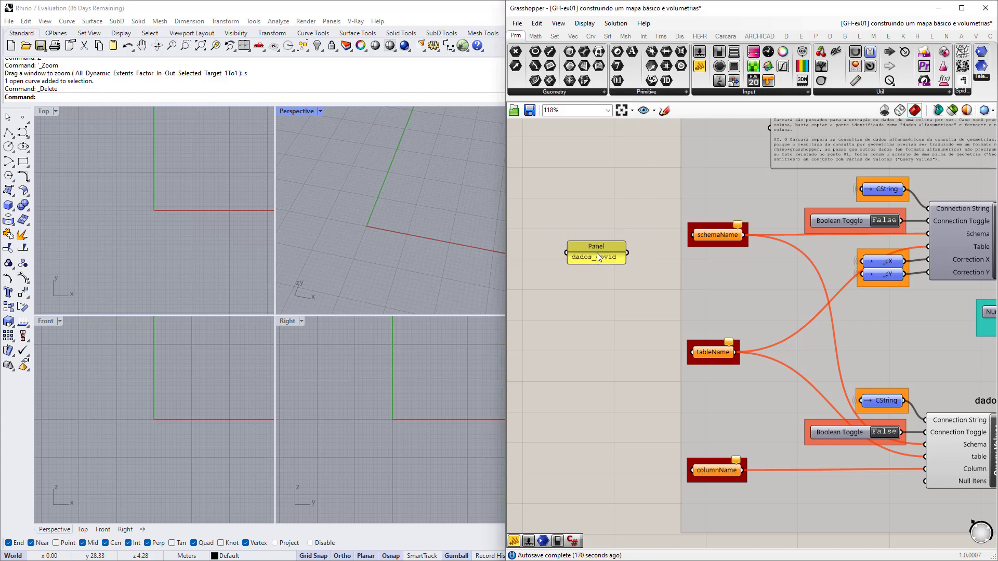
Copy that panel, change its text to bairros, and wire it into tableName.
left_click(606, 257)
left_click_drag(607, 253, 600, 373)
right_click(593, 371)
left_click(577, 362)
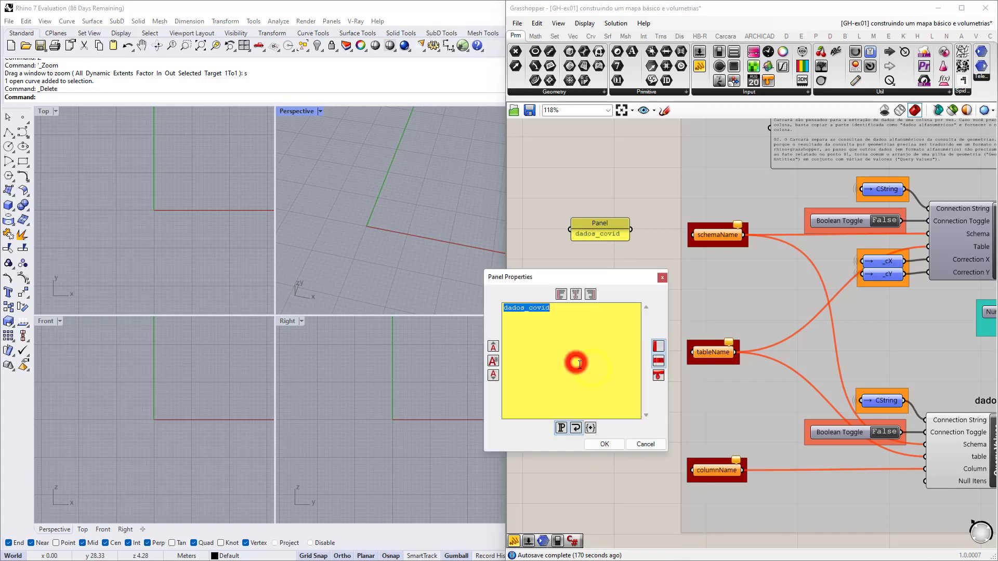
double_click(596, 313)
type("bairros")
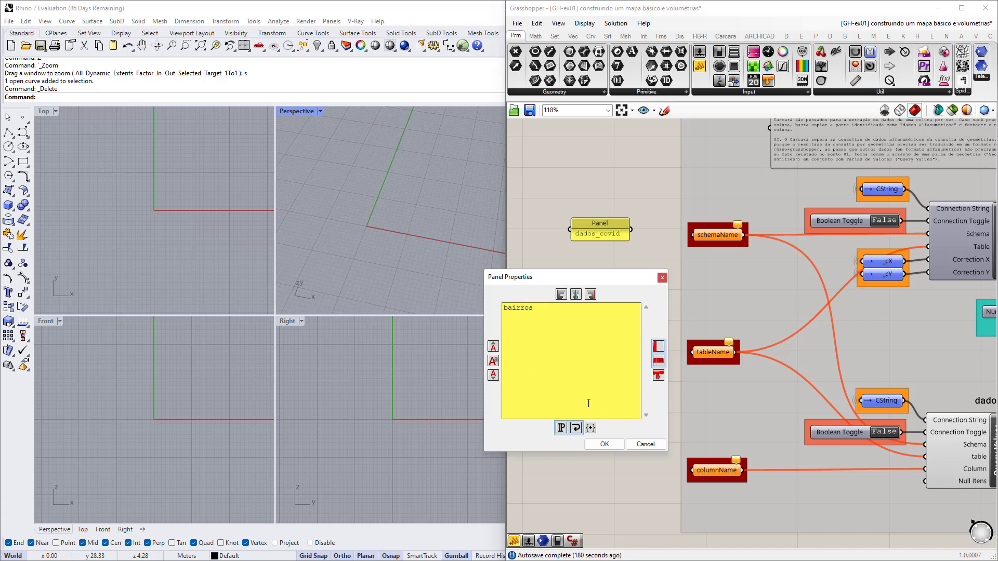
left_click(604, 444)
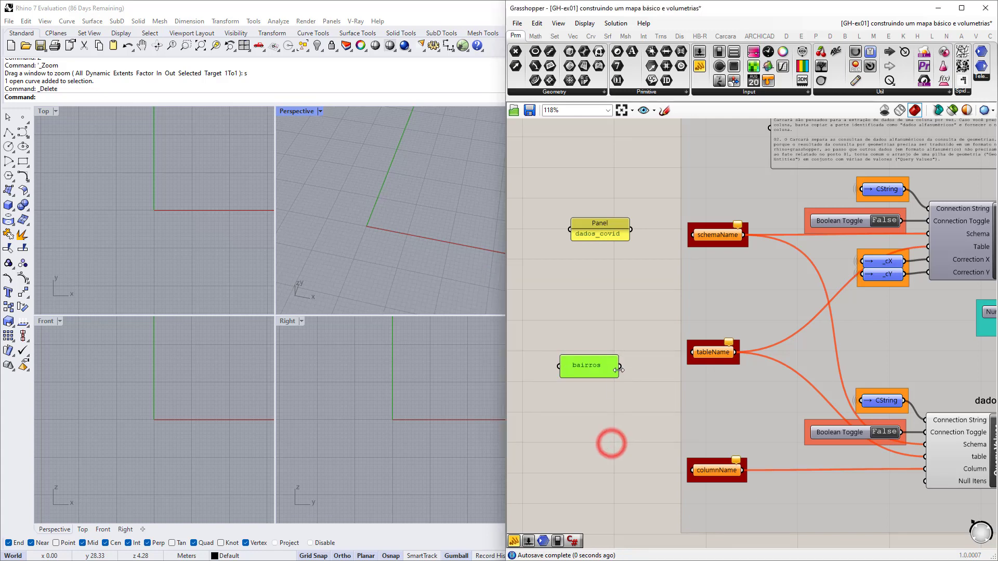
left_click_drag(619, 367, 679, 360)
mouse_move(619, 366)
left_mouse_down()
mouse_move(693, 352)
mouse_move(617, 357)
left_mouse_up()
right_click_drag(614, 448, 622, 391)
double_click(638, 395)
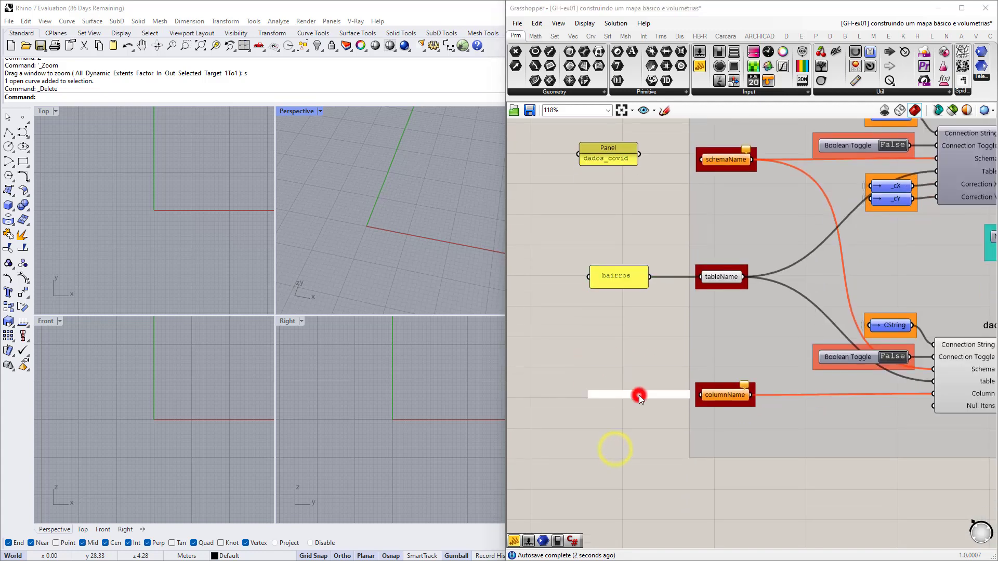
Create a panel reading barro and correct its text to bairro.
type("//")
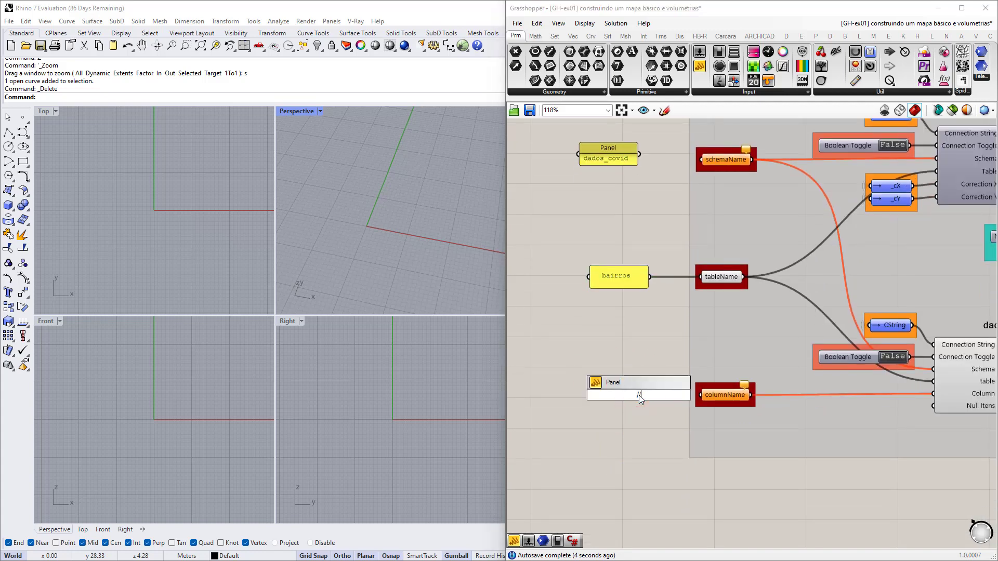
type("boi")
key("BackSpace")
key("BackSpace")
type("arro")
key("Return")
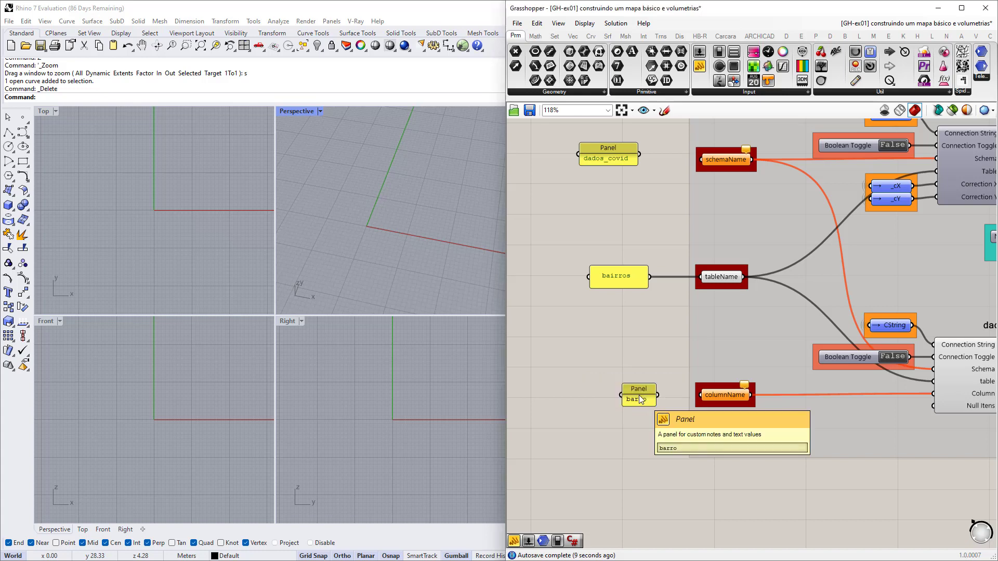
scroll(643, 396, "up", 2)
double_click(643, 396)
left_click(577, 350)
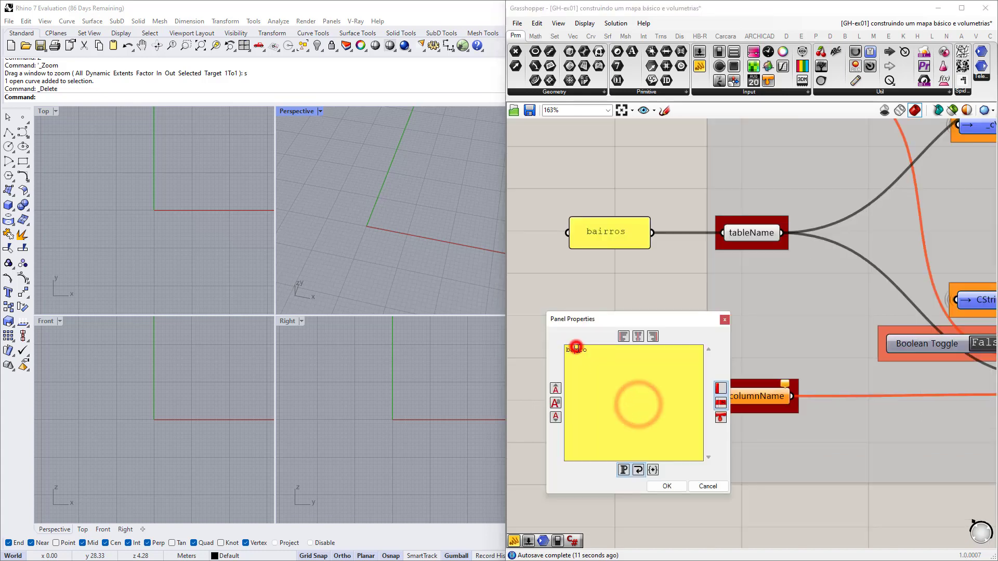
type("i")
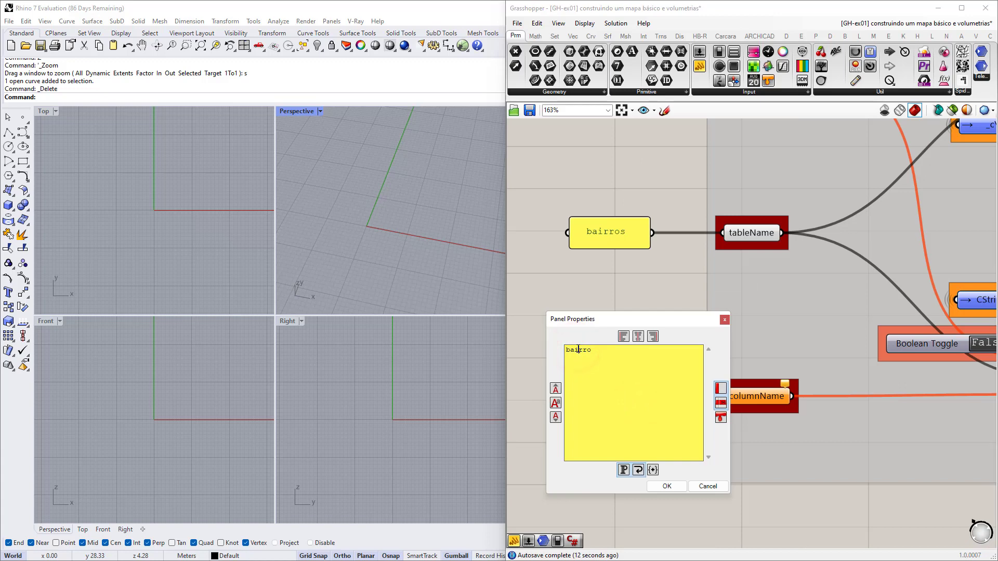
left_click(653, 486)
Wire bairro into columnName and the dados_covid panel into schemaName.
left_click_drag(664, 396, 723, 396)
scroll(648, 420, "down", 2)
scroll(649, 437, "down", 3)
scroll(640, 406, "up", 2)
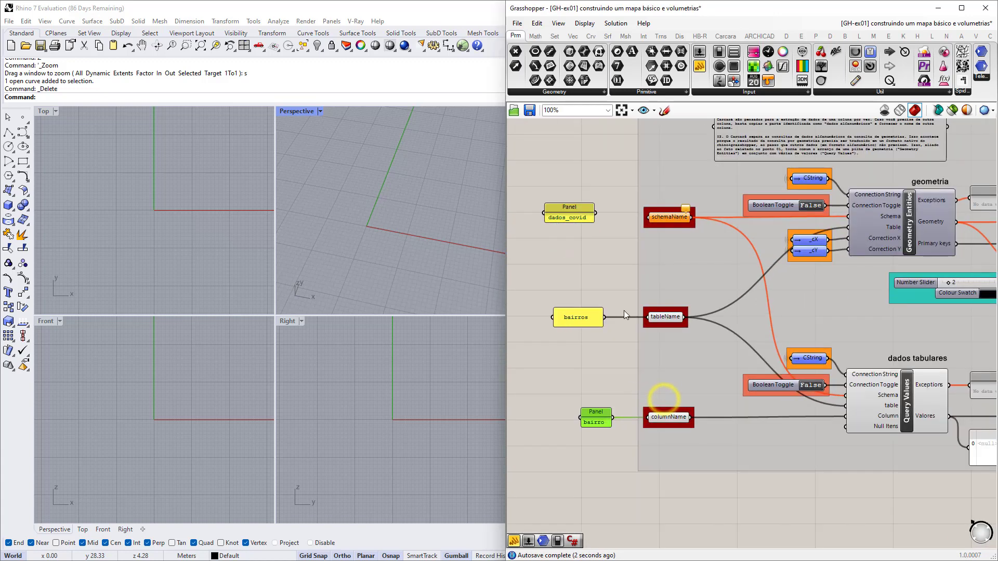
scroll(590, 217, "up", 1)
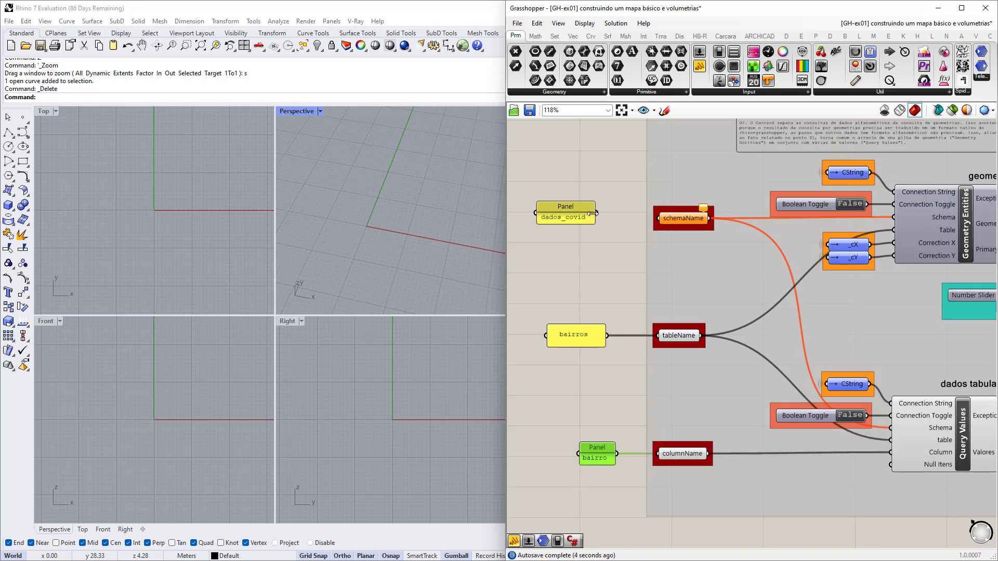
left_click_drag(596, 213, 655, 218)
left_click(581, 207)
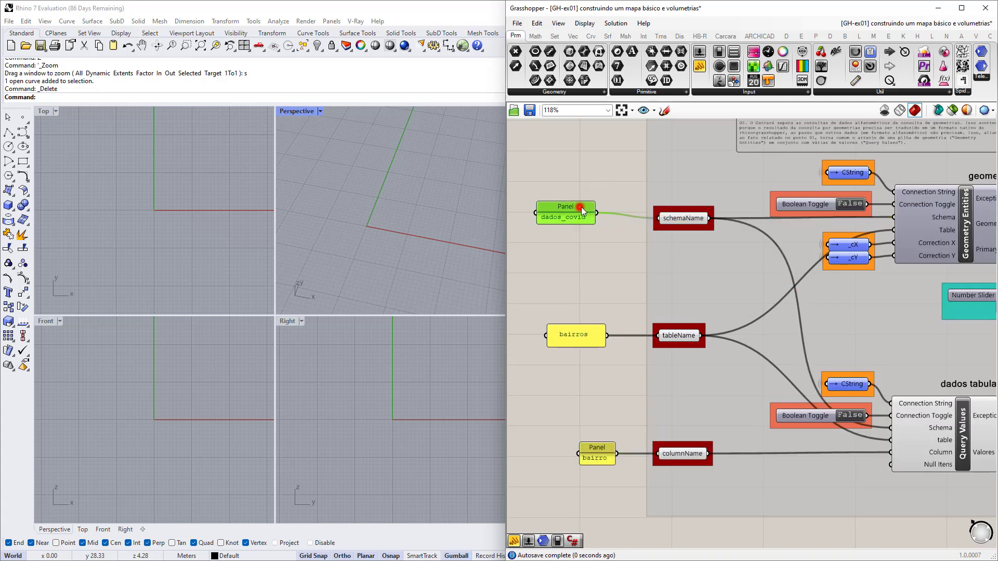
scroll(592, 211, "down", 2)
scroll(725, 248, "up", 3)
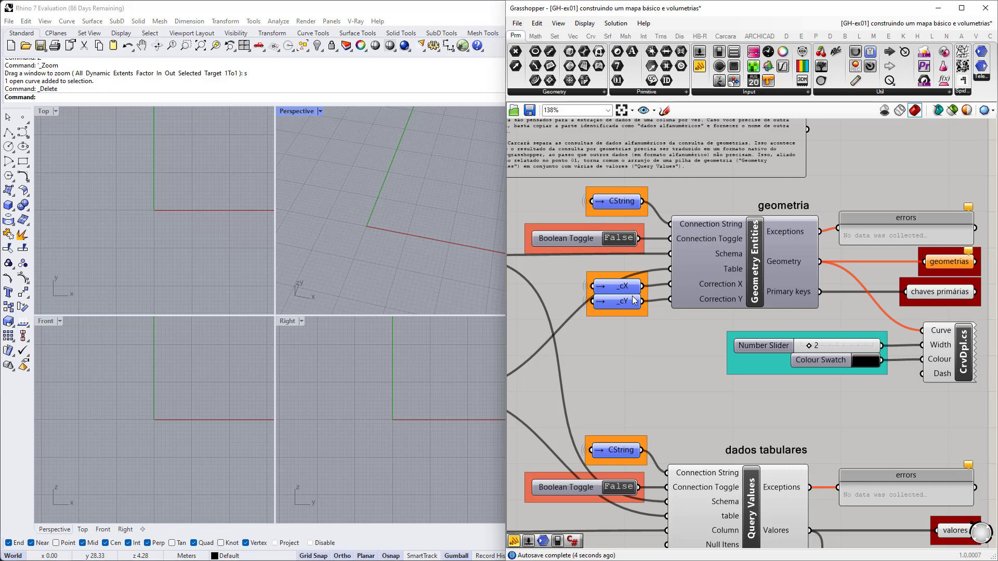
left_click(694, 279)
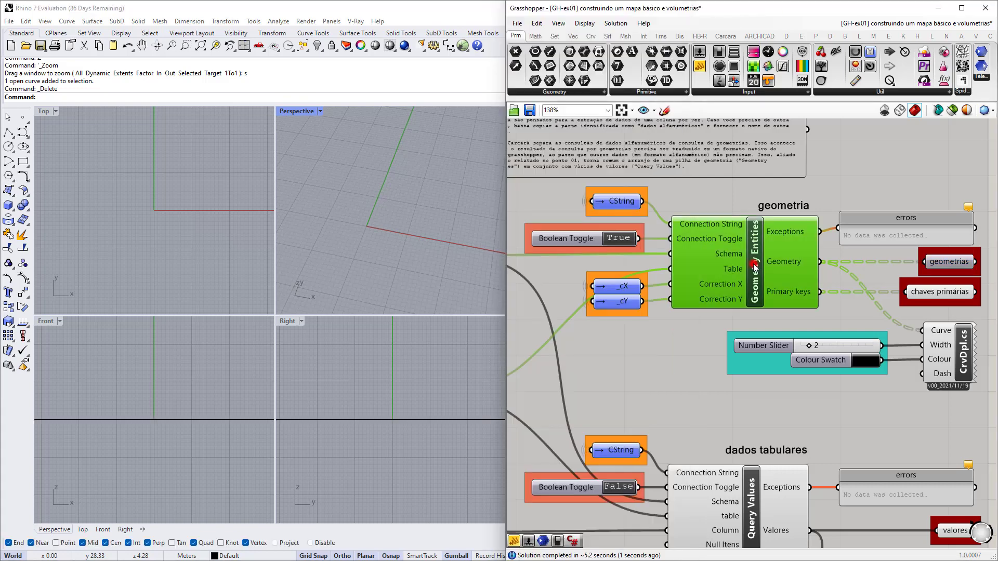
scroll(693, 270, "down", 2)
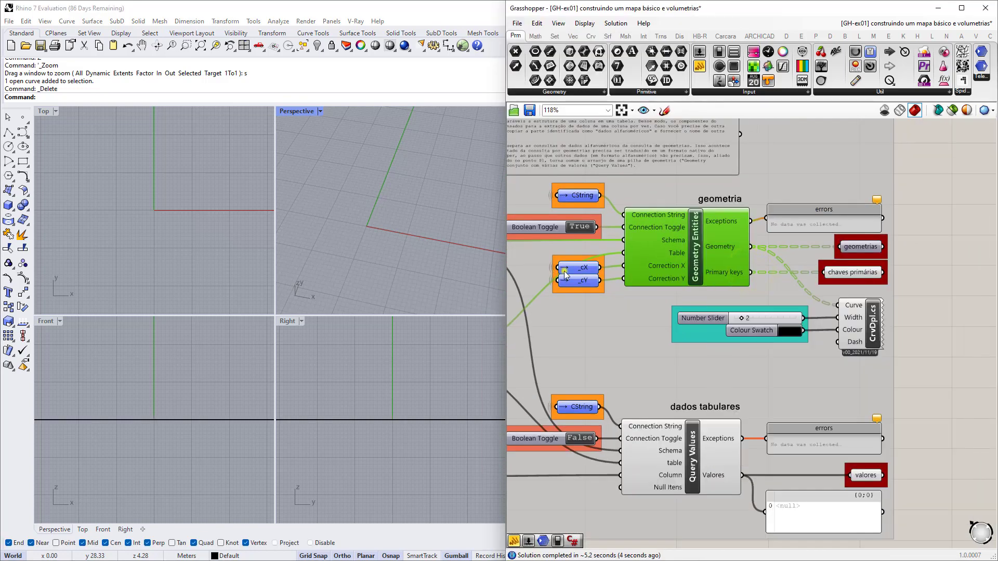
scroll(561, 268, "up", 4)
left_click(591, 267)
left_click(662, 283)
left_click(666, 256)
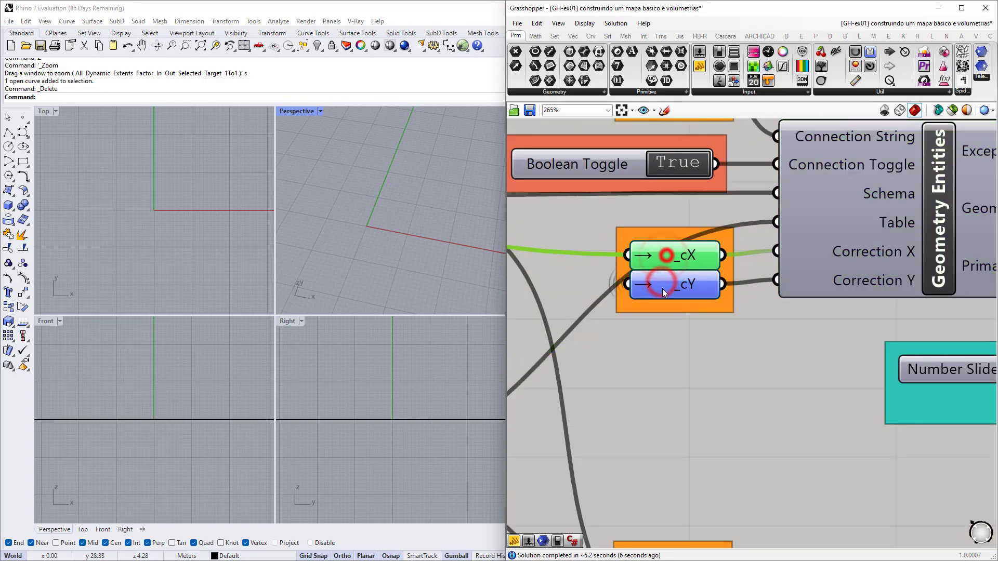
left_click(662, 290)
left_click(668, 253)
left_click(669, 282)
left_click(671, 252)
left_click(665, 289)
left_click(670, 252)
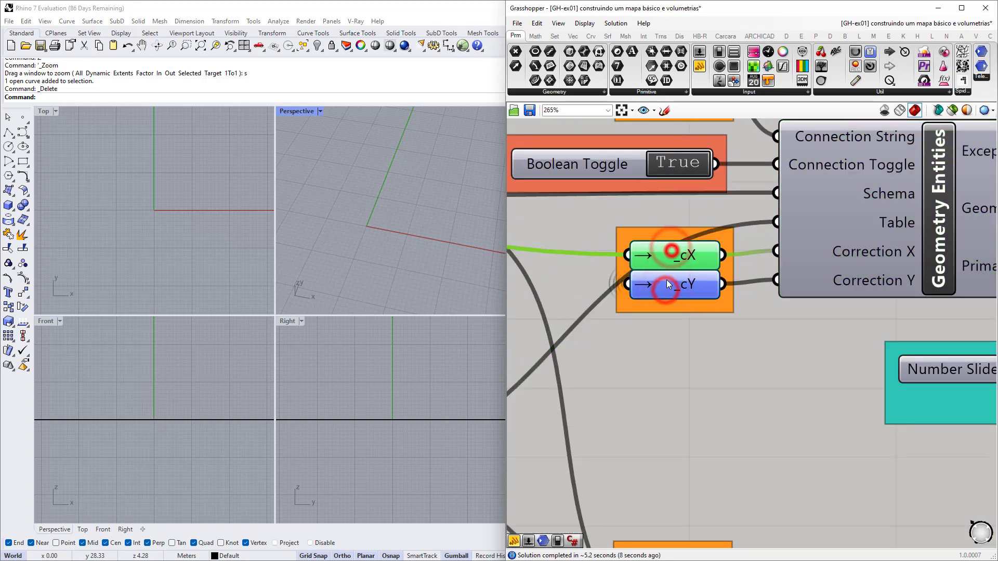
left_click(667, 283)
left_click(668, 254)
scroll(663, 286, "down", 3)
scroll(662, 248, "up", 3)
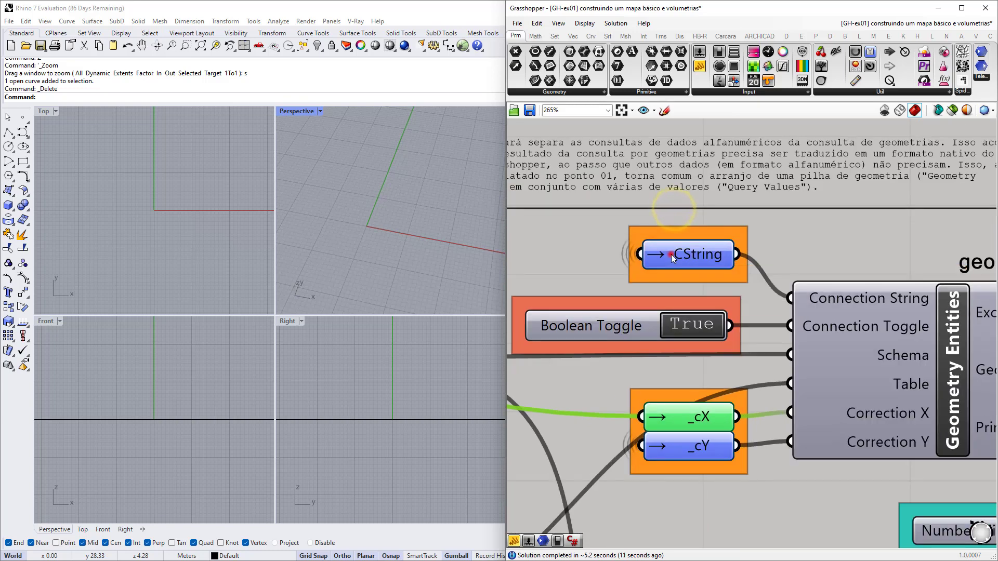
left_click(672, 254)
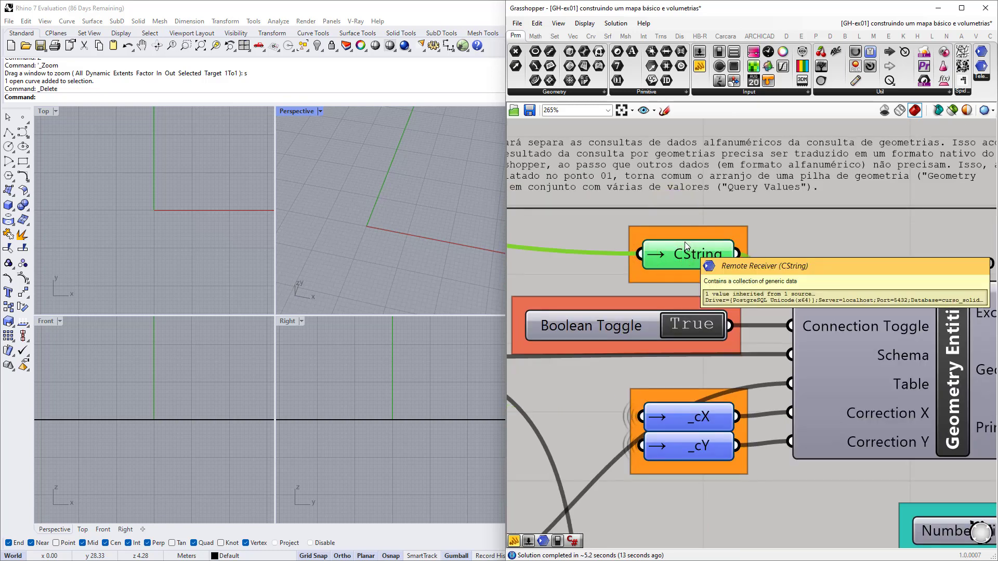
scroll(684, 242, "down", 3)
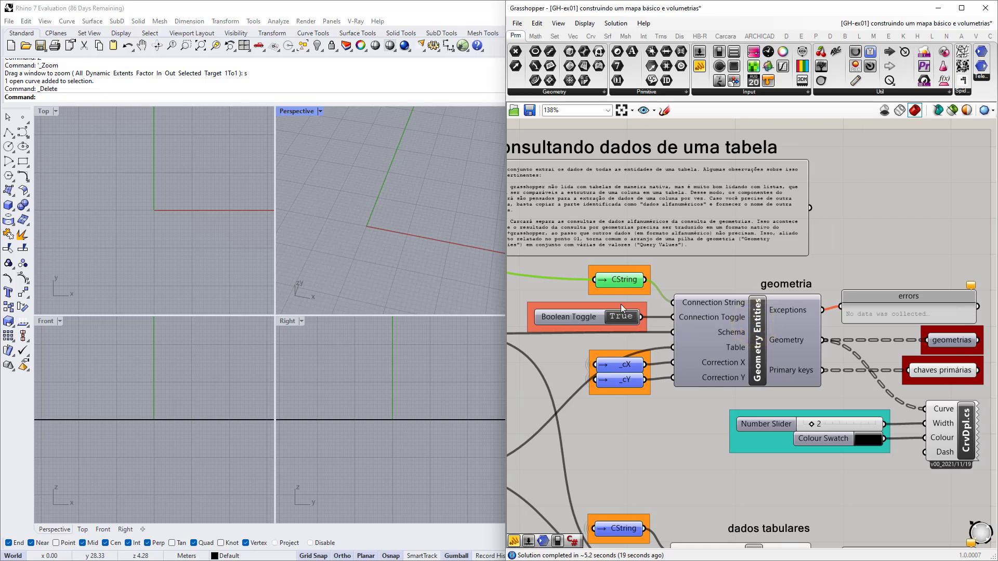
right_click_drag(736, 336, 686, 324)
scroll(706, 369, "up", 4)
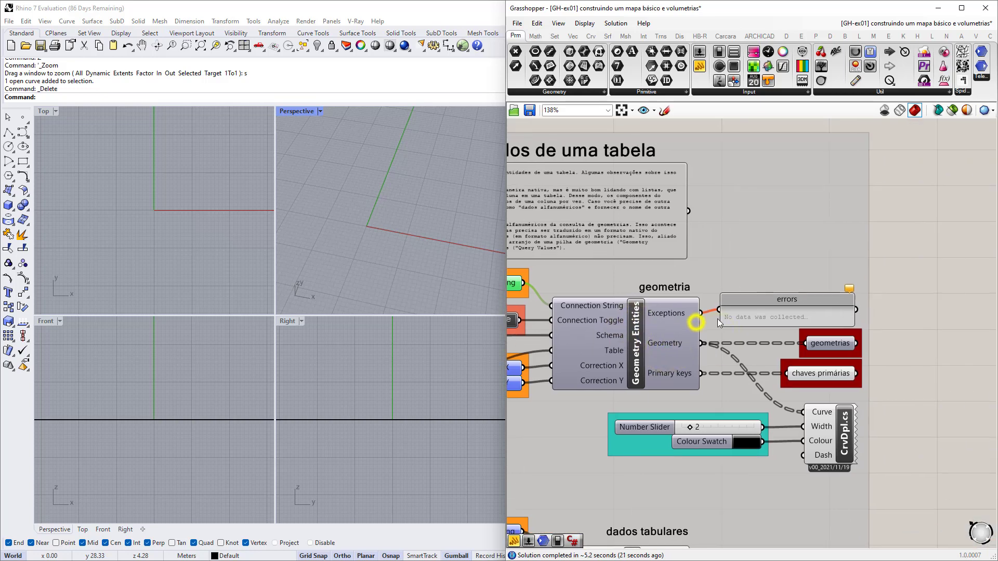
scroll(830, 288, "down", 2)
right_click_drag(802, 341, 751, 302)
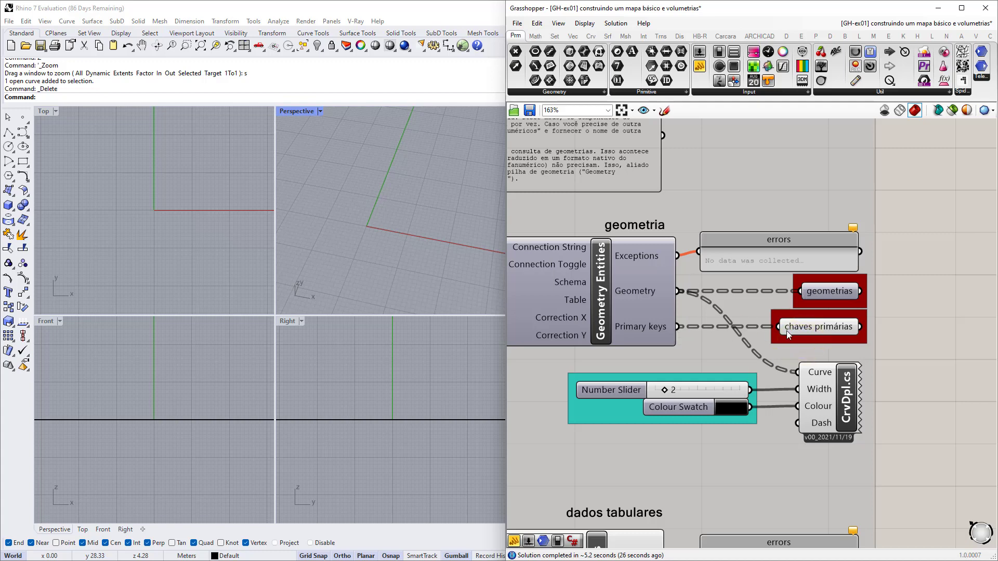
mouse_move(786, 330)
right_click_drag(510, 202, 550, 201)
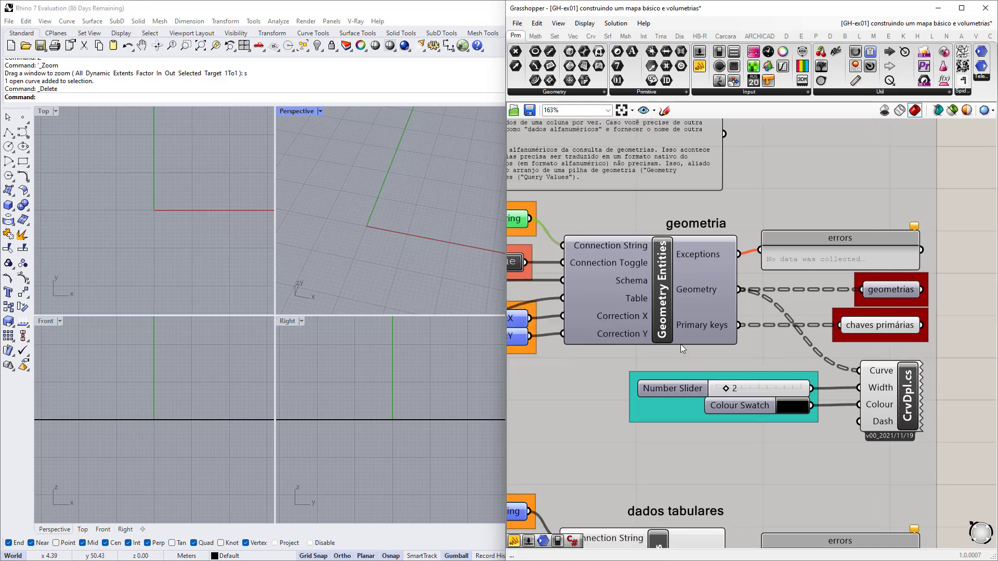
scroll(703, 344, "down", 3)
right_click_drag(622, 339, 807, 313)
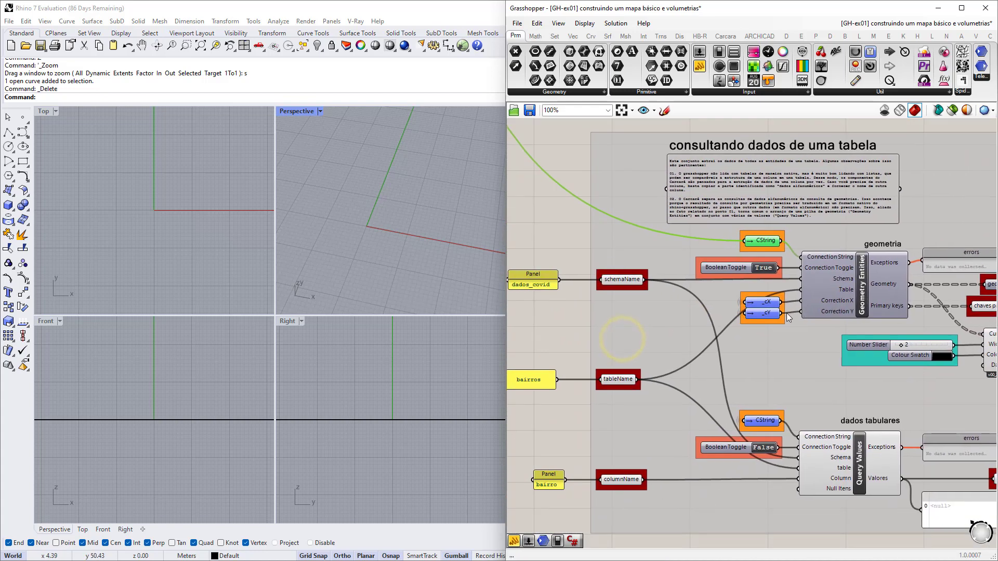
scroll(790, 318, "down", 1)
right_click_drag(729, 332, 733, 317)
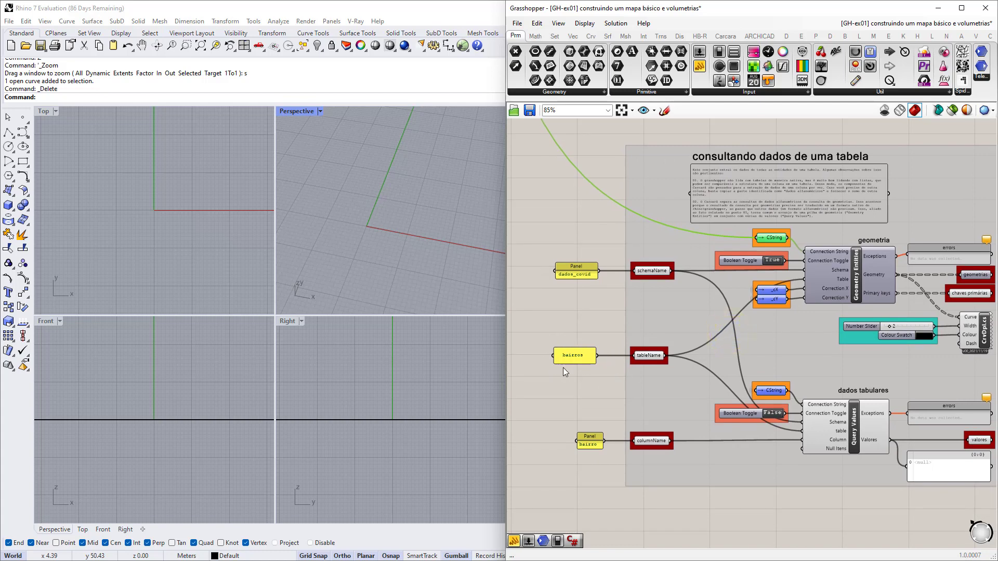
scroll(837, 266, "up", 4)
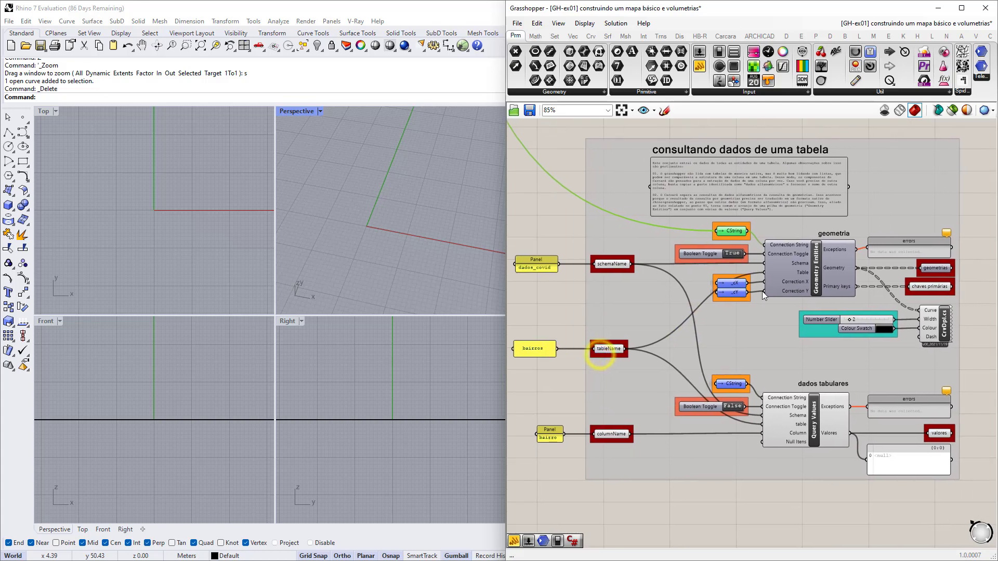
right_click_drag(795, 296, 716, 326)
scroll(742, 320, "down", 2)
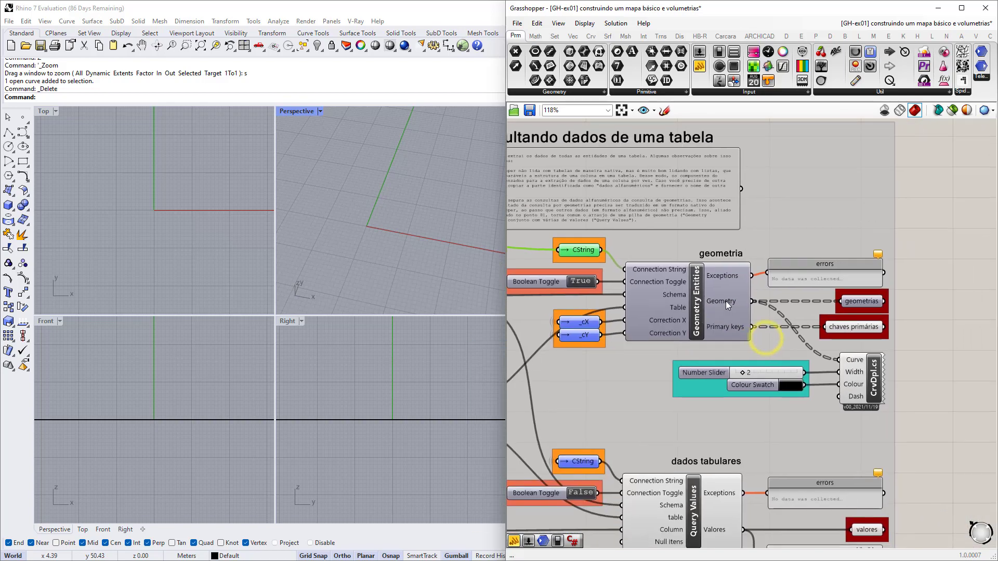
Maximize the Perspective viewport, then zoom out and rotate to show the neighbourhood outline map.
scroll(711, 303, "up", 2)
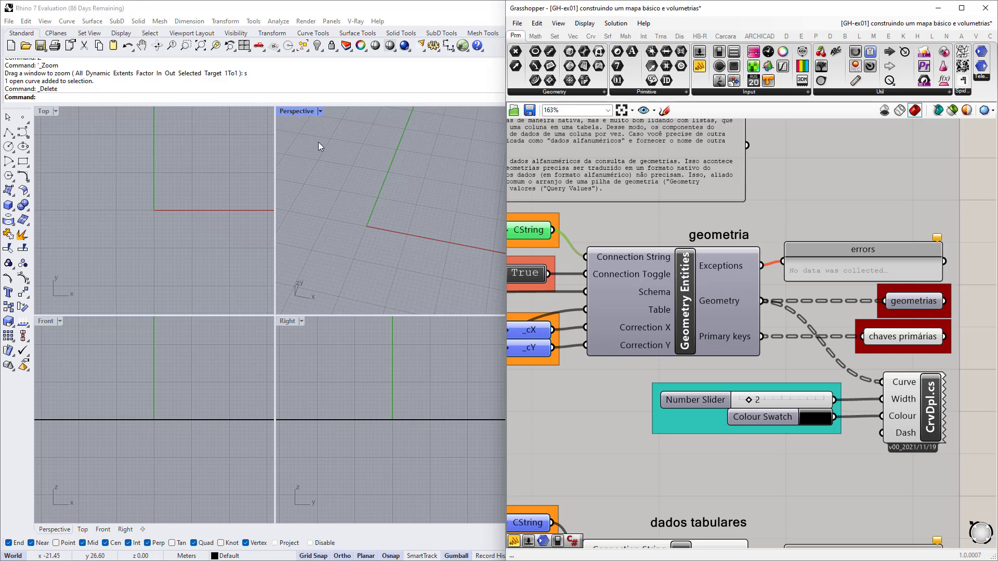
double_click(297, 111)
scroll(244, 289, "down", 10)
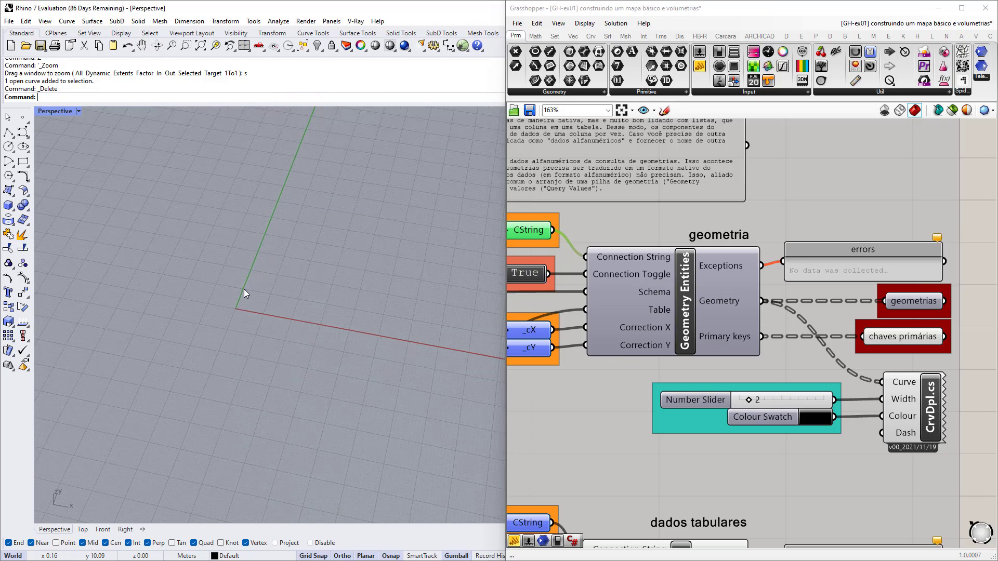
scroll(244, 289, "down", 10)
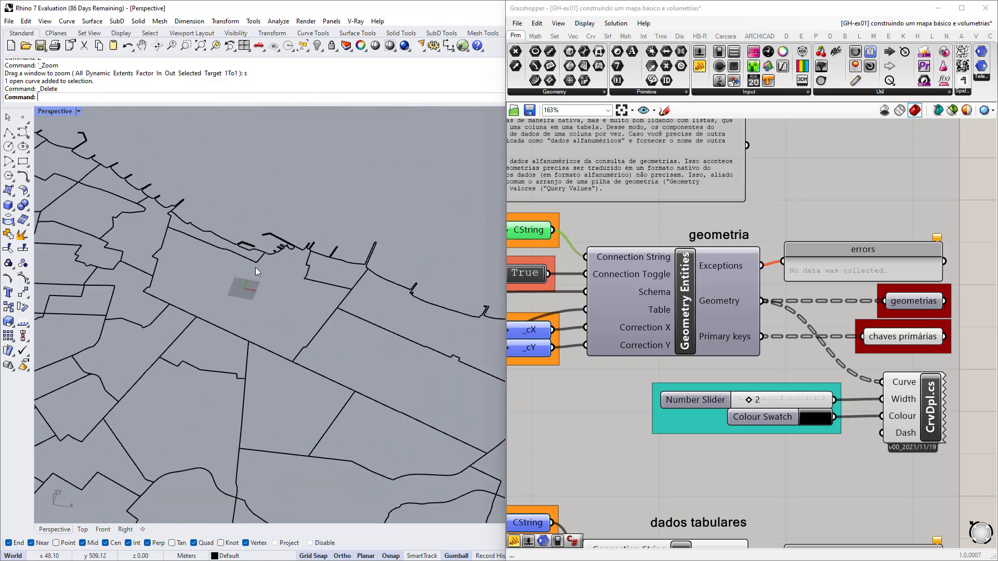
right_click_drag(238, 277, 244, 307)
scroll(228, 258, "up", 4)
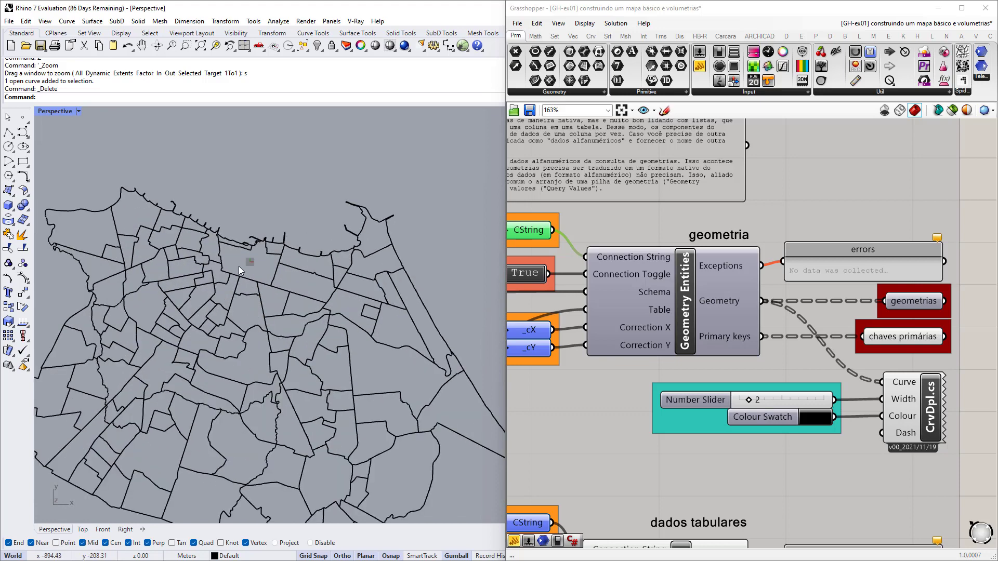
scroll(238, 265, "up", 6)
scroll(279, 252, "up", 1)
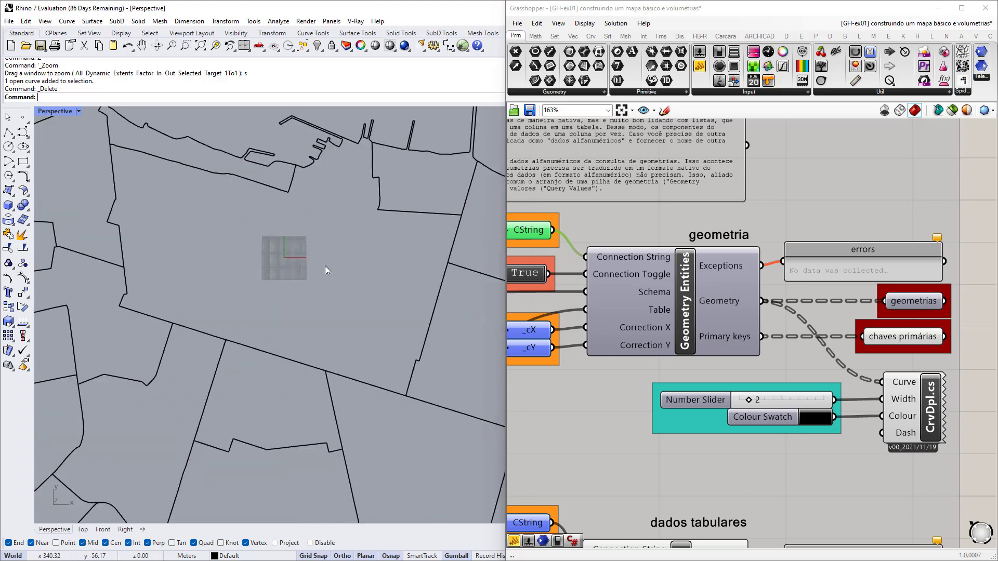
scroll(297, 267, "up", 3)
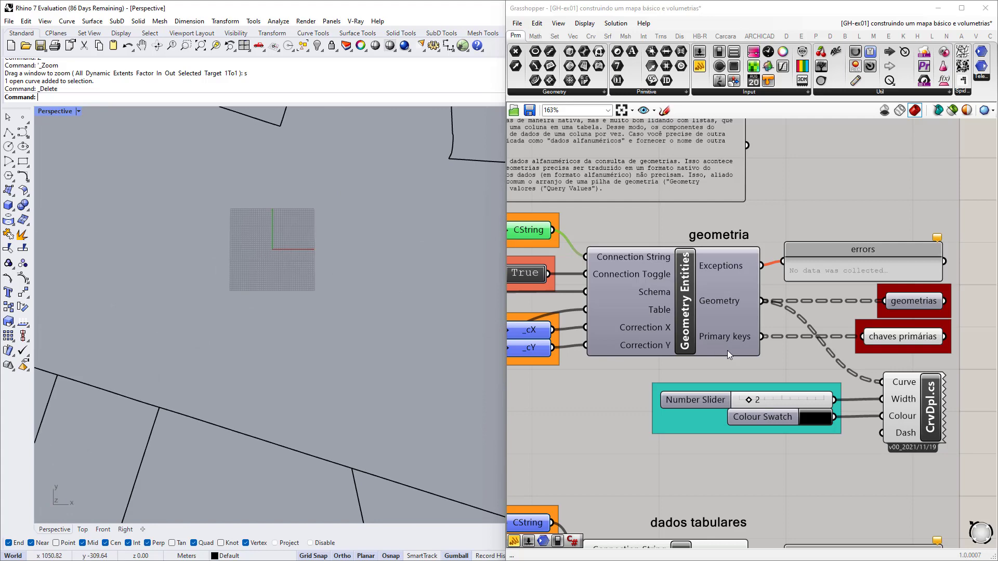
scroll(727, 350, "down", 2)
scroll(645, 335, "up", 4)
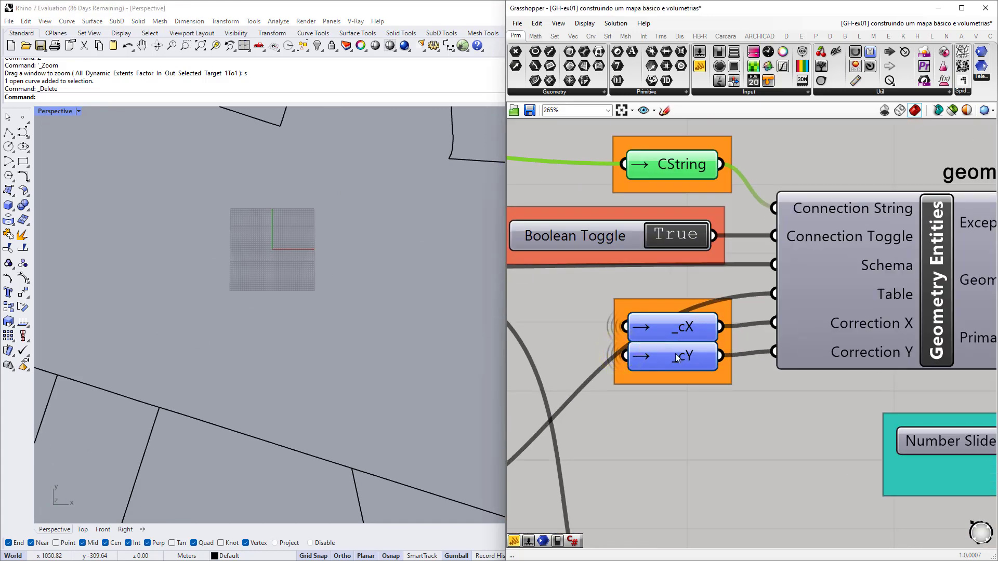
left_click(679, 331)
scroll(691, 335, "down", 6)
scroll(581, 267, "up", 5)
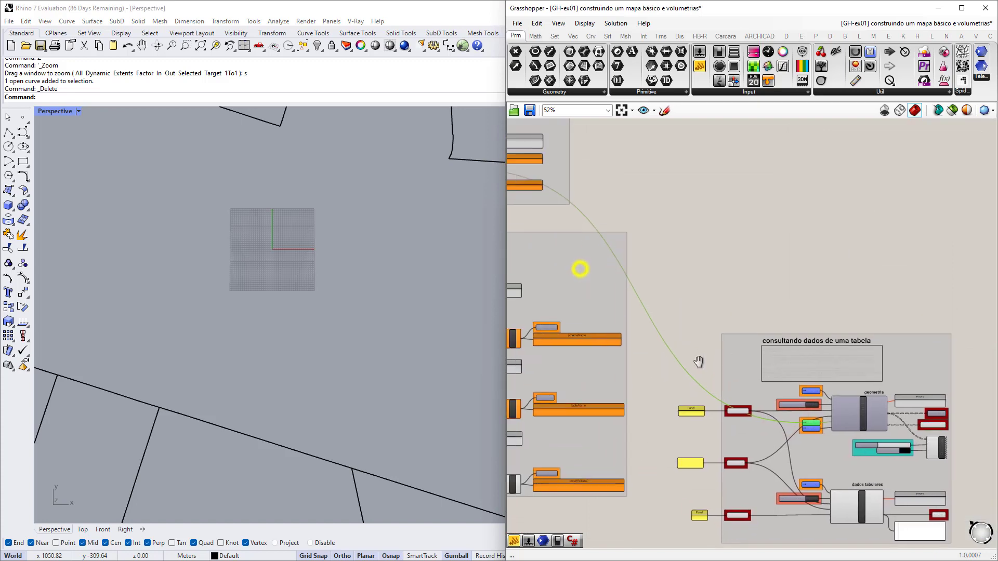
scroll(702, 289, "down", 5)
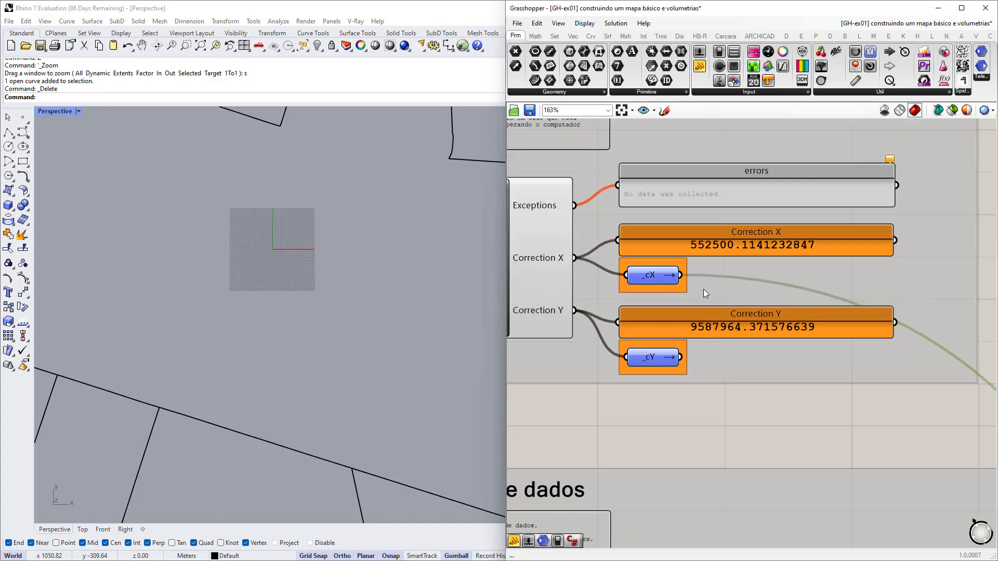
scroll(616, 335, "up", 7)
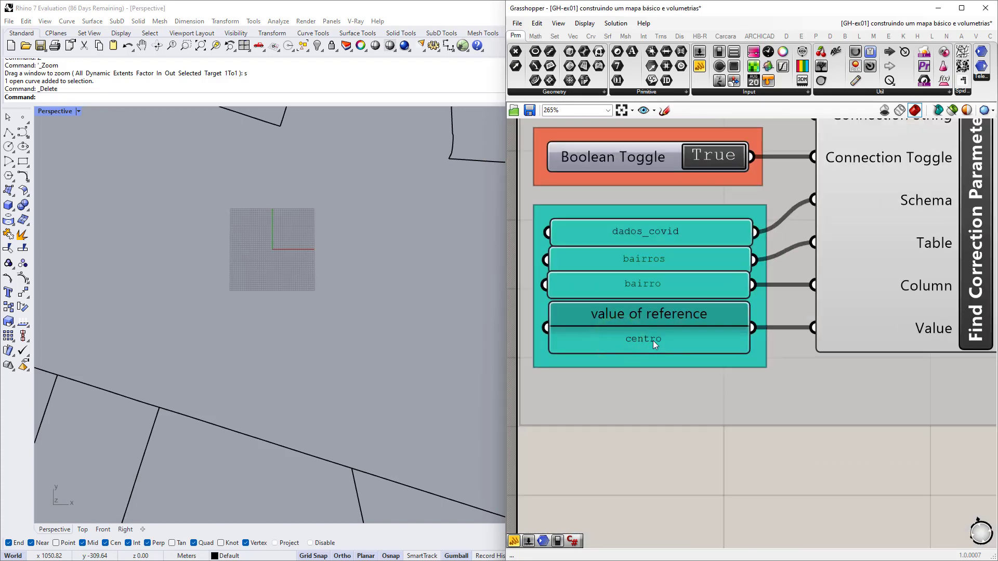
scroll(304, 266, "down", 6)
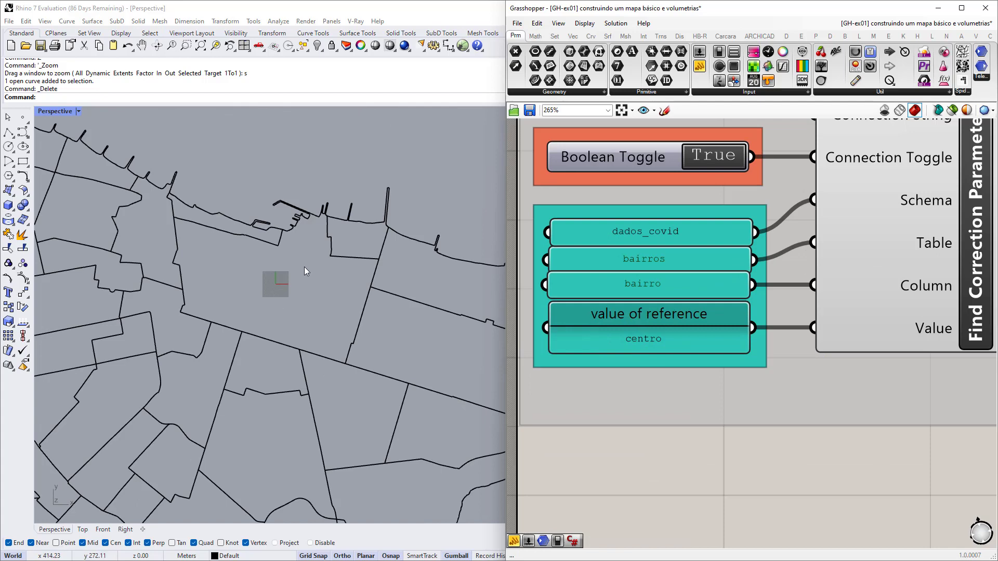
Replace centro with aldeota, giving Correction X 555244.5503147117 and Y 9586856.010724783.
double_click(647, 338)
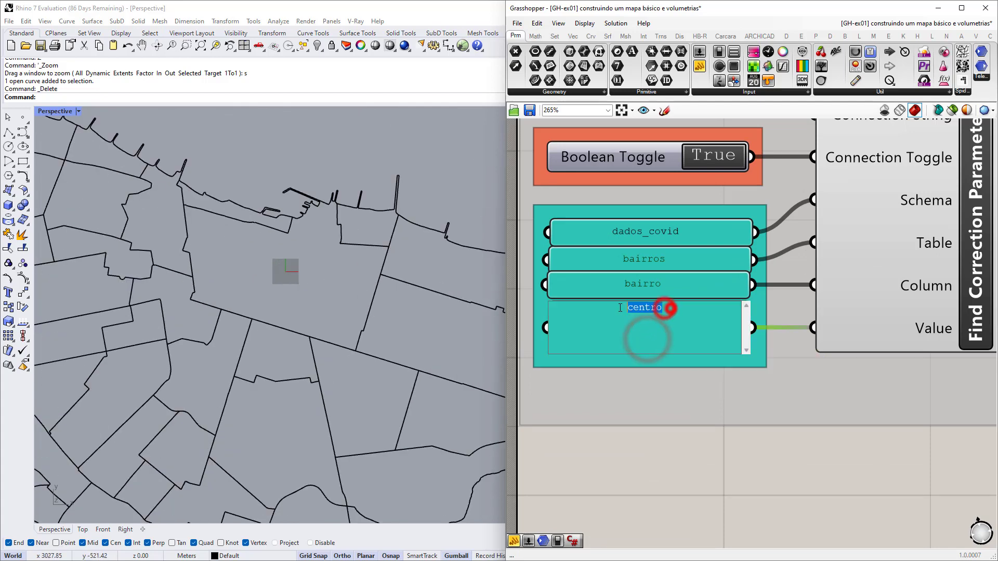
type("aldeota")
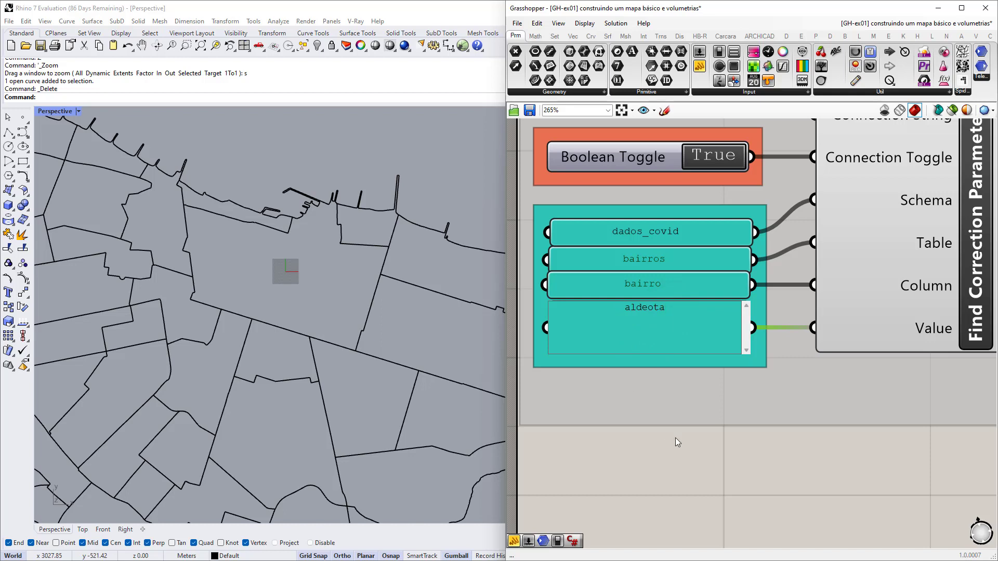
left_click(684, 409)
scroll(289, 284, "down", 5)
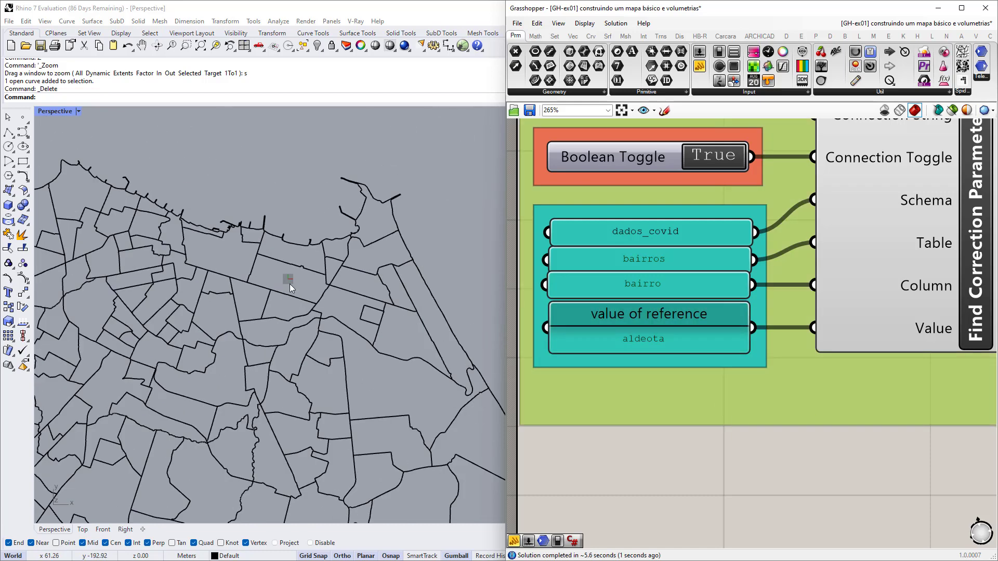
scroll(289, 284, "down", 5)
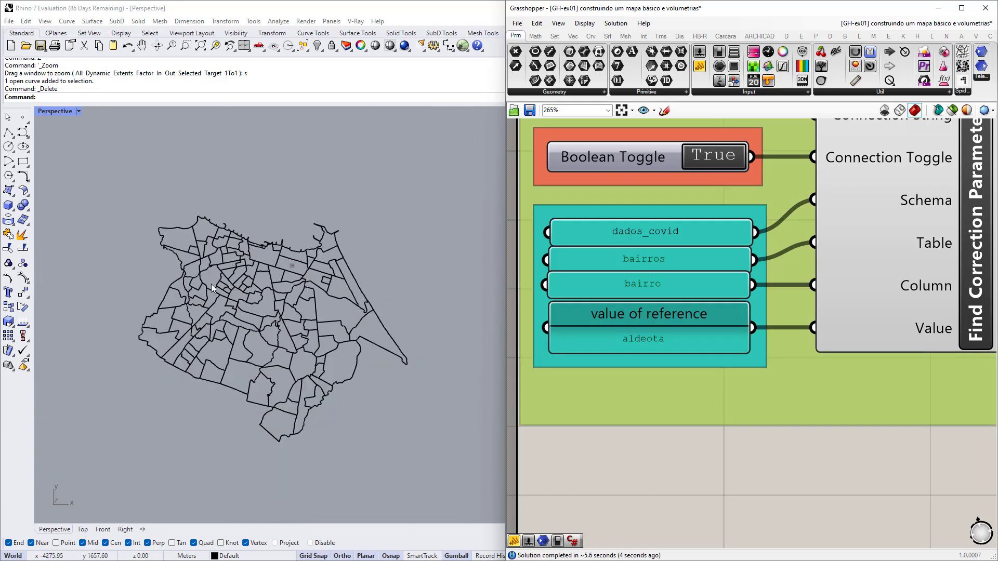
scroll(291, 264, "up", 10)
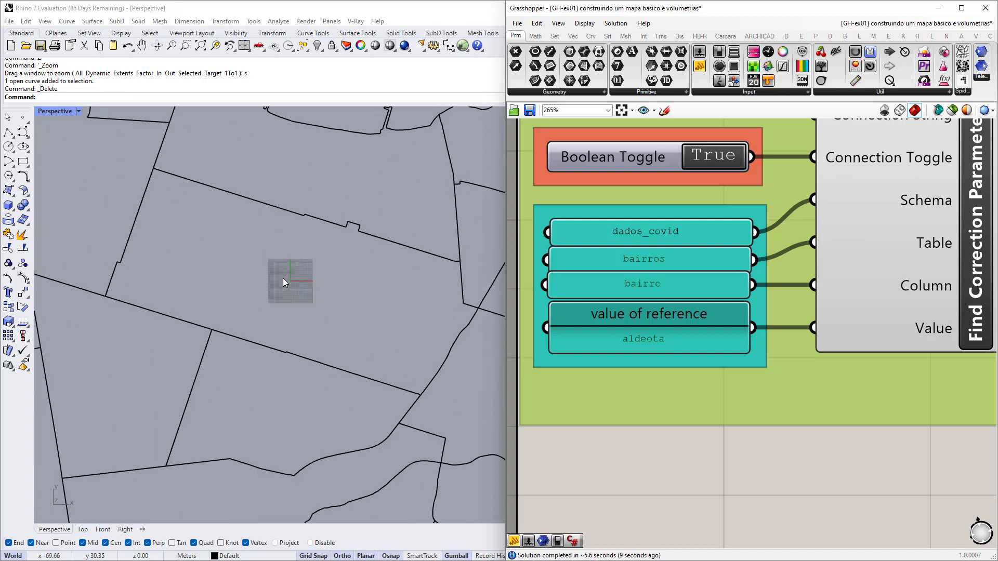
scroll(283, 279, "down", 8)
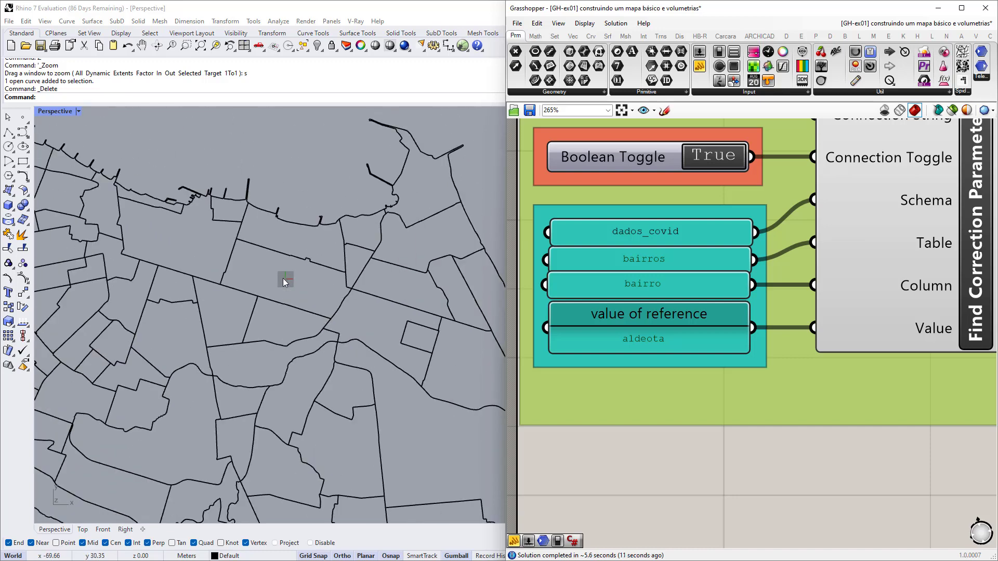
scroll(301, 239, "down", 3)
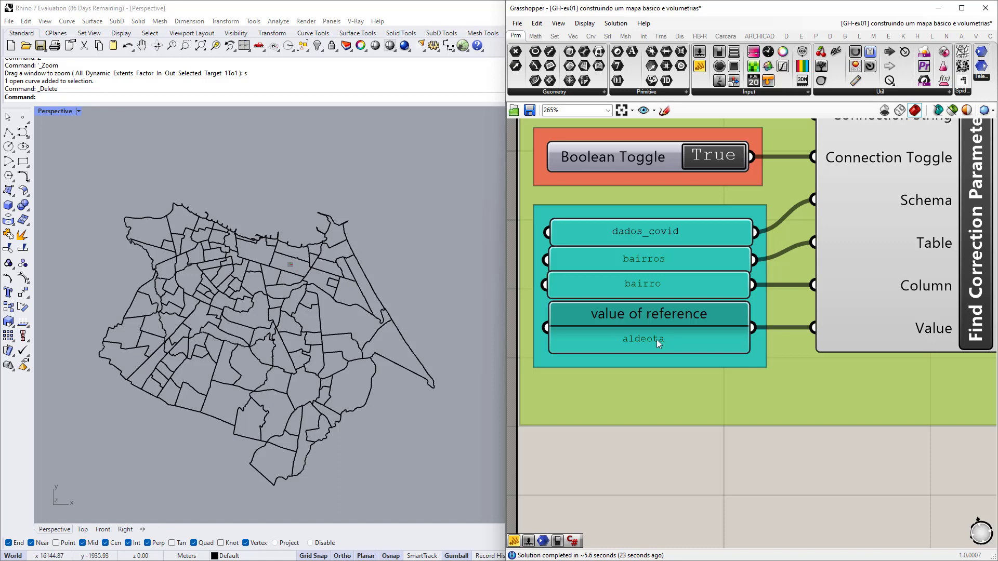
scroll(656, 339, "down", 3)
scroll(760, 309, "up", 3)
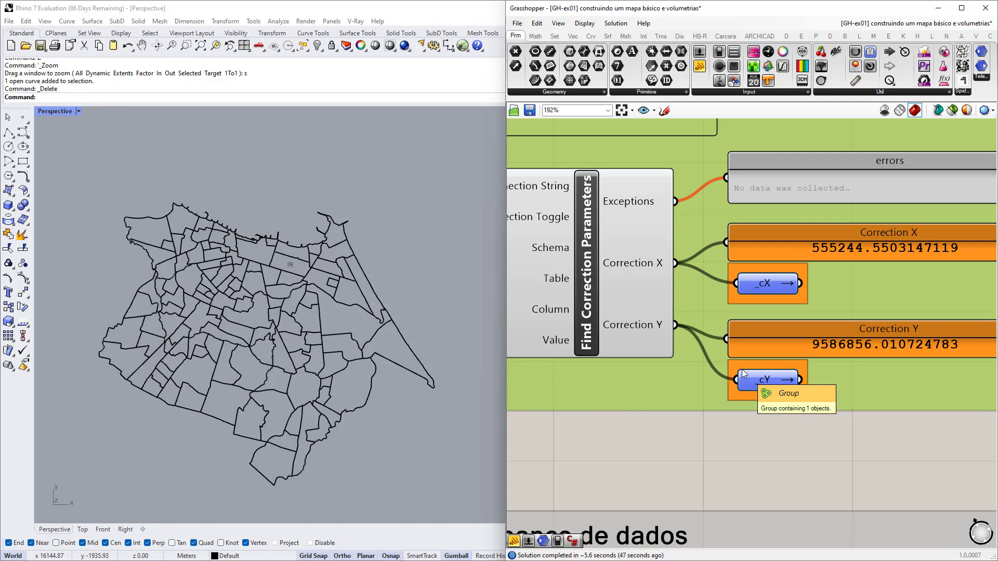
scroll(865, 385, "down", 3)
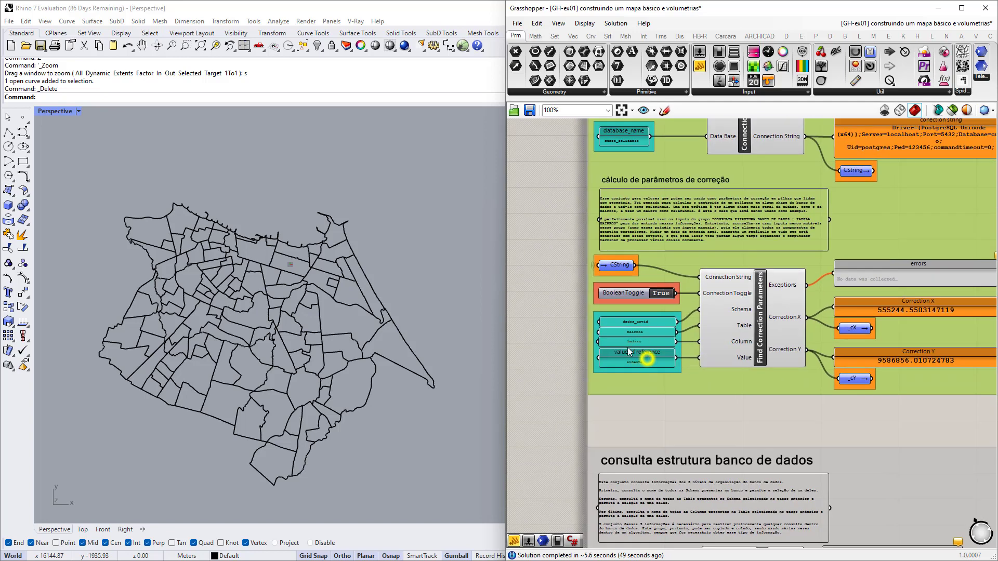
scroll(668, 376, "up", 3)
scroll(668, 376, "up", 3)
scroll(659, 378, "down", 2)
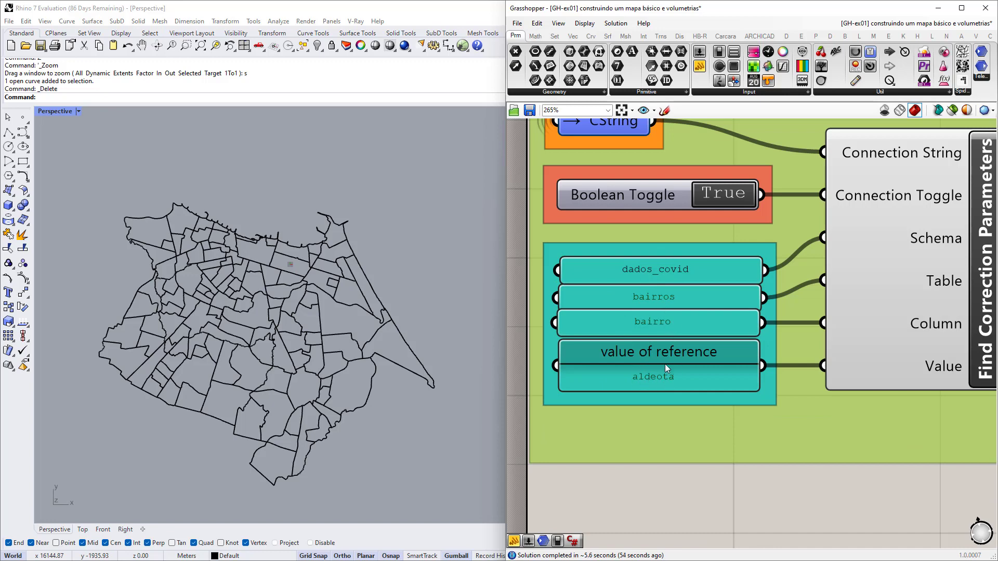
scroll(666, 364, "down", 2)
scroll(747, 365, "up", 2)
right_click_drag(985, 363, 691, 364)
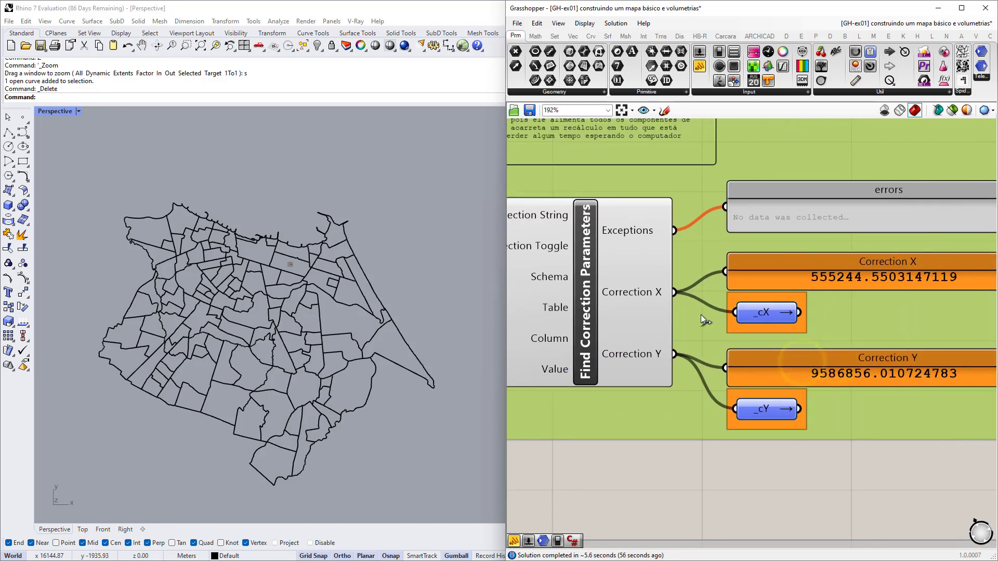
scroll(273, 264, "up", 5)
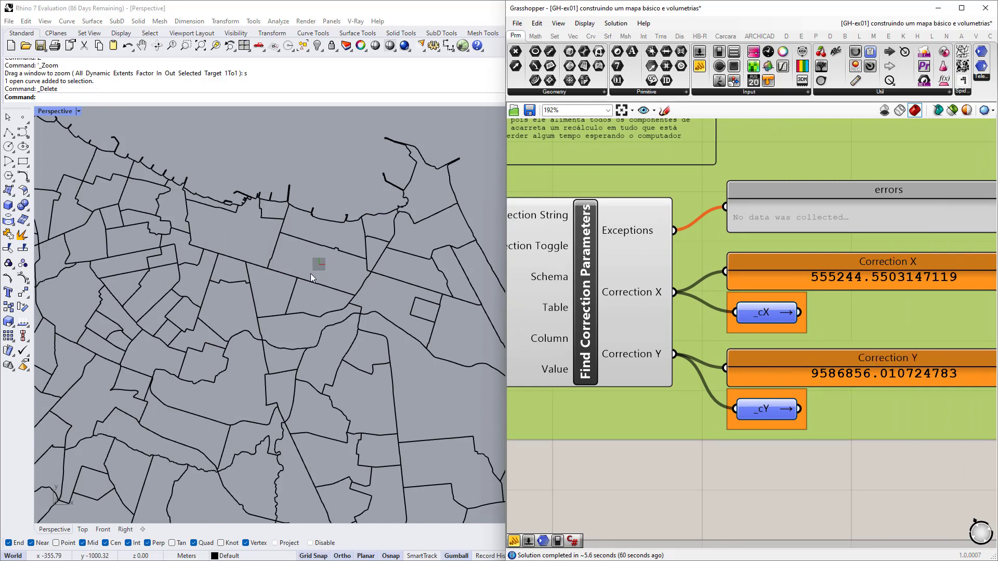
scroll(326, 273, "up", 5)
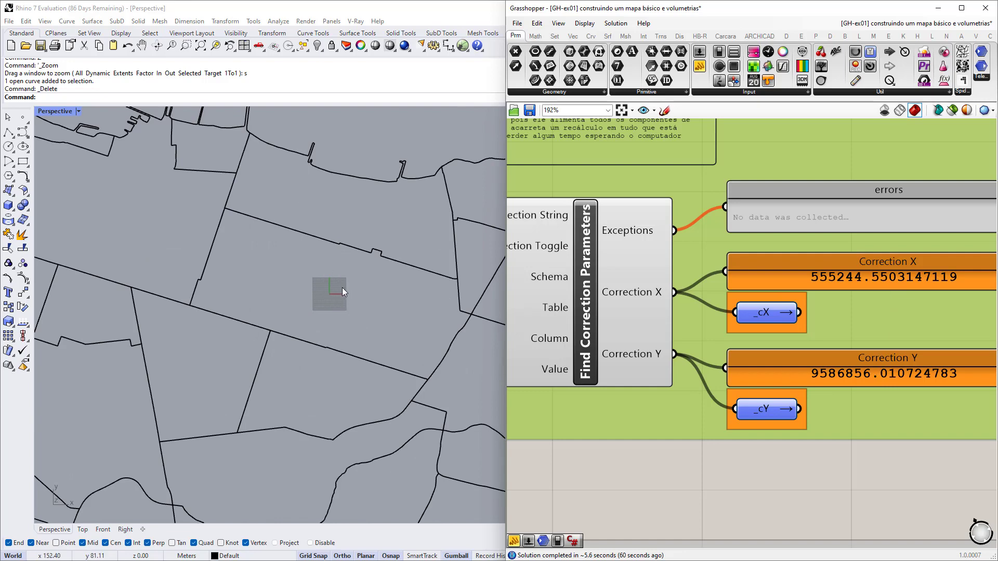
scroll(329, 294, "down", 5)
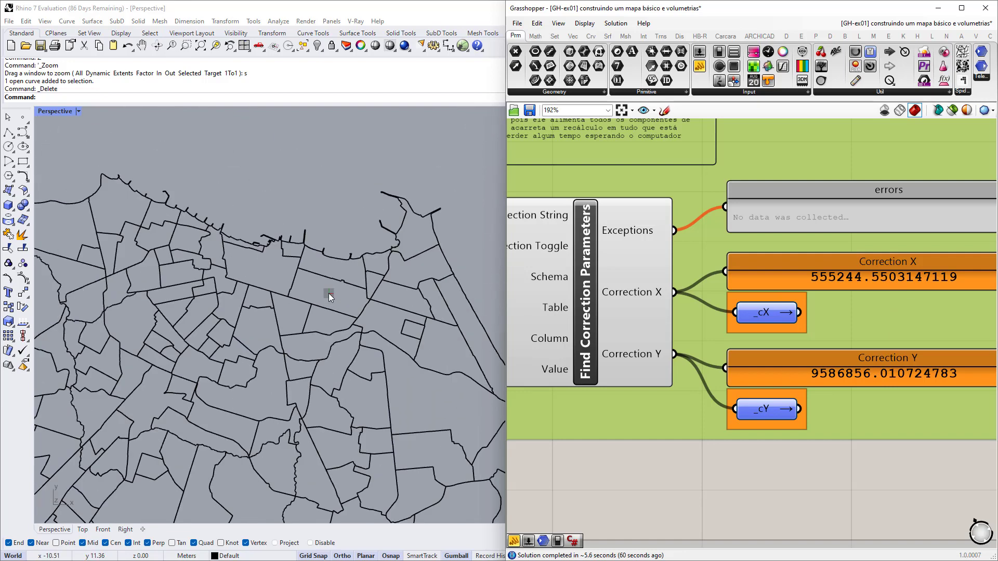
scroll(730, 336, "down", 8)
right_click_drag(826, 370, 767, 300)
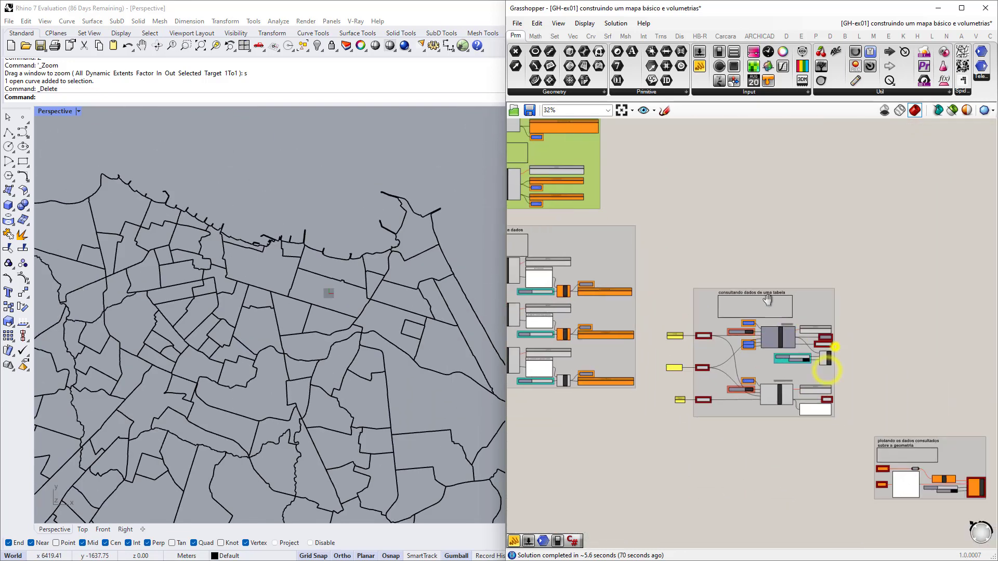
right_click_drag(812, 362, 748, 318)
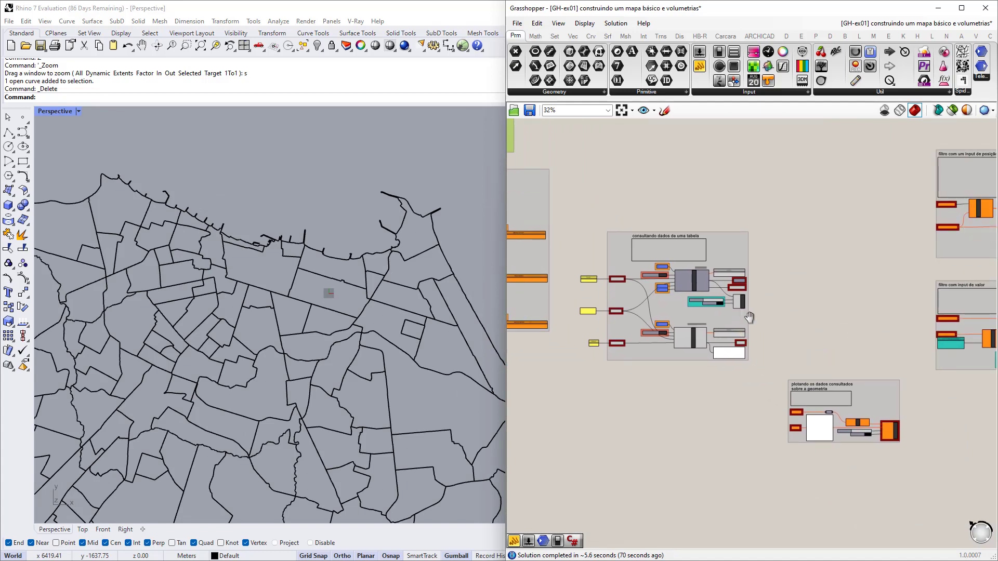
scroll(659, 318, "up", 5)
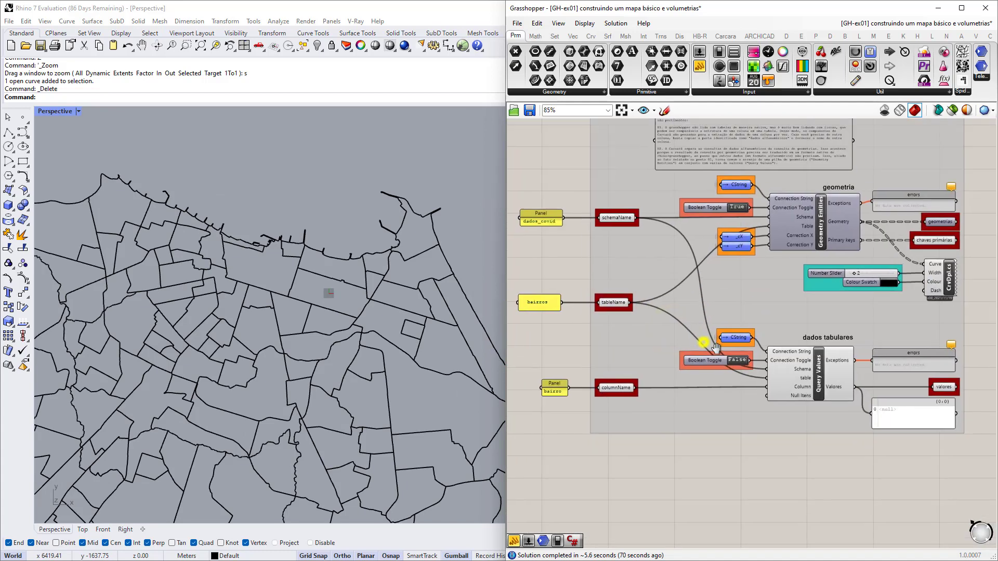
right_click_drag(873, 363, 838, 357)
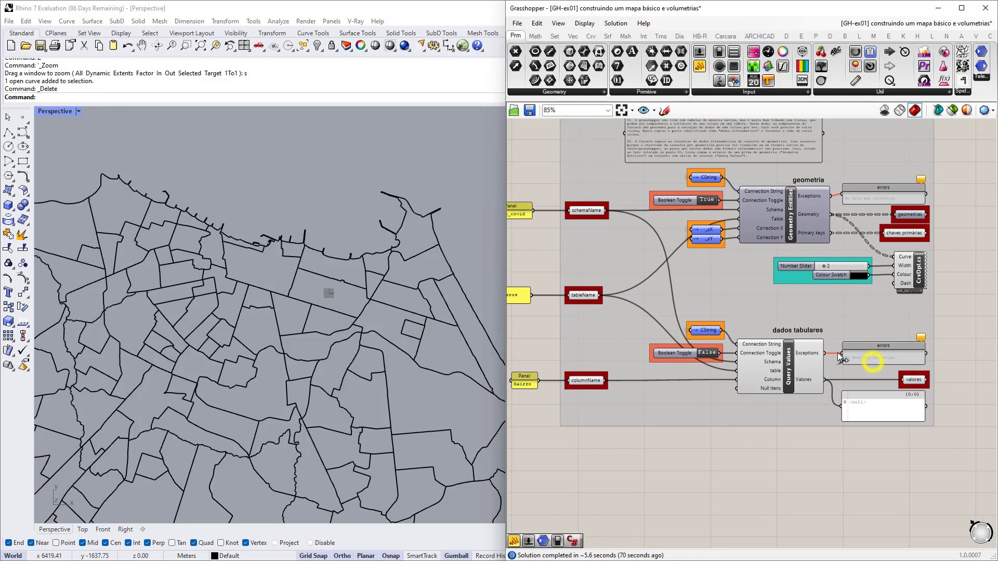
scroll(834, 354, "up", 1)
scroll(771, 228, "up", 2)
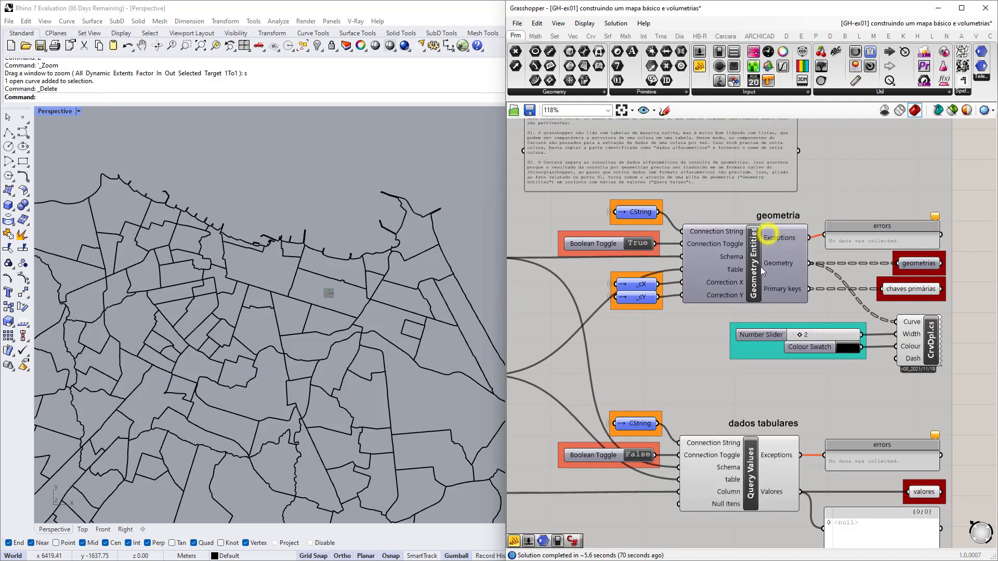
scroll(760, 266, "up", 3)
mouse_move(743, 257)
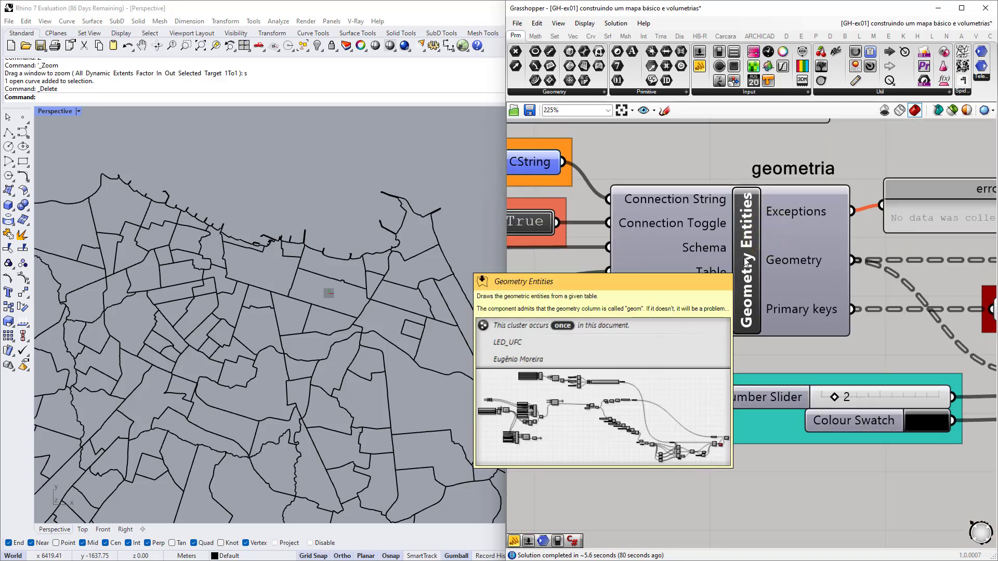
scroll(743, 257, "down", 2)
right_click_drag(770, 302, 663, 316)
scroll(660, 313, "up", 2)
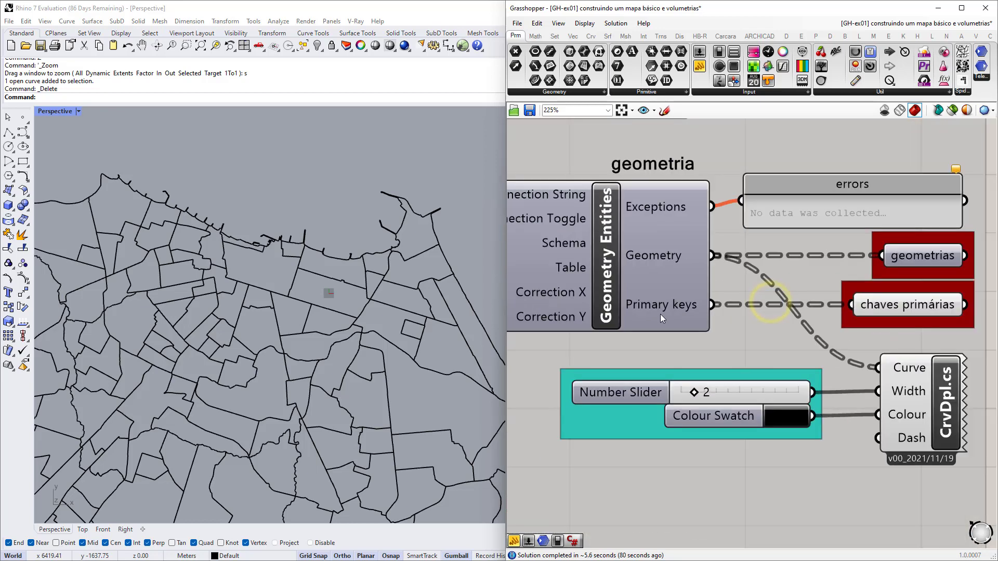
mouse_move(661, 308)
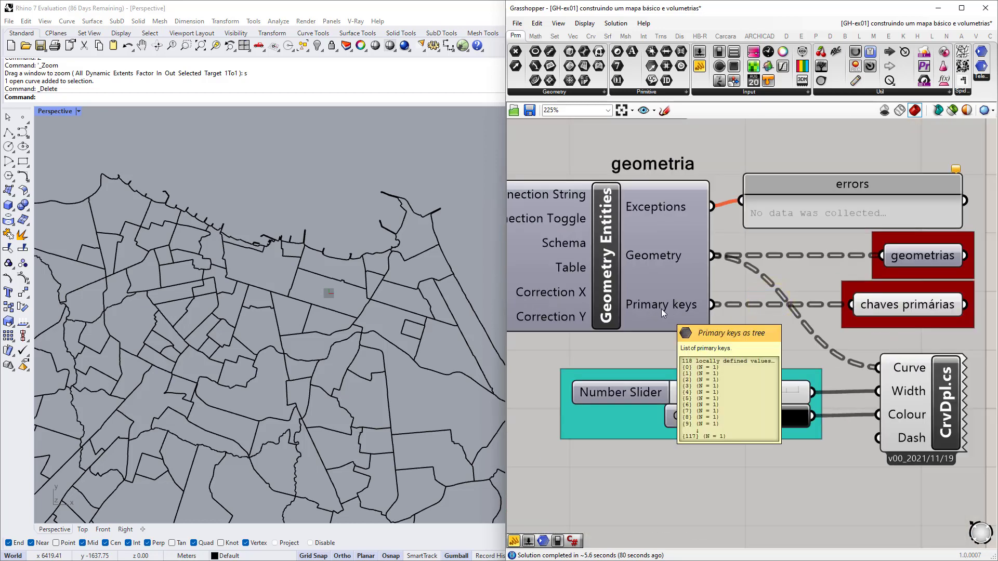
scroll(661, 309, "down", 3)
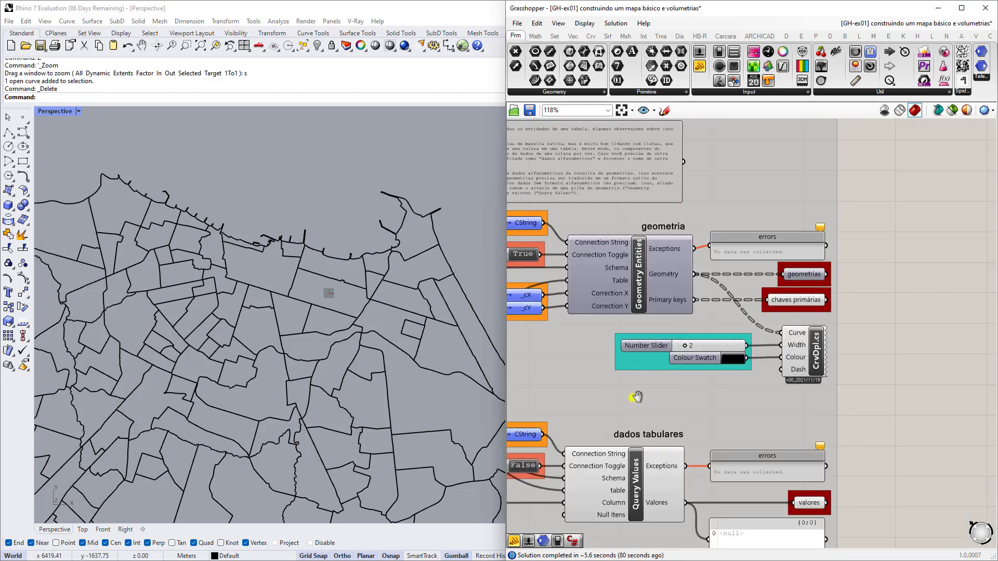
right_click_drag(633, 397, 784, 321)
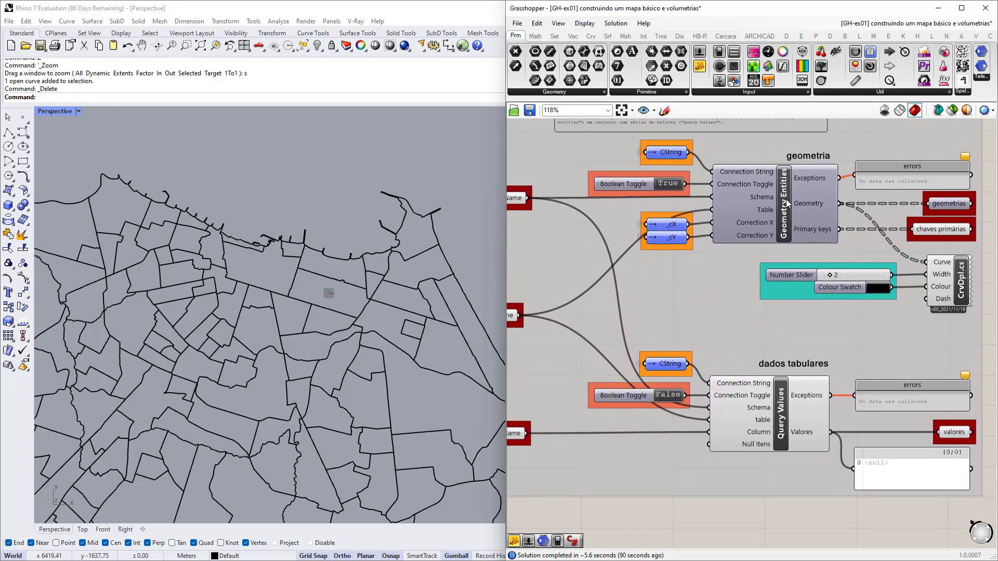
right_click_drag(665, 318, 823, 320)
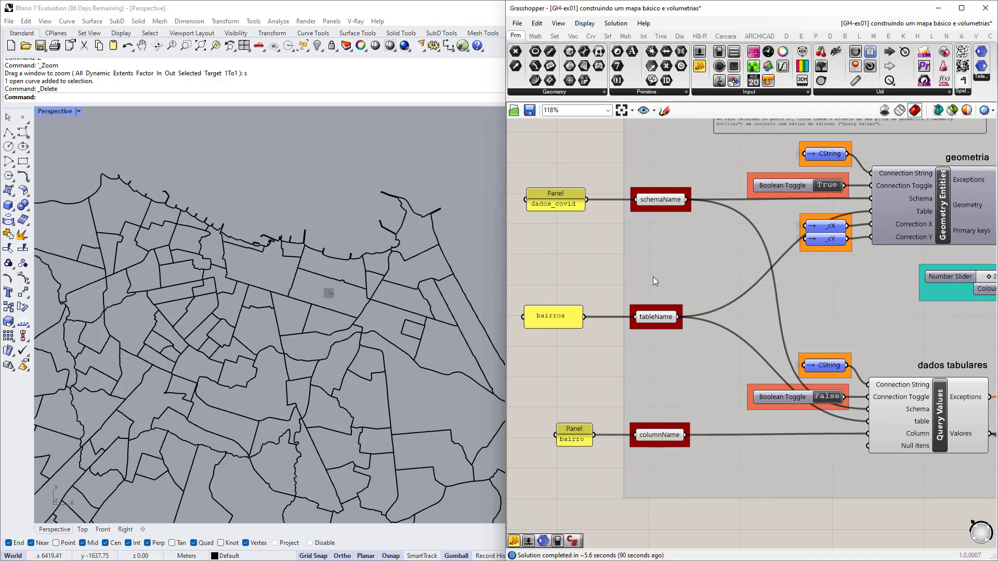
right_click_drag(899, 443, 730, 422)
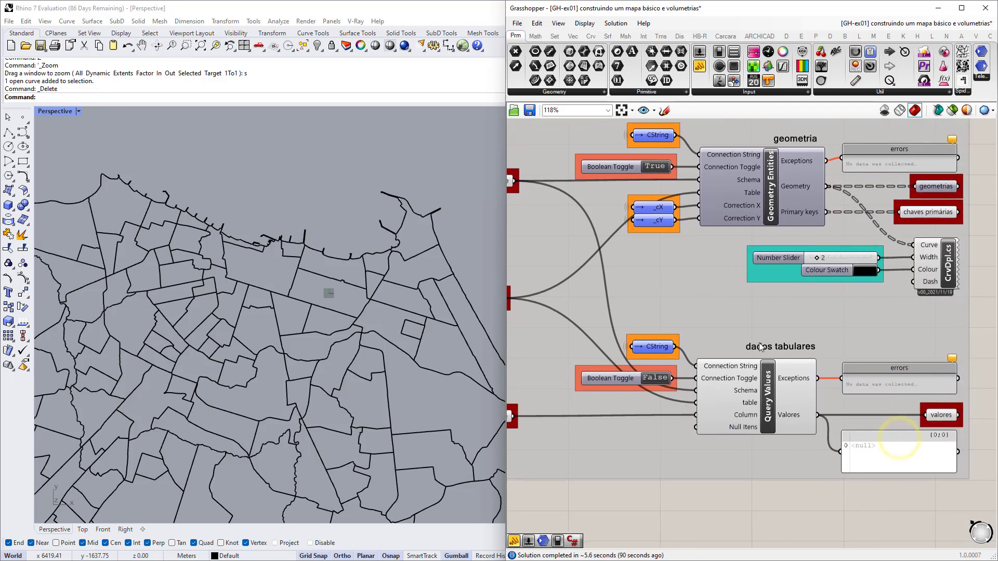
right_click_drag(597, 429, 843, 417)
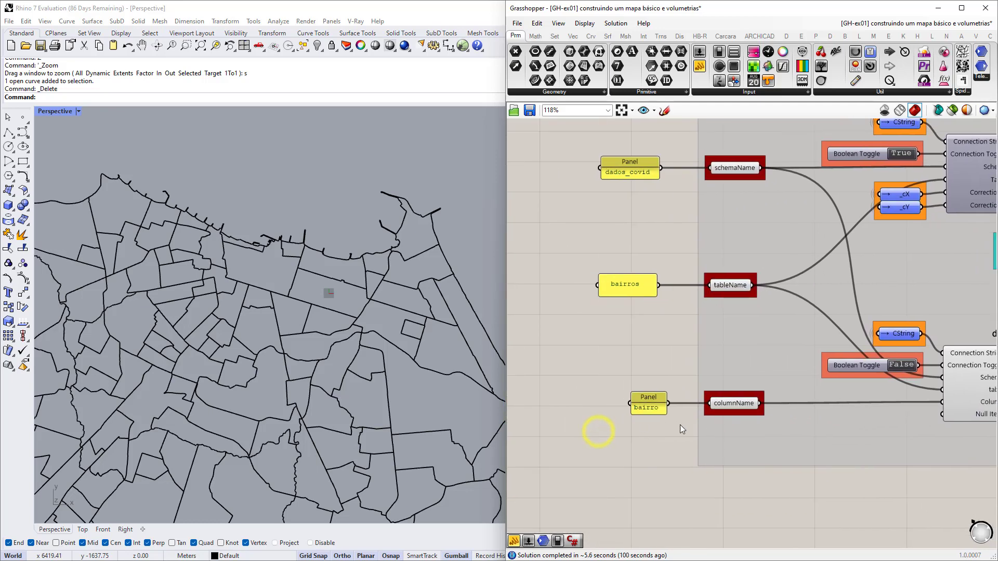
scroll(644, 422, "up", 3)
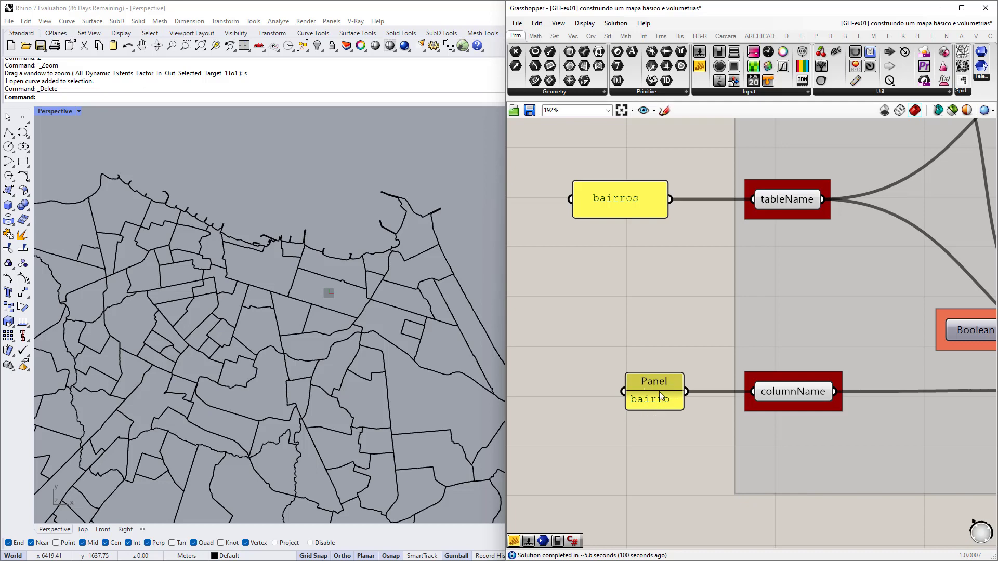
scroll(652, 404, "down", 3)
right_click_drag(815, 419, 652, 410)
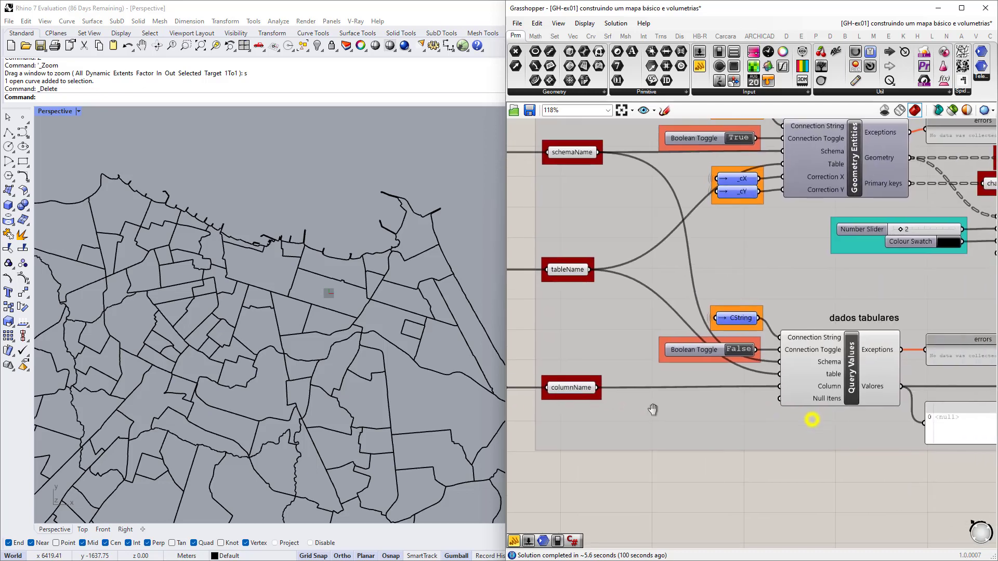
scroll(907, 390, "up", 6)
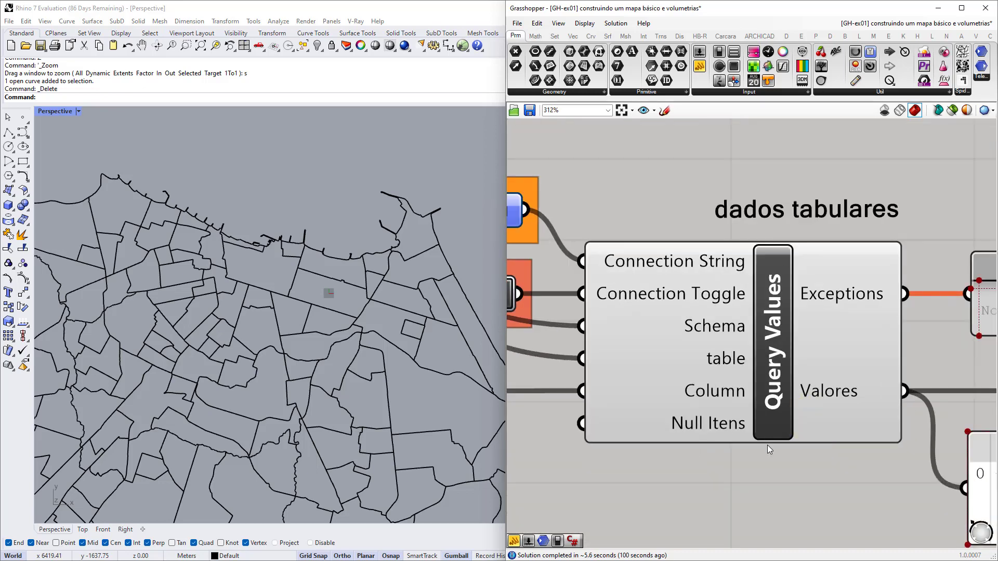
scroll(790, 311, "down", 5)
scroll(601, 329, "up", 5)
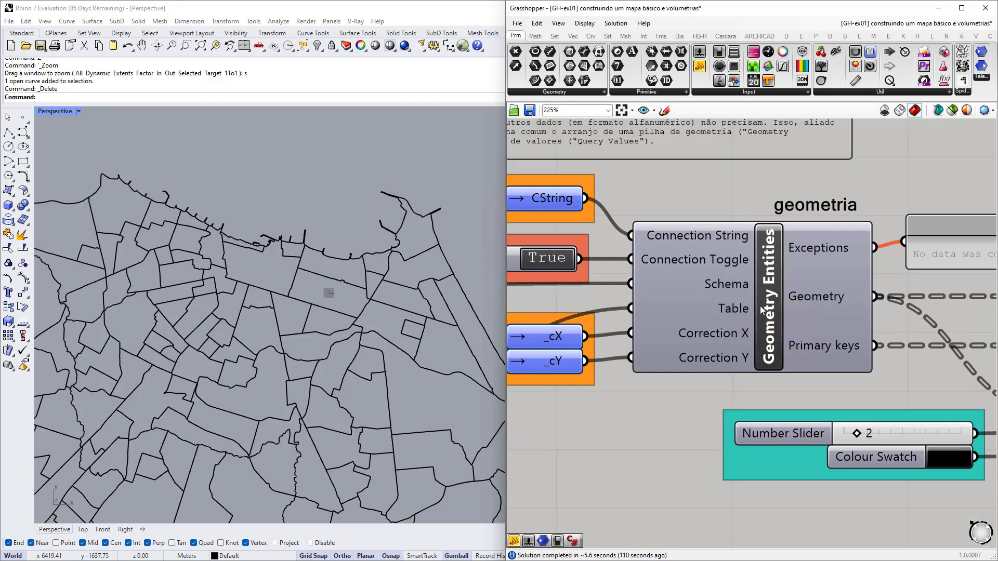
scroll(759, 306, "down", 2)
Browse the Carcara tab's 02.Queries component list, then close it without adding anything.
left_click(726, 36)
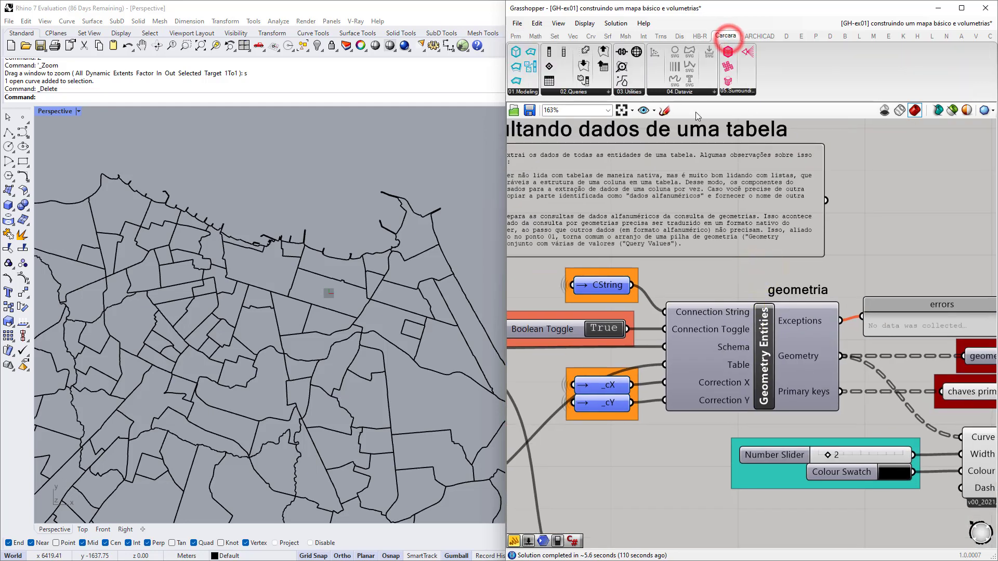
left_click(583, 92)
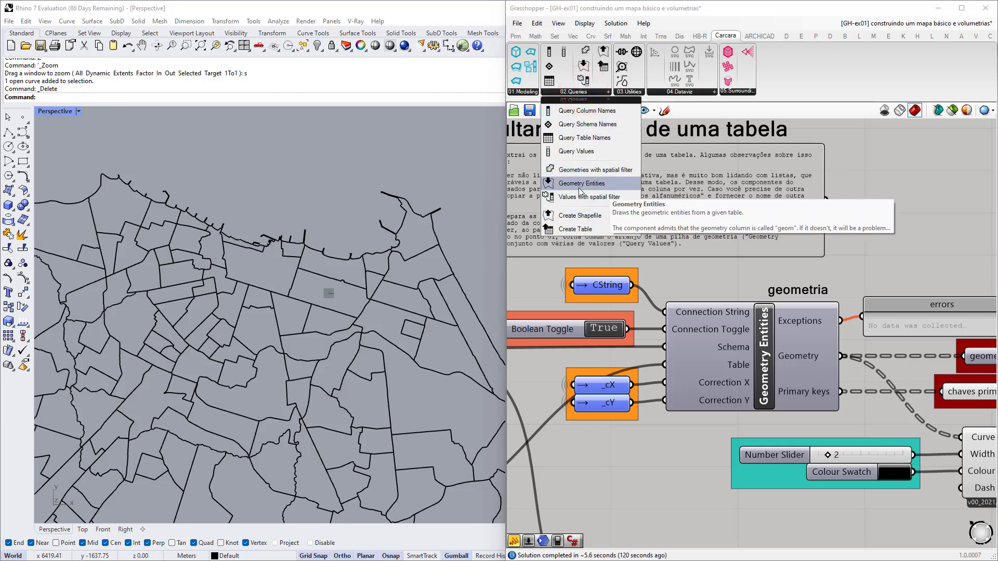
left_click(575, 154)
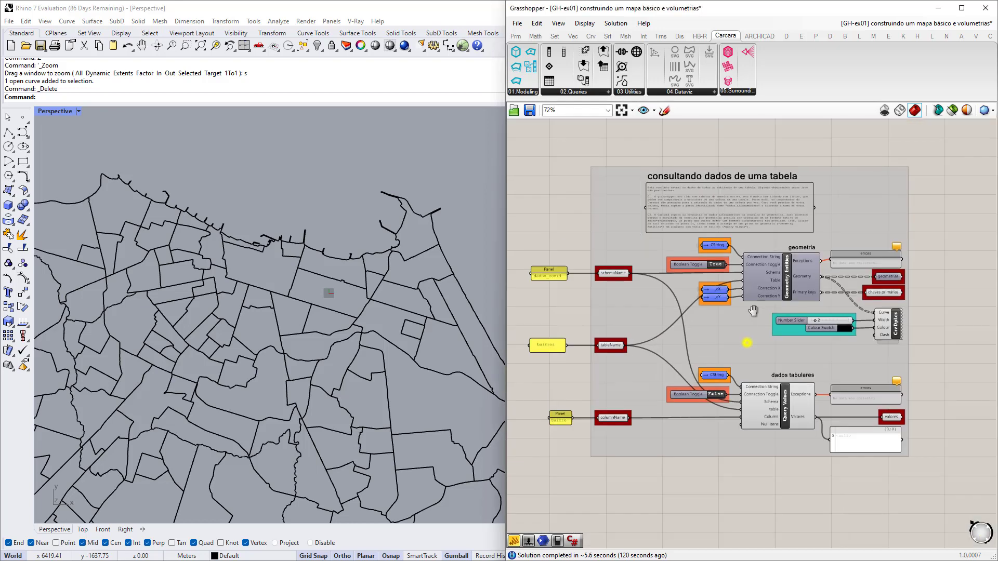
Inspect the CString connection feeding Query Values and its yellow input panels.
scroll(793, 353, "up", 2)
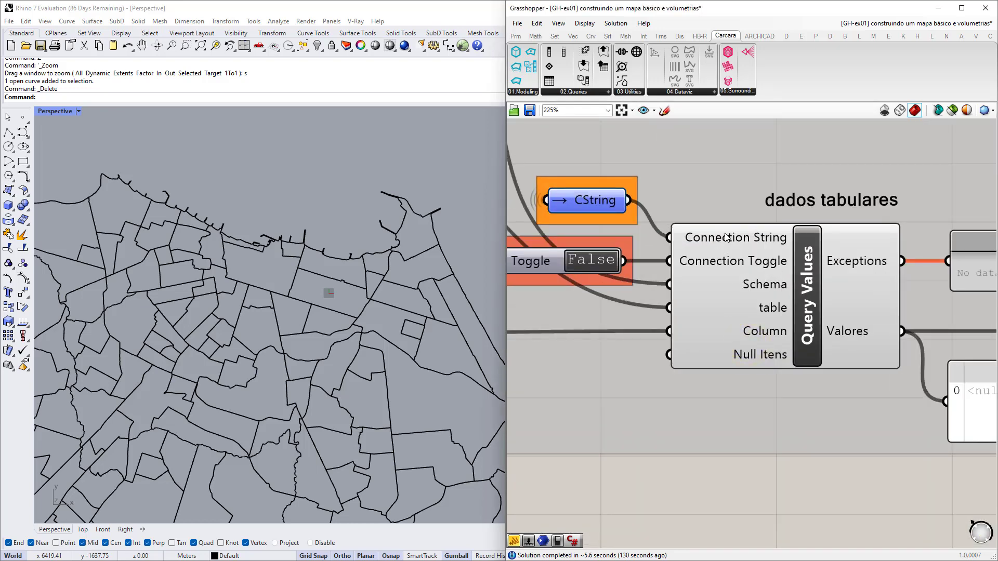
right_click_drag(696, 239, 790, 289)
left_click(670, 249)
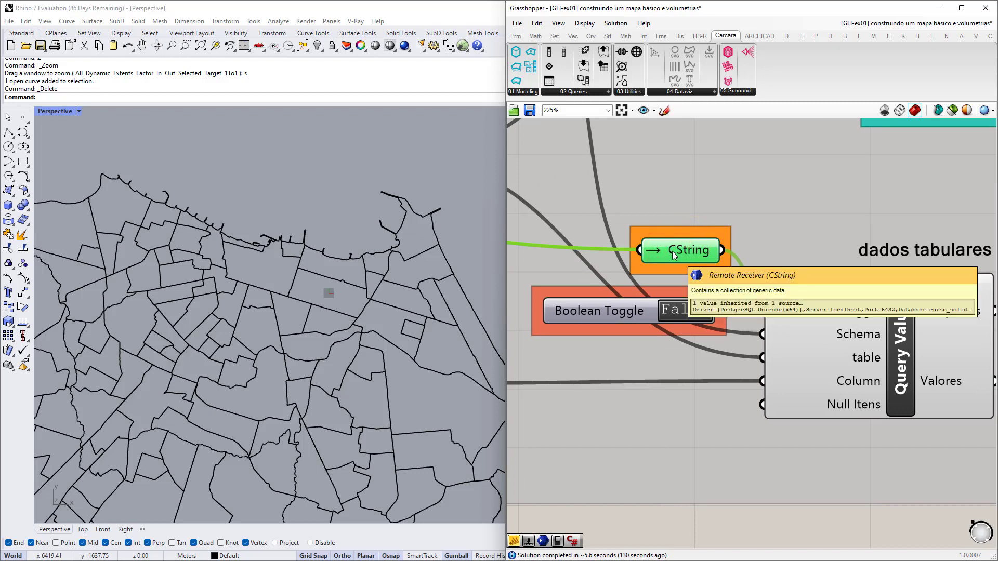
right_click_drag(780, 319, 740, 326)
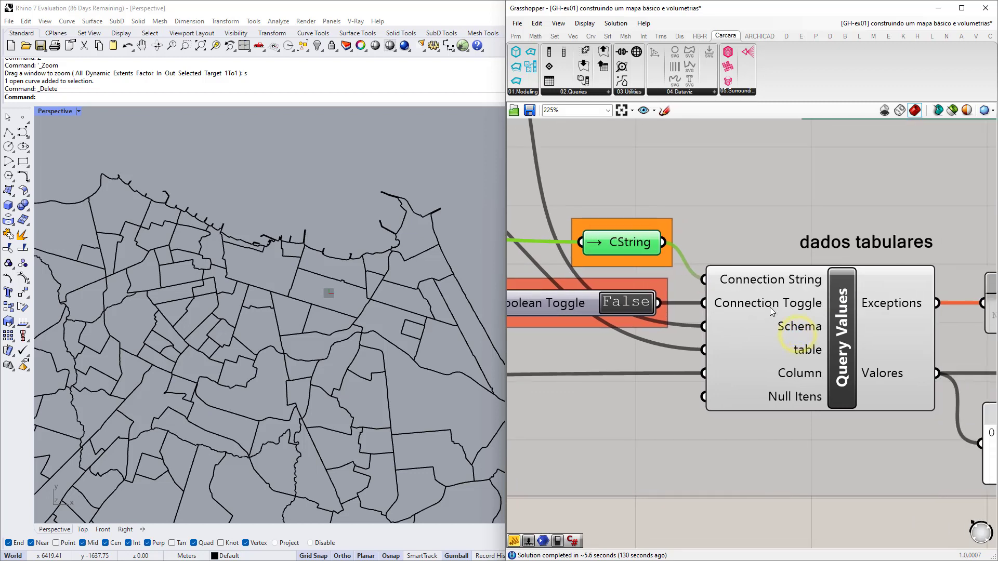
right_click_drag(607, 319, 668, 308)
scroll(728, 323, "down", 4)
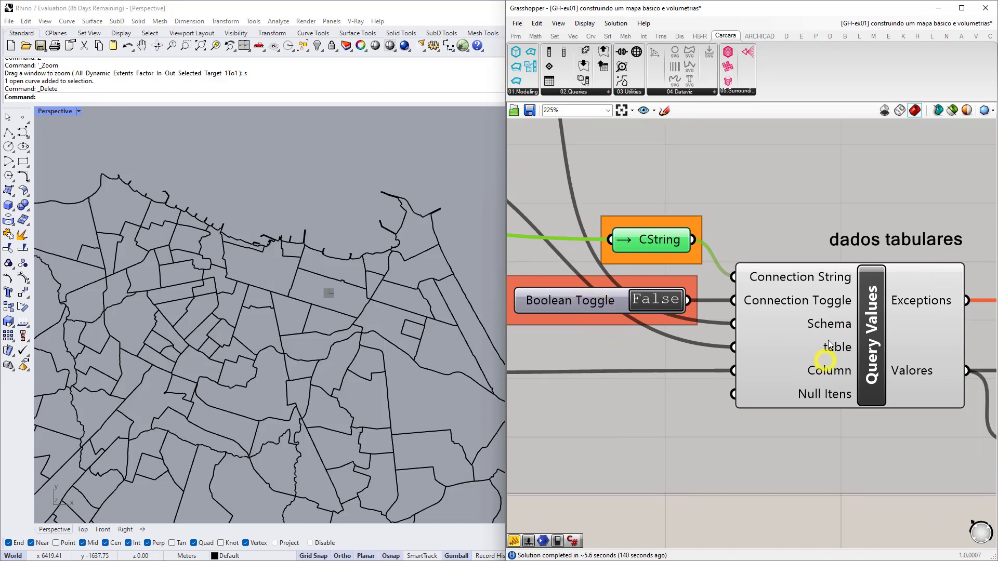
right_click_drag(727, 323, 802, 372)
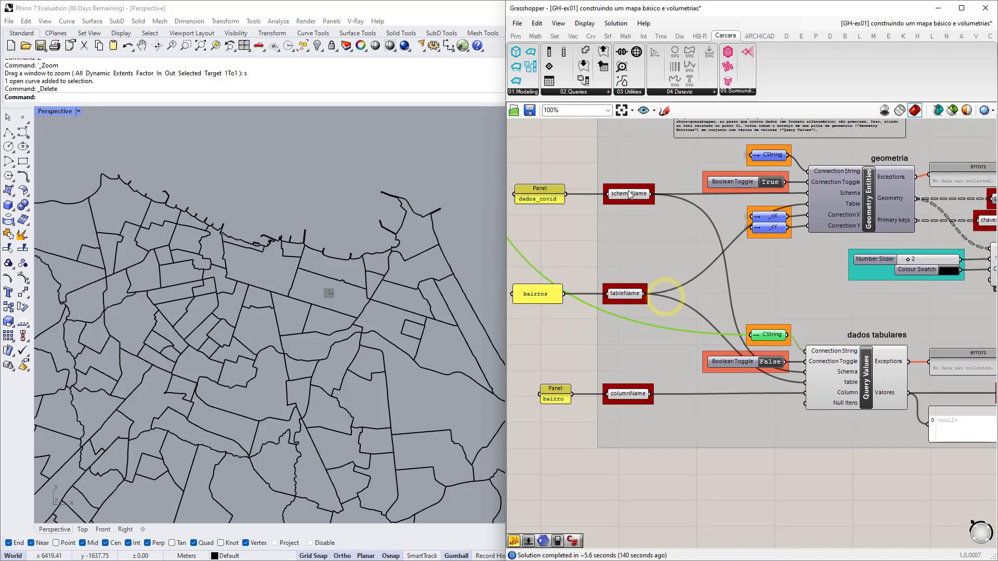
scroll(851, 395, "up", 2)
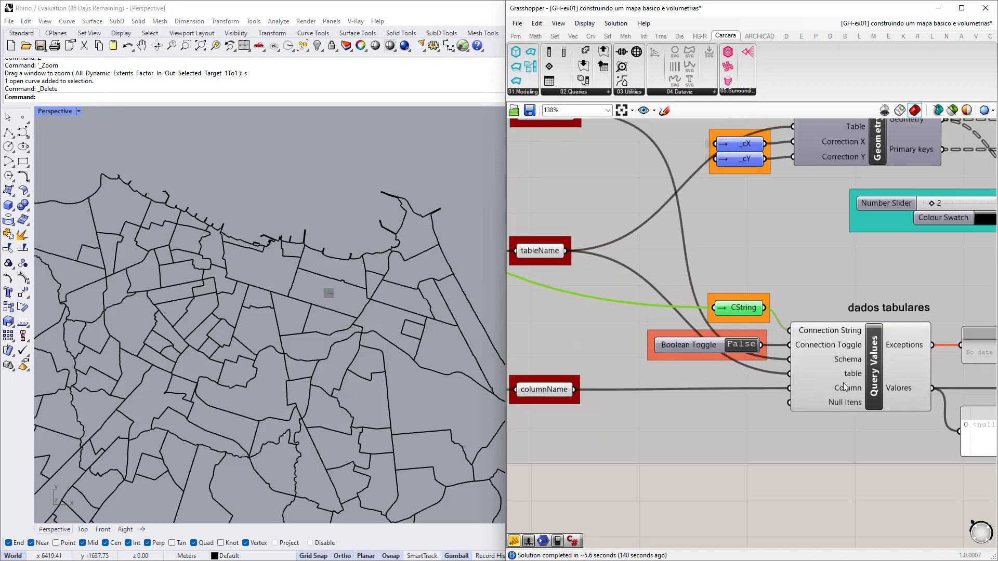
scroll(851, 394, "down", 3)
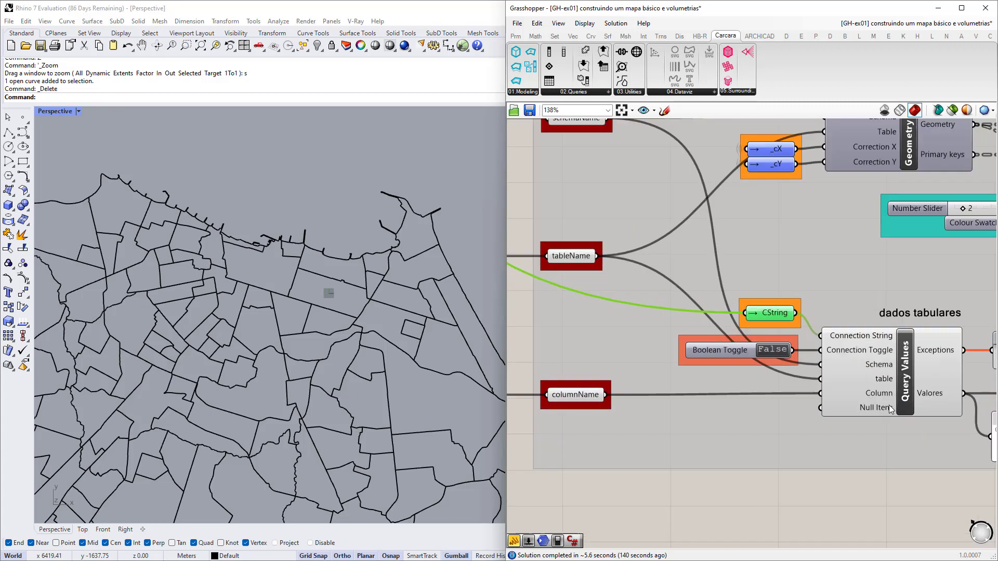
scroll(797, 370, "up", 3)
Set the tabular query's Boolean Toggle to True so values list aerolandia, aeroporto, and onward.
right_click_drag(590, 402, 673, 402)
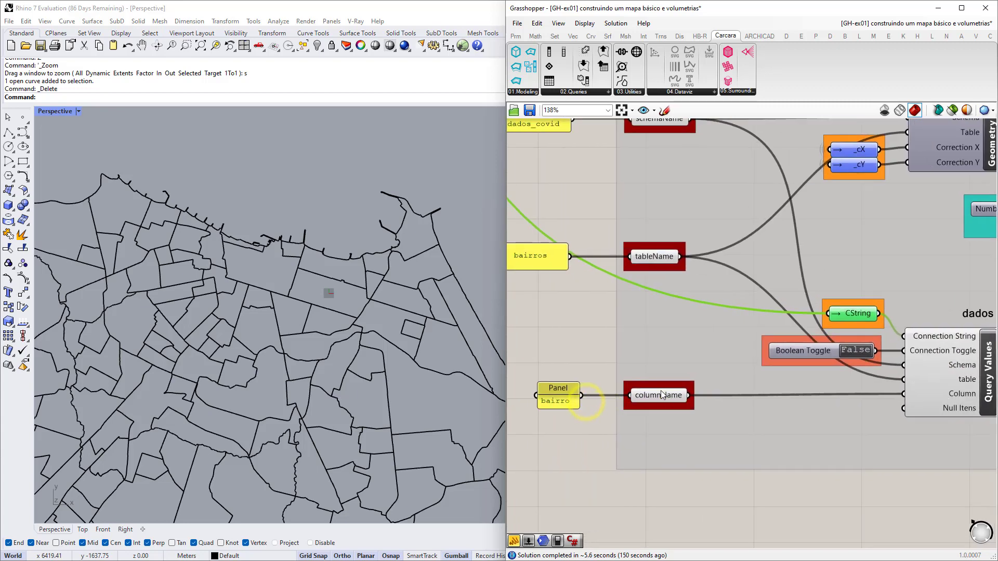
scroll(660, 390, "down", 3)
scroll(595, 400, "up", 4)
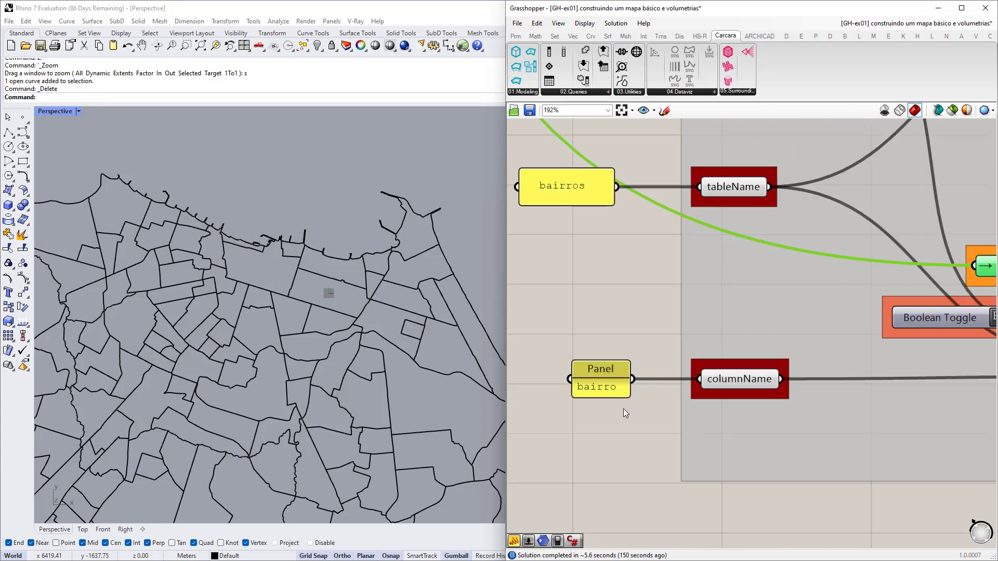
scroll(589, 390, "down", 4)
scroll(665, 386, "up", 4)
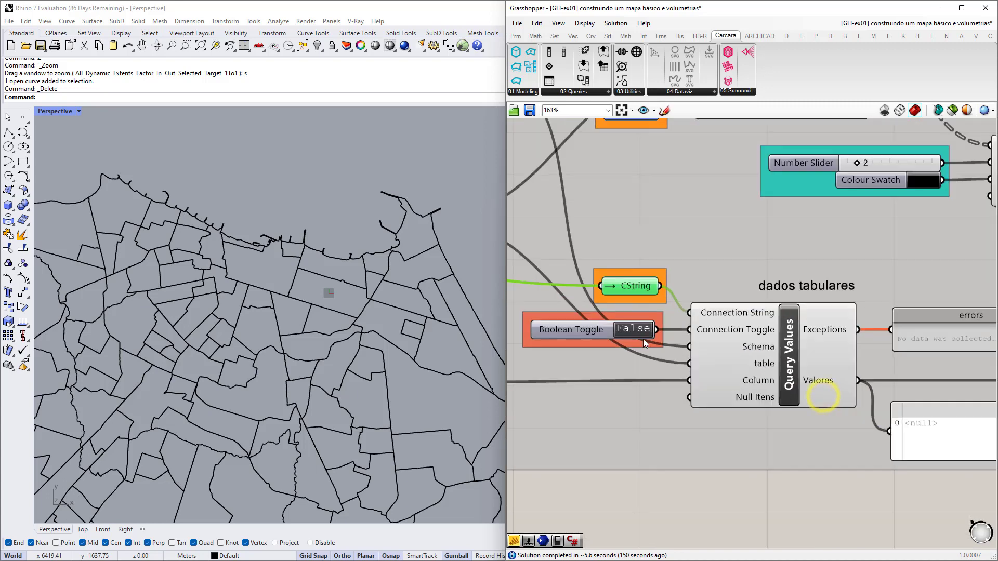
left_click(634, 331)
right_click_drag(923, 482, 723, 457)
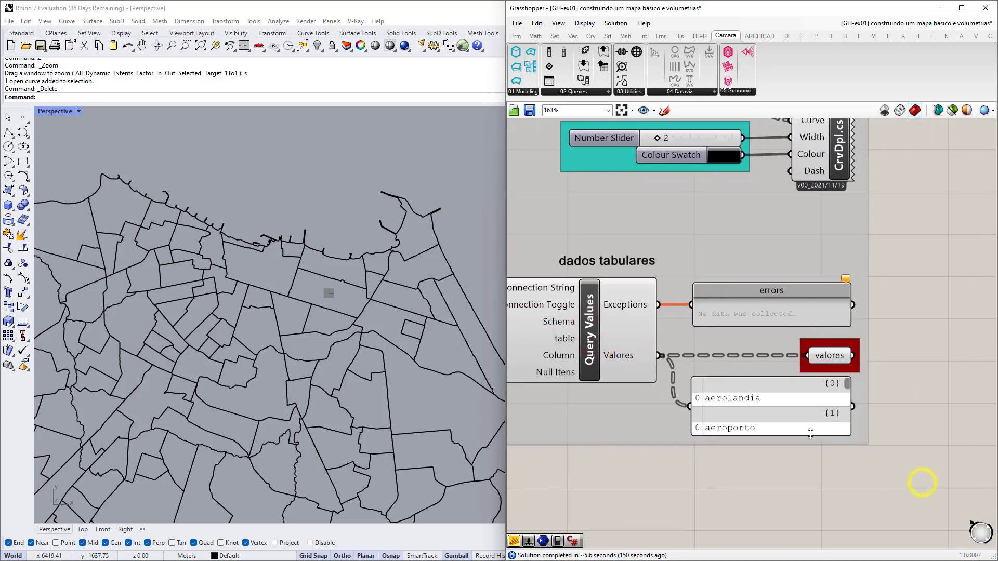
mouse_move(847, 390)
left_mouse_down()
mouse_move(846, 432)
mouse_move(850, 374)
left_mouse_up()
scroll(793, 410, "down", 2)
Insert a Param Viewer from the 'param vie' search and wire the Geometry output into it.
right_click_drag(881, 308, 869, 342)
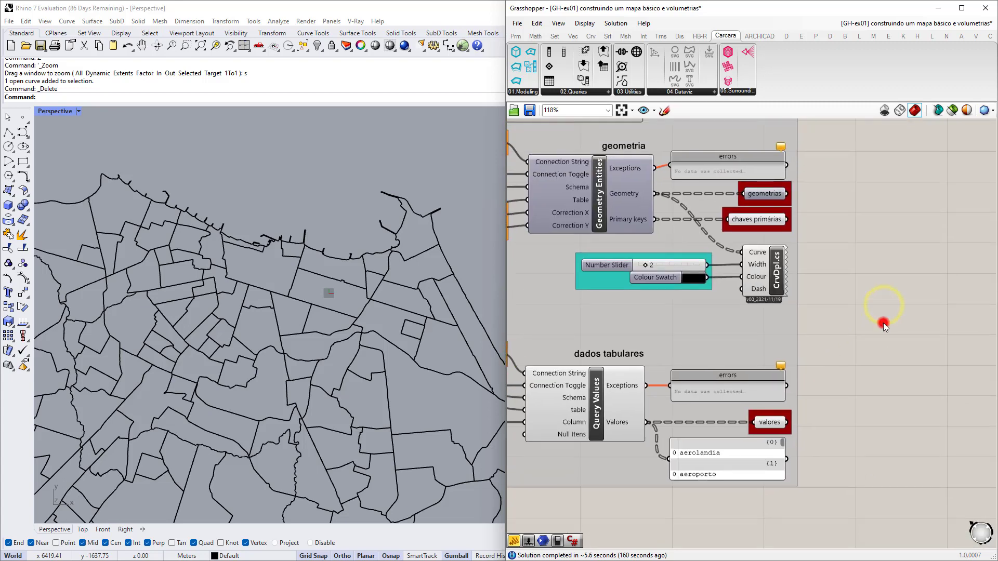
double_click(883, 322)
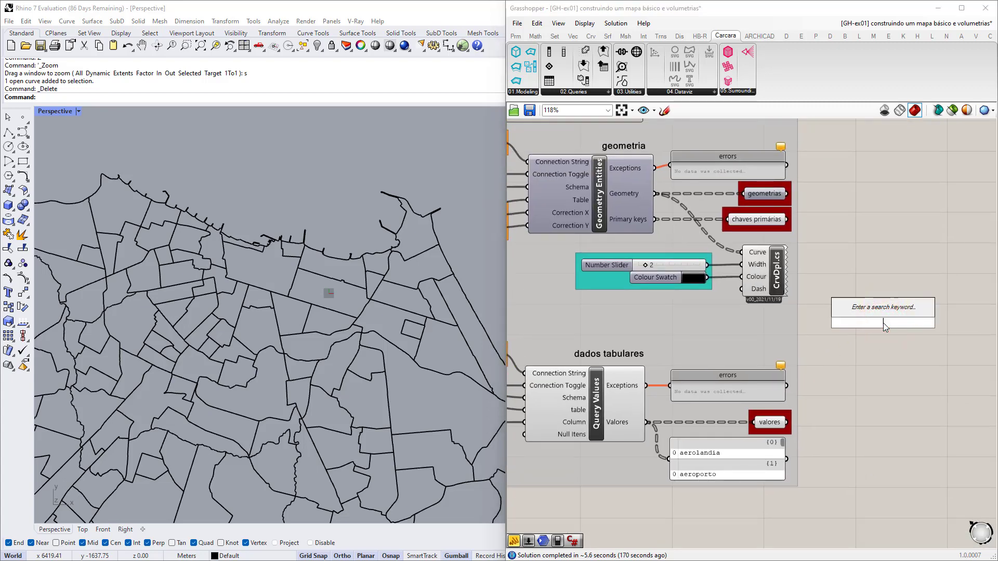
type("param")
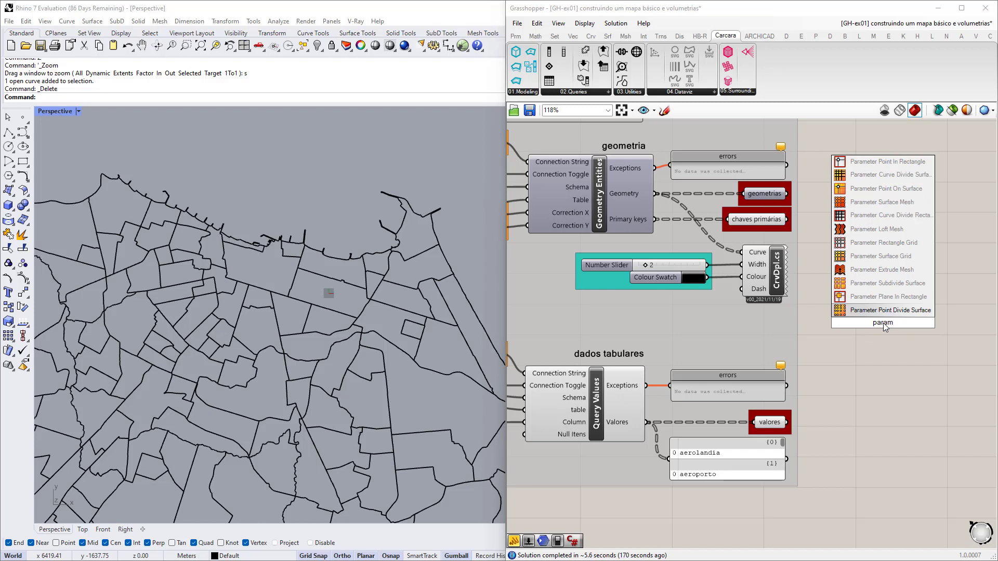
type(" vie")
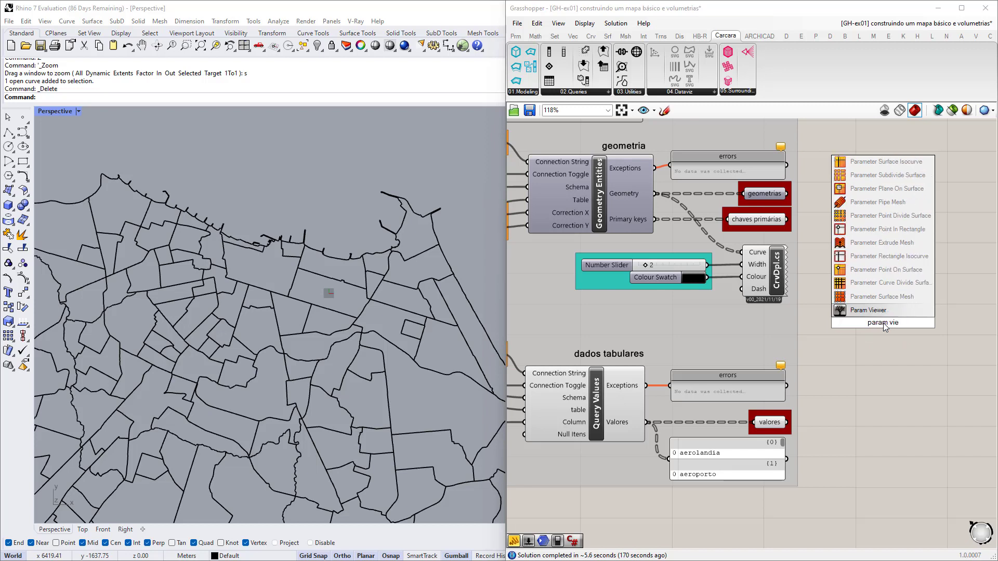
key("Return")
left_click_drag(887, 316, 902, 252)
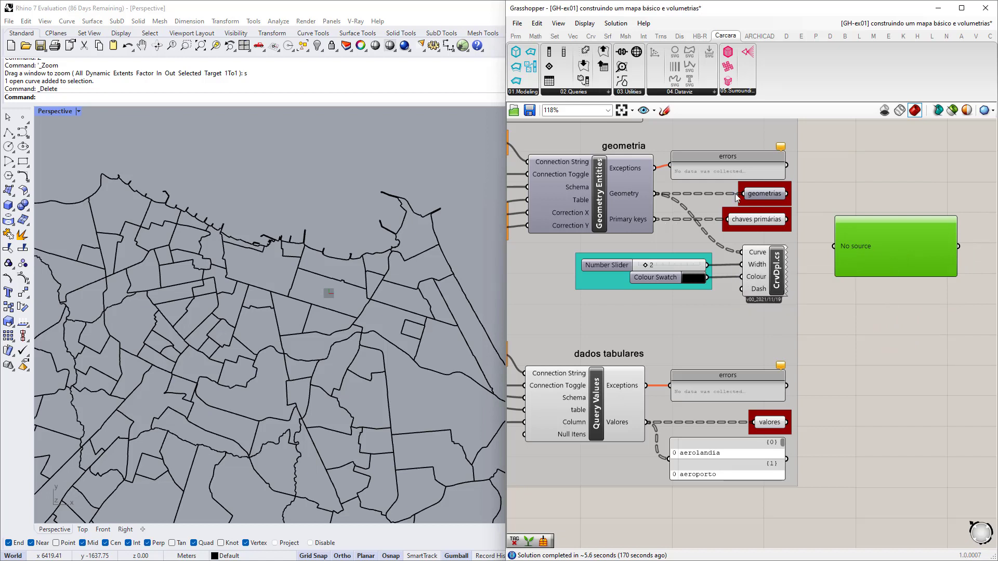
left_click_drag(656, 193, 863, 248)
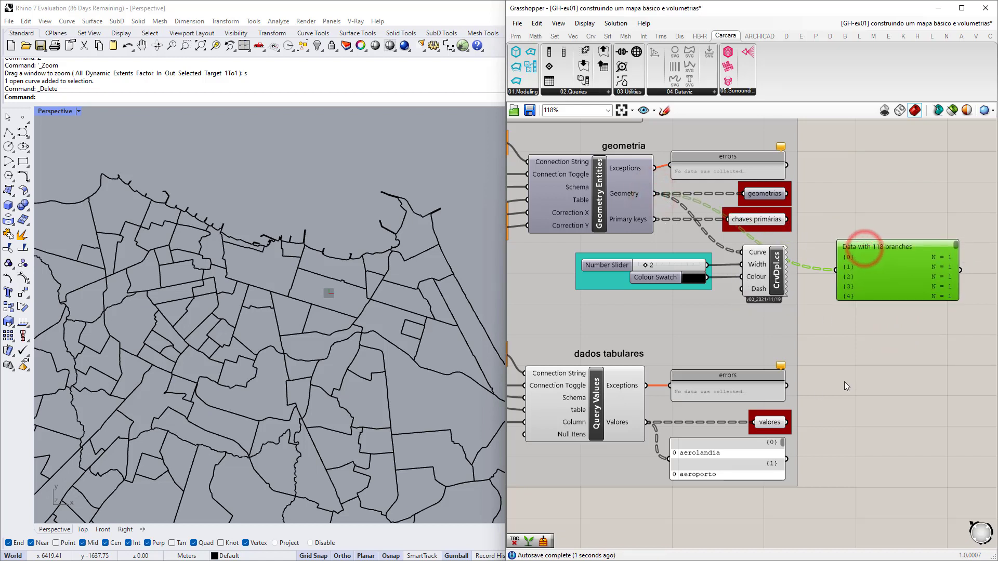
Feed valores into that viewer and connect geometrias to a second viewer.
right_click_drag(931, 333, 881, 325)
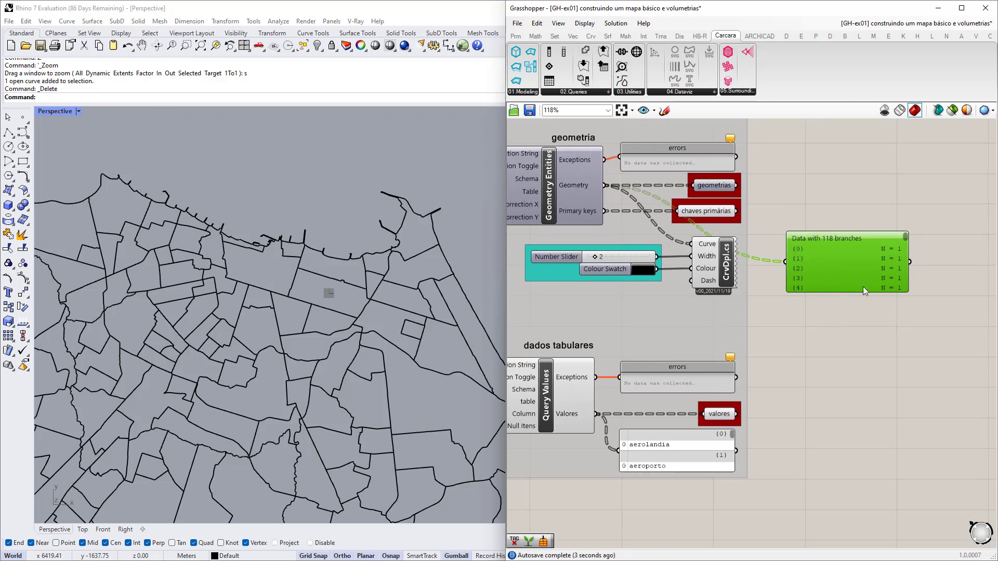
left_click_drag(849, 278, 859, 429)
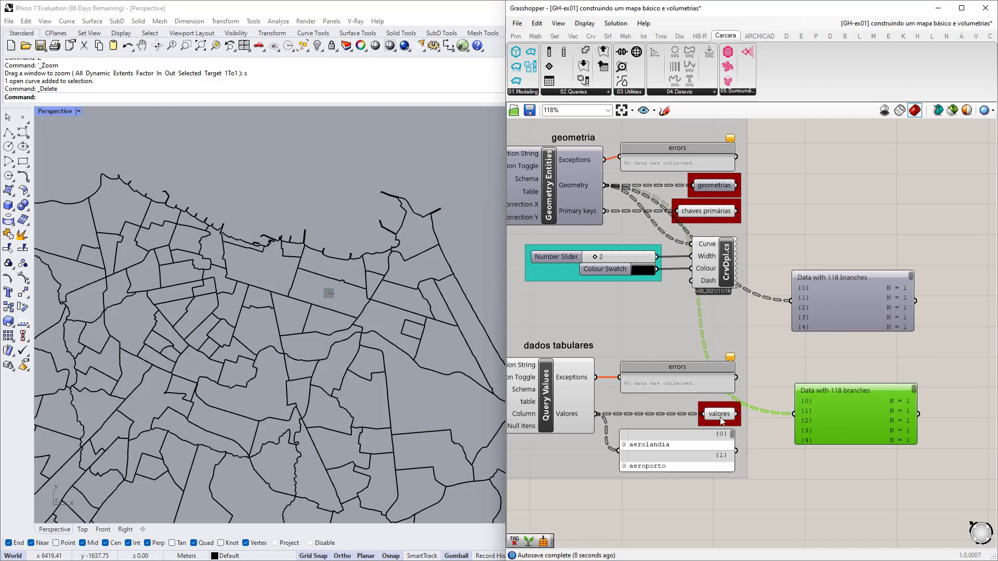
left_click_drag(738, 413, 794, 413)
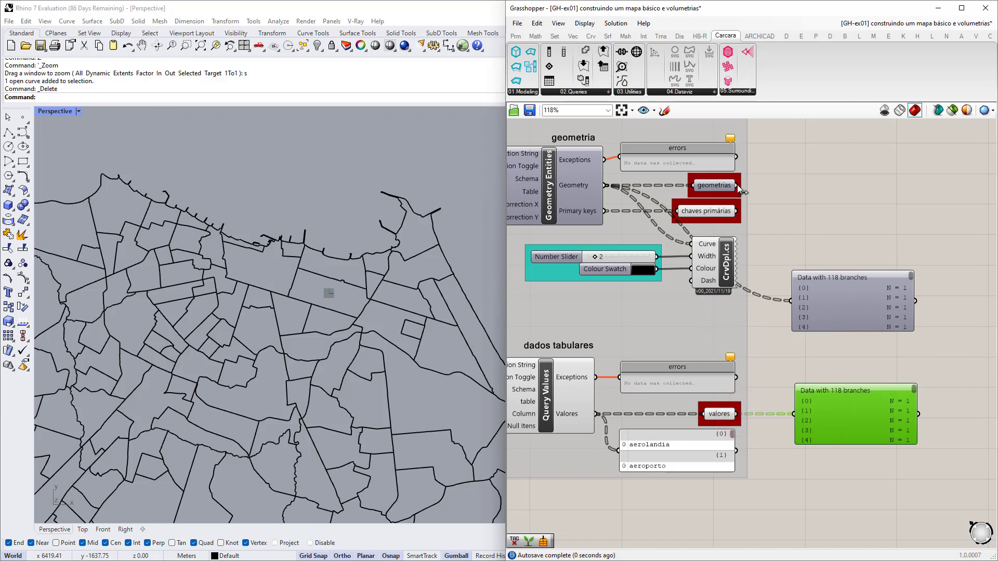
left_click_drag(737, 185, 831, 194)
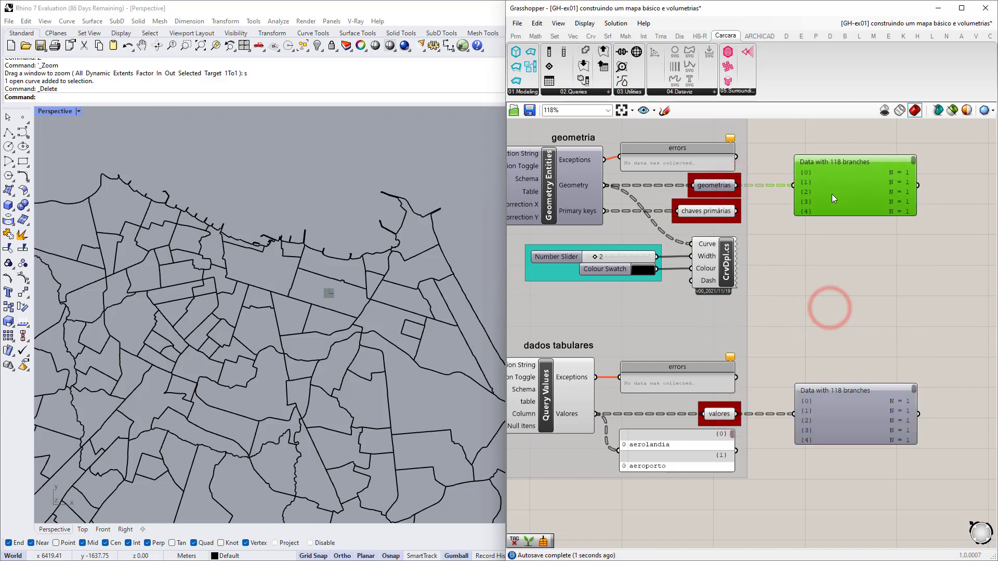
left_click(860, 394)
Enlarge the valores viewer and compare its 118 branches with the aerolandia/aeroporto list.
scroll(858, 433, "up", 5)
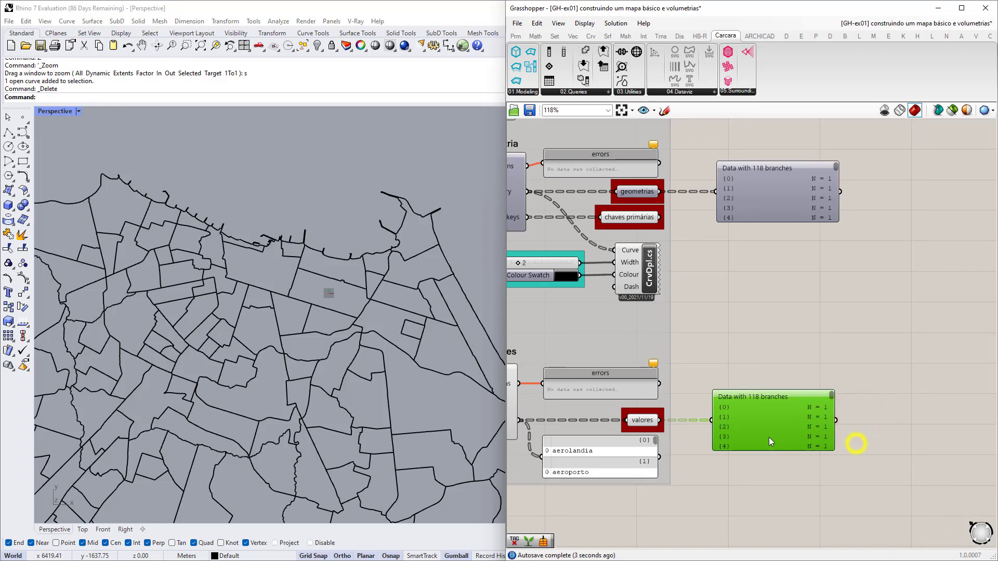
scroll(750, 382, "down", 2)
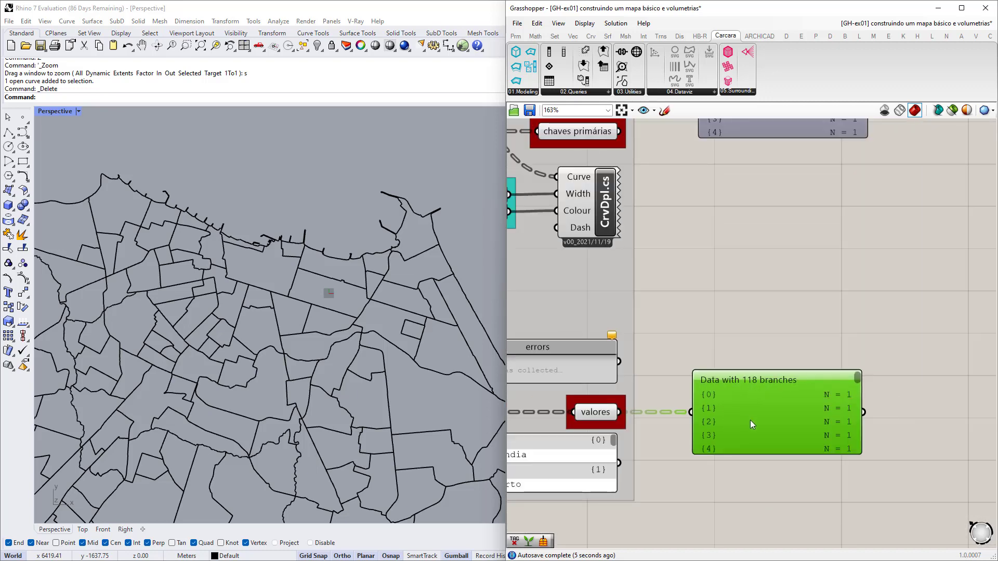
scroll(750, 420, "up", 2)
right_click_drag(771, 427, 706, 374)
left_click_drag(717, 413, 717, 490)
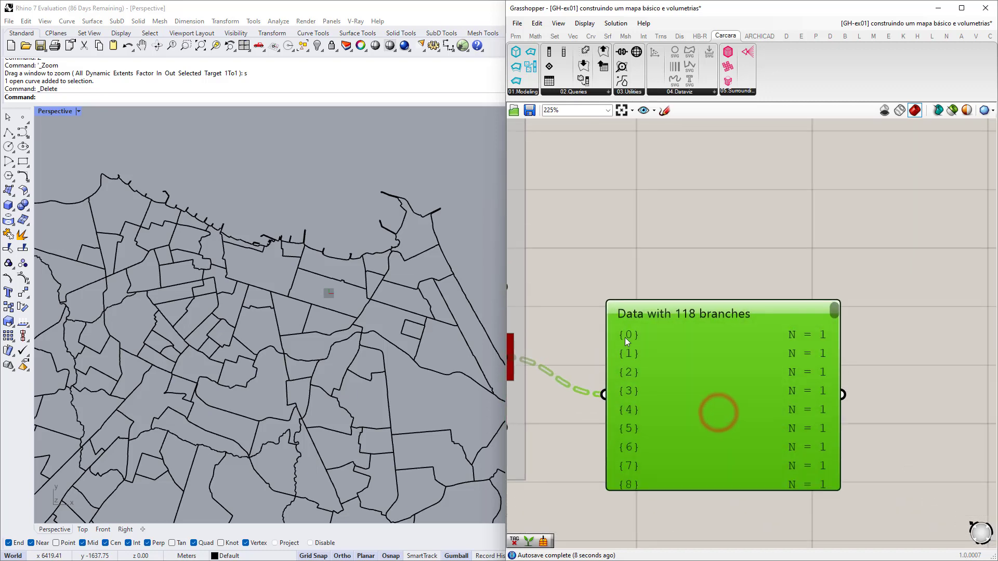
scroll(744, 400, "down", 2)
right_click_drag(744, 400, 749, 373)
scroll(718, 325, "up", 3)
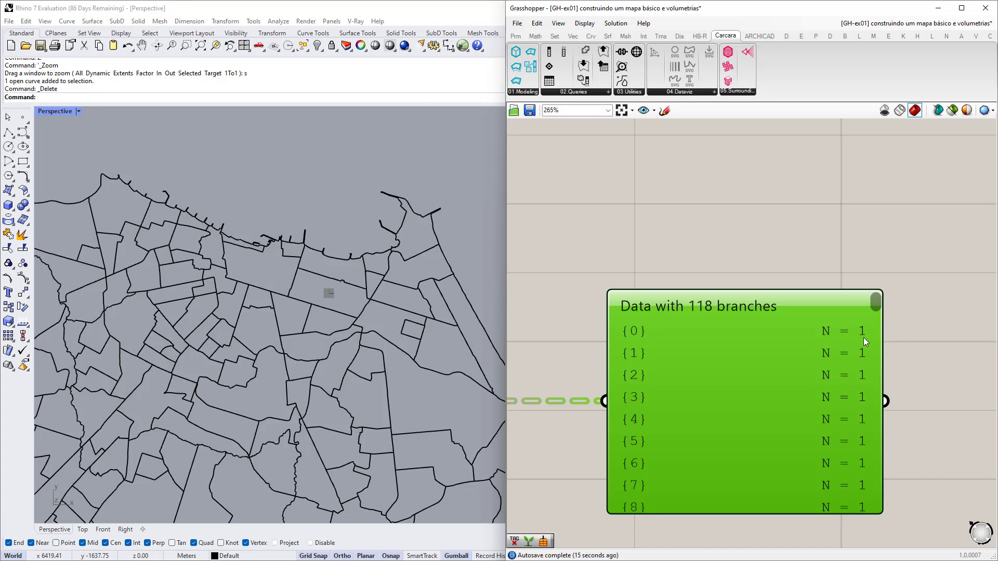
scroll(860, 335, "down", 4)
right_click_drag(621, 414, 717, 388)
scroll(646, 393, "up", 4)
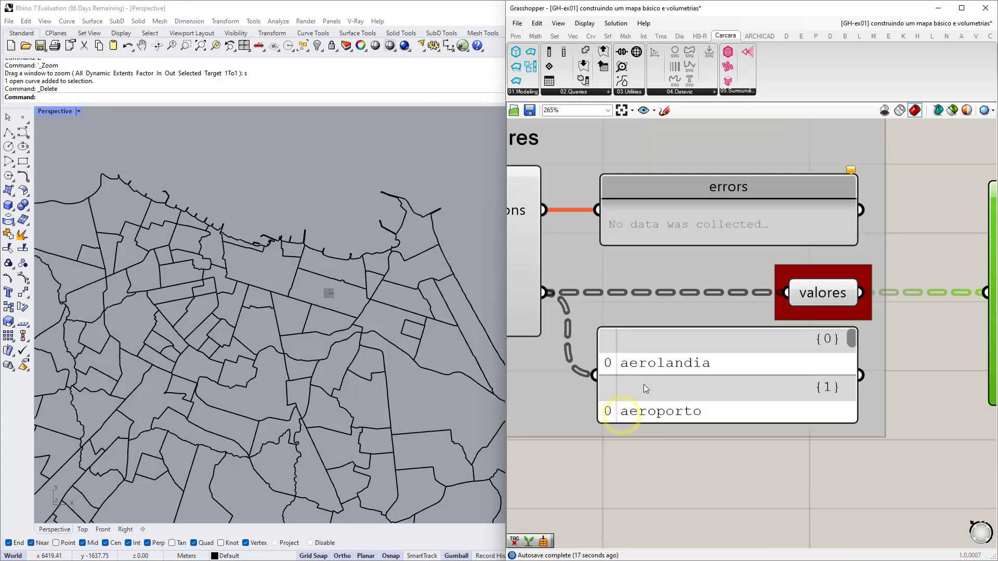
scroll(624, 399, "down", 4)
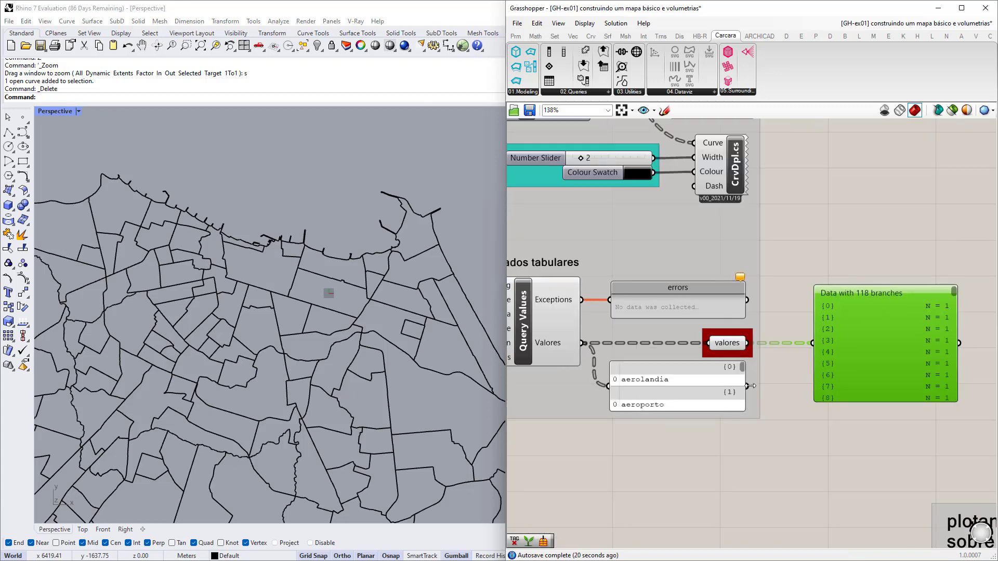
scroll(919, 306, "up", 5)
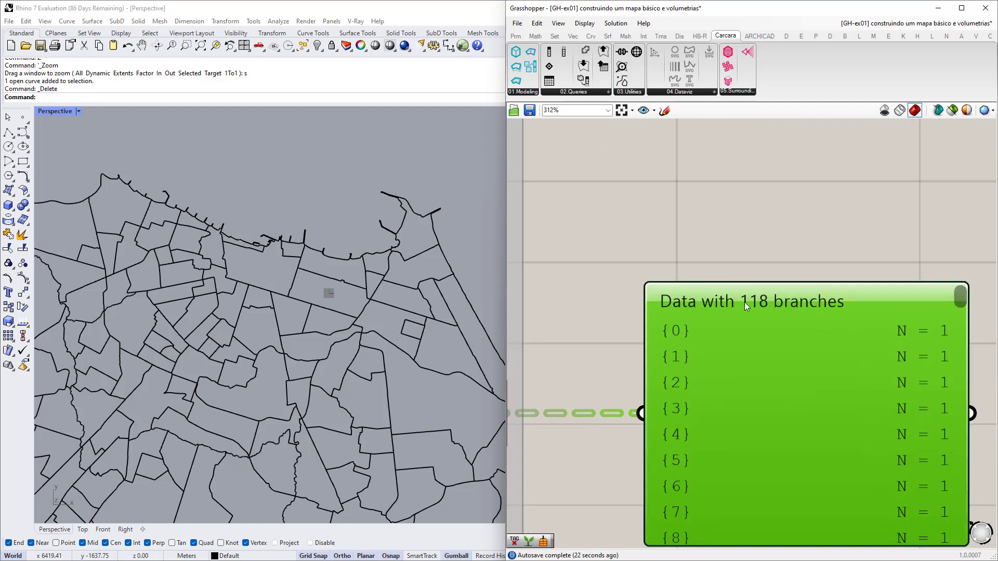
Check the geometry viewer's 118 branches, then zoom out to show the whole definition.
mouse_move(758, 307)
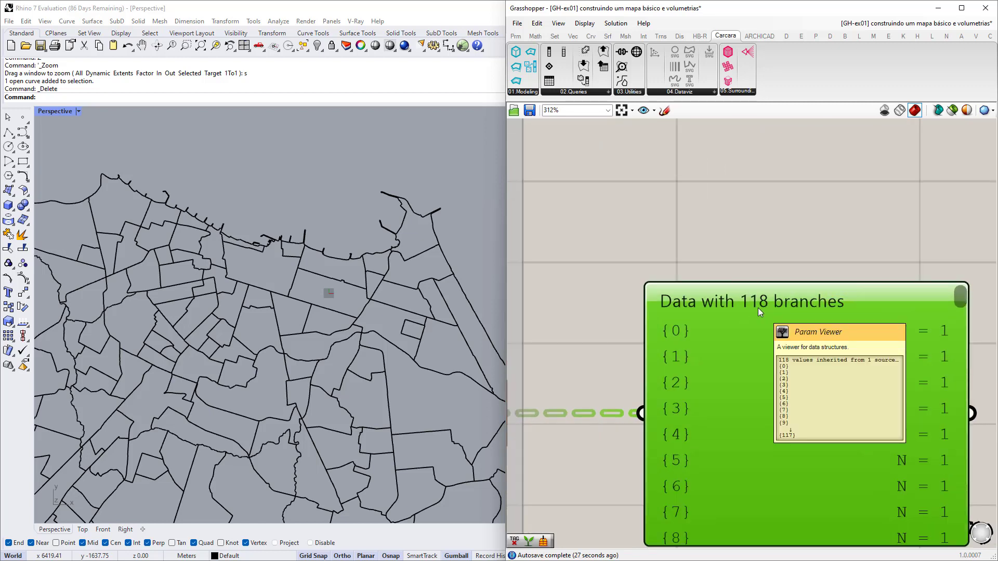
scroll(757, 307, "down", 5)
right_click_drag(766, 194, 757, 355)
scroll(739, 218, "up", 6)
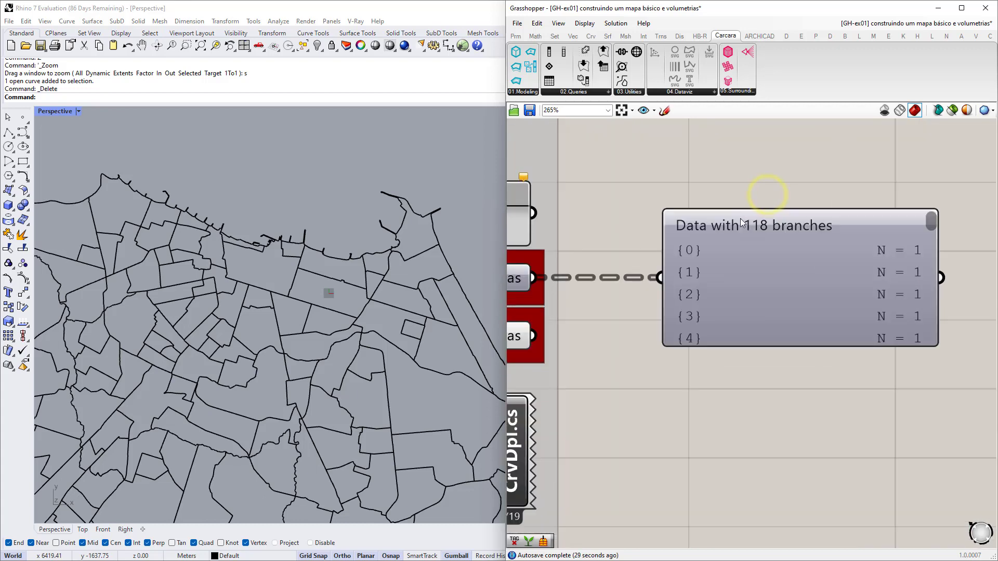
right_click_drag(821, 270, 776, 270)
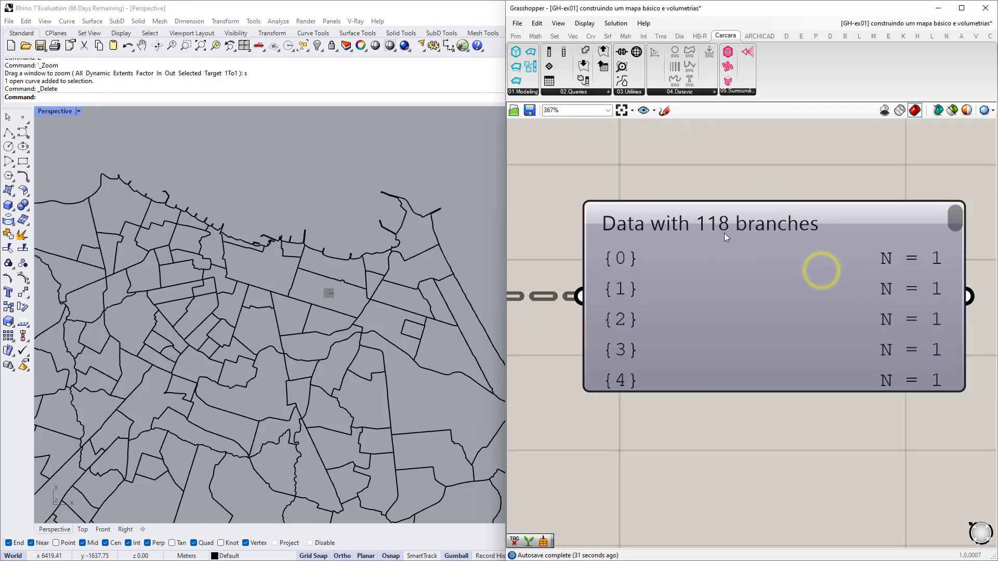
scroll(824, 241, "down", 4)
scroll(824, 241, "down", 2)
right_click_drag(815, 347, 756, 316)
scroll(811, 291, "down", 2)
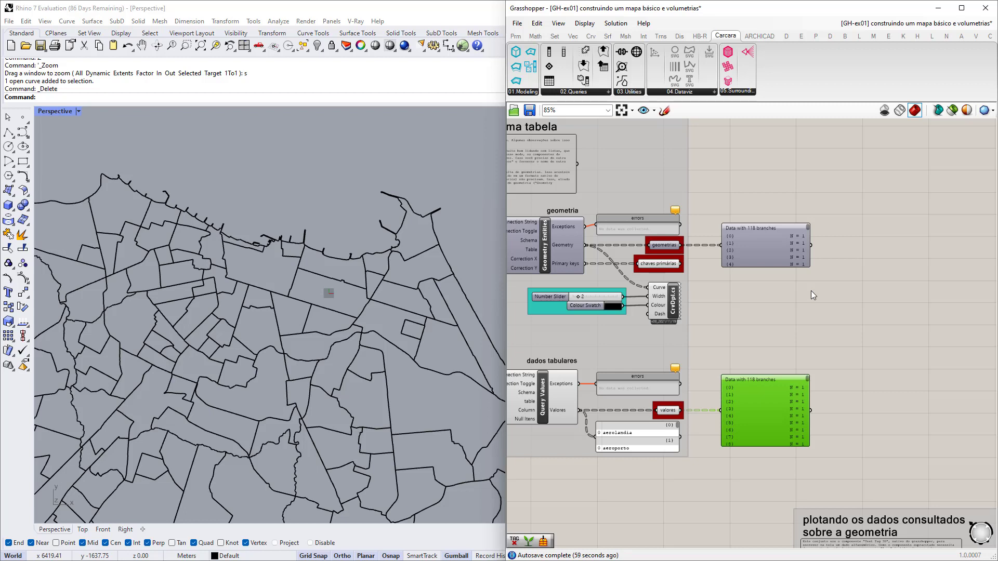
Window-select both data viewers and delete them.
scroll(811, 291, "down", 1)
right_click_drag(801, 328, 834, 340)
scroll(834, 341, "up", 2)
left_click_drag(895, 463, 747, 215)
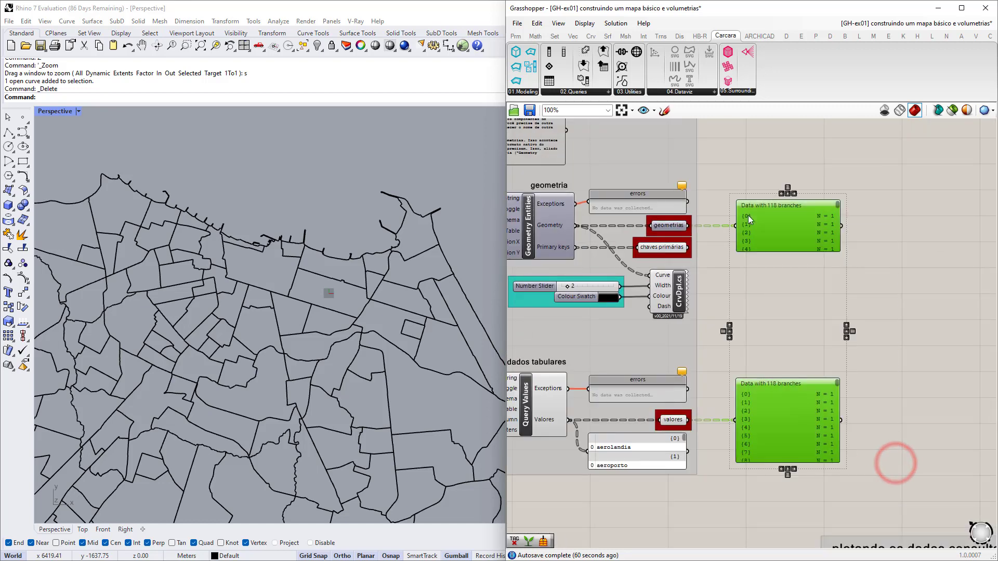
key("Delete")
Select the Curve Display component and find it in the Carcara 04.Dataviz dropdown.
right_click_drag(701, 262, 797, 270)
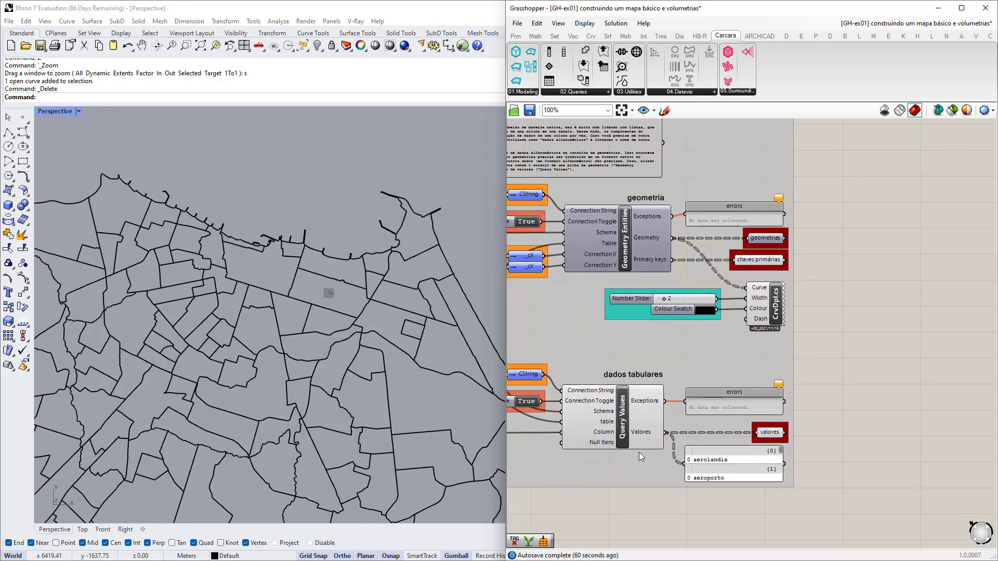
scroll(670, 239, "up", 2)
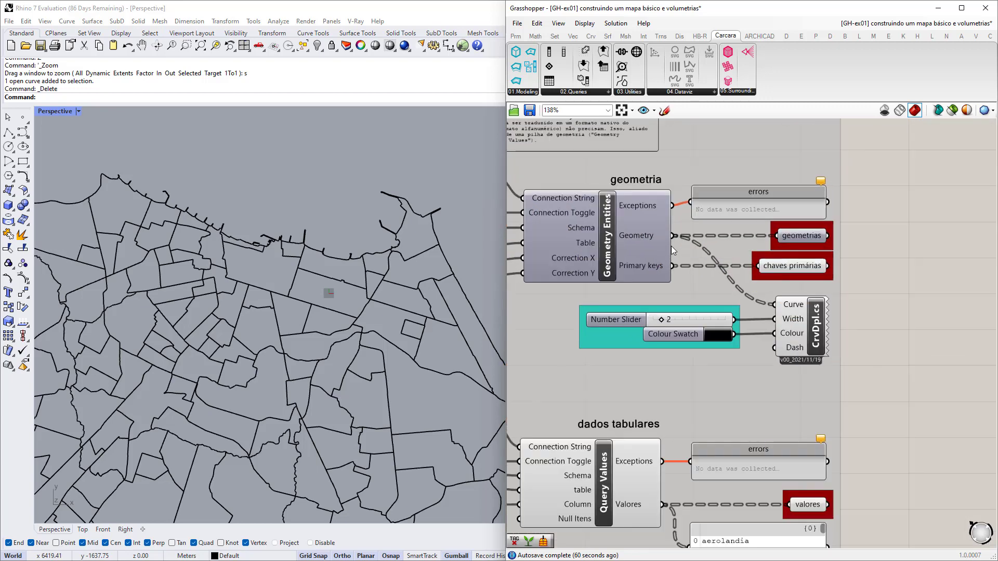
scroll(766, 306, "up", 3)
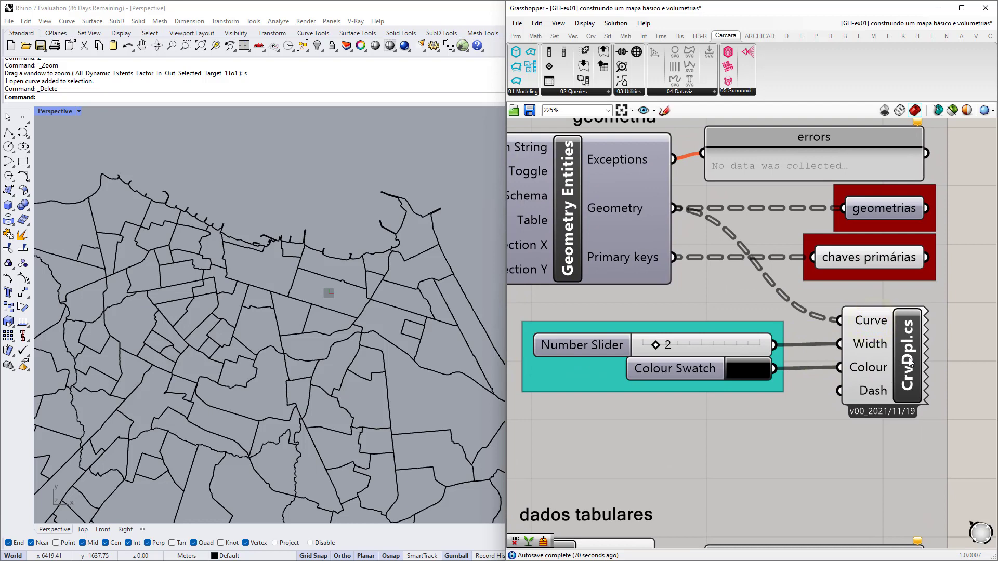
left_click(909, 361)
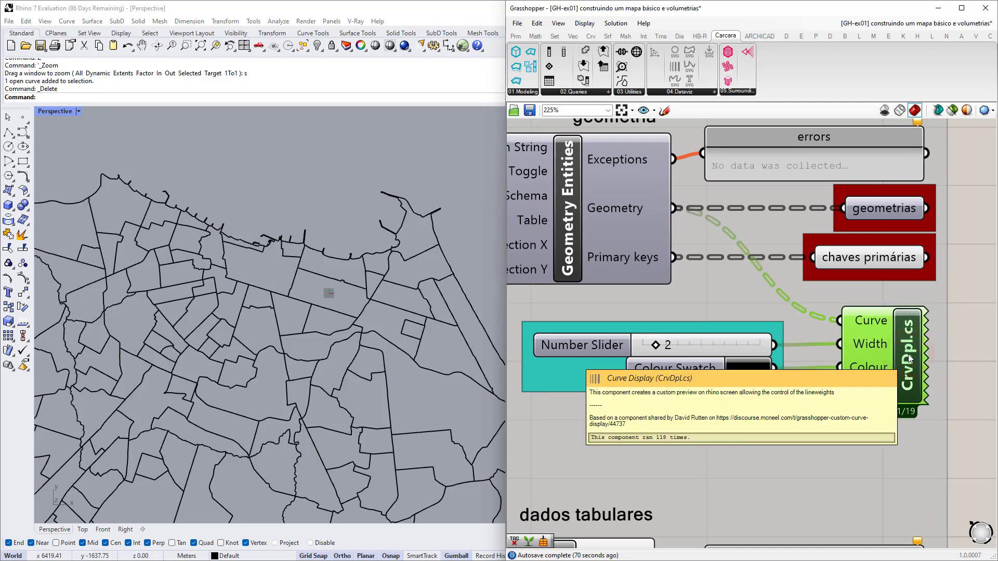
right_click_drag(901, 357, 893, 355)
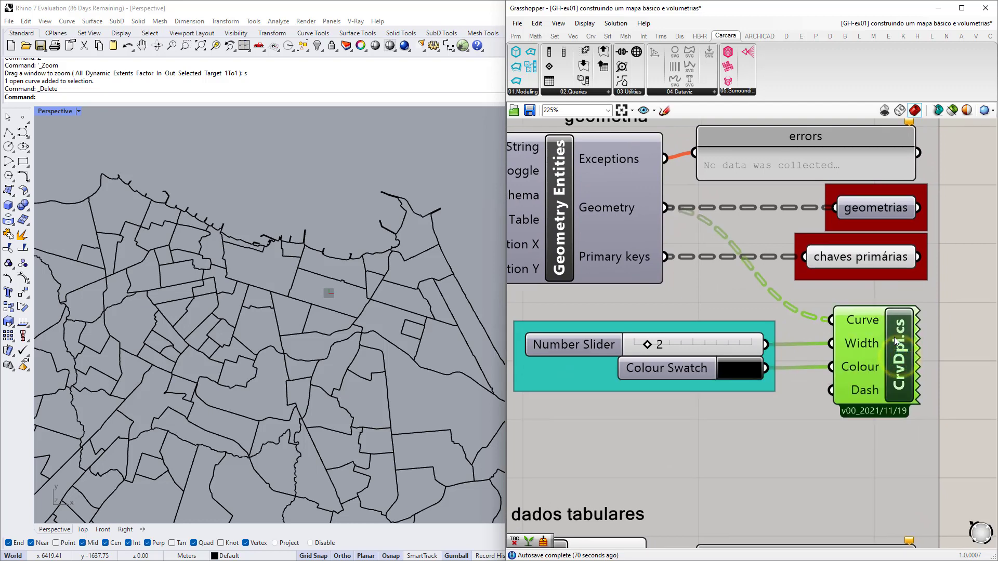
left_click(677, 94)
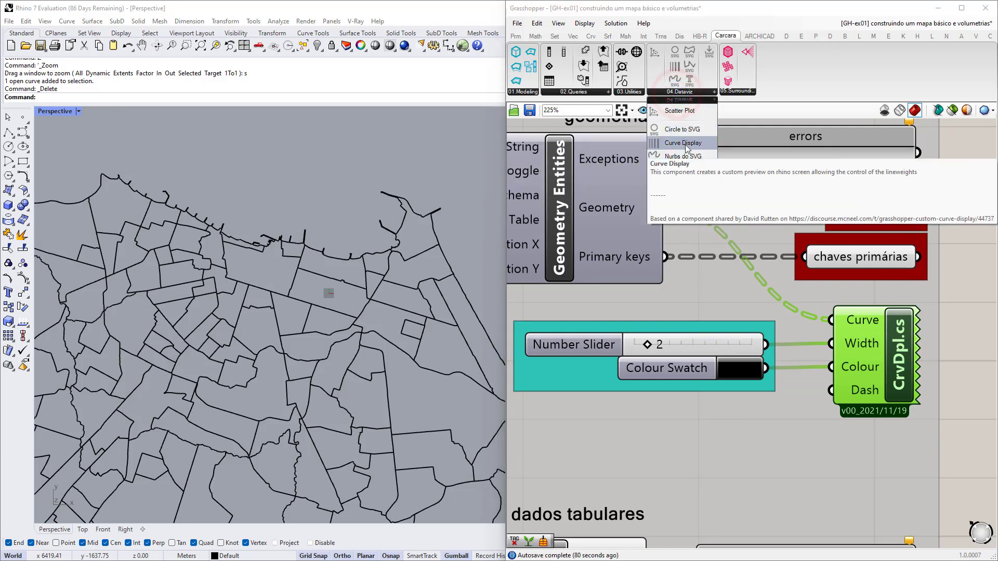
scroll(893, 354, "down", 2)
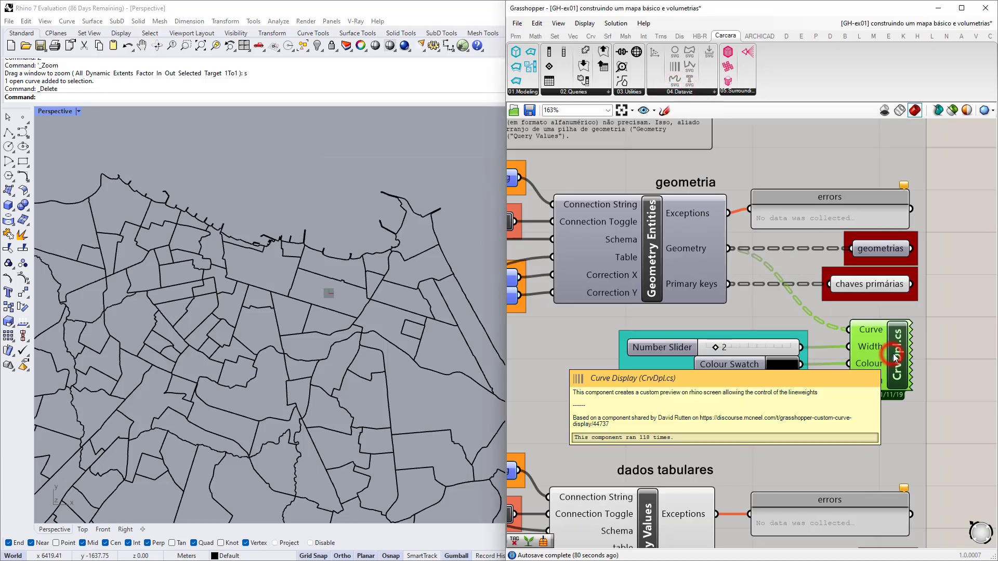
scroll(716, 322, "up", 2)
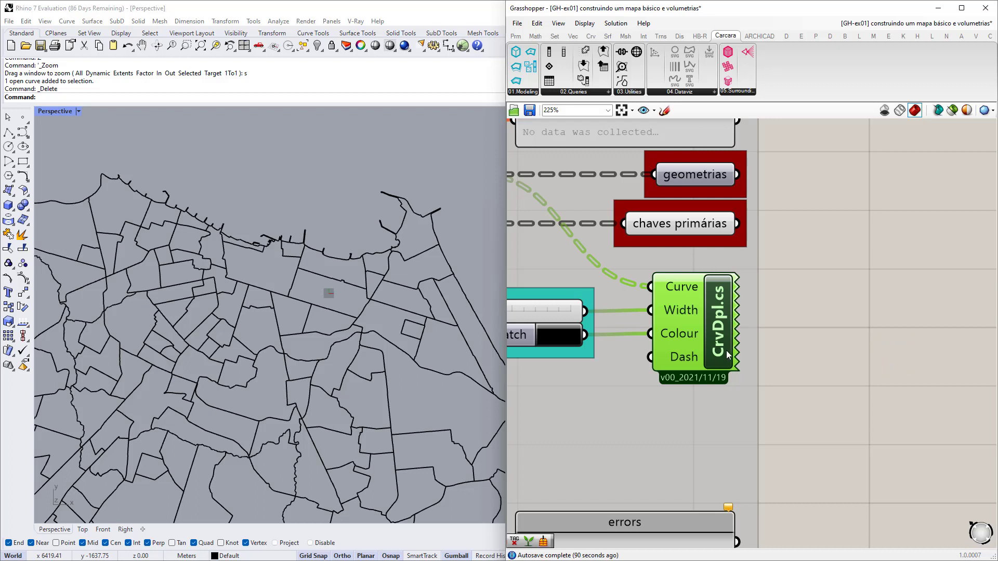
mouse_move(727, 354)
Adjust the outline width slider and try colours in the swatch picker, leaving it black.
right_click_drag(648, 374, 795, 379)
right_click_drag(564, 346, 613, 357)
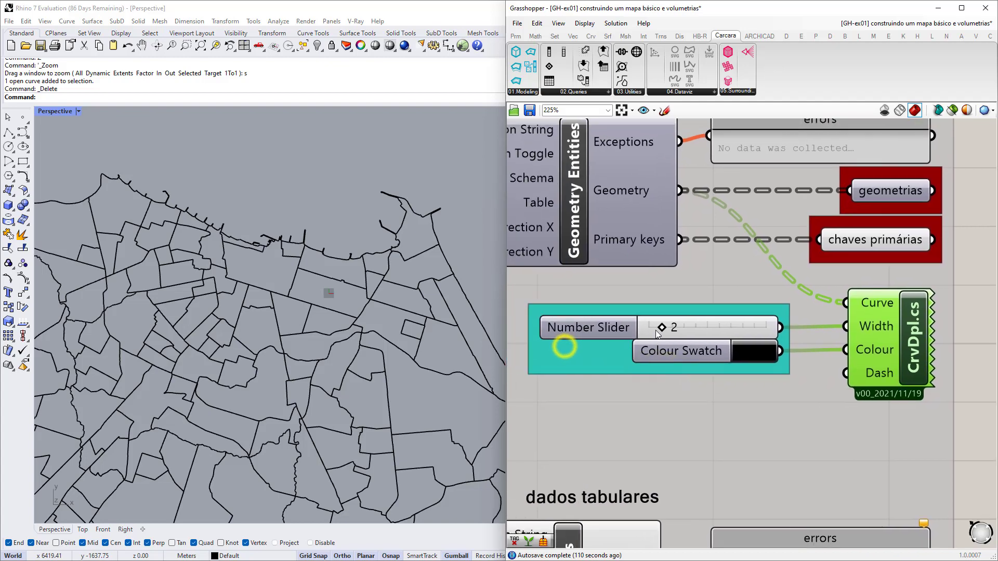
mouse_move(657, 334)
left_mouse_down()
mouse_move(756, 329)
mouse_move(671, 333)
left_mouse_up()
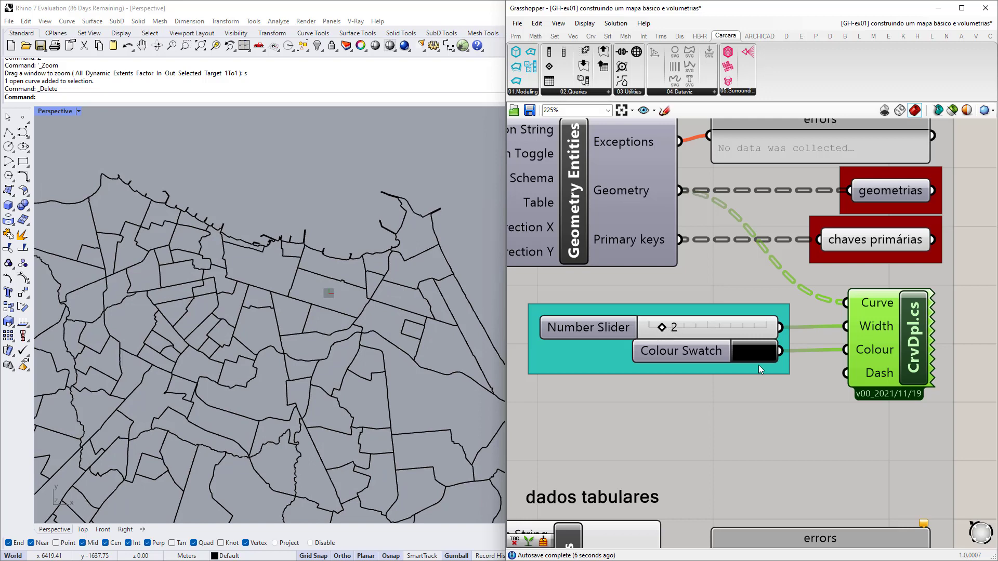
right_click_drag(758, 364, 716, 368)
left_click(712, 356)
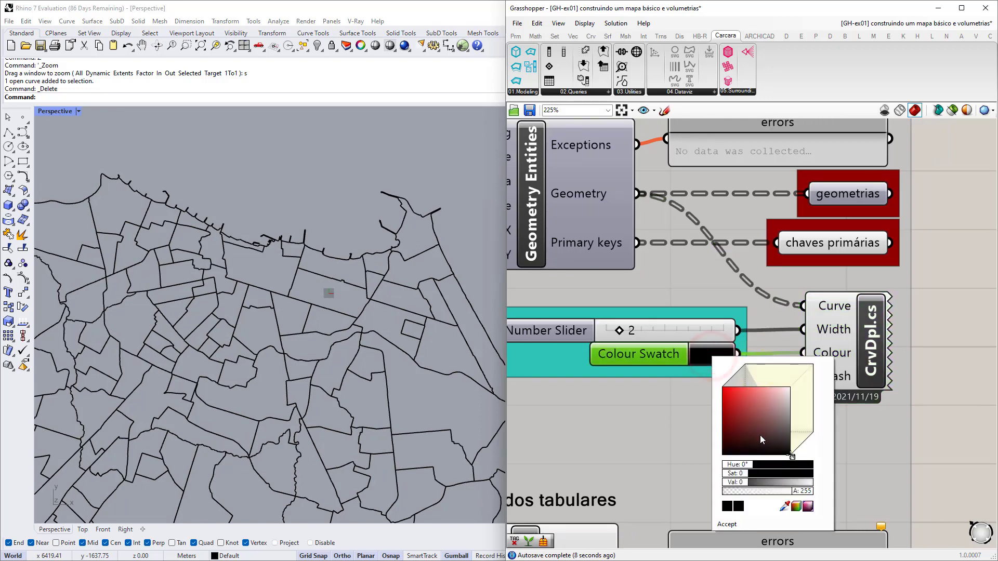
left_click_drag(748, 410, 722, 455)
left_click(887, 441)
left_click(928, 380)
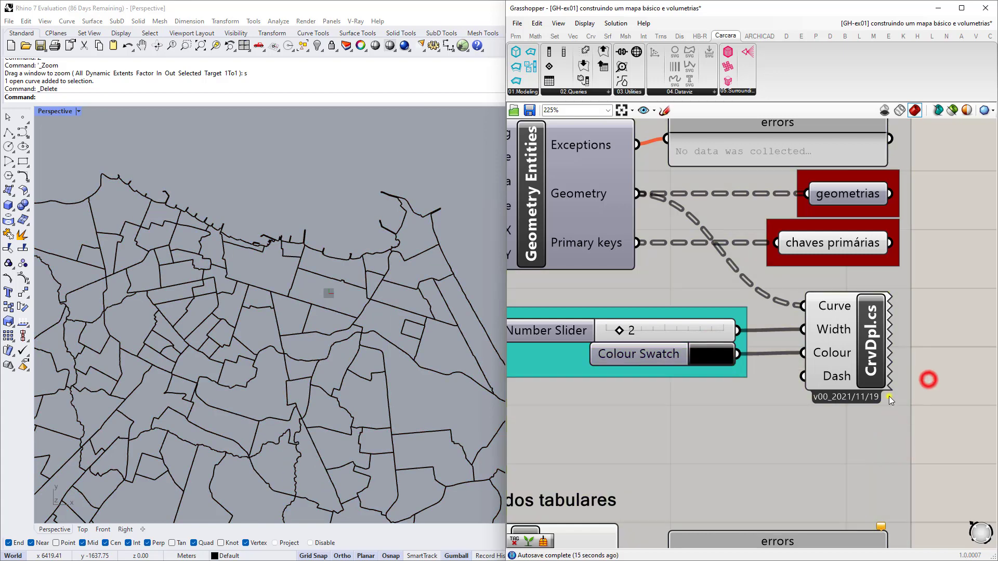
Zoom in on CrvDpl and read the tooltip describing its Dash input format.
right_click_drag(888, 396, 818, 390)
scroll(755, 380, "up", 2)
scroll(754, 379, "up", 1)
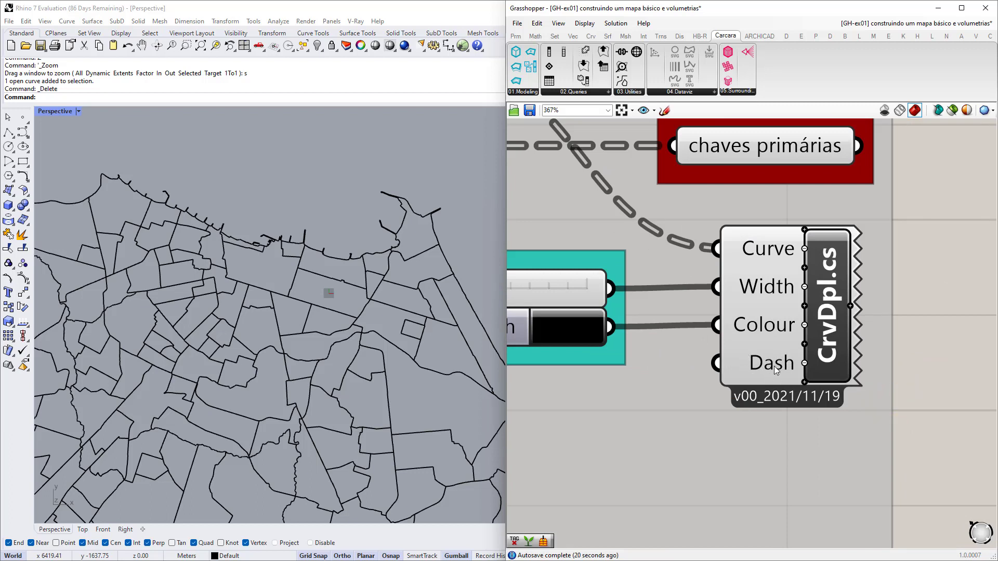
mouse_move(774, 369)
scroll(773, 370, "down", 1)
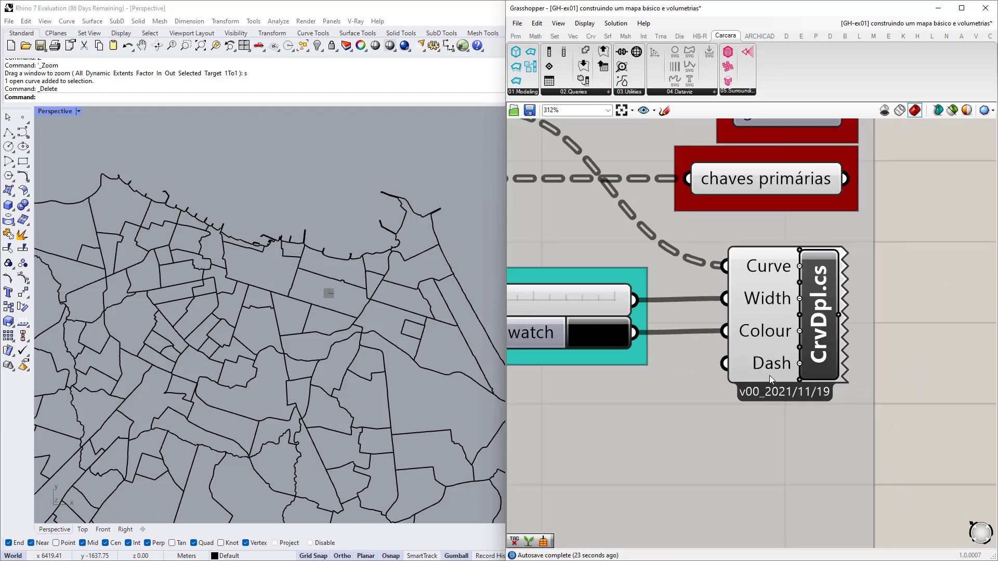
Create a Panel holding the dash values 50 100 using the // canvas shortcut.
right_click_drag(555, 416, 659, 391)
double_click(655, 388)
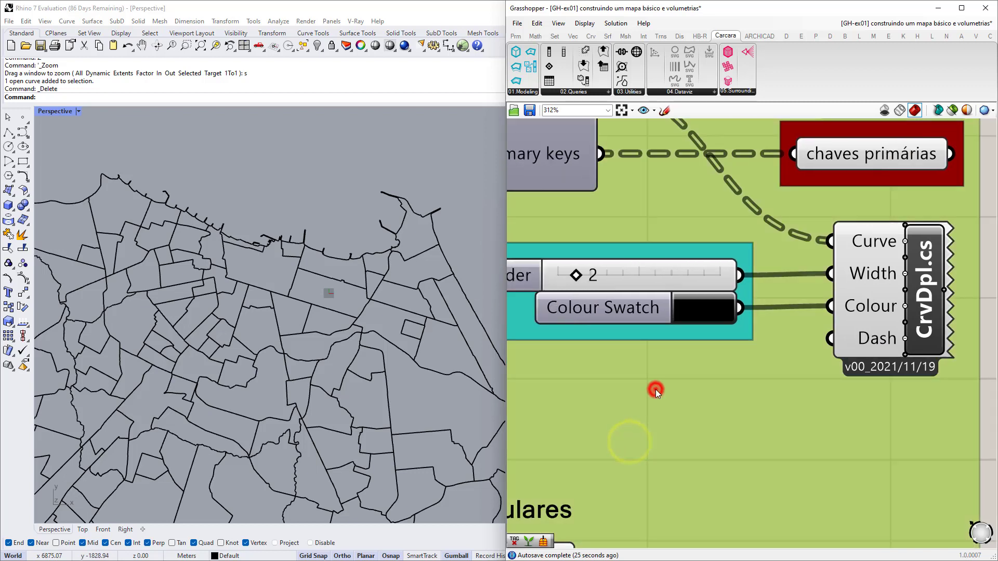
type("panel")
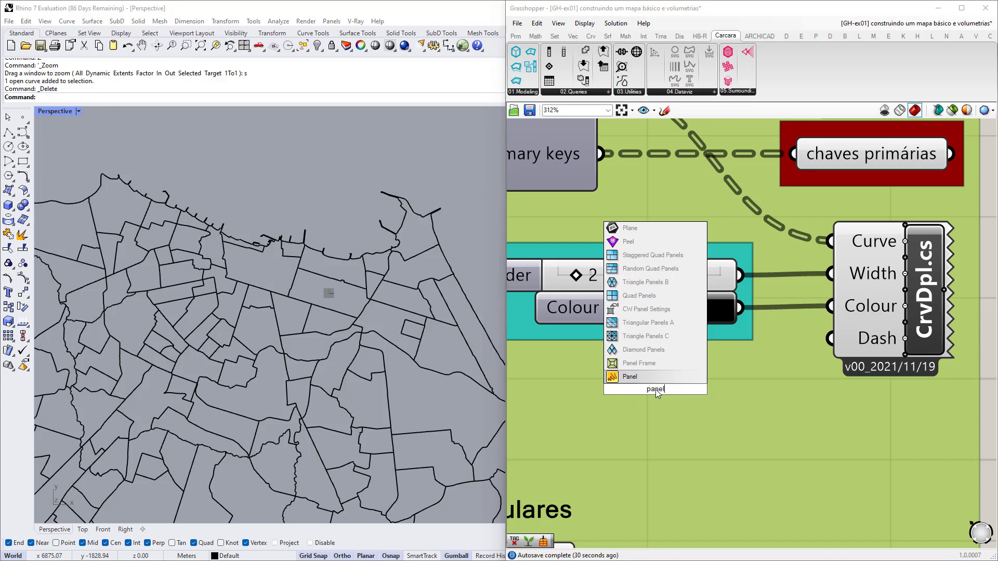
key("BackSpace")
key("BackSpace")
key("BackSpace")
key("BackSpace")
key("BackSpace")
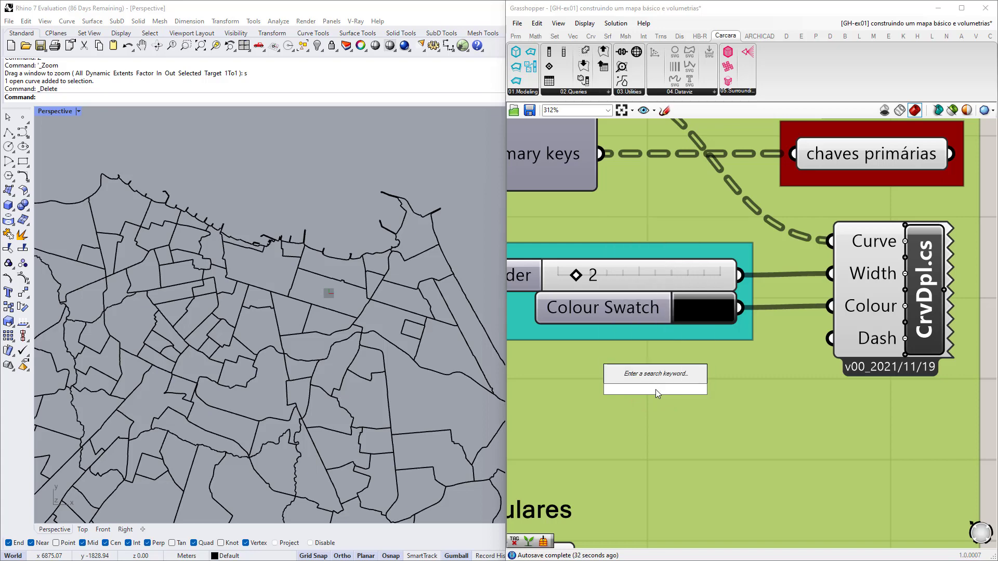
type("// 50,100")
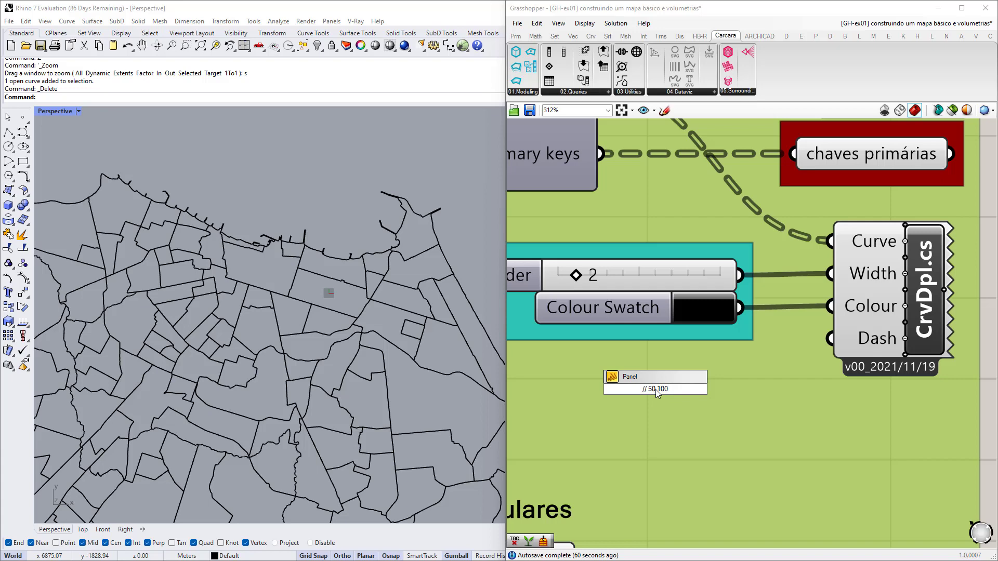
key("Return")
Wire the 50 100 panel into CrvDpl's Dash input and confirm its text.
scroll(661, 389, "down", 1)
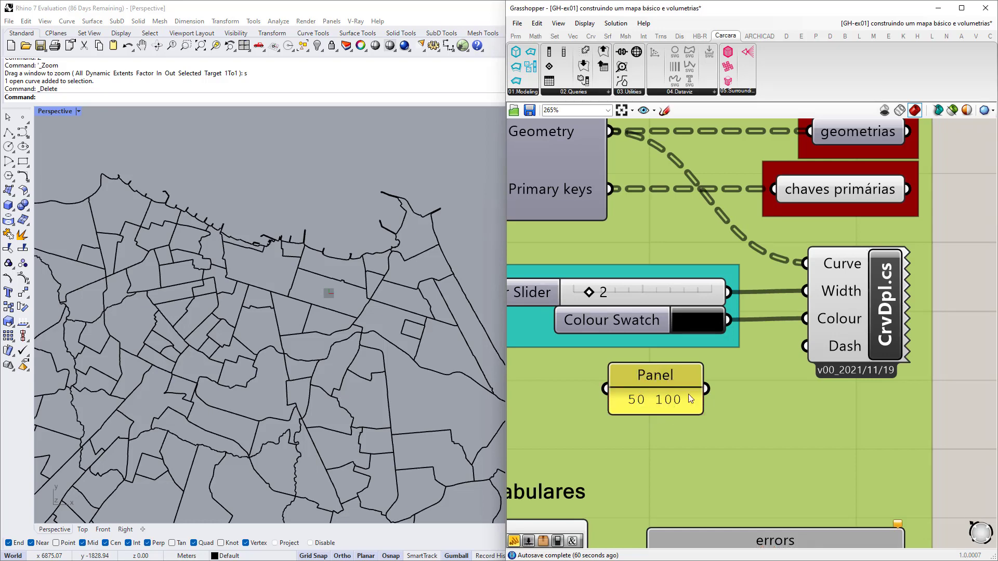
left_click_drag(705, 388, 804, 347)
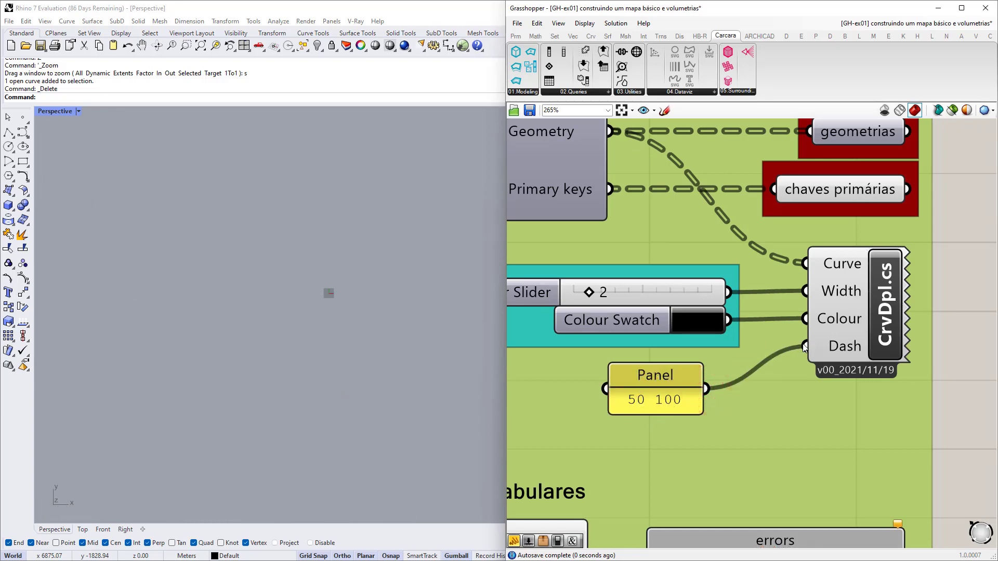
left_click_drag(655, 403, 660, 398)
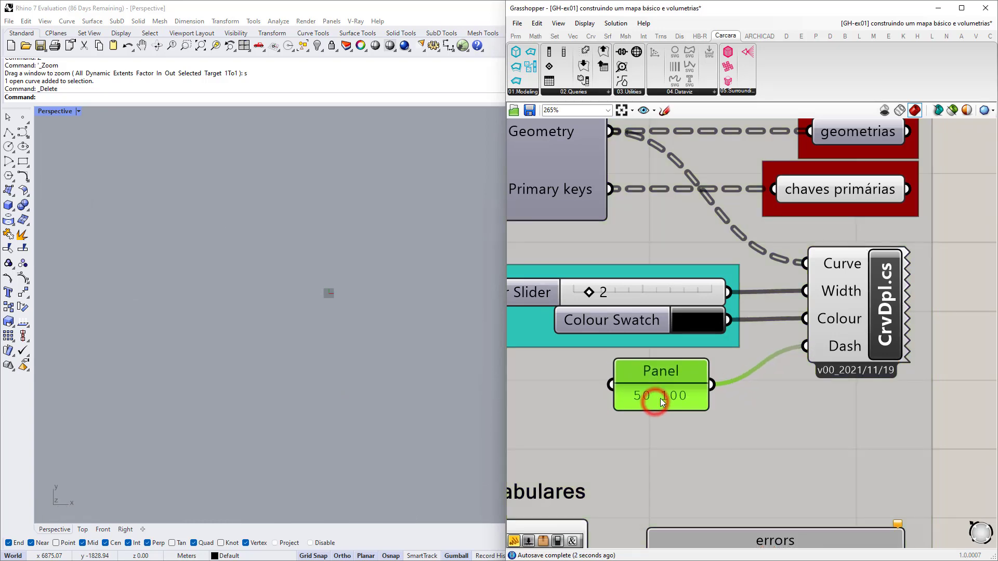
double_click(665, 397)
left_click(656, 366)
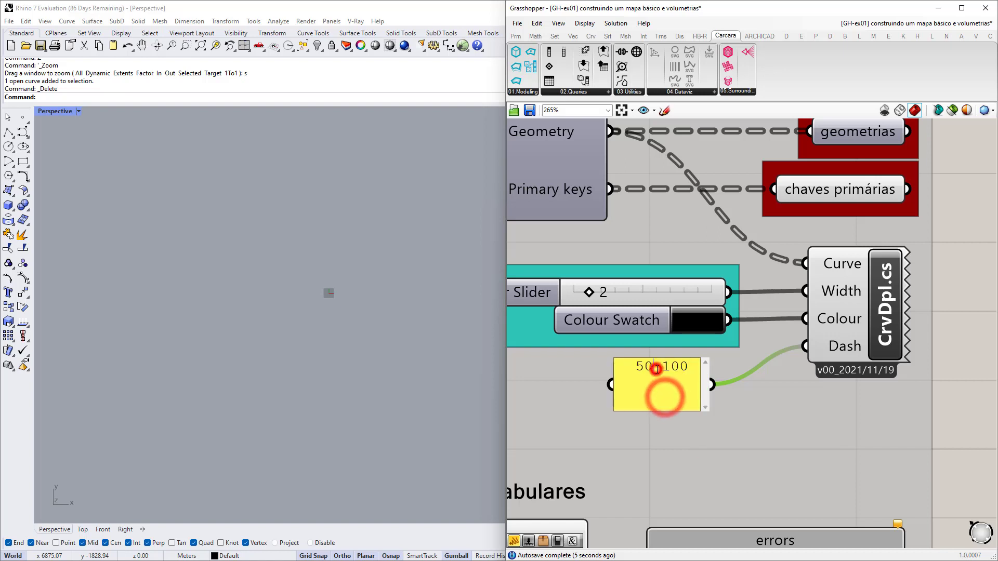
left_click(634, 367)
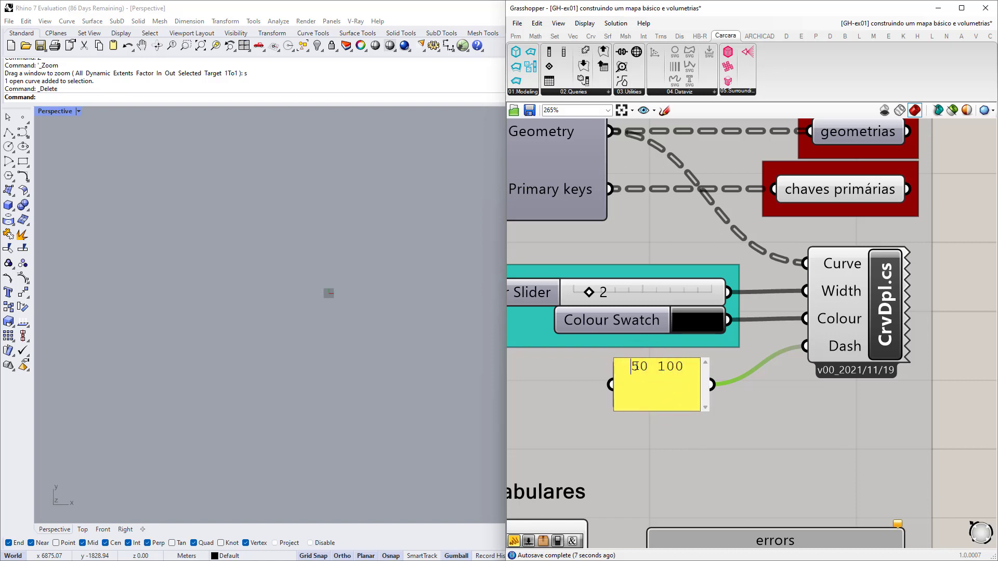
left_click(646, 367)
left_click(766, 397)
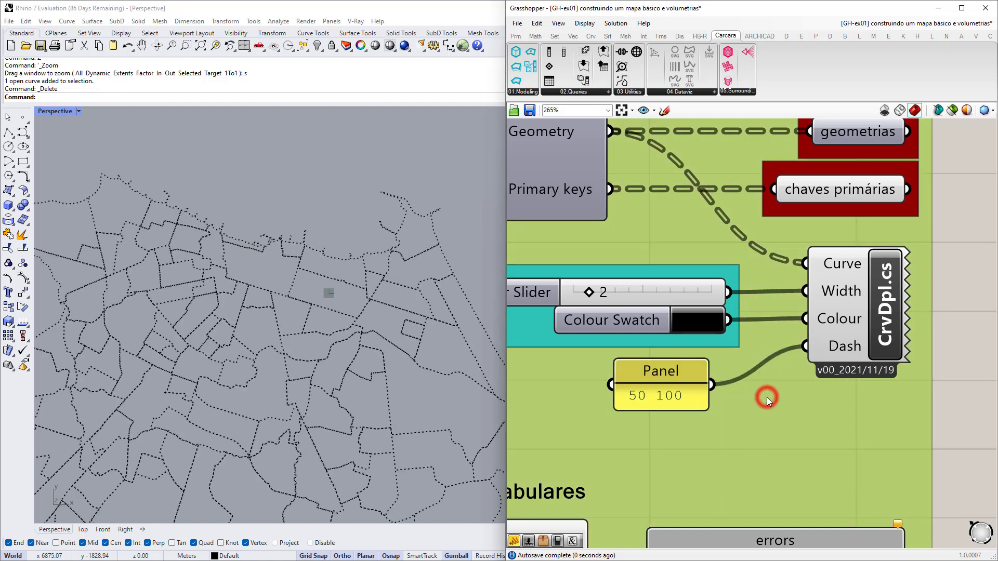
Zoom the Rhino viewport to inspect the dashed neighbourhood outlines, then select the dash panel.
scroll(637, 398, "up", 2)
scroll(651, 400, "down", 1)
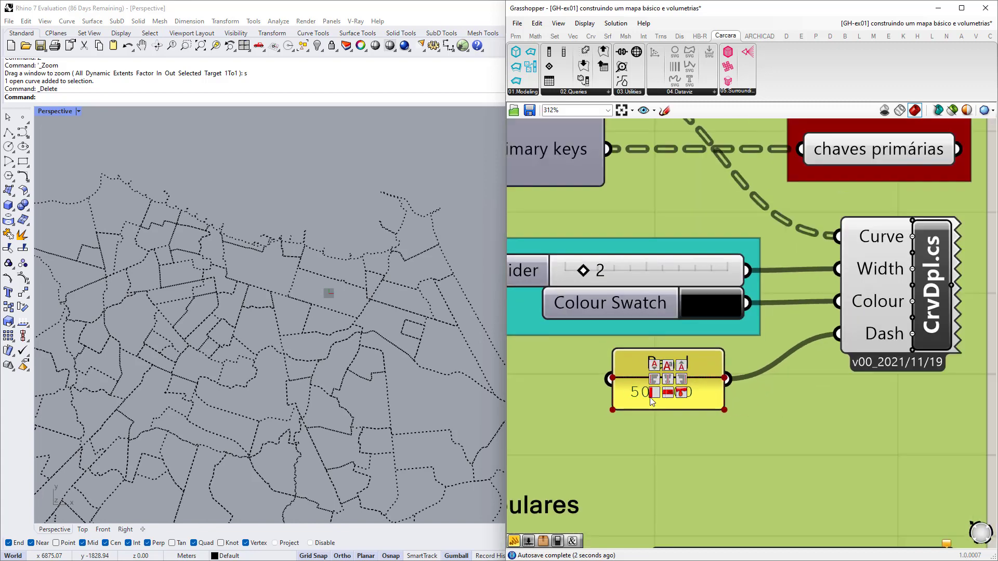
scroll(685, 397, "down", 2)
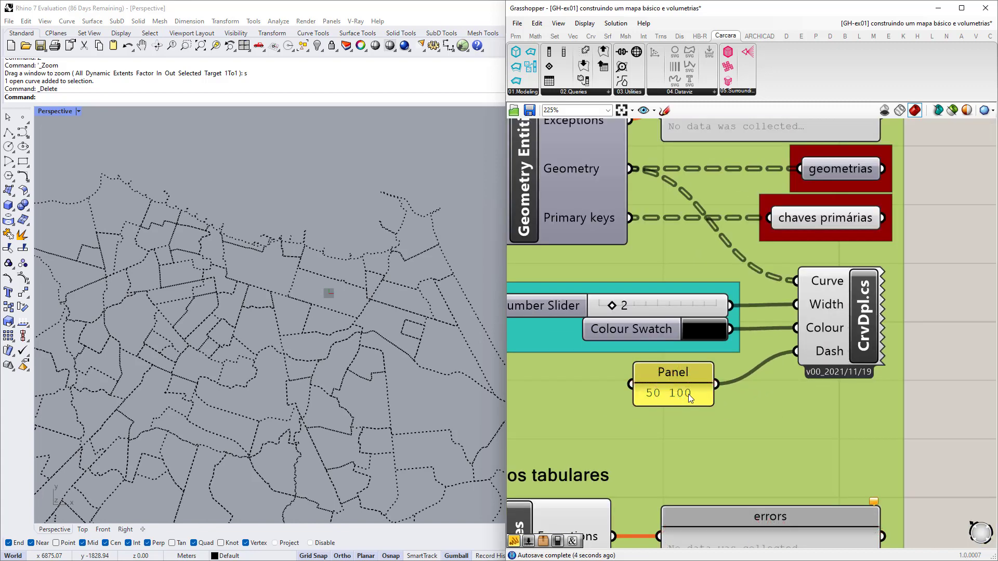
scroll(332, 257, "up", 6)
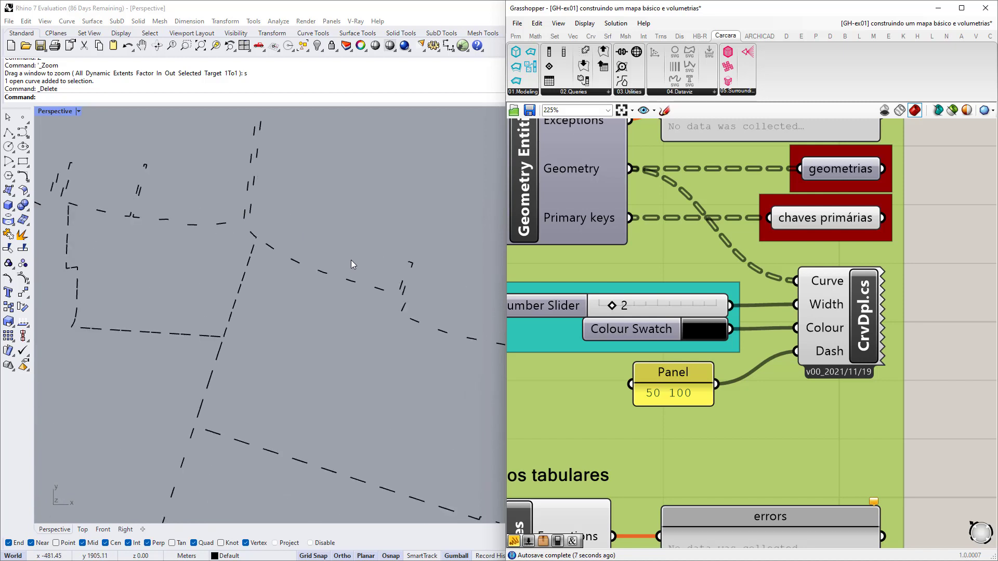
scroll(335, 268, "up", 3)
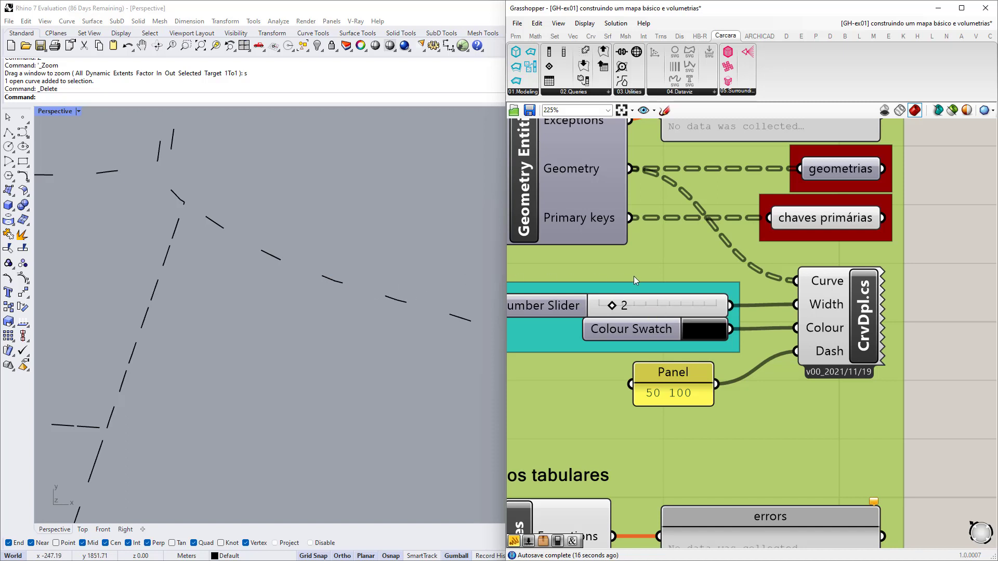
scroll(641, 394, "down", 1)
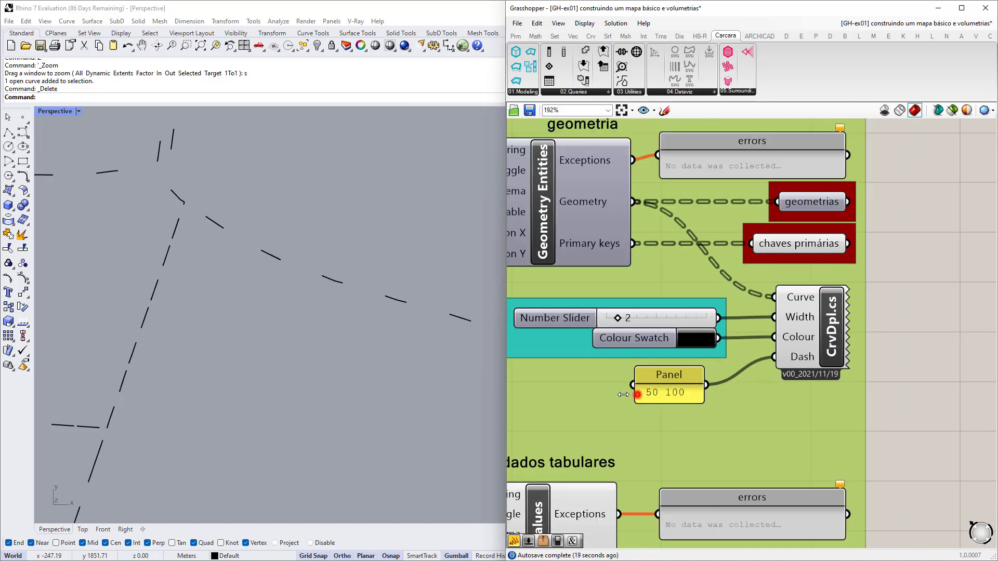
left_click(636, 397)
scroll(281, 272, "up", 3)
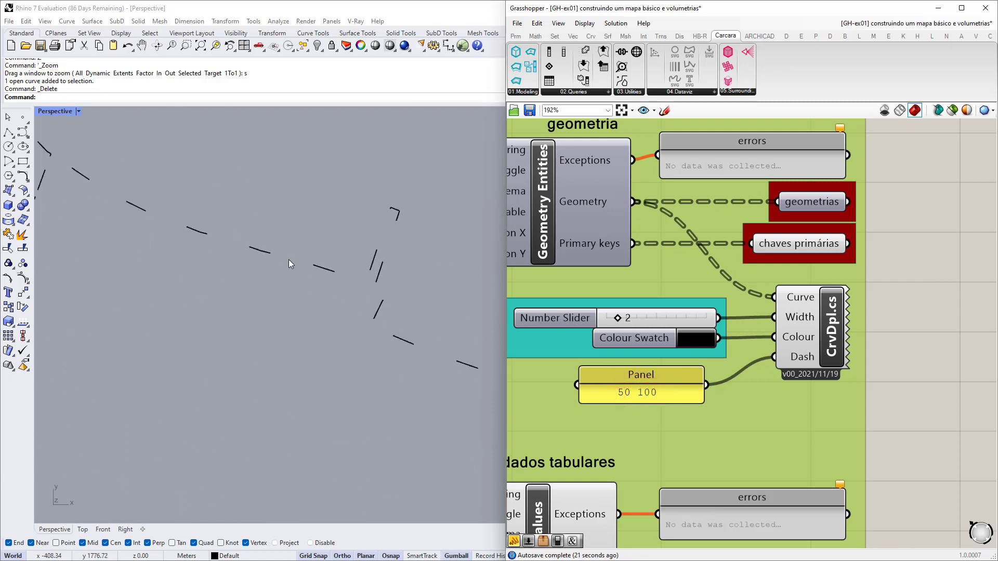
left_click(623, 396)
double_click(623, 396)
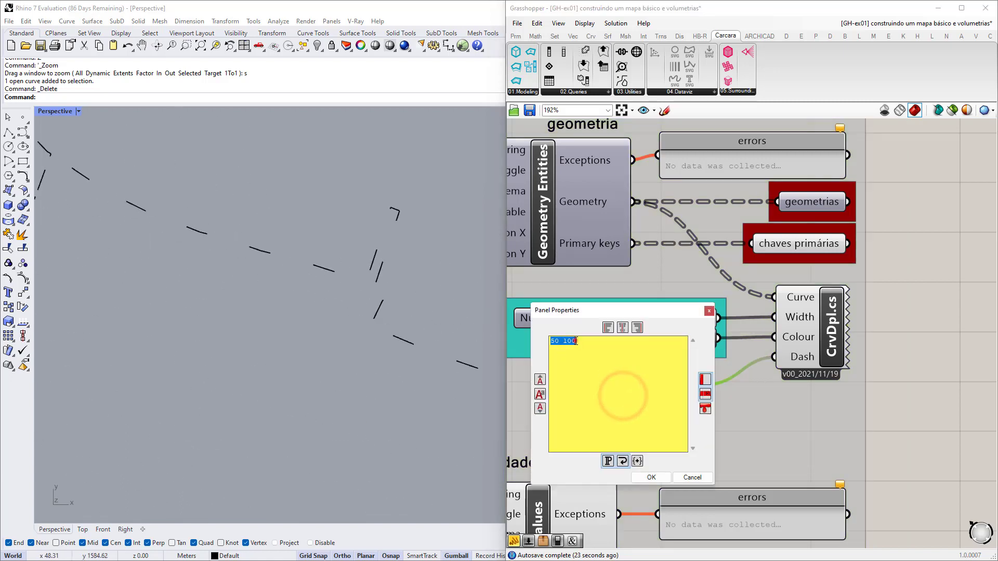
left_click(575, 340)
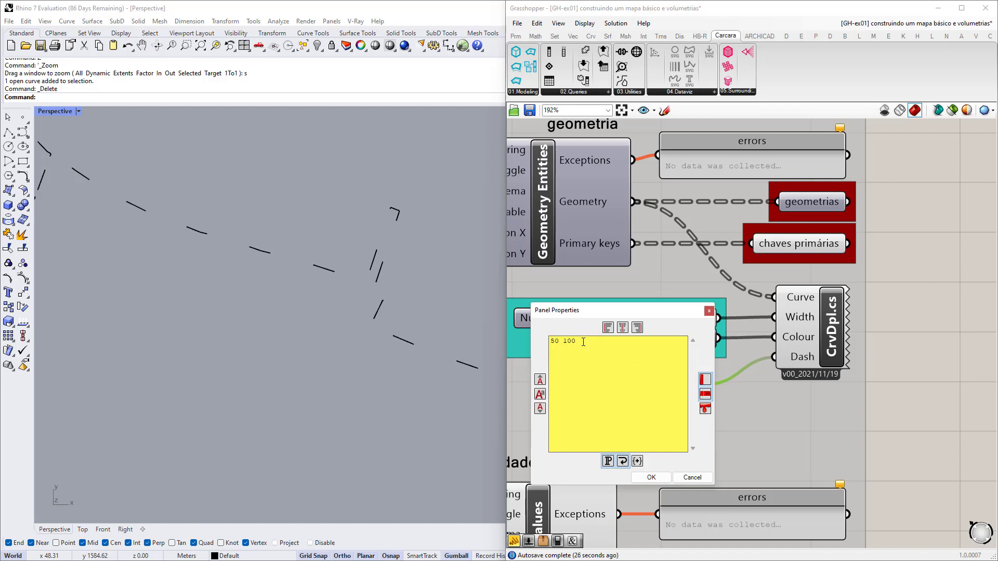
type("10 100")
left_click(650, 477)
Inspect the dash-dot outlines in Rhino, then delete the dash panel.
scroll(252, 285, "up", 5)
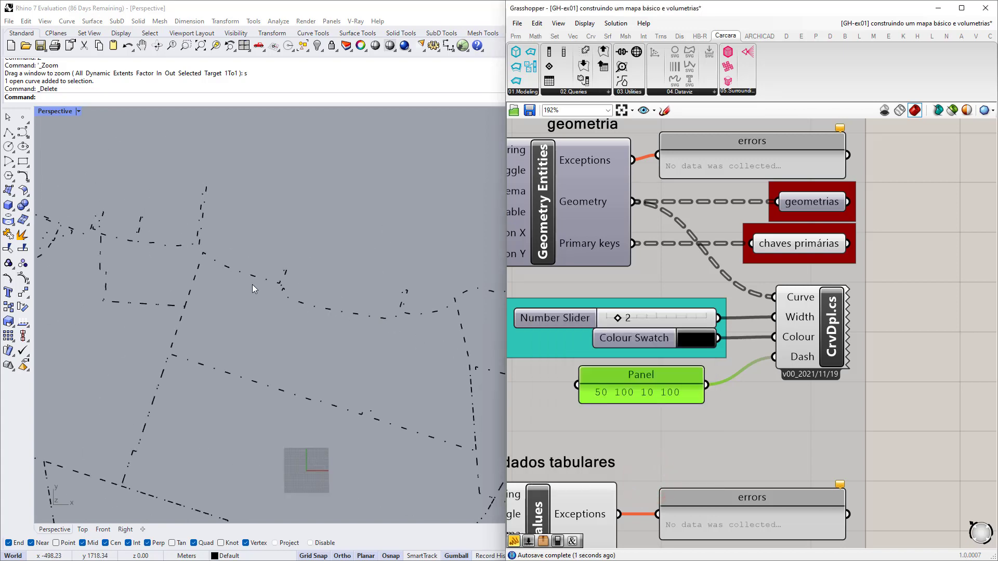
scroll(227, 297, "down", 10)
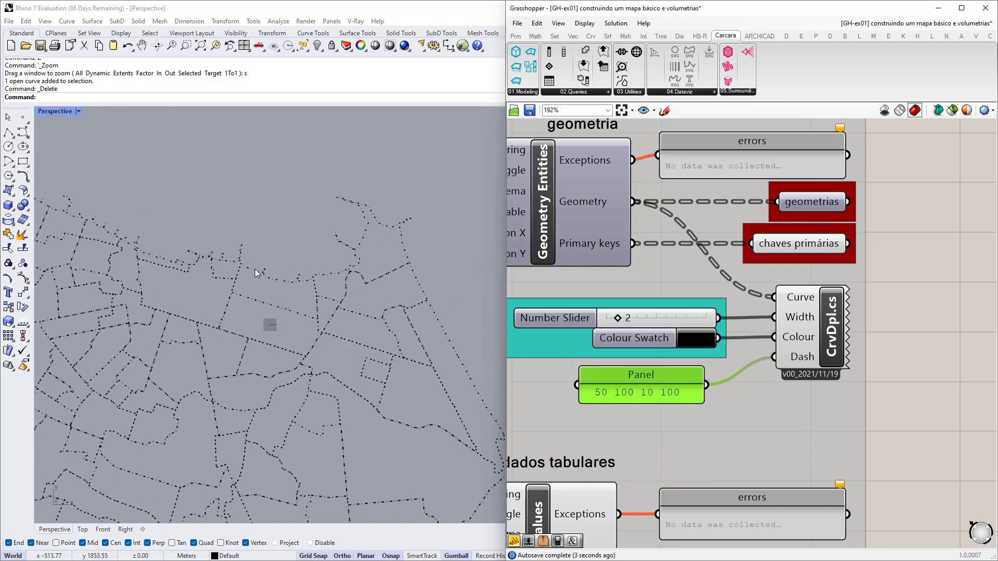
left_click(634, 374)
key("Delete")
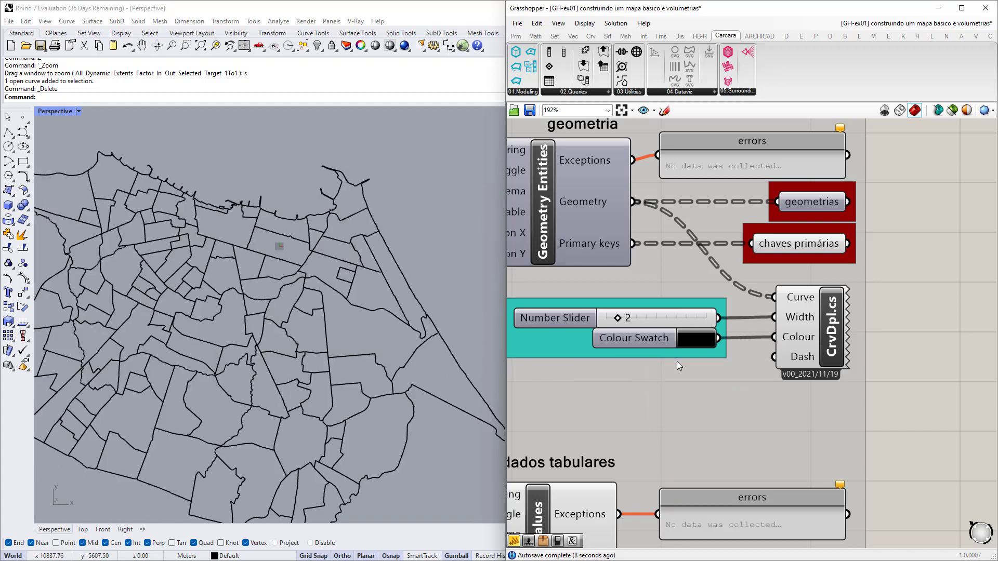
scroll(677, 361, "down", 5)
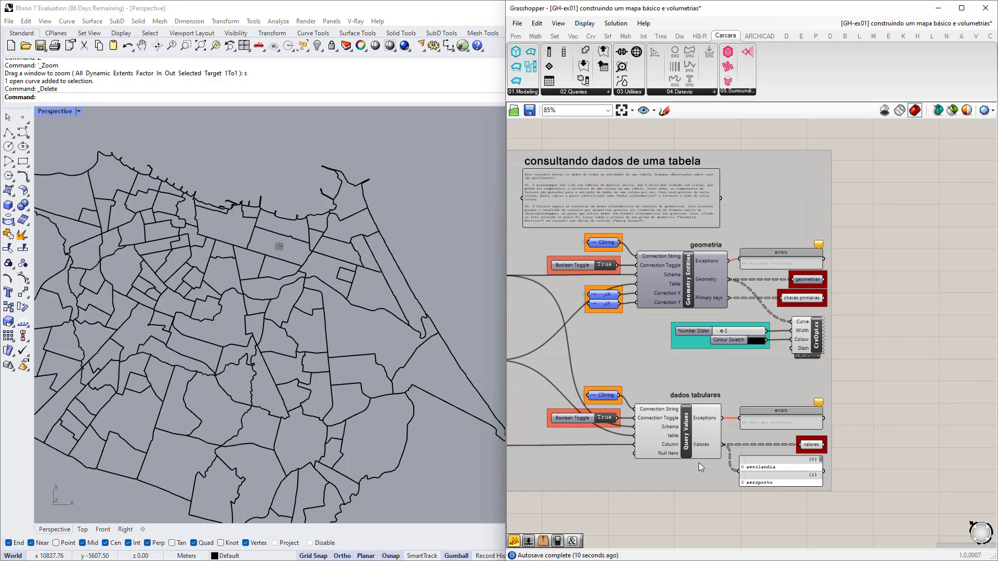
right_click_drag(681, 474, 772, 458)
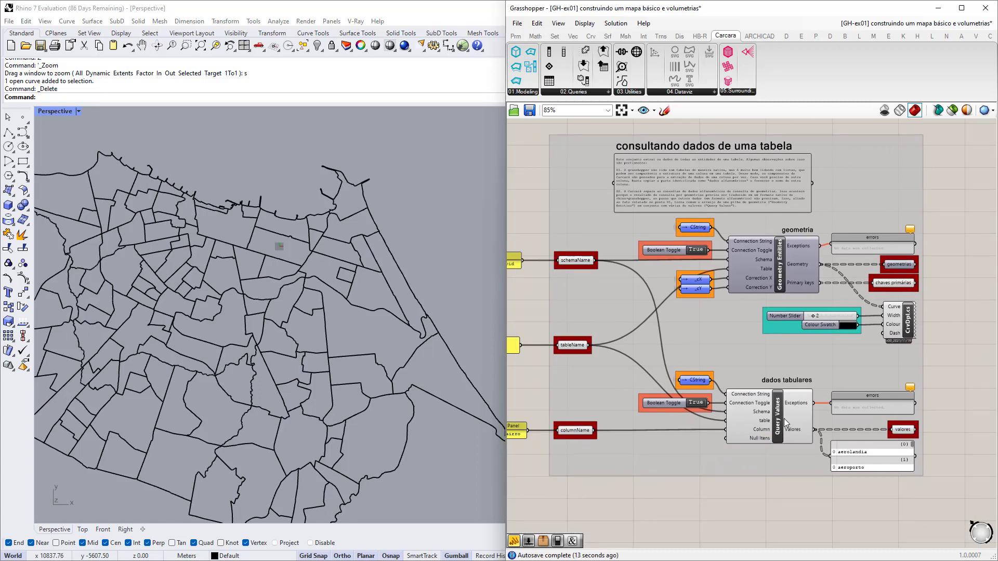
scroll(794, 390, "down", 2)
right_click_drag(758, 408, 782, 396)
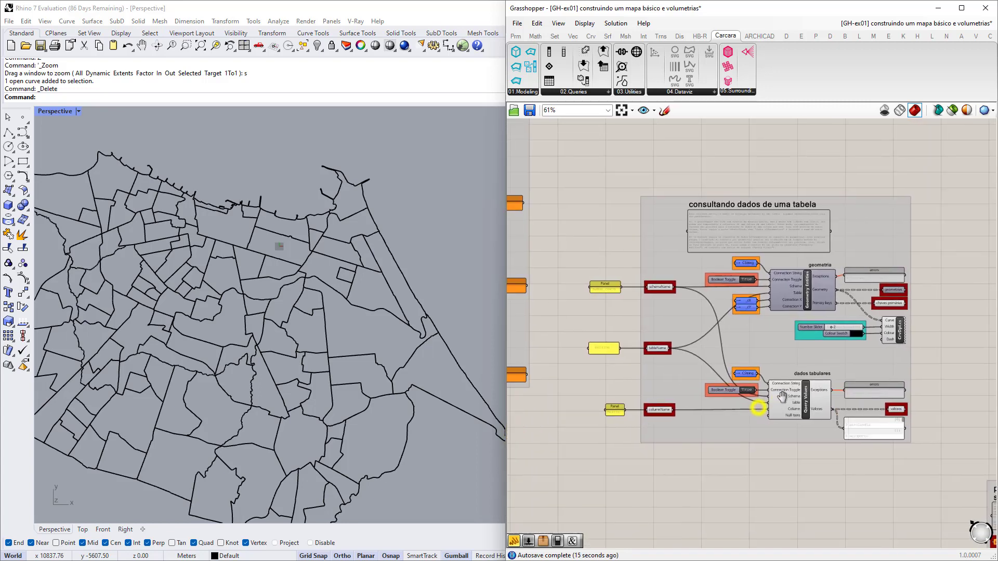
mouse_move(782, 397)
scroll(594, 372, "up", 5)
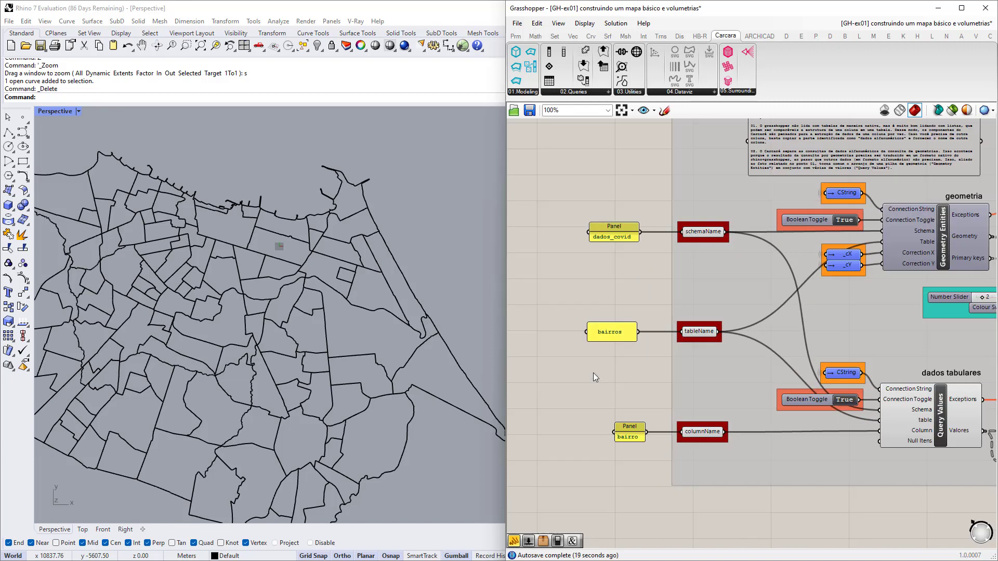
right_click_drag(603, 378, 629, 394)
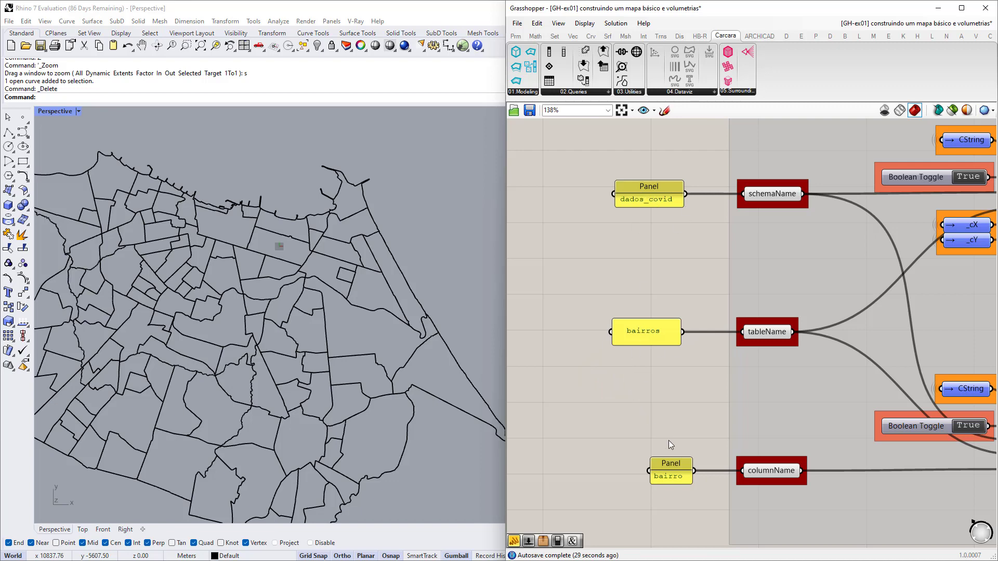
scroll(672, 391, "down", 2)
scroll(666, 286, "up", 2)
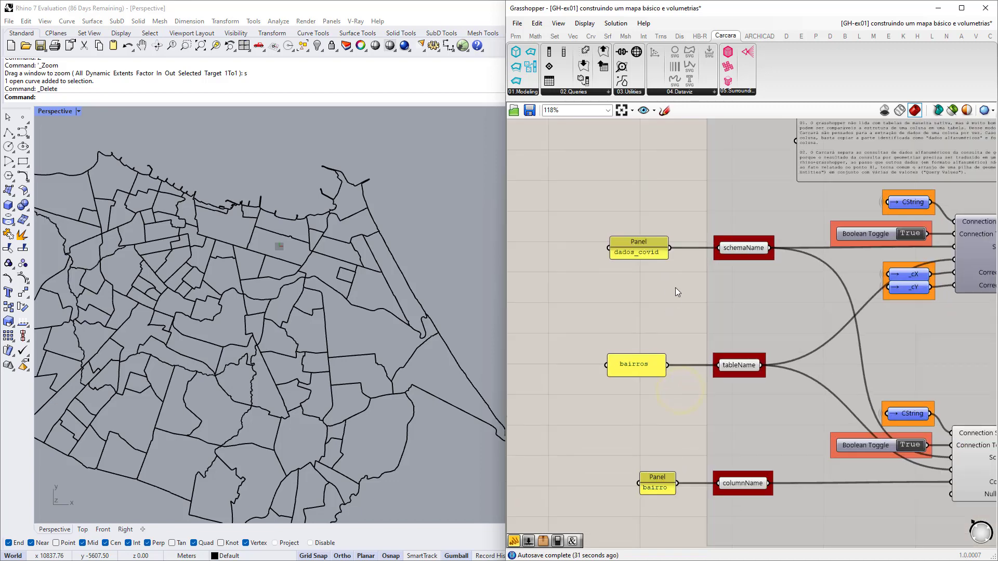
scroll(643, 244, "up", 2)
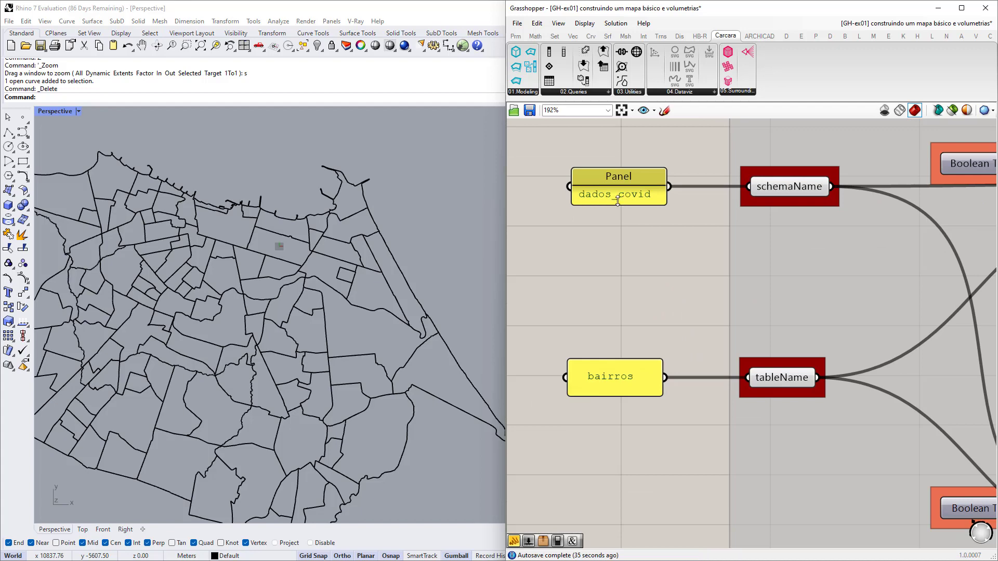
scroll(625, 193, "down", 1)
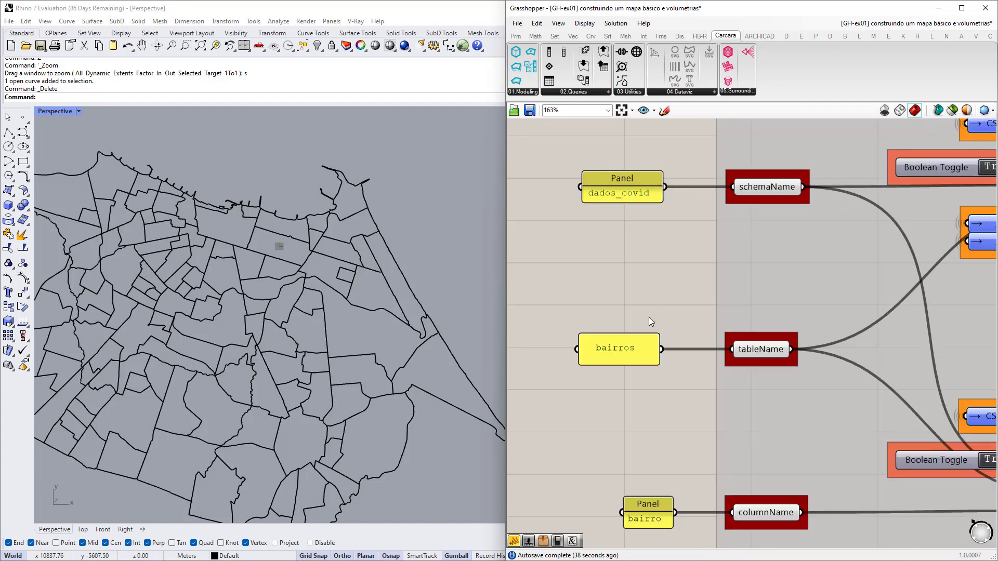
right_click_drag(646, 309, 648, 214)
scroll(624, 255, "up", 2)
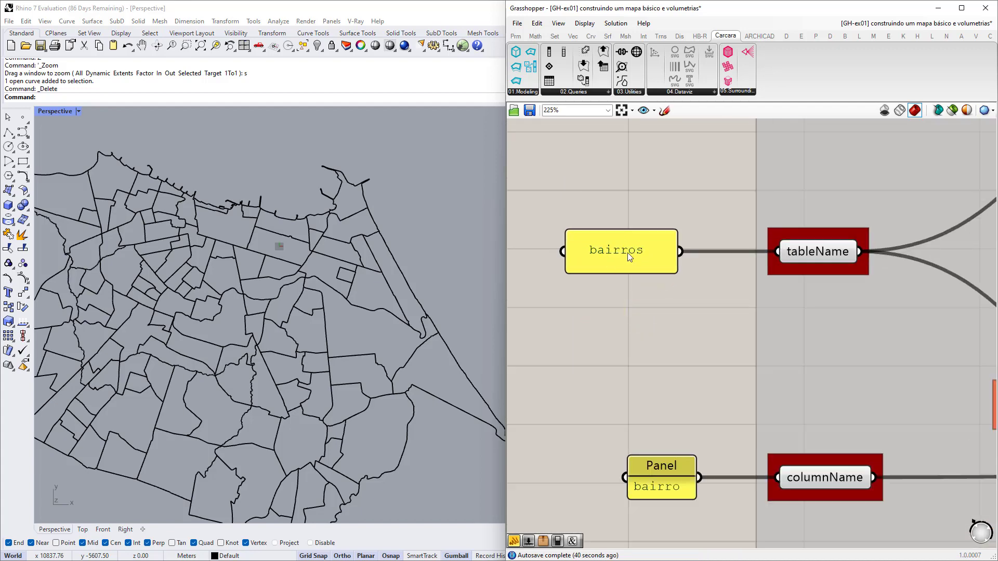
scroll(622, 251, "down", 2)
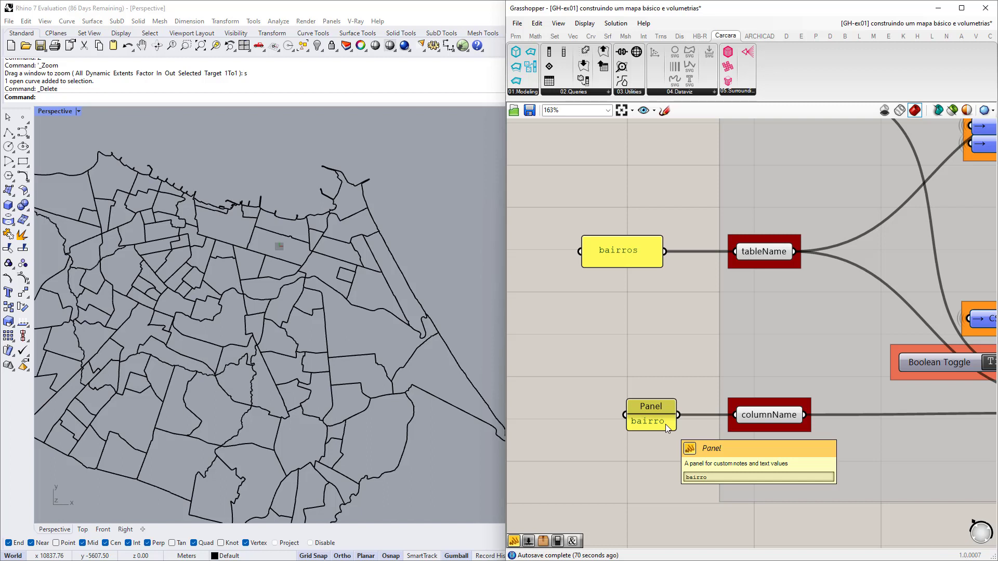
scroll(665, 424, "down", 6)
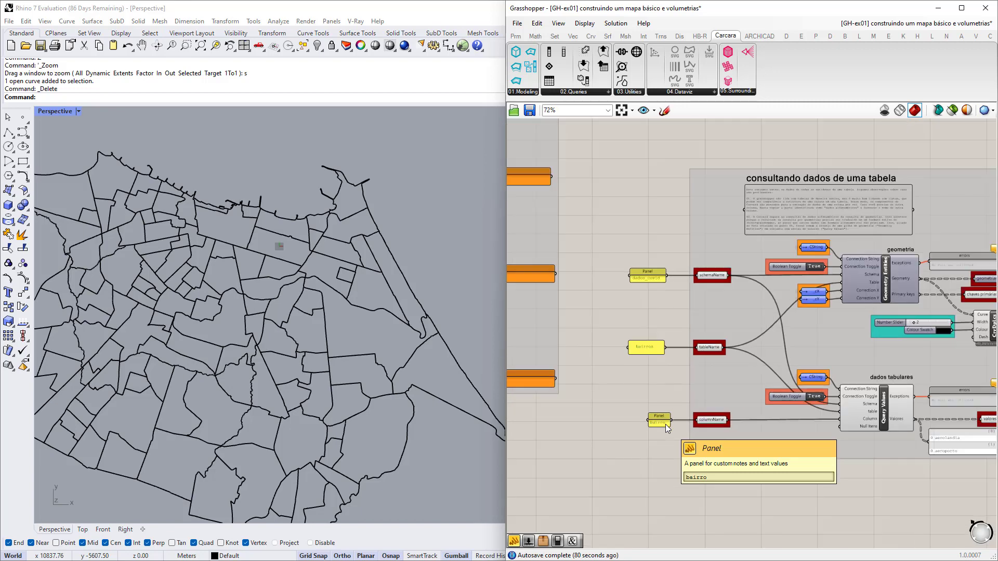
right_click_drag(619, 390, 898, 437)
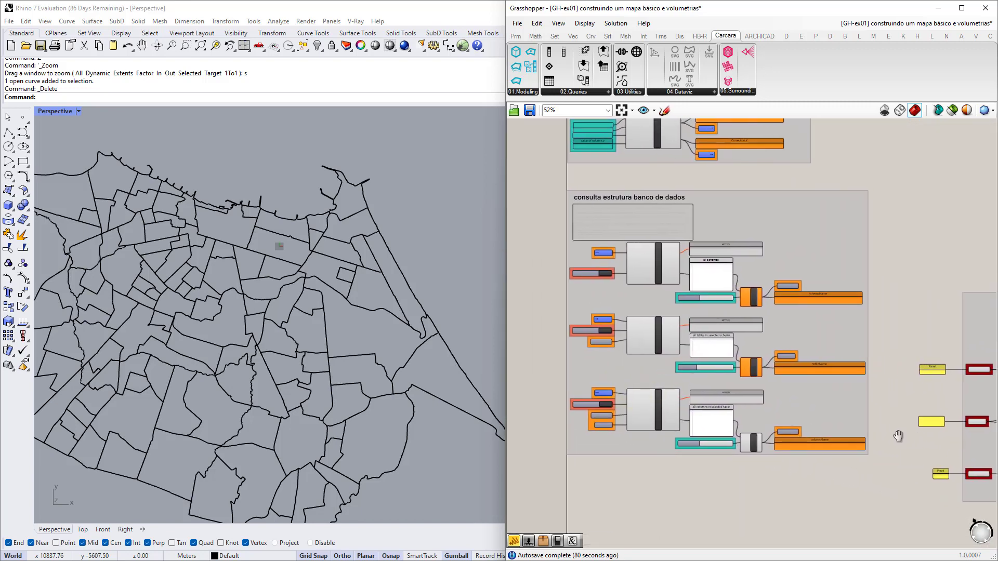
scroll(572, 202, "up", 5)
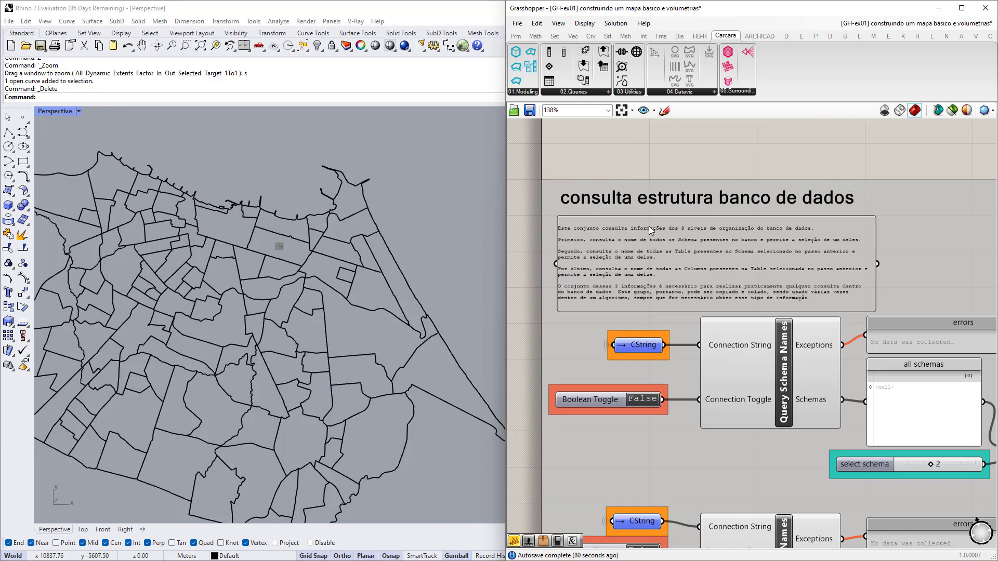
scroll(613, 174, "down", 5)
scroll(653, 321, "up", 2)
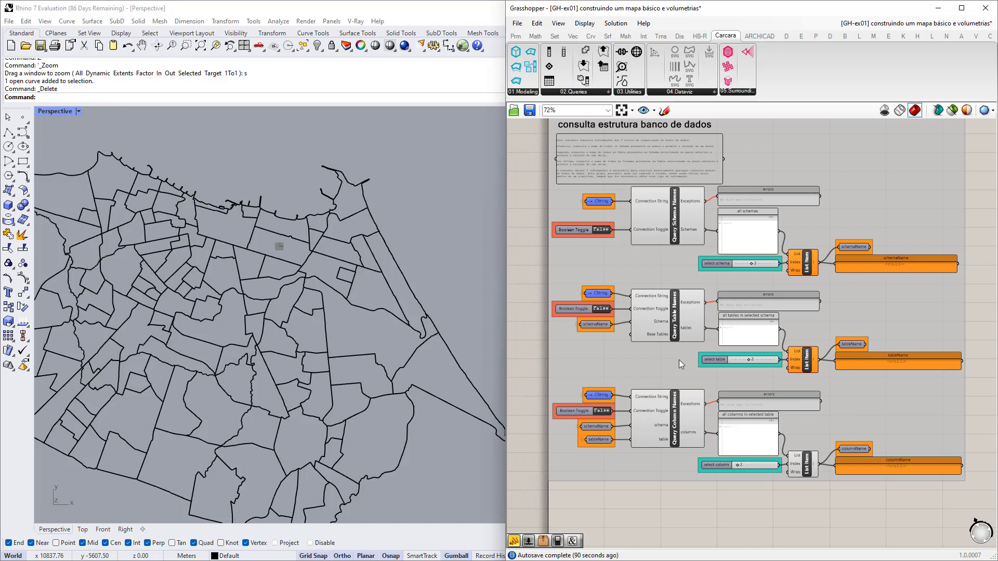
left_click(591, 94)
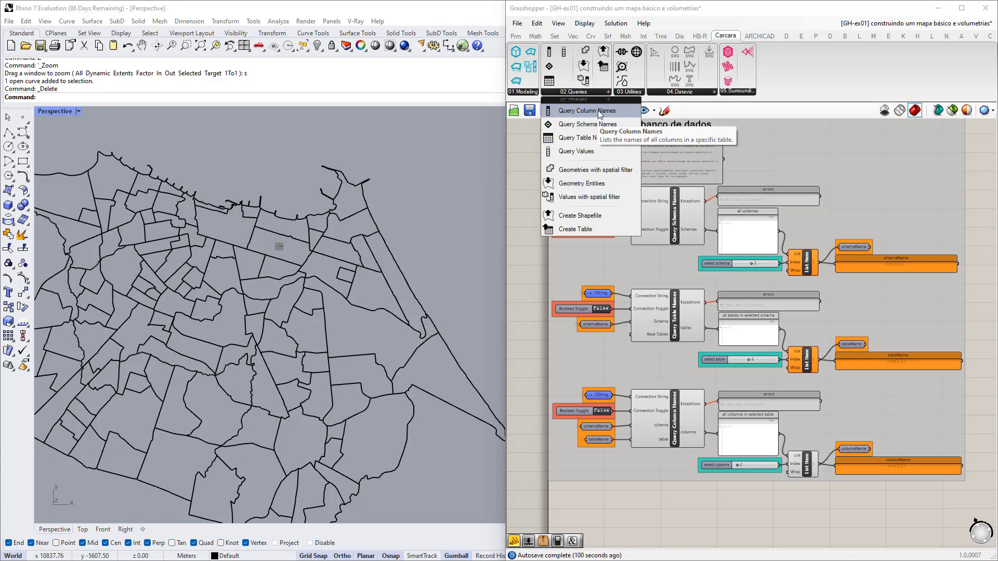
left_click(529, 285)
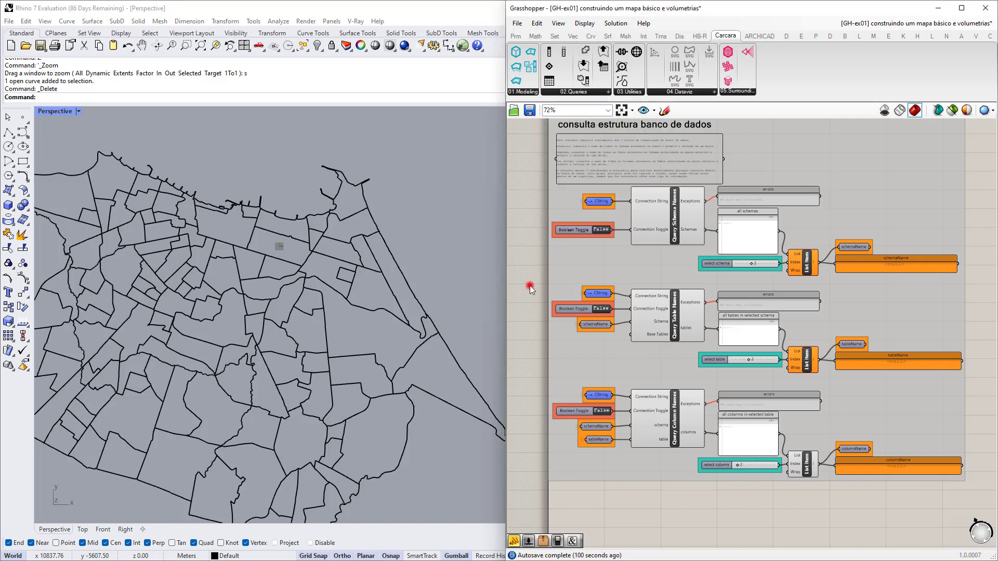
scroll(606, 218, "up", 4)
scroll(854, 279, "up", 3)
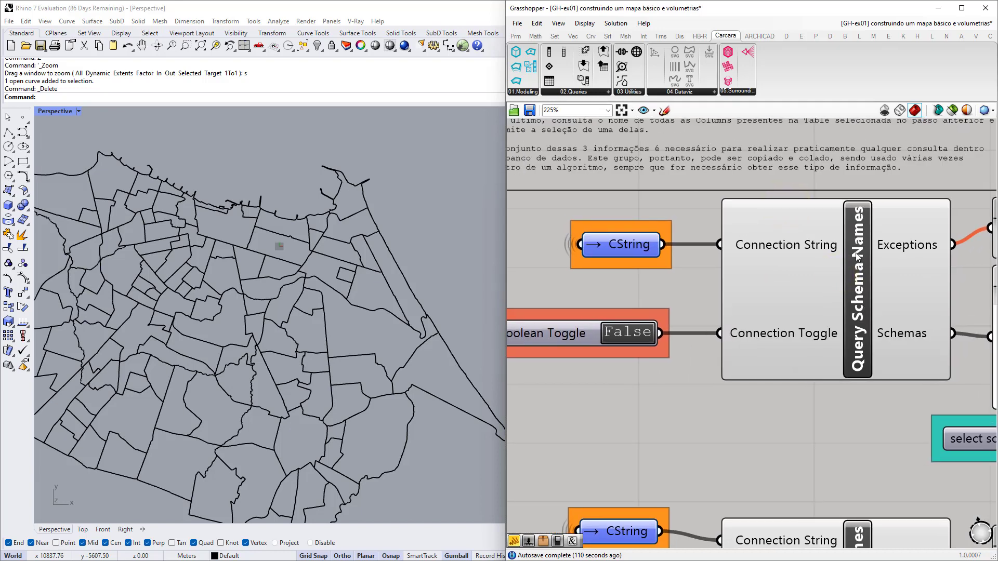
mouse_move(856, 255)
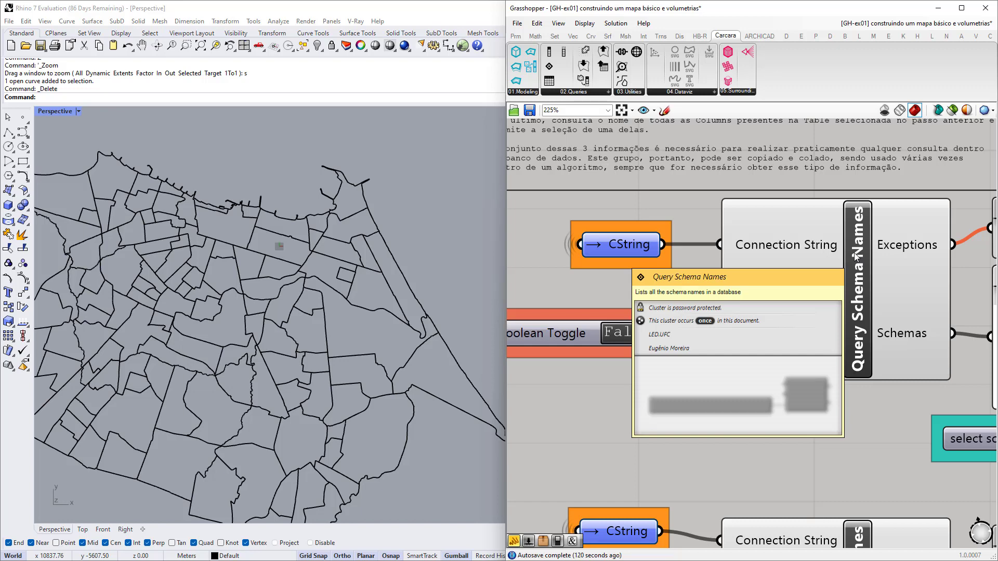
scroll(855, 253, "down", 2)
right_click_drag(871, 489, 828, 337)
scroll(797, 372, "up", 1)
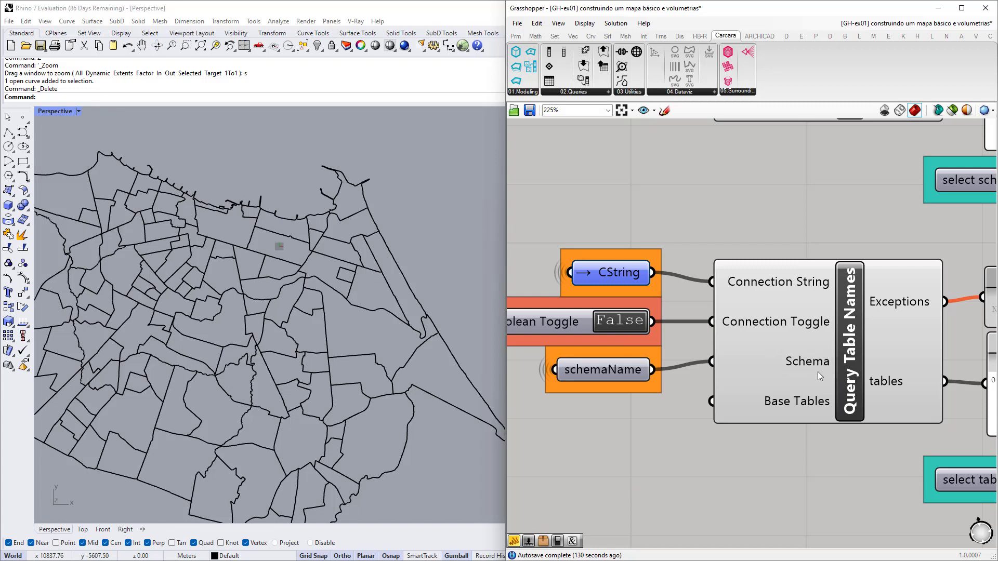
scroll(812, 348, "down", 5)
scroll(815, 370, "up", 5)
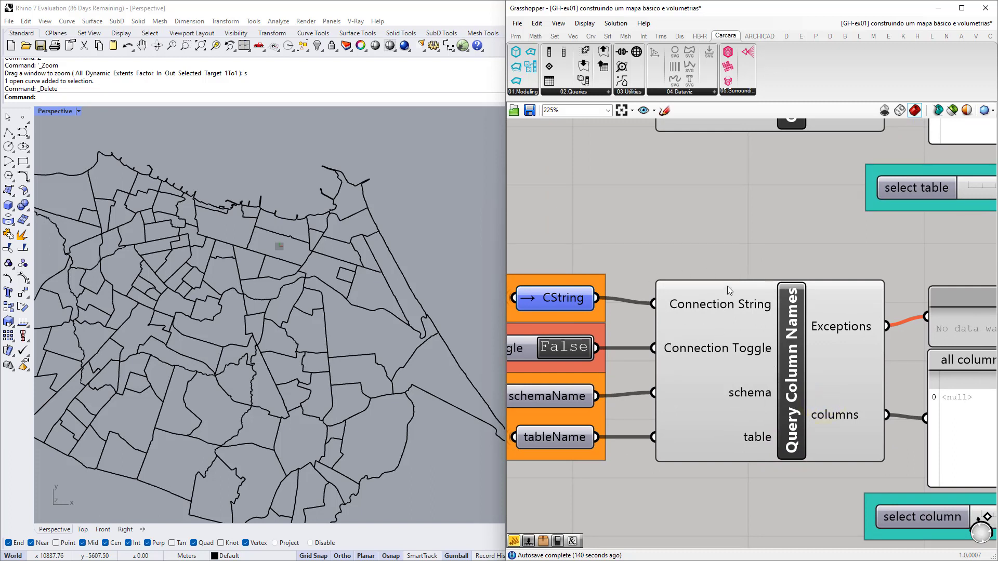
right_click_drag(753, 379, 762, 345)
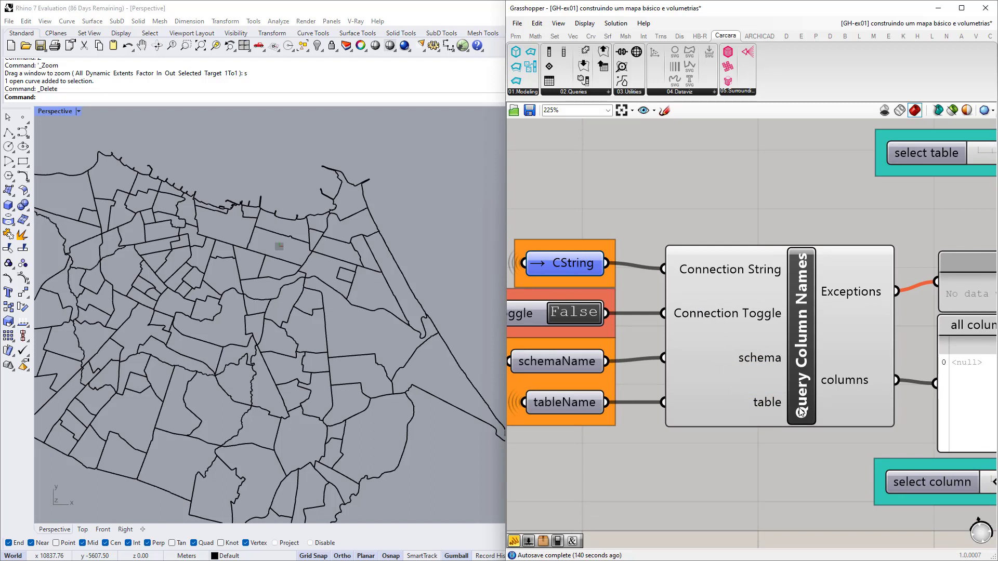
scroll(745, 398, "down", 7)
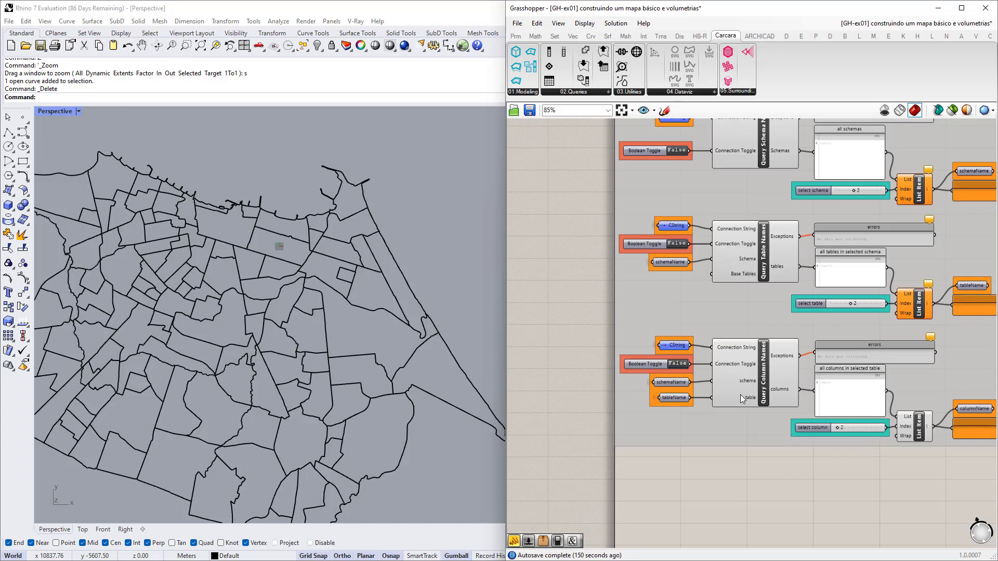
right_click_drag(821, 369, 714, 371)
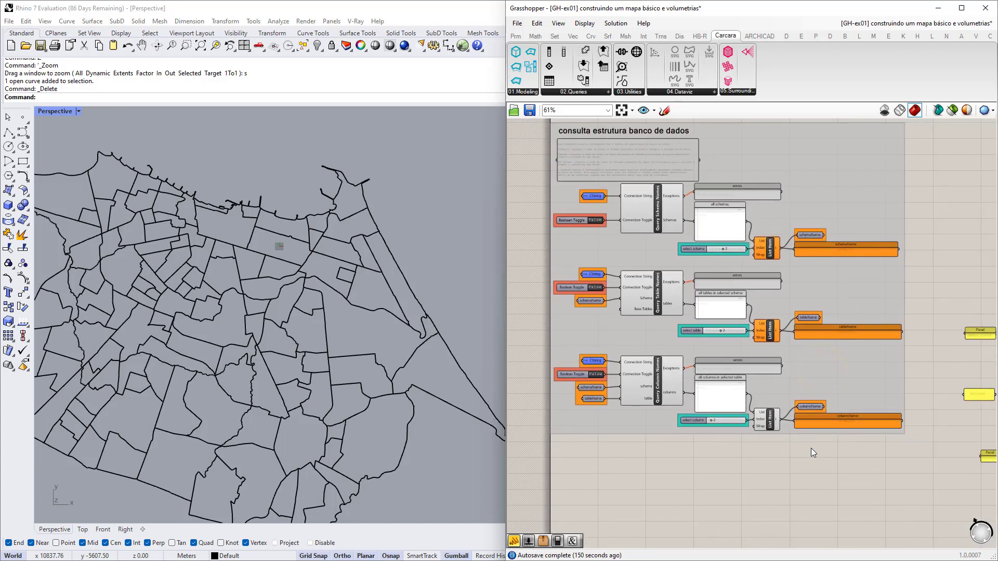
right_click_drag(661, 264, 685, 288)
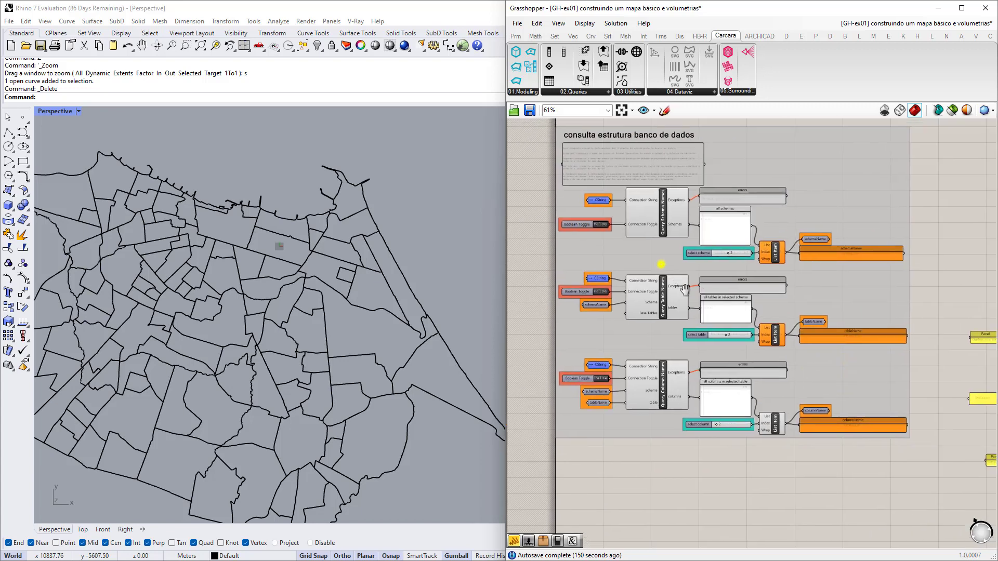
scroll(686, 285, "up", 6)
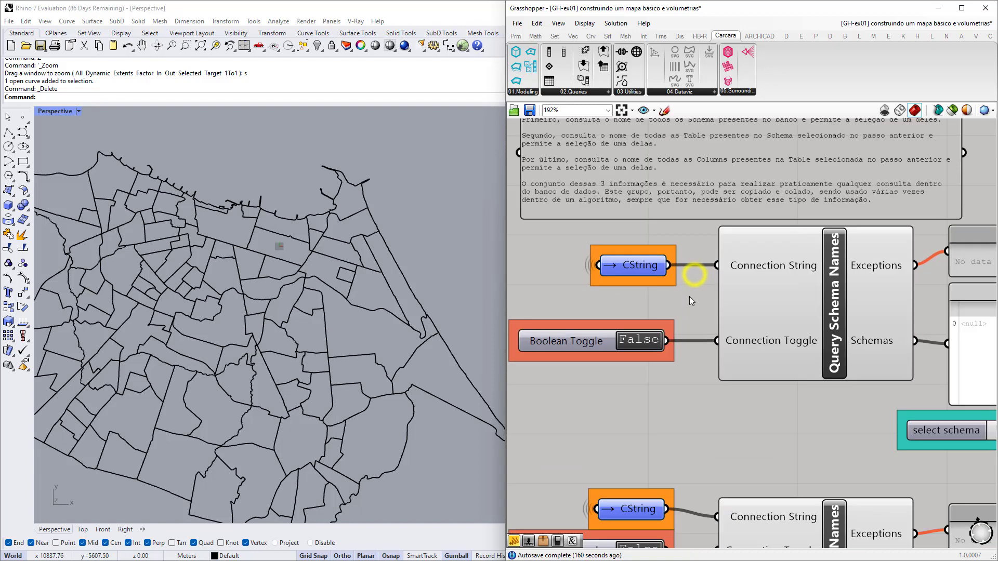
Trace the CString wire back to the connection string group and check the database_name panel.
left_click(634, 266)
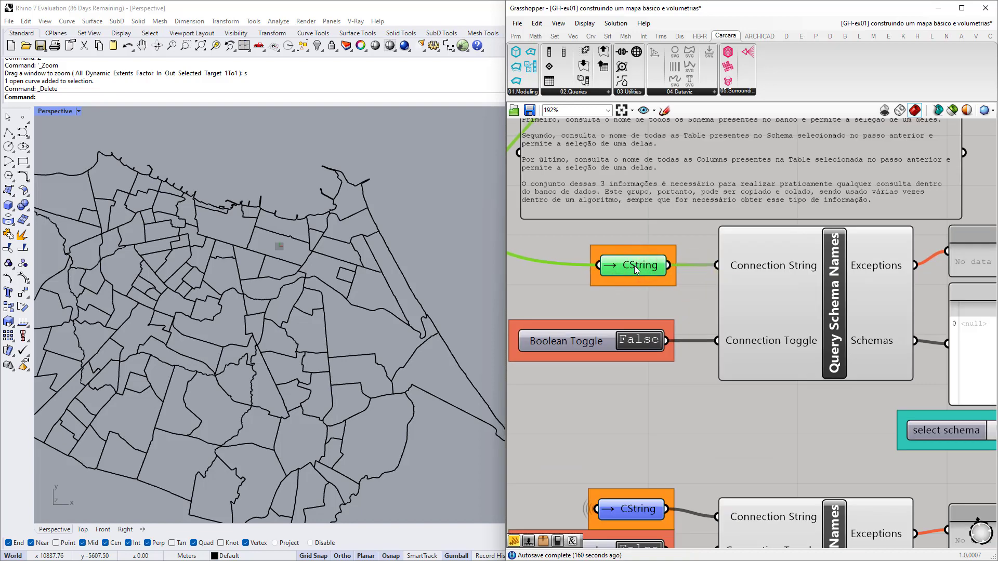
scroll(639, 291, "down", 7)
right_click_drag(731, 165, 753, 193)
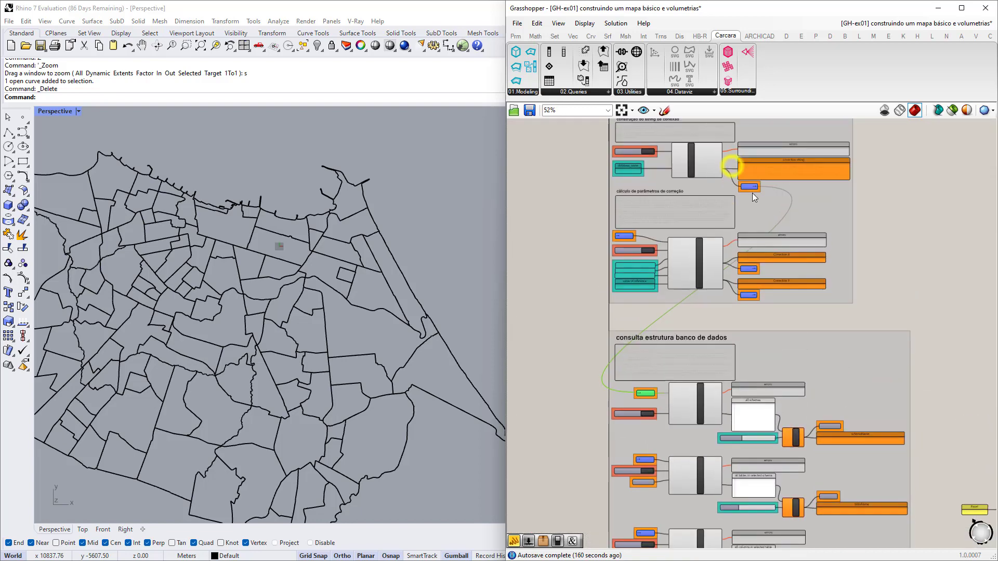
scroll(650, 401, "up", 8)
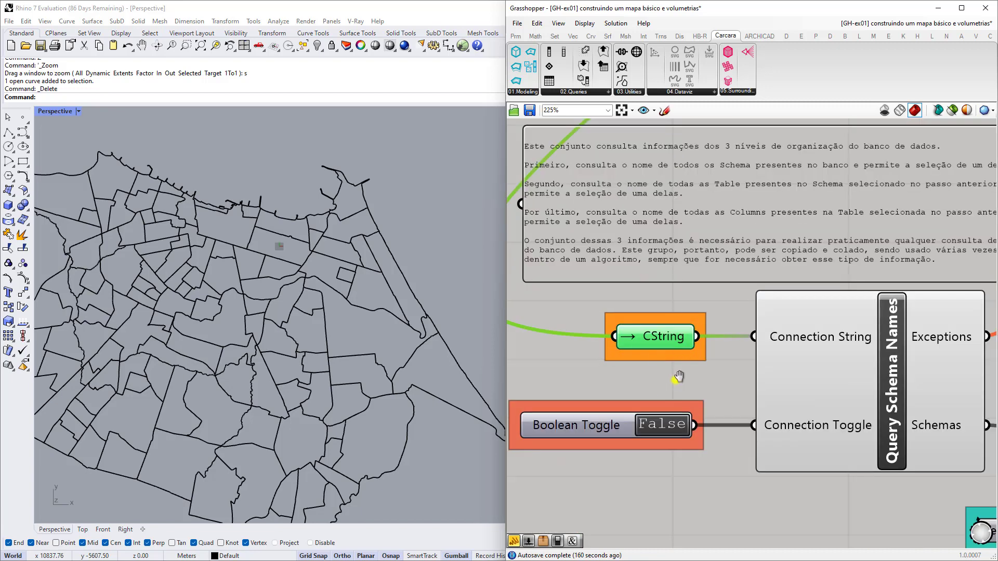
right_click_drag(678, 376, 706, 335)
scroll(672, 320, "down", 3)
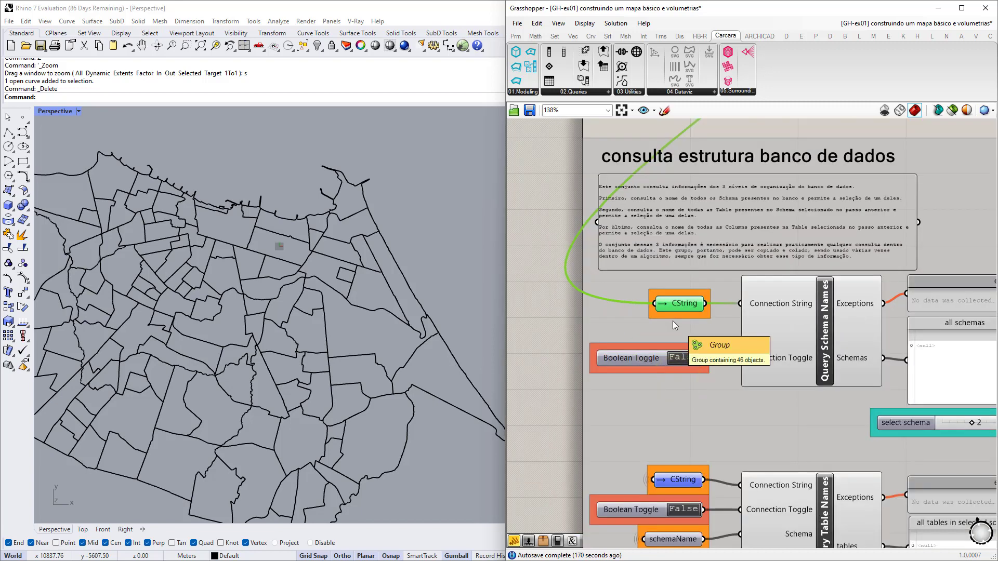
right_click_drag(728, 367, 665, 367)
scroll(666, 367, "up", 1)
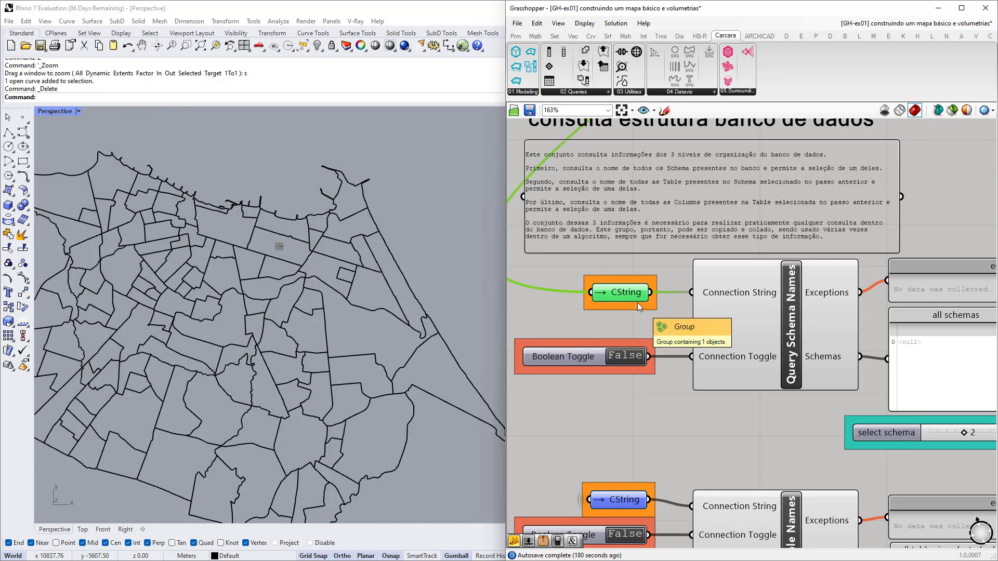
scroll(666, 312, "down", 5)
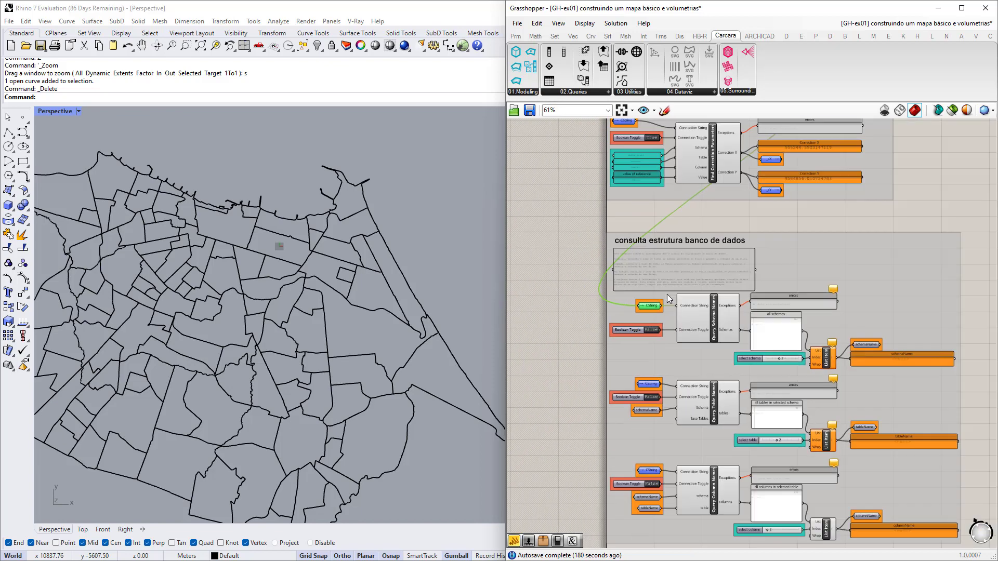
right_click_drag(666, 205, 681, 308)
scroll(673, 279, "up", 8)
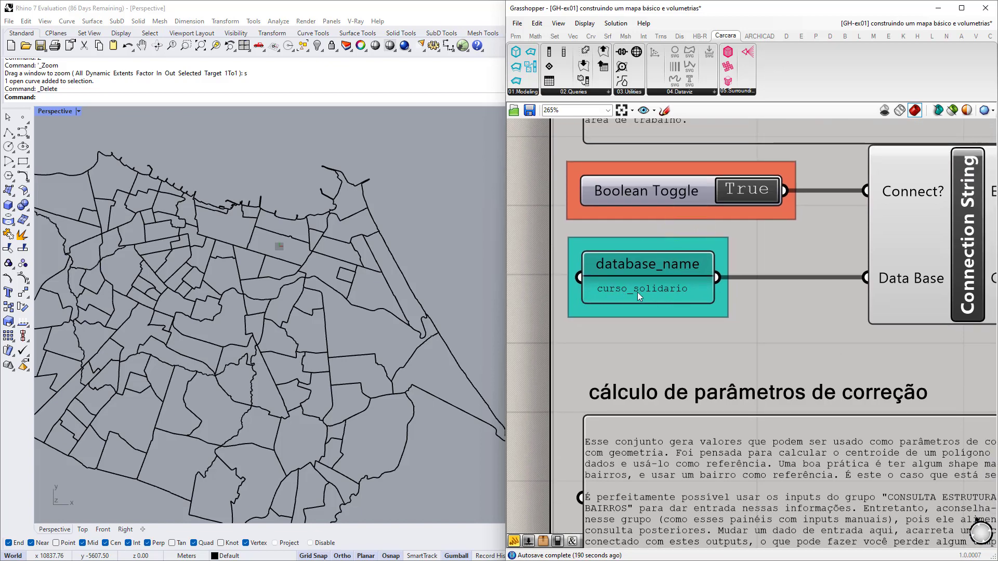
scroll(654, 241, "down", 9)
Set the schema query's toggle True so 'all schemas' lists public, information_schema, dados_covid.
right_click_drag(685, 514, 679, 363)
scroll(678, 364, "up", 4)
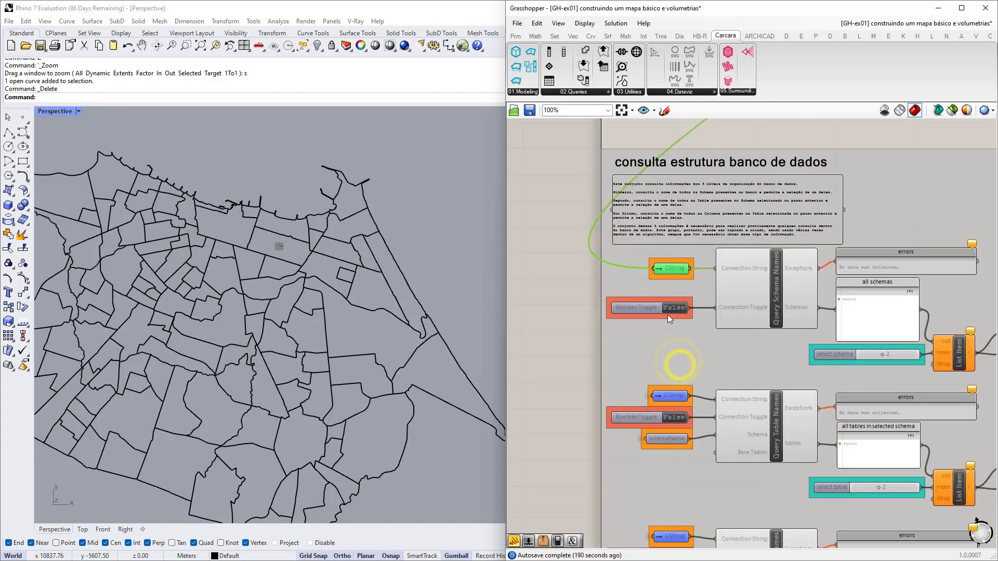
scroll(667, 314, "up", 3)
left_click(630, 328)
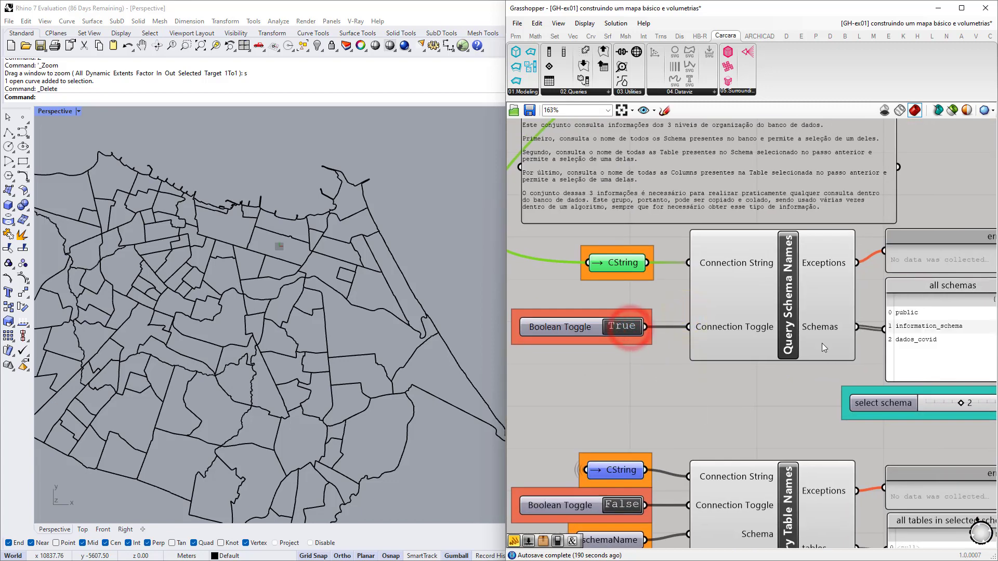
right_click_drag(821, 343, 618, 337)
scroll(696, 312, "up", 2)
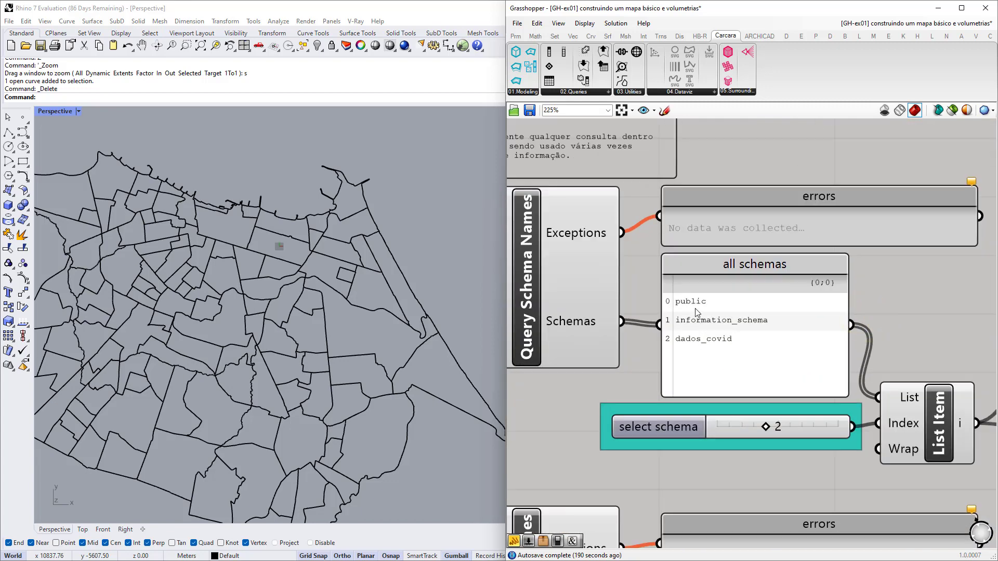
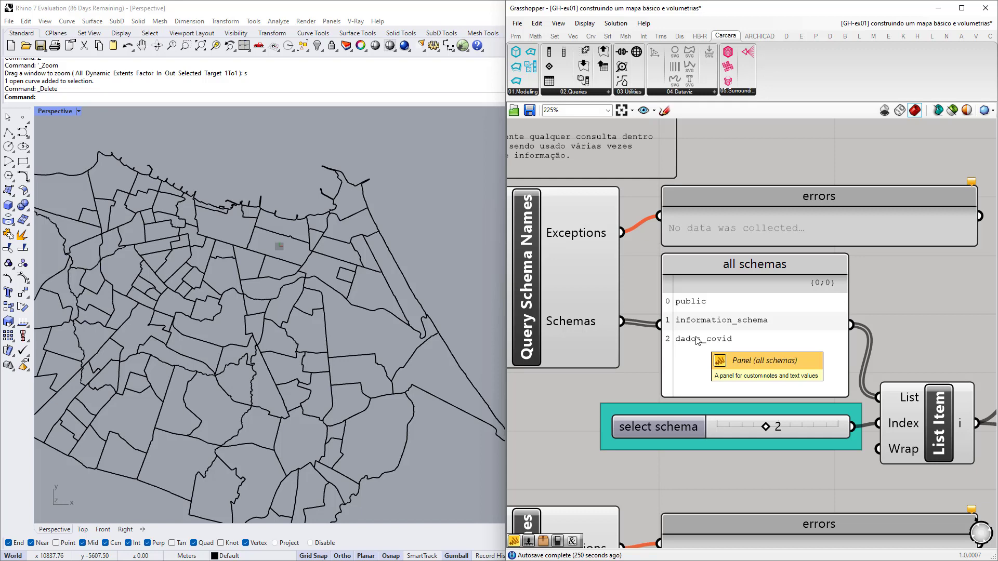
Switch the chosen schema to information_schema, then back to dados_covid.
scroll(696, 340, "down", 3)
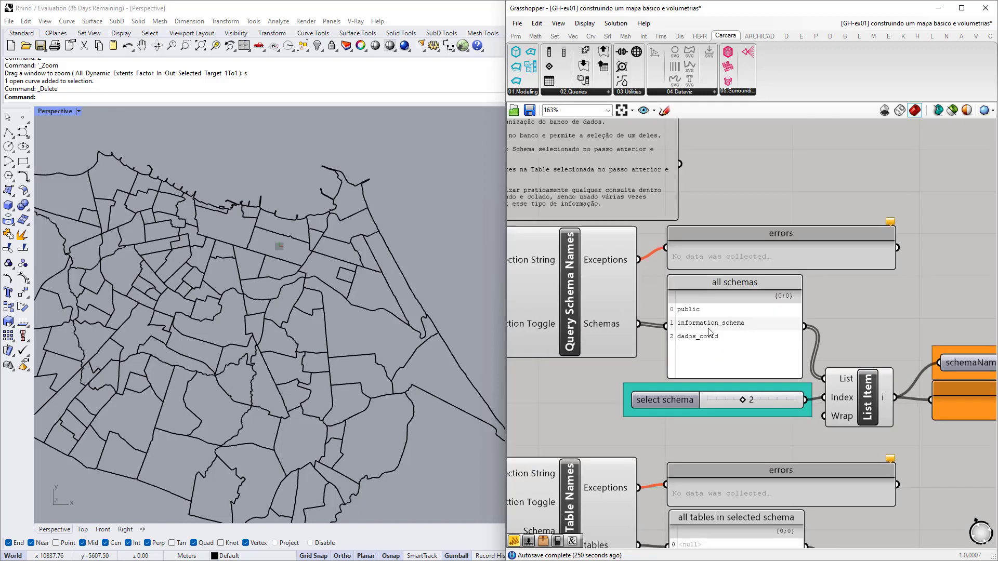
scroll(718, 326, "down", 1)
right_click_drag(753, 358, 717, 335)
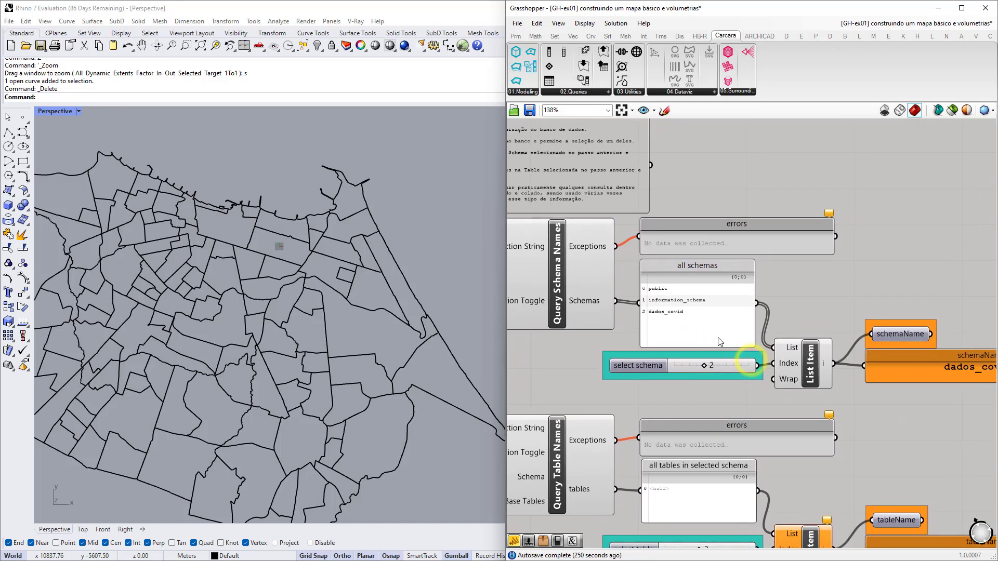
scroll(739, 332, "up", 1)
scroll(739, 327, "up", 3)
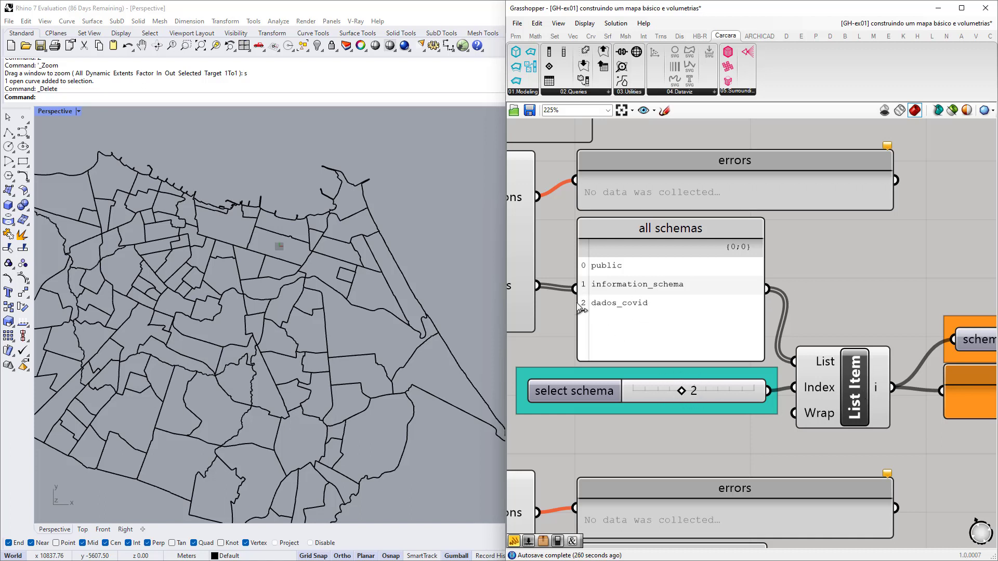
left_click(678, 392)
scroll(675, 391, "down", 2)
left_click_drag(619, 379, 599, 378)
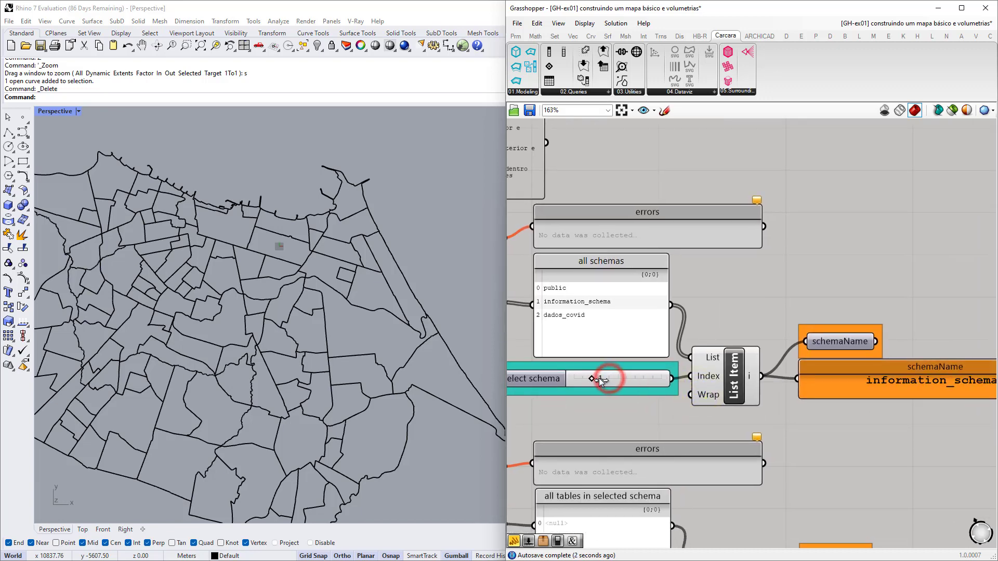
right_click_drag(799, 379, 771, 374)
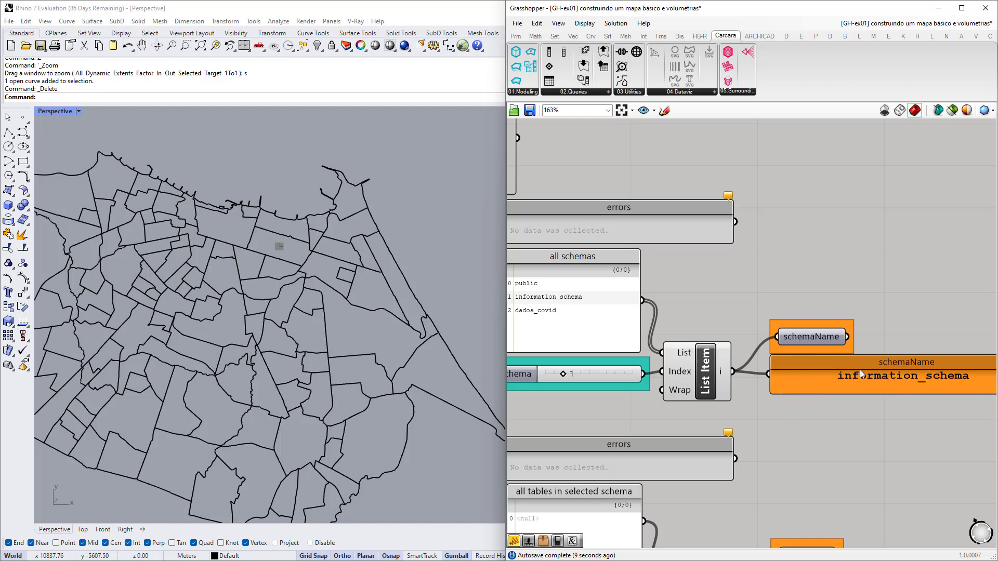
left_click_drag(564, 374, 578, 379)
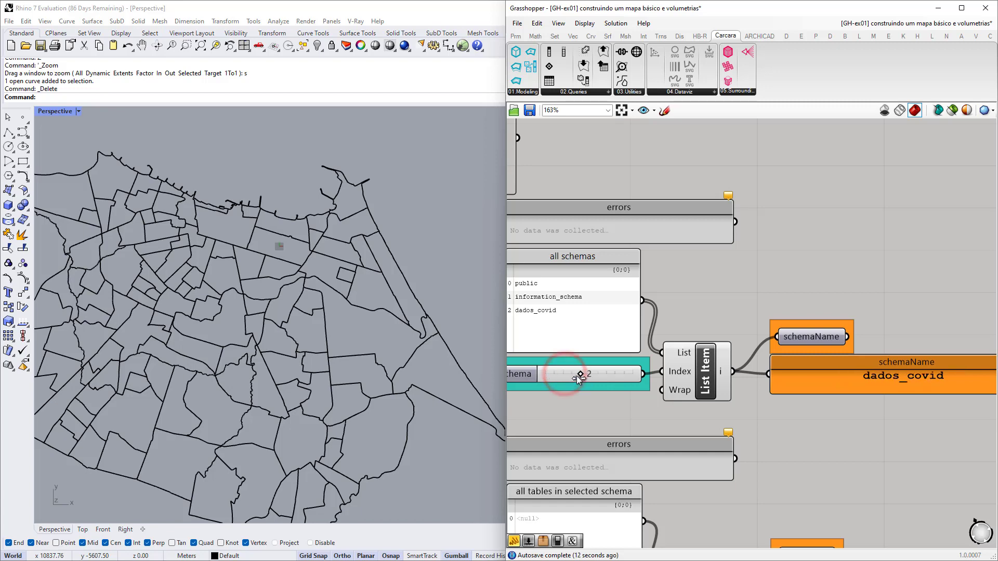
Centre the view on the schemaName output and select it to show where it is wired.
scroll(581, 318, "up", 5)
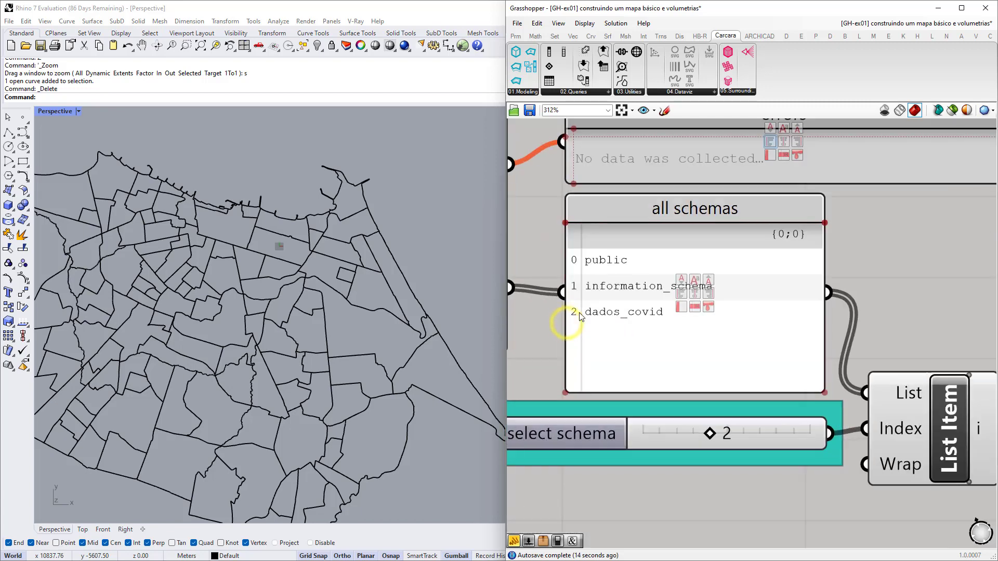
scroll(581, 318, "down", 3)
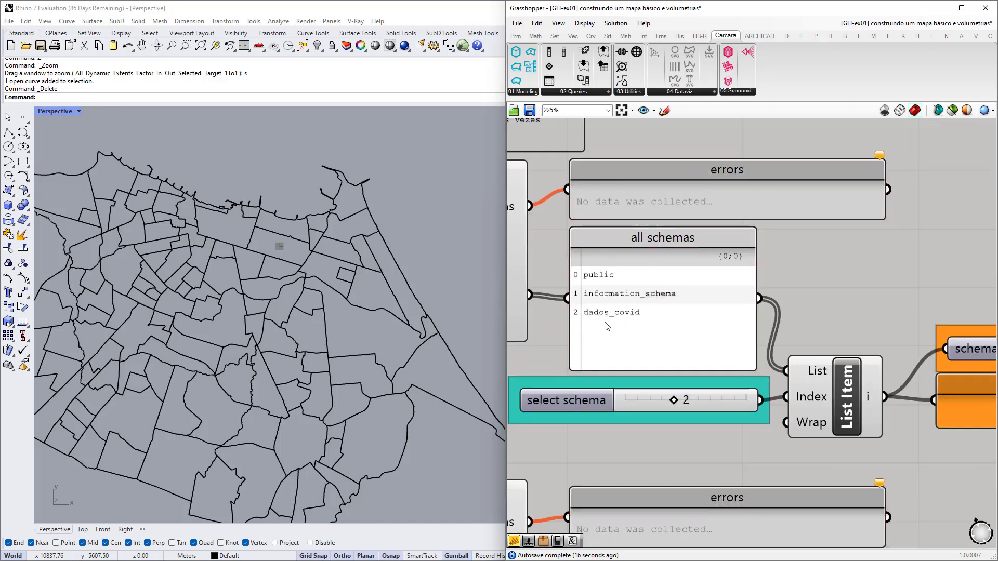
scroll(633, 326, "down", 2)
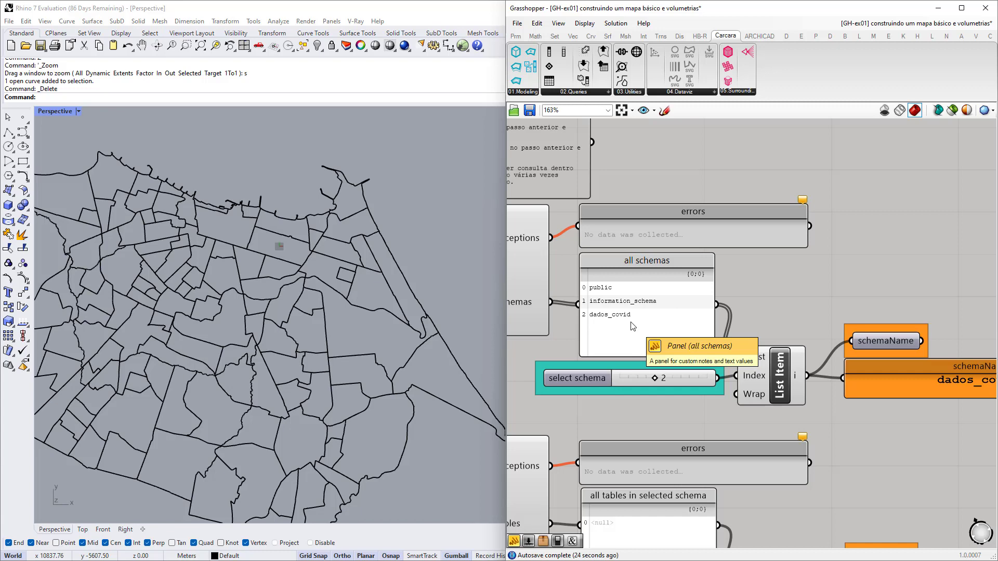
scroll(647, 328, "down", 2)
right_click_drag(687, 362, 826, 315)
scroll(762, 310, "down", 1)
scroll(789, 312, "down", 1)
scroll(916, 289, "up", 5)
right_click_drag(911, 305, 784, 313)
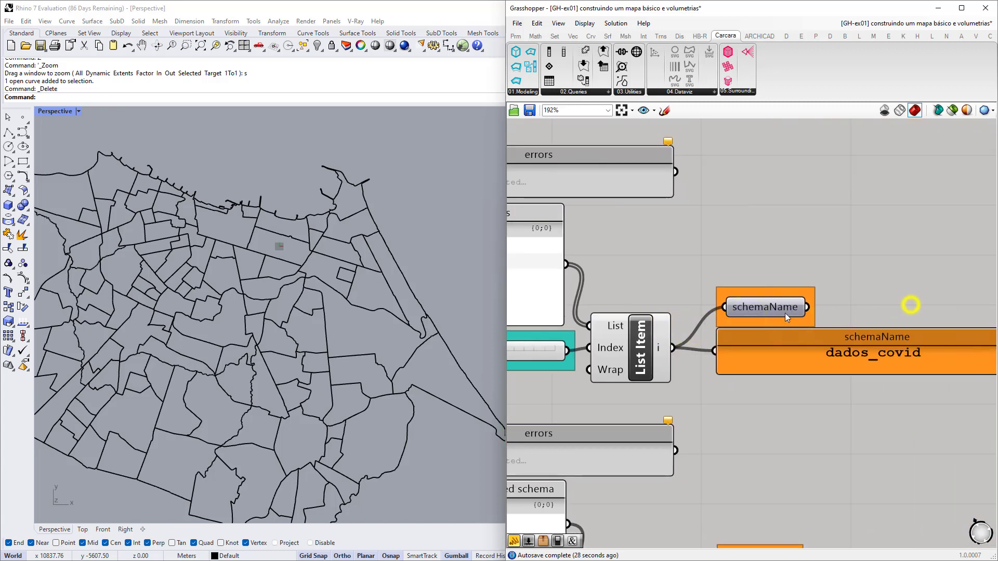
scroll(765, 304, "up", 3)
left_click(765, 305)
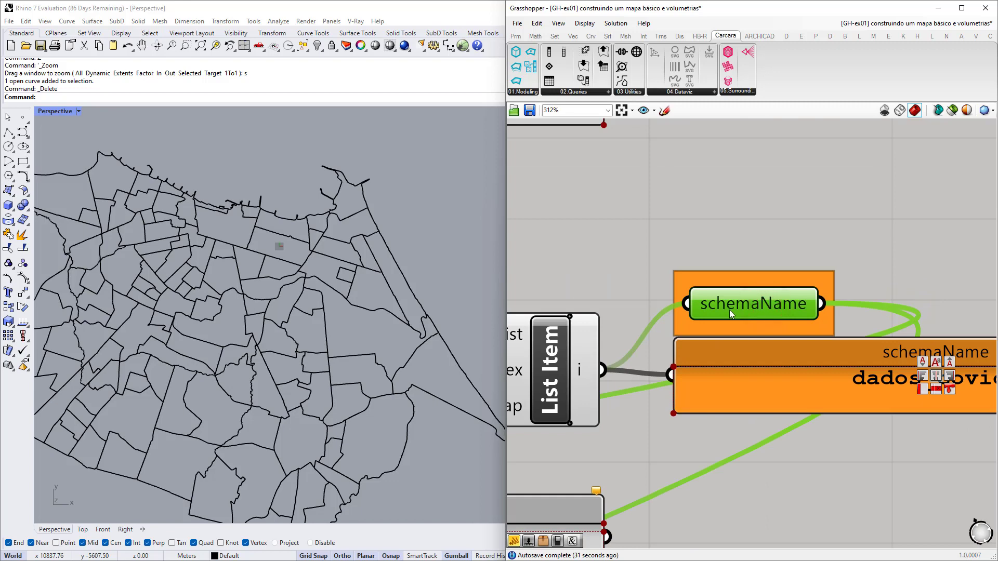
scroll(790, 311, "down", 3)
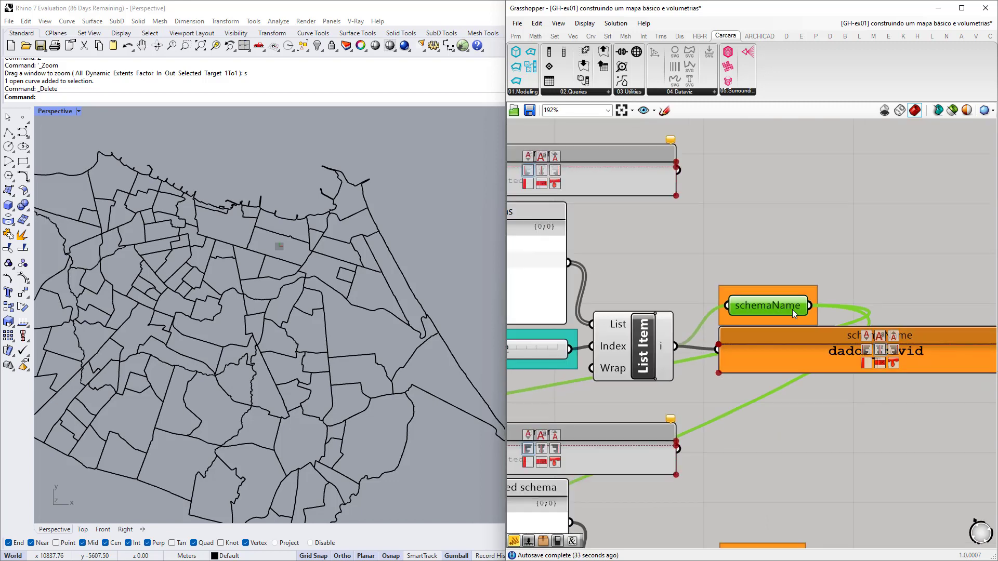
scroll(801, 310, "down", 1)
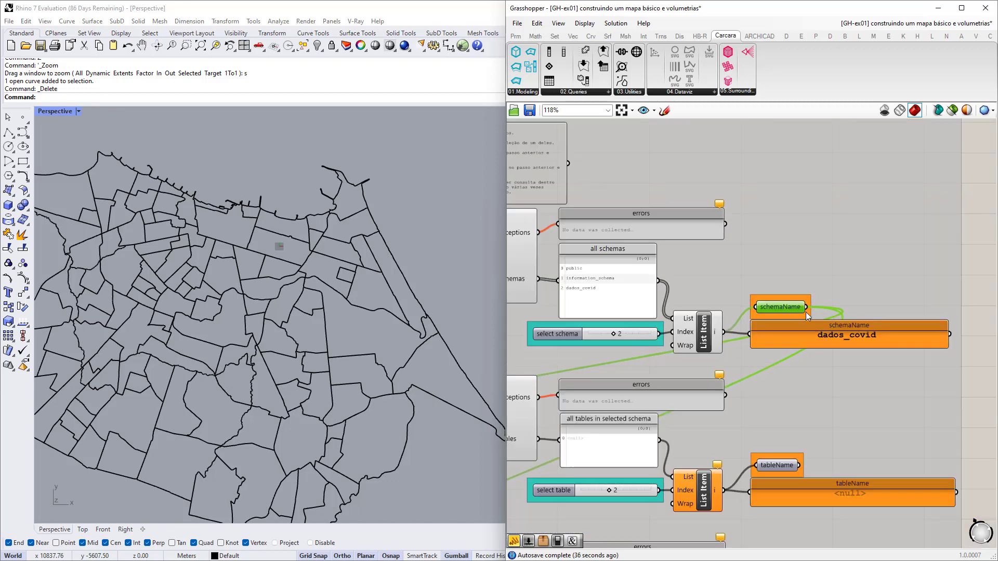
scroll(787, 308, "up", 3)
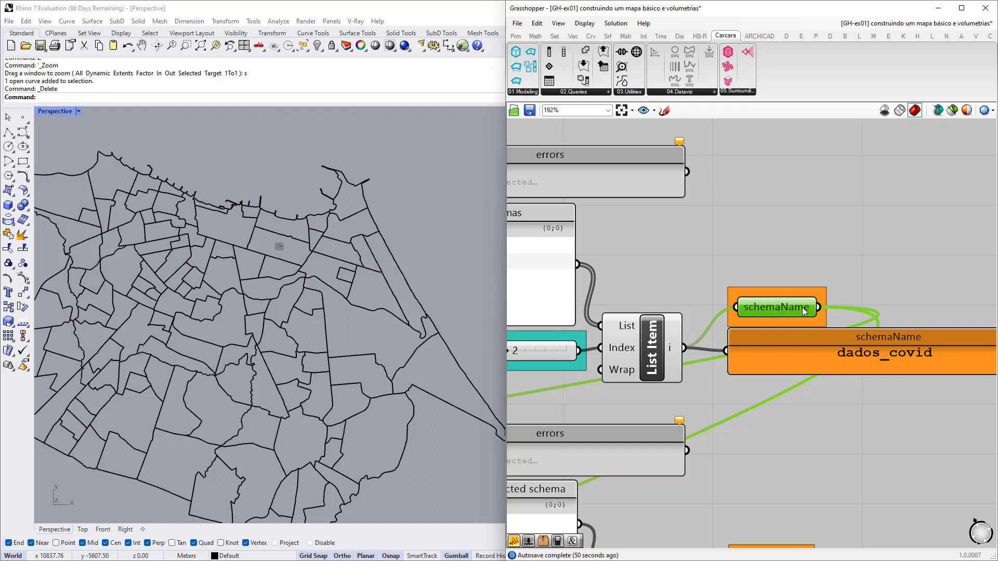
mouse_move(775, 313)
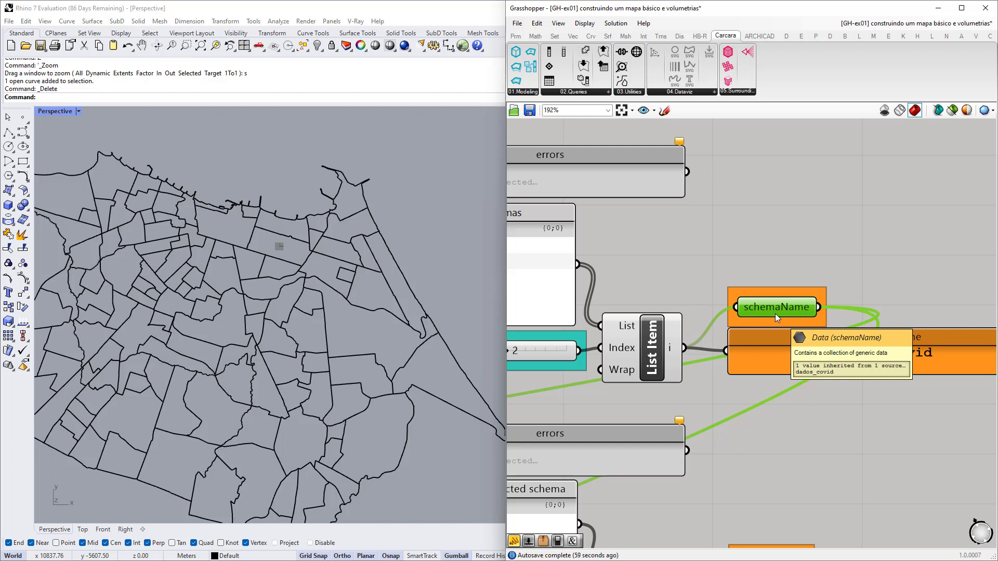
scroll(603, 265, "down", 8)
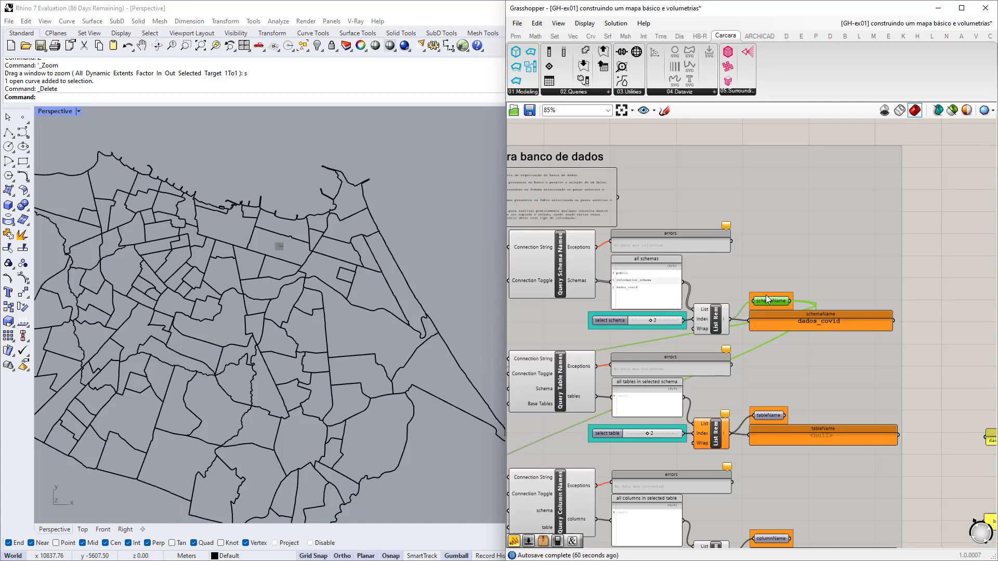
Select the whole database structure query group, clear it, and reselect schemaName to show its connections.
left_click_drag(619, 229, 827, 424)
scroll(769, 291, "up", 8)
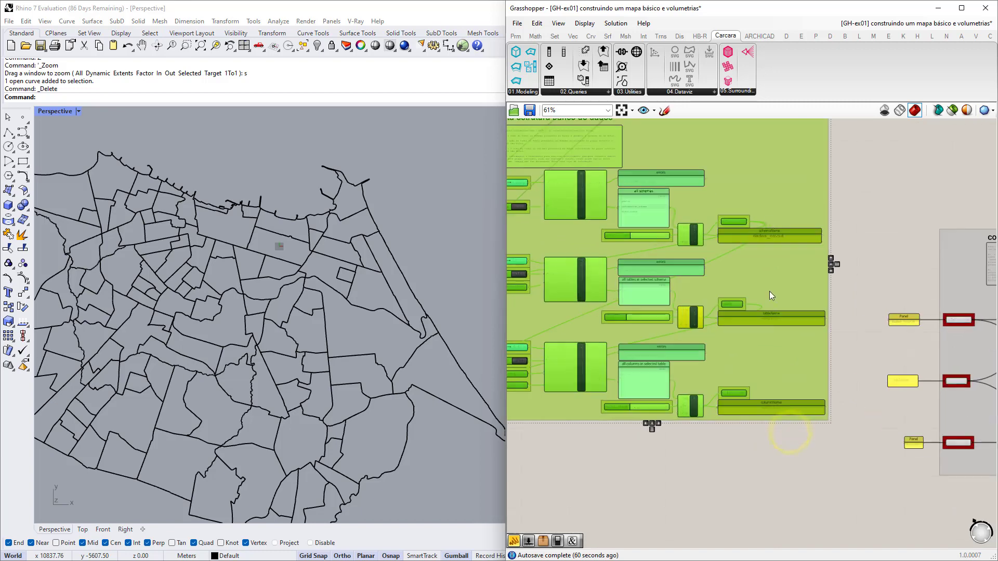
scroll(769, 435, "down", 4)
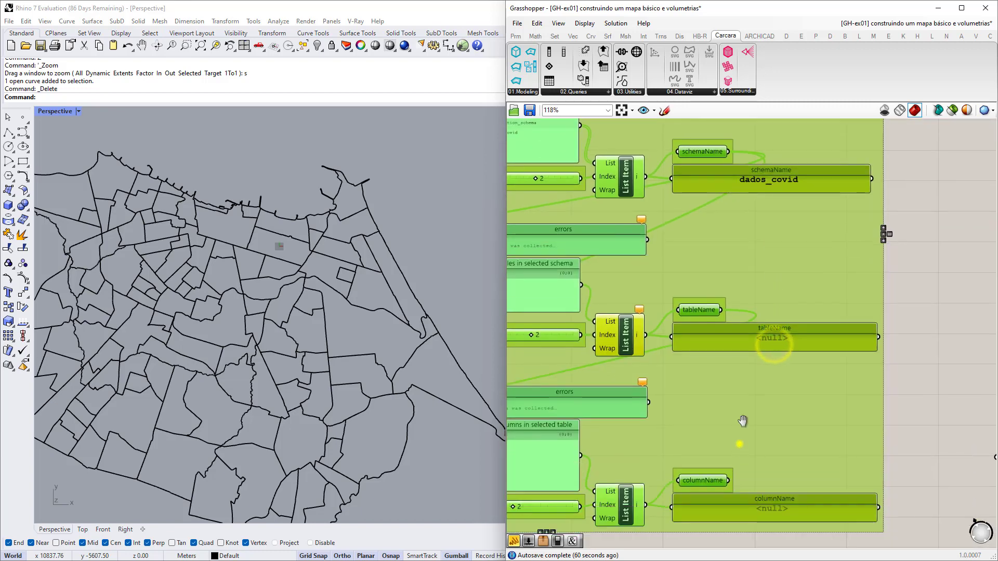
scroll(769, 436, "down", 4)
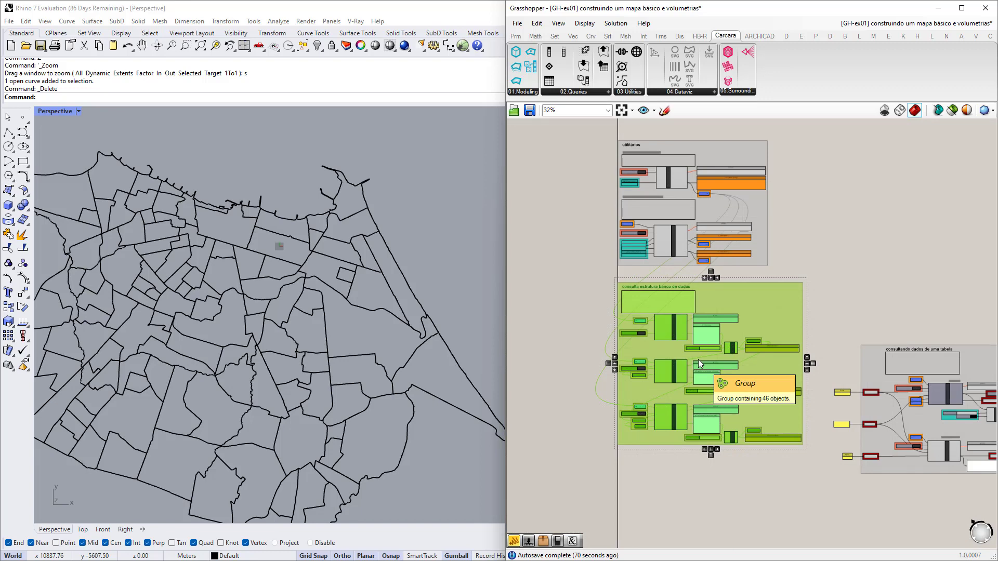
scroll(755, 326, "up", 12)
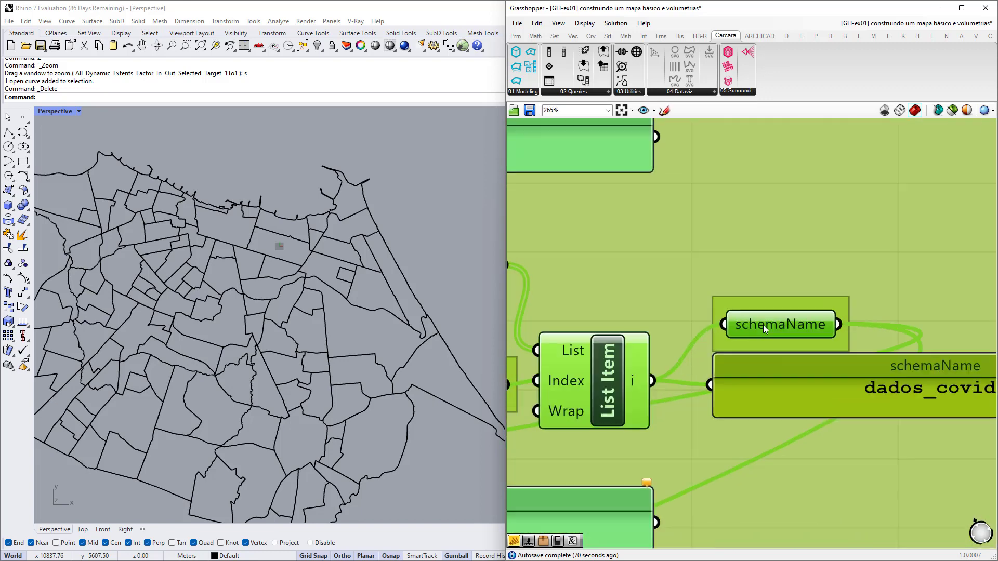
scroll(784, 323, "down", 2)
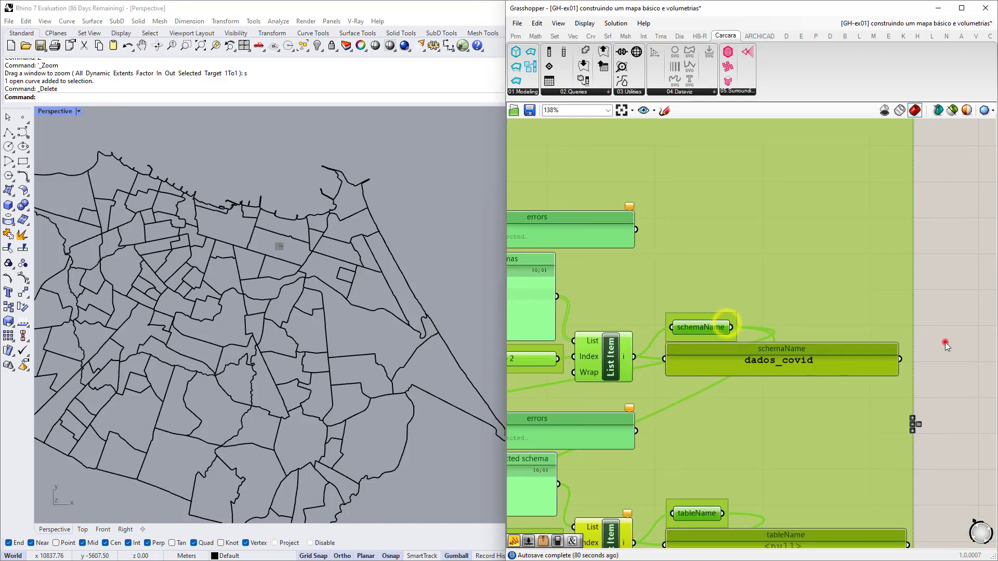
left_click(944, 342)
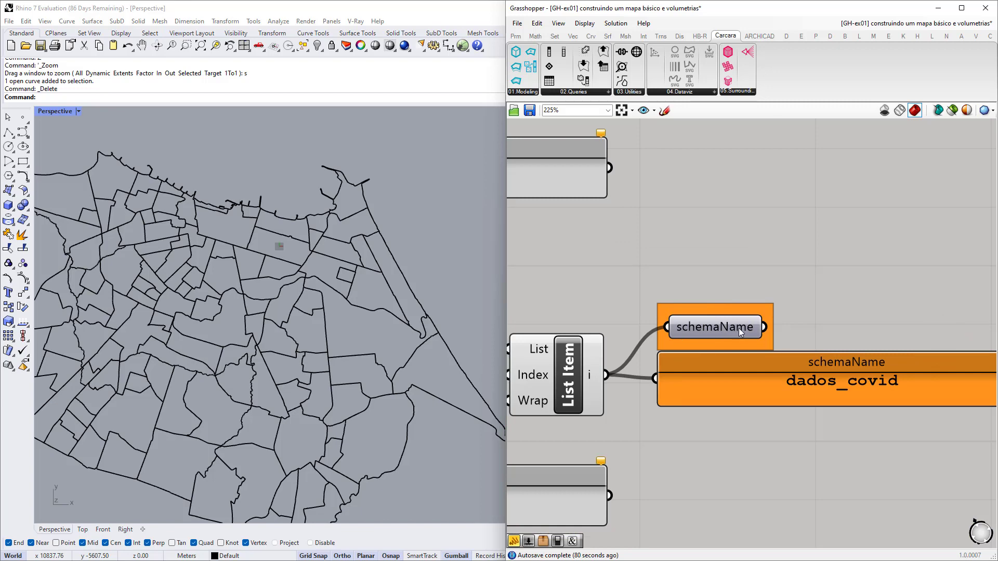
scroll(731, 327, "up", 2)
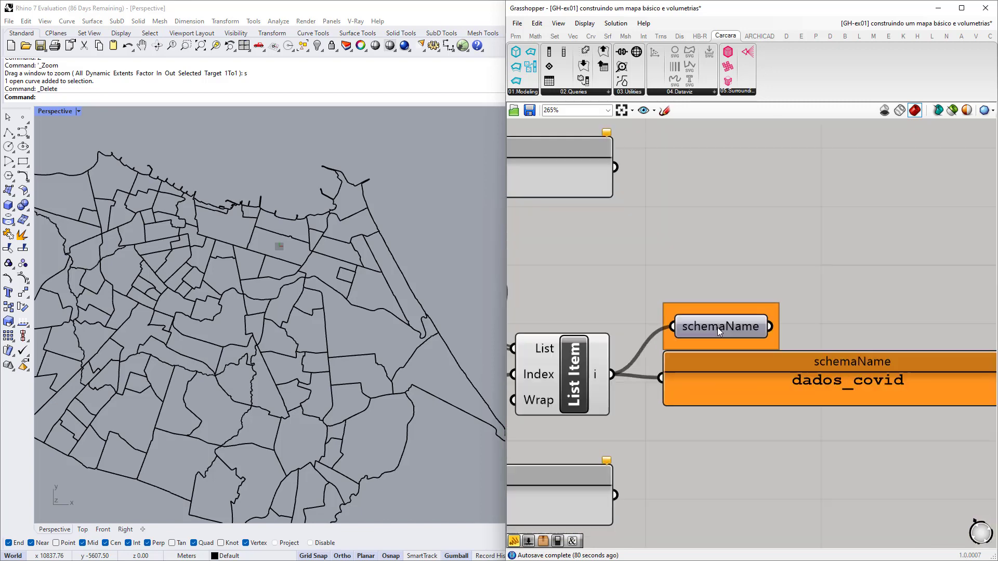
scroll(727, 327, "down", 5)
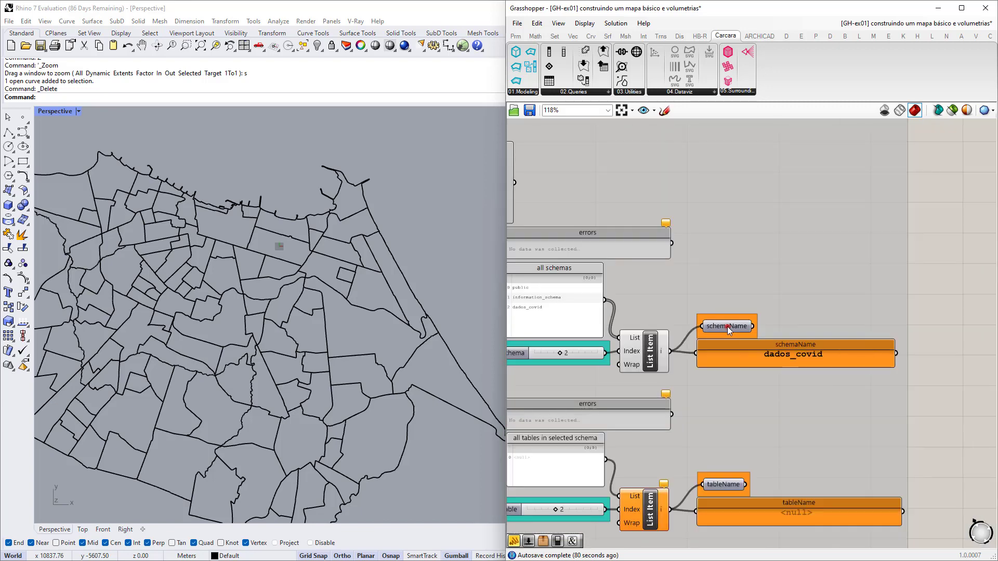
left_click(728, 326)
scroll(688, 324, "up", 1)
scroll(706, 326, "up", 2)
scroll(706, 325, "down", 2)
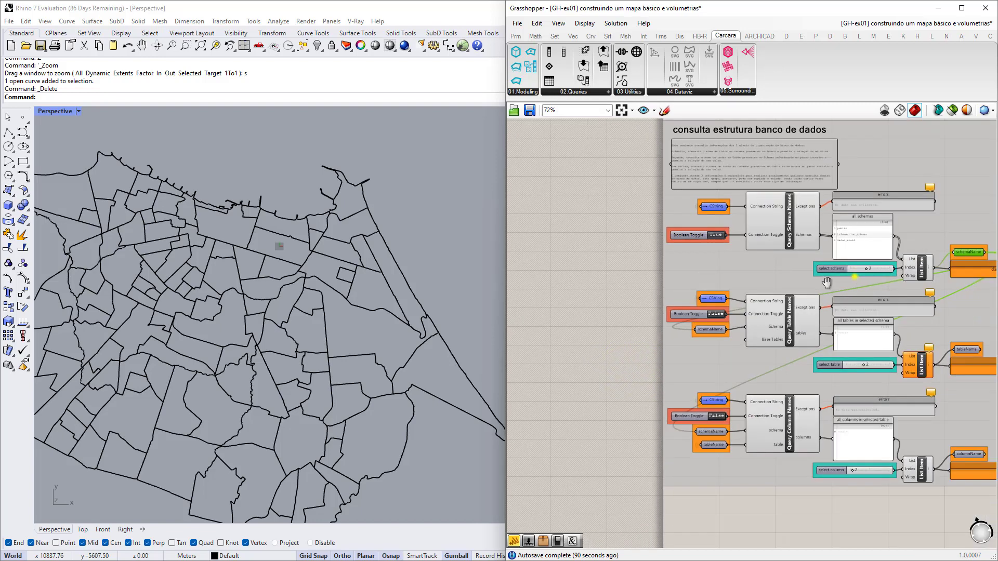
scroll(862, 277, "up", 5)
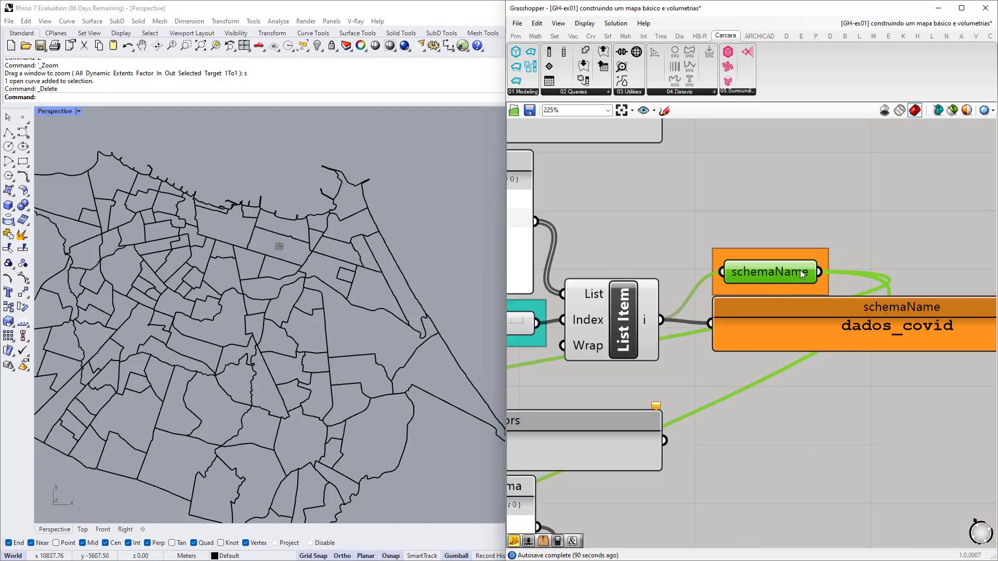
scroll(799, 270, "down", 5)
scroll(694, 336, "up", 5)
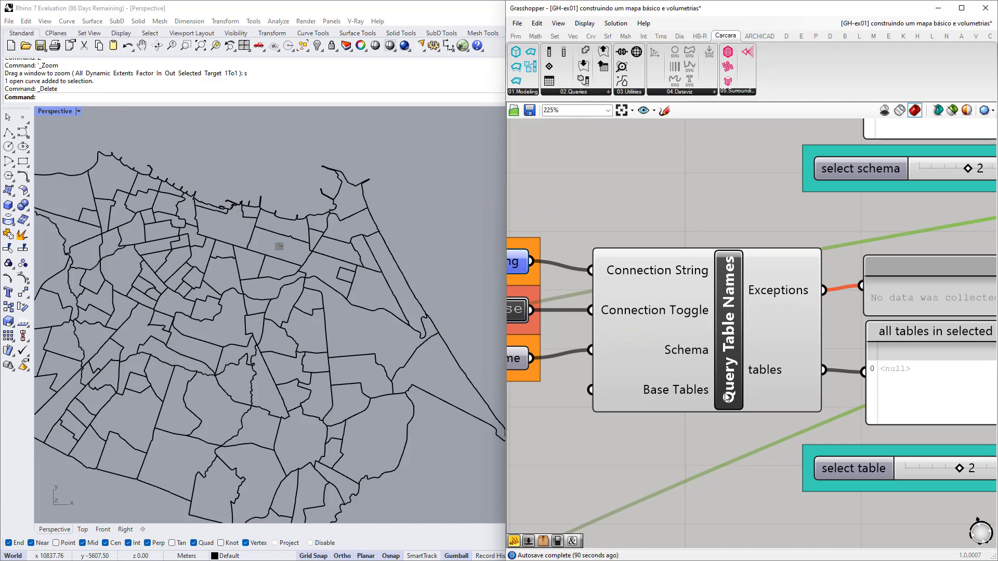
Trace the connection string and schemaName feeding the table-name query, then set its connection toggle True.
left_click(653, 297)
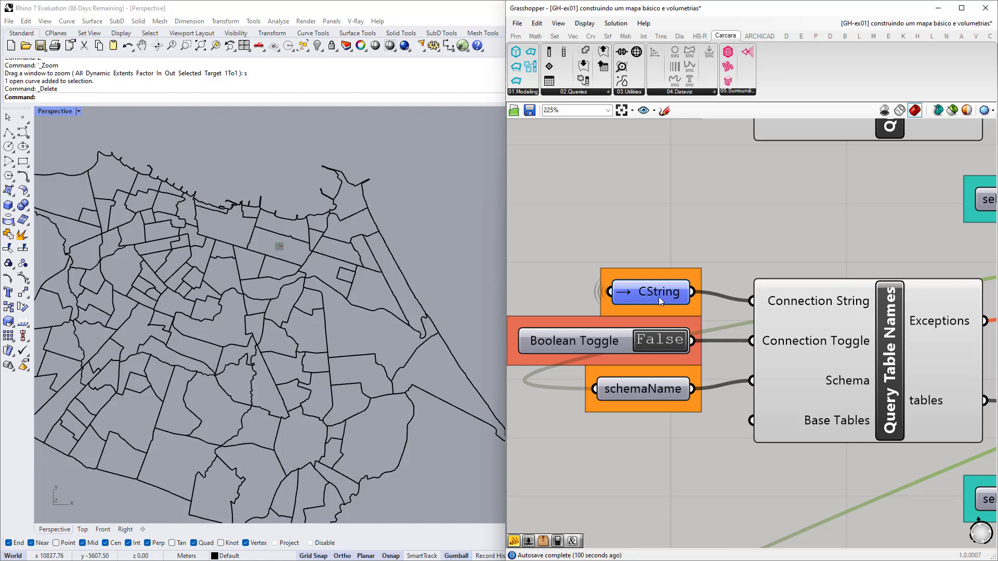
right_click_drag(765, 345, 715, 311)
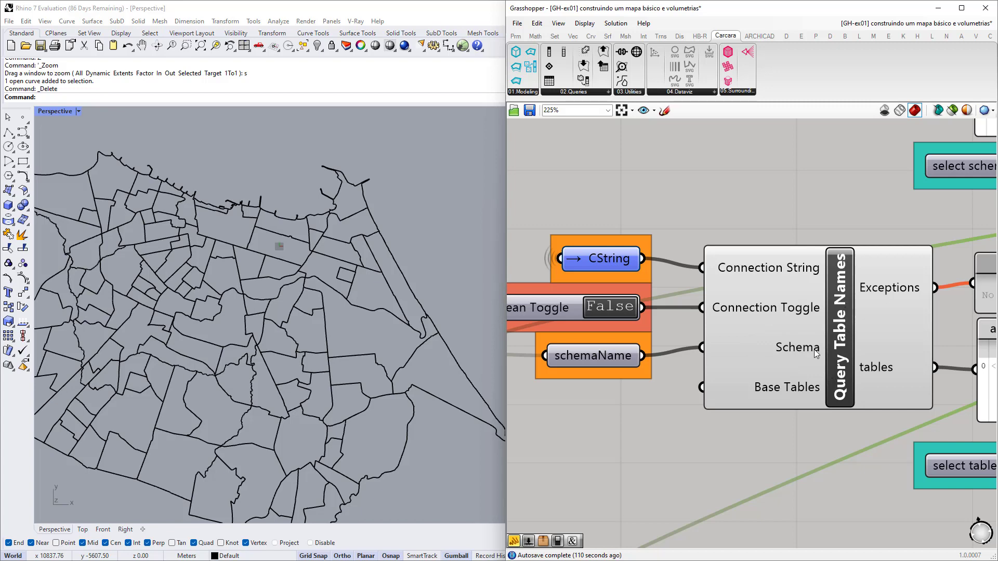
left_click(612, 357)
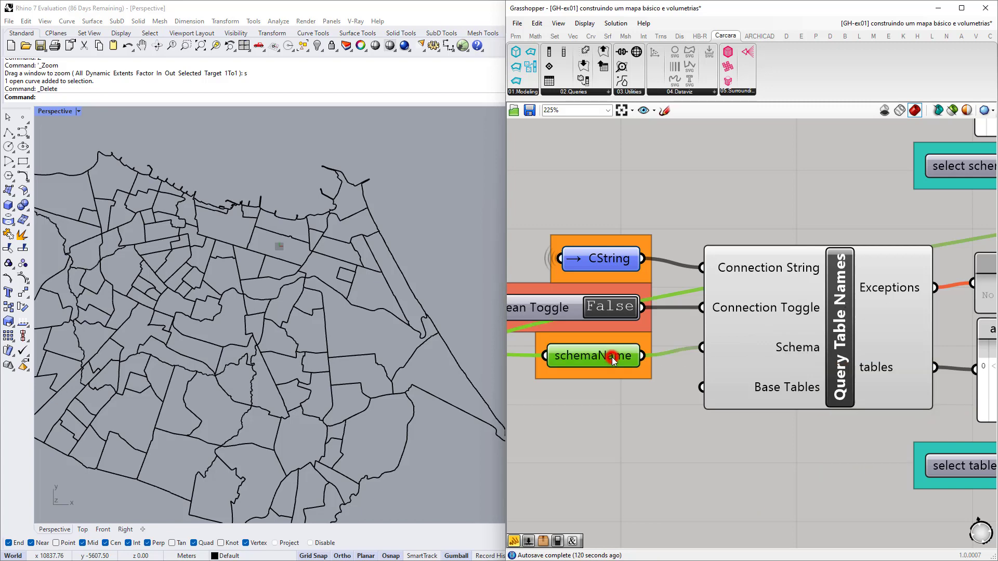
scroll(612, 356, "down", 1)
scroll(604, 357, "down", 3)
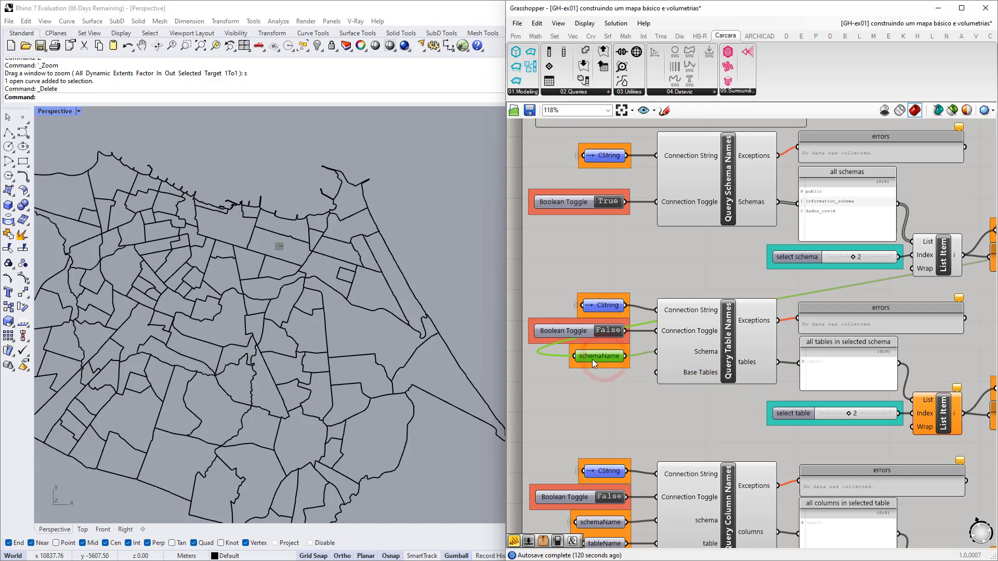
scroll(604, 356, "down", 2)
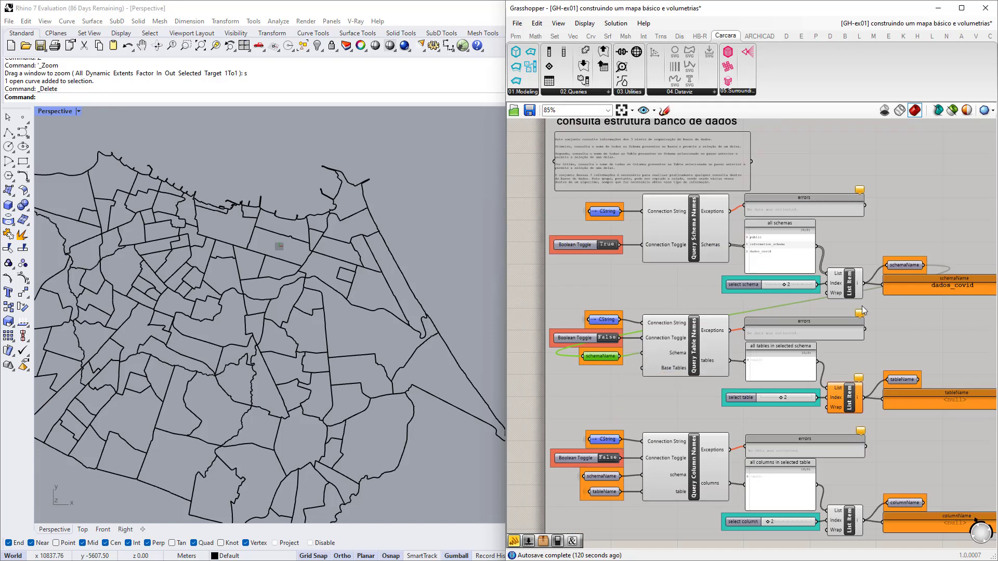
scroll(913, 283, "up", 3)
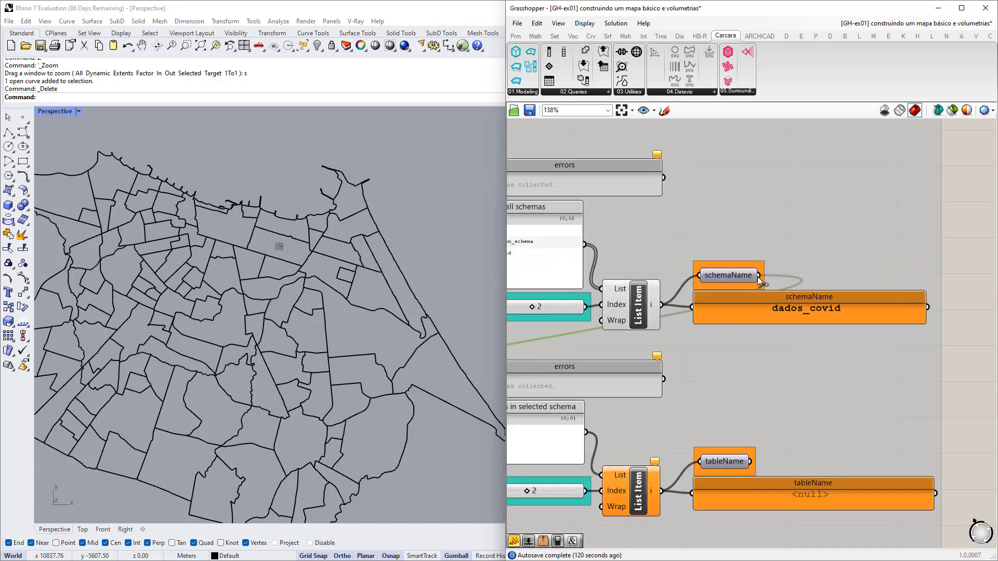
scroll(725, 270, "down", 2)
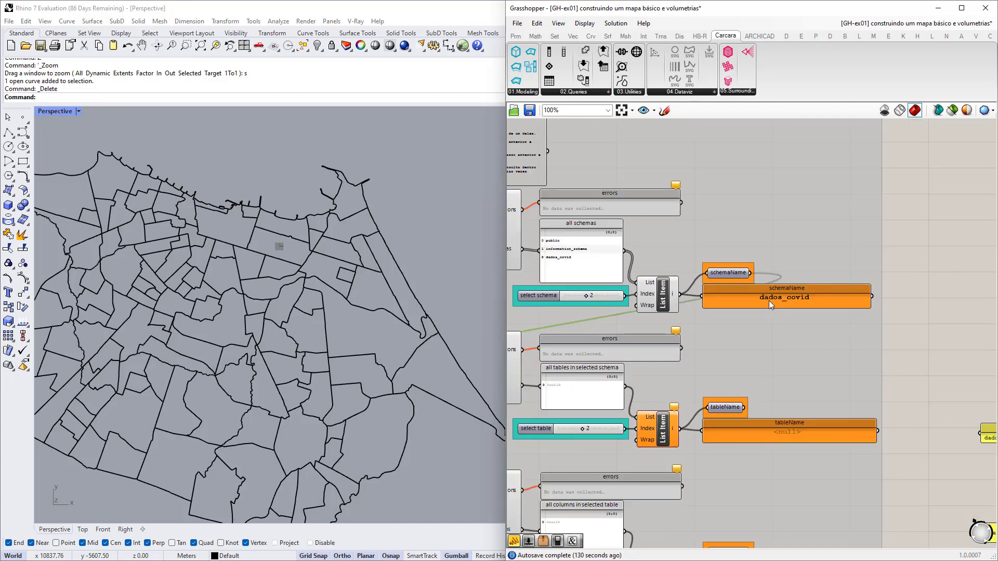
scroll(791, 297, "down", 1)
right_click_drag(620, 337, 847, 279)
scroll(684, 306, "up", 4)
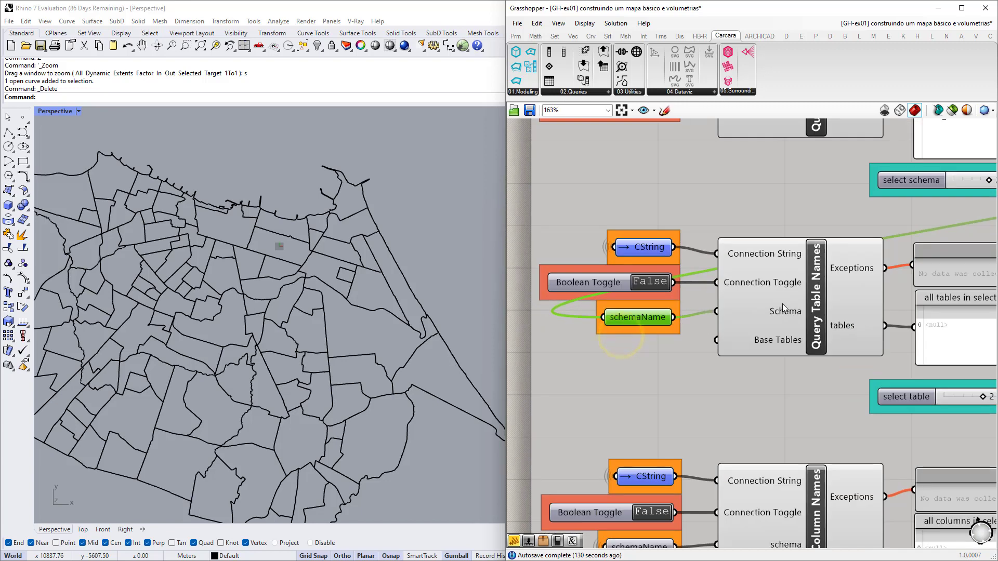
right_click_drag(773, 310, 695, 311)
left_click(565, 282)
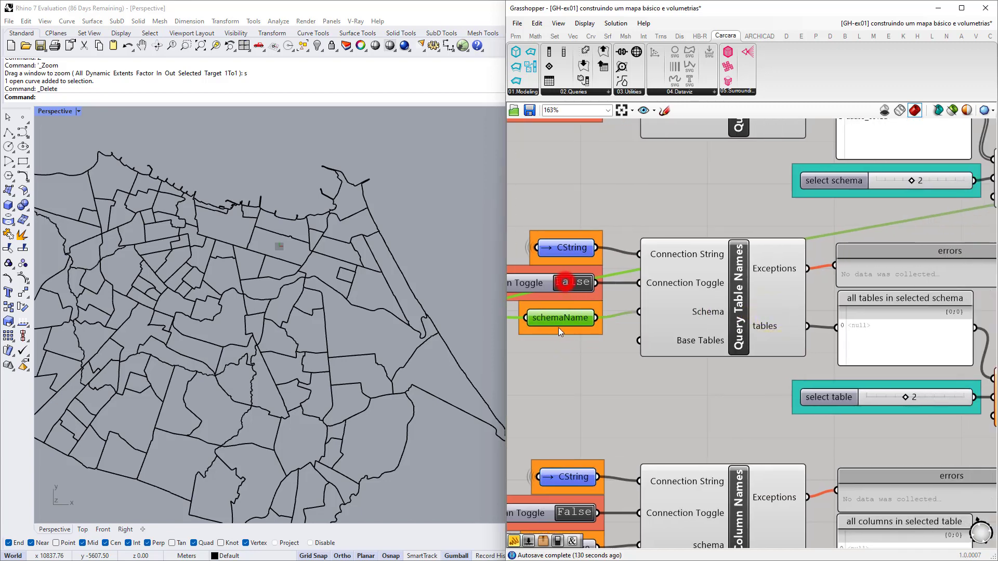
Move the 'select table' slider from 2 to 3 so tableName reads bairros, and trace its wire.
scroll(855, 339, "up", 3)
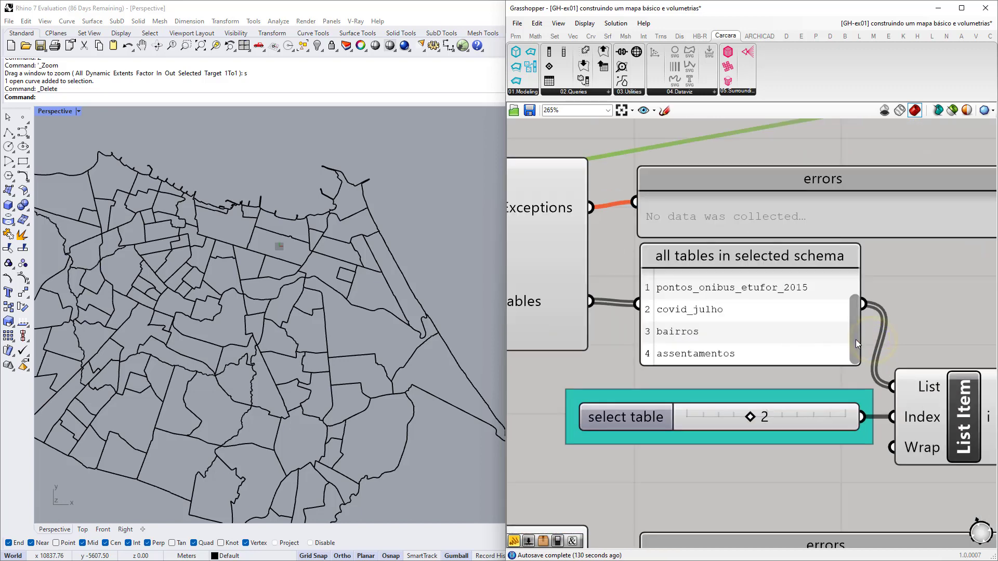
mouse_move(855, 339)
left_mouse_down()
mouse_move(855, 308)
mouse_move(855, 356)
mouse_move(857, 313)
mouse_move(860, 350)
left_mouse_up()
scroll(655, 329, "down", 2)
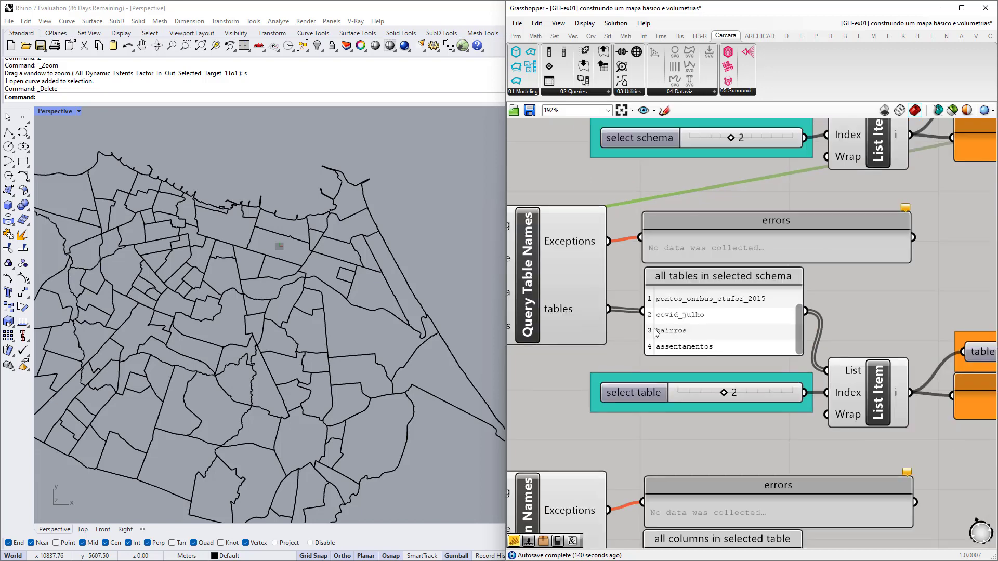
scroll(655, 333, "down", 2)
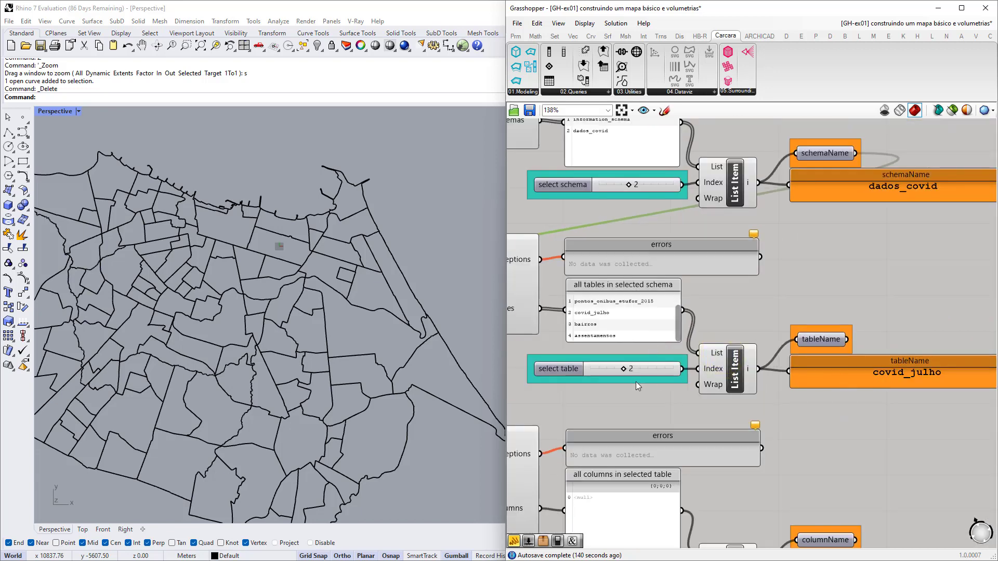
scroll(556, 333, "up", 7)
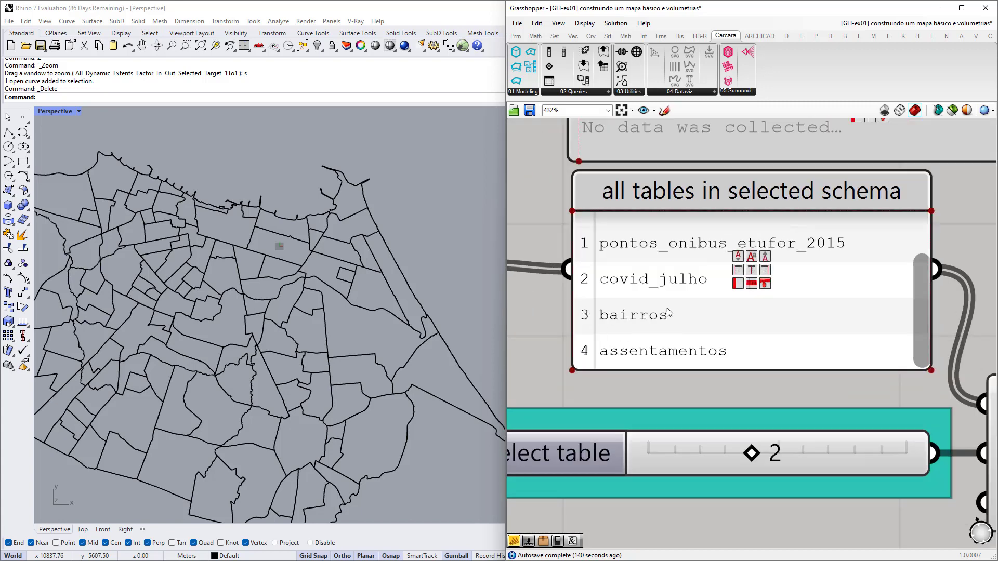
scroll(574, 323, "down", 2)
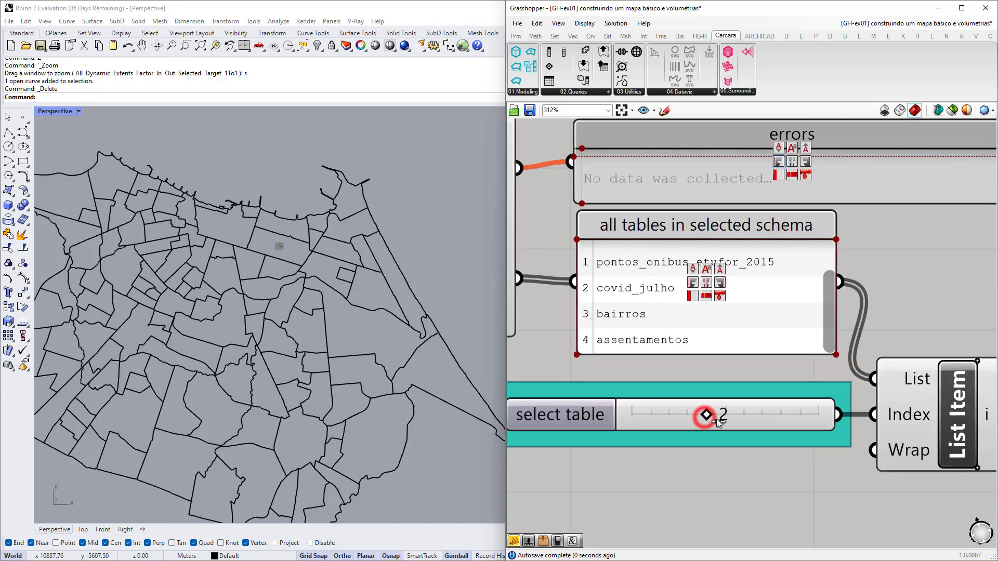
left_click_drag(717, 418, 725, 419)
scroll(725, 418, "down", 5)
scroll(645, 405, "up", 2)
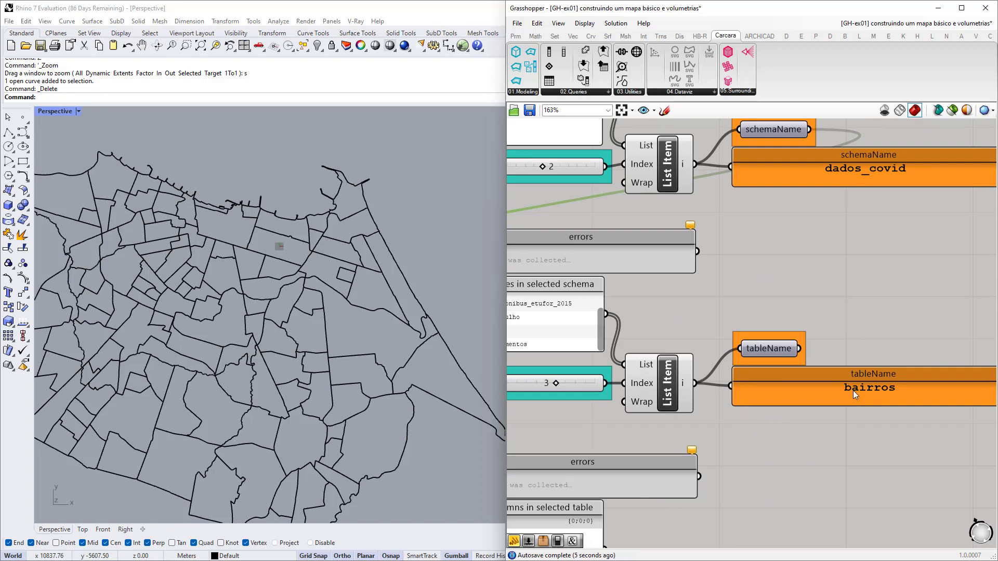
scroll(686, 384, "up", 1)
left_click(780, 343)
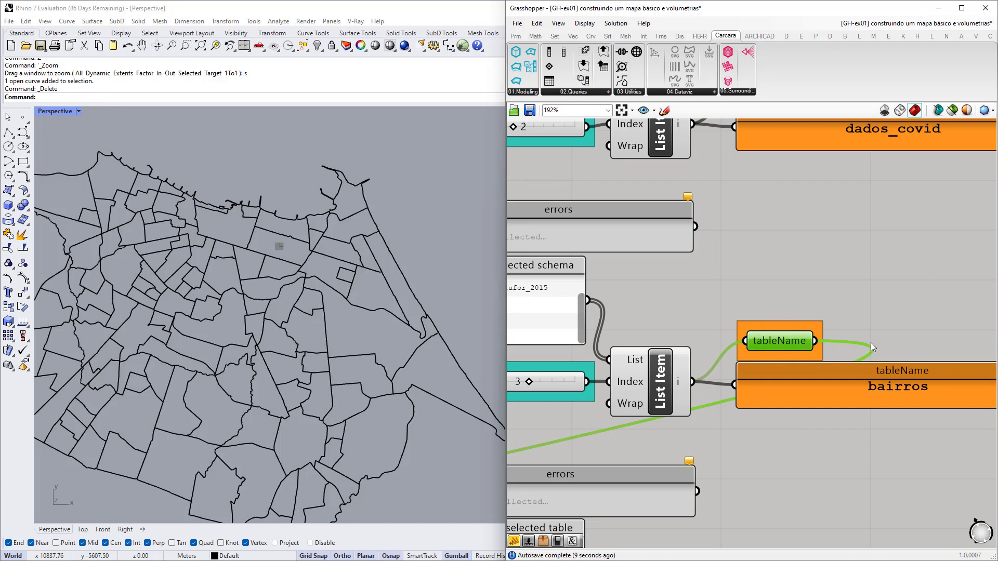
Check where the column-name query's schema and table inputs come from.
scroll(802, 332, "down", 4)
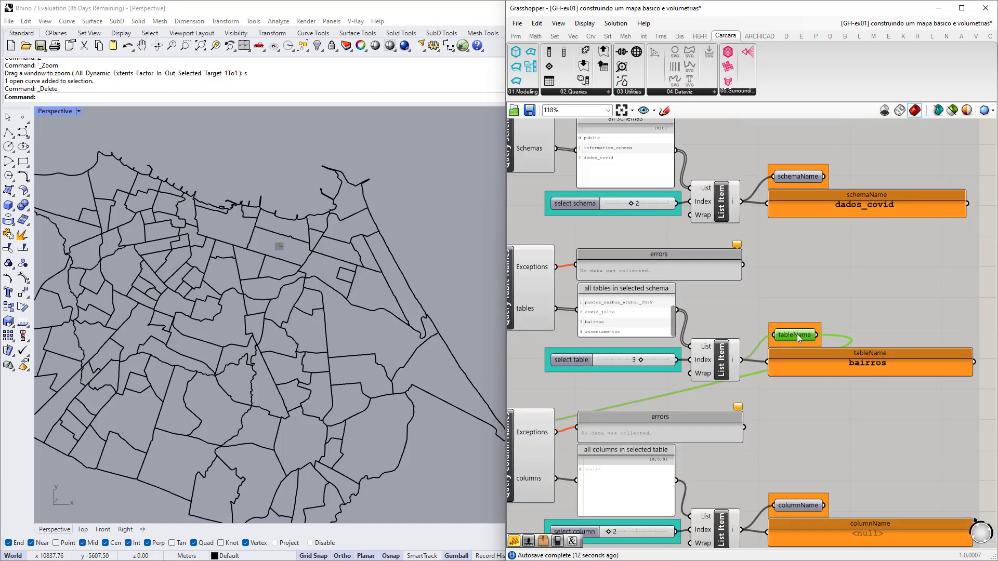
right_click_drag(684, 395, 788, 339)
scroll(627, 370, "up", 5)
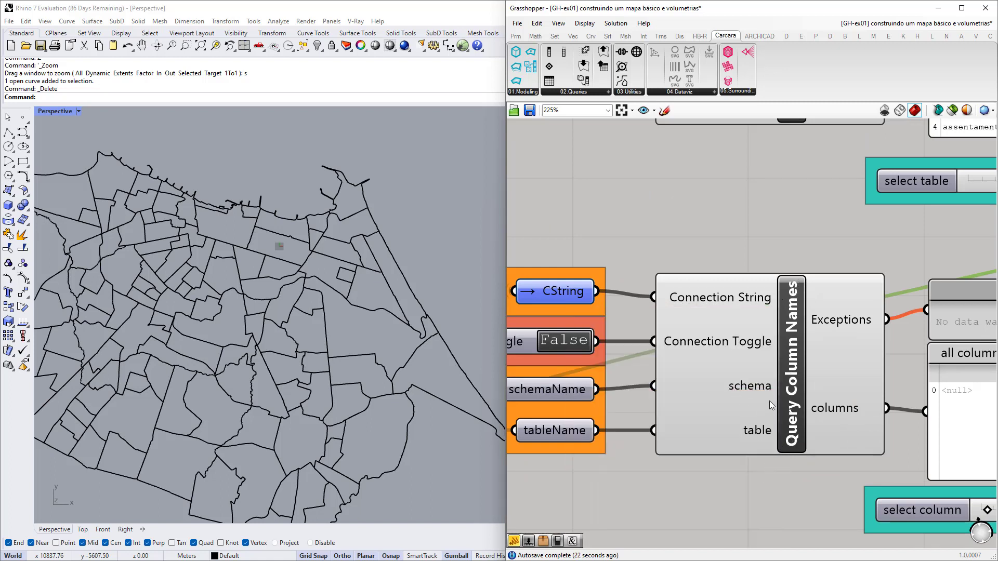
left_click(555, 389)
scroll(557, 388, "down", 5)
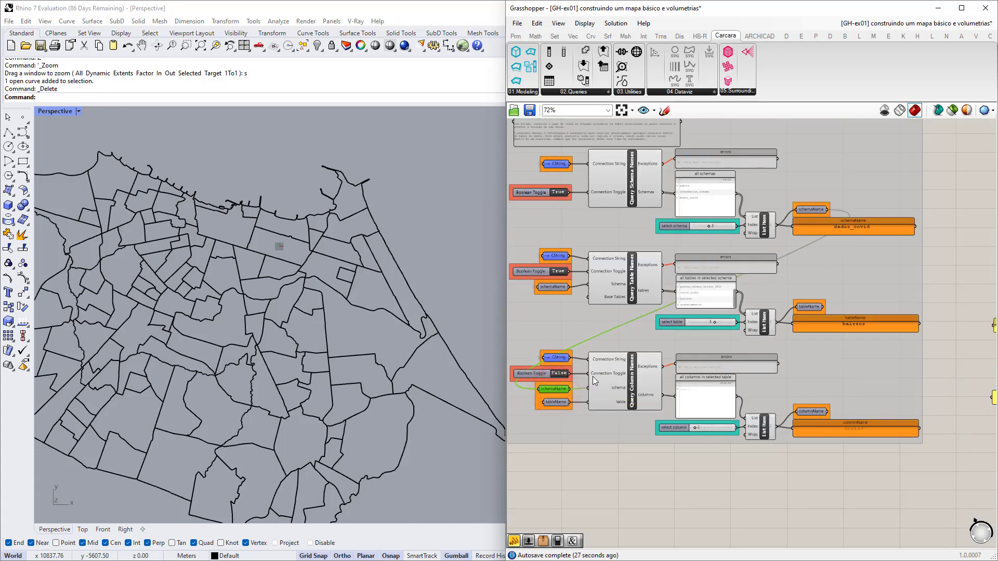
scroll(556, 403, "up", 4)
scroll(548, 401, "down", 4)
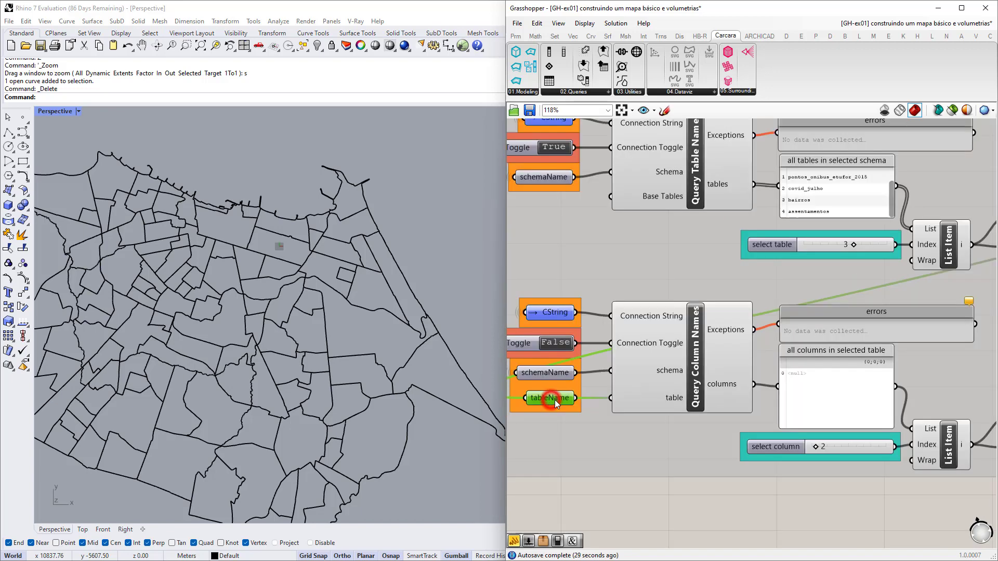
left_click(552, 399)
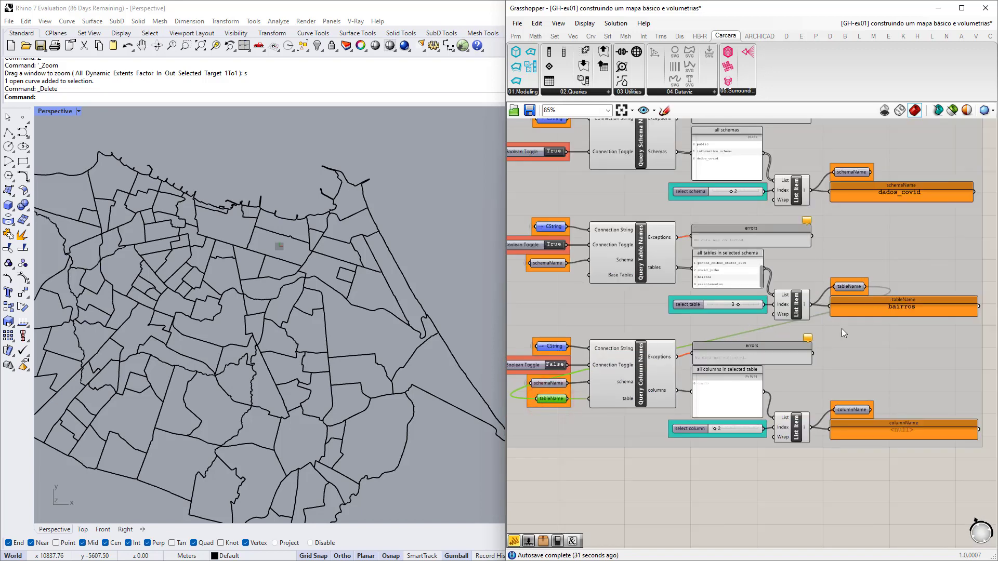
scroll(620, 398, "up", 5)
scroll(638, 396, "down", 3)
right_click_drag(628, 396, 680, 396)
scroll(575, 355, "up", 1)
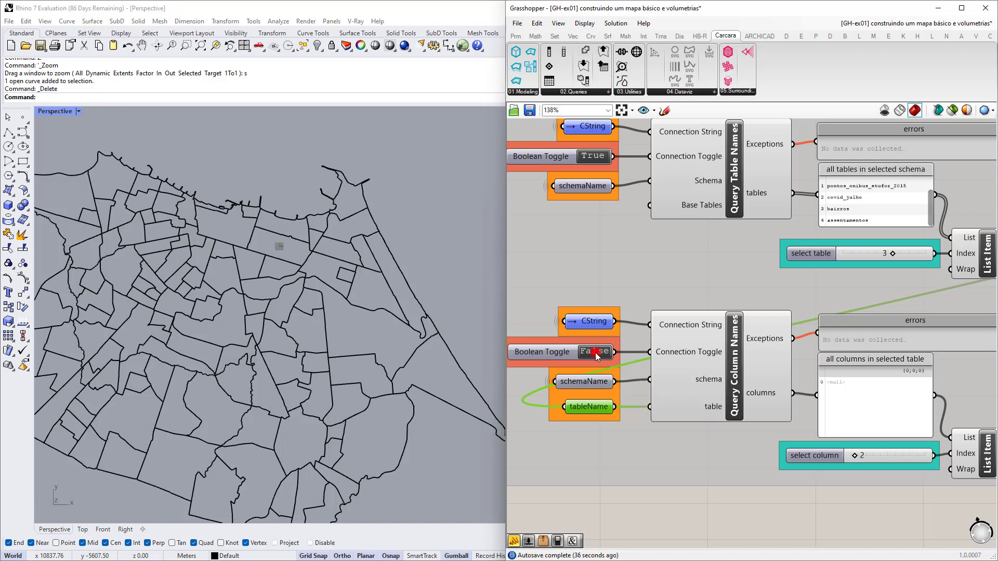
Set the column query's connection toggle True and confirm columnName now reads bairro.
left_click(594, 352)
right_click_drag(783, 429, 638, 396)
scroll(724, 397, "up", 3)
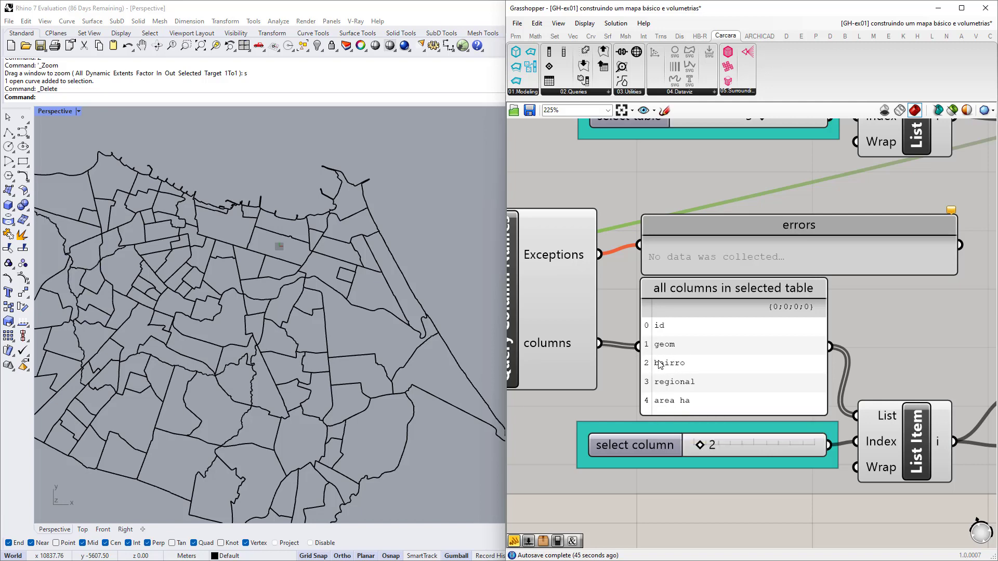
scroll(653, 378, "up", 1)
scroll(642, 375, "down", 1)
scroll(718, 382, "down", 3)
right_click_drag(728, 388, 557, 359)
right_click_drag(817, 390, 727, 388)
left_click(747, 383)
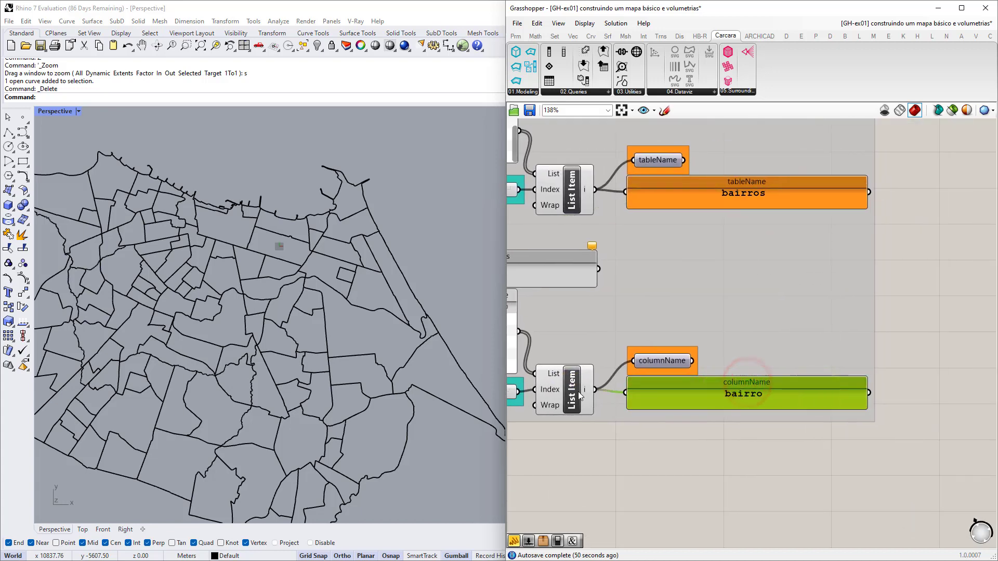
scroll(657, 367, "down", 3)
left_click(779, 335)
Delete the hard-coded dados_covid, bairros and bairro value panels.
right_click_drag(804, 397, 711, 376)
scroll(712, 376, "up", 2)
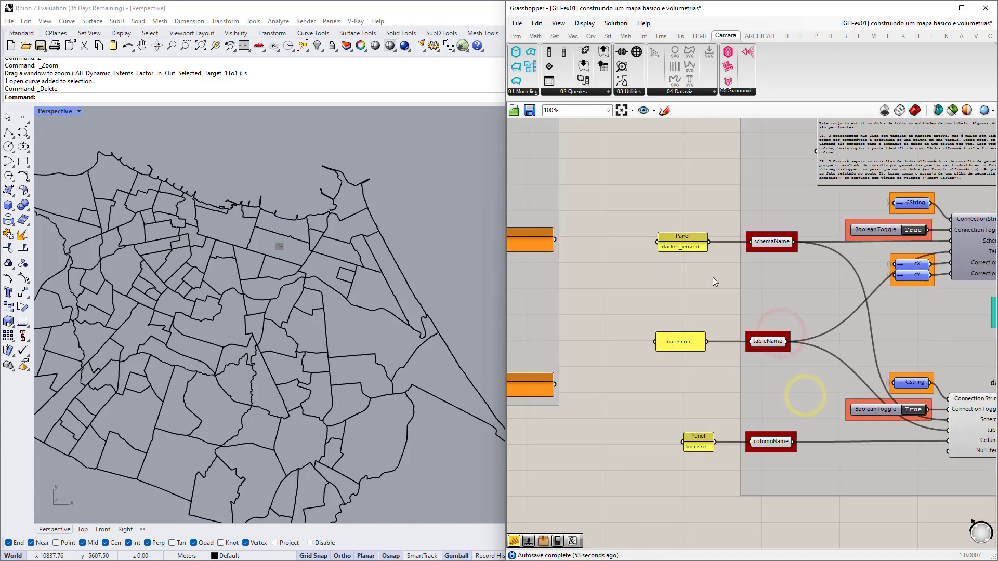
left_click_drag(725, 191, 612, 491)
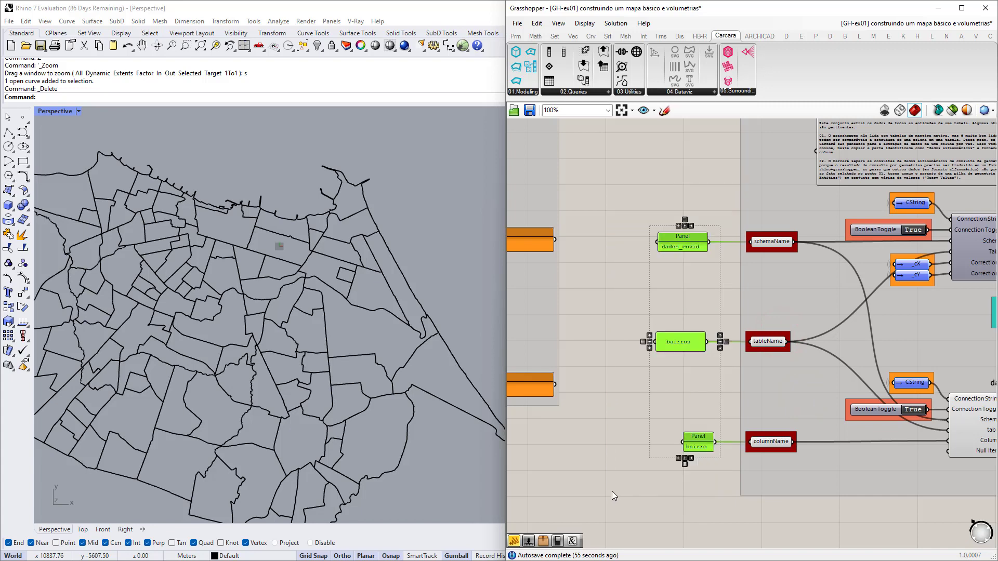
key("Delete")
scroll(695, 338, "down", 2)
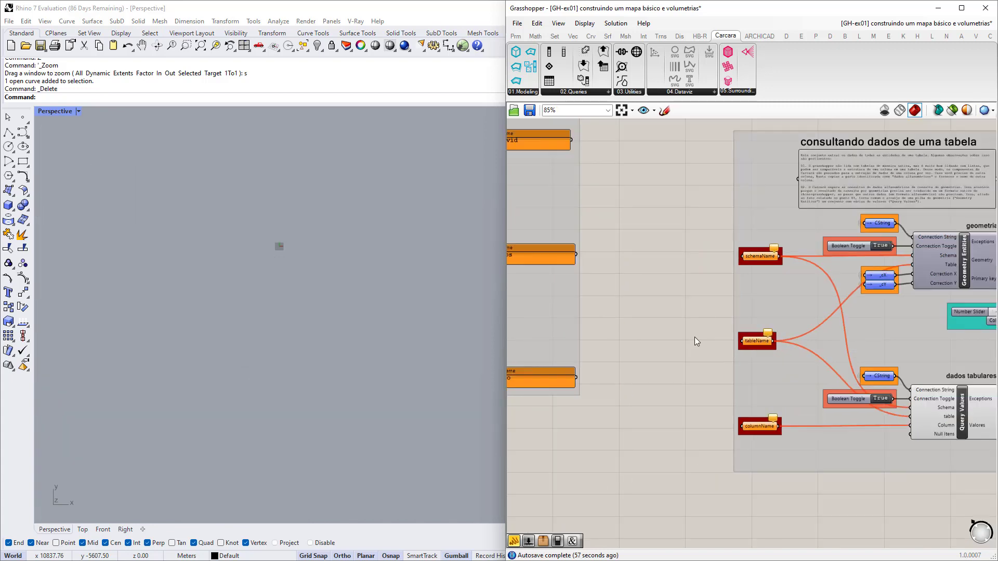
right_click_drag(668, 243, 730, 306)
scroll(712, 296, "down", 3)
left_click(742, 285)
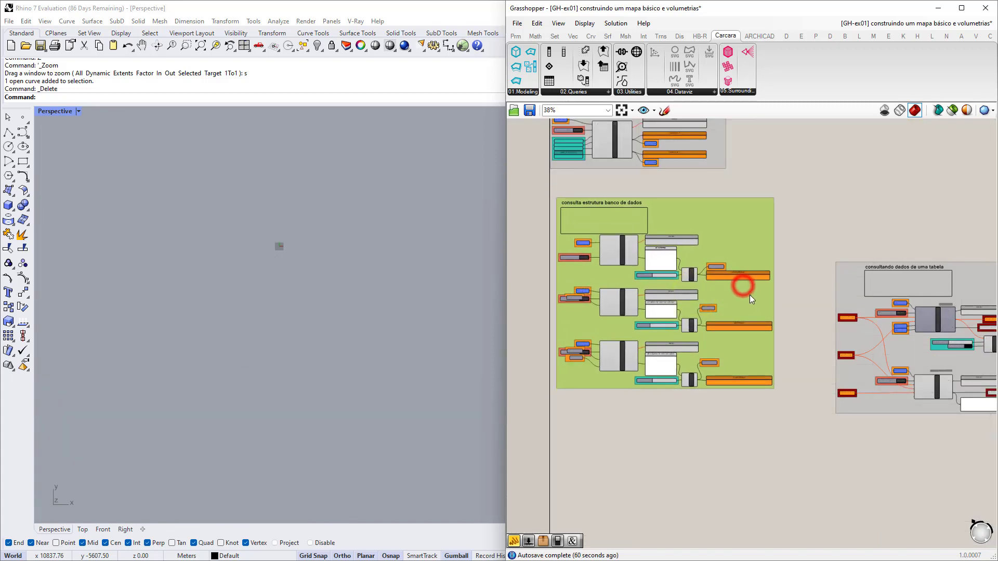
left_click_drag(745, 295, 744, 294)
key("ctrl+z")
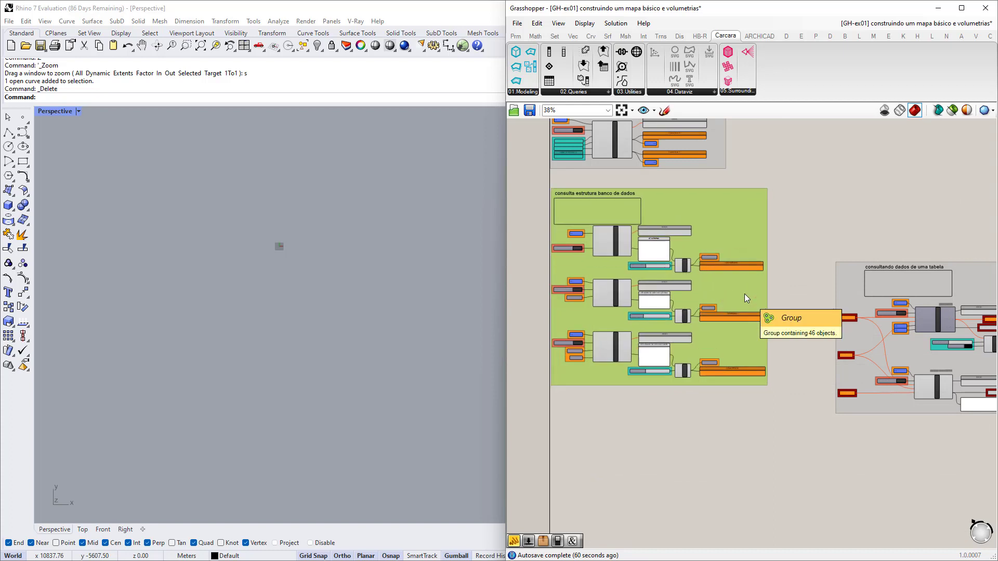
scroll(771, 298, "up", 3)
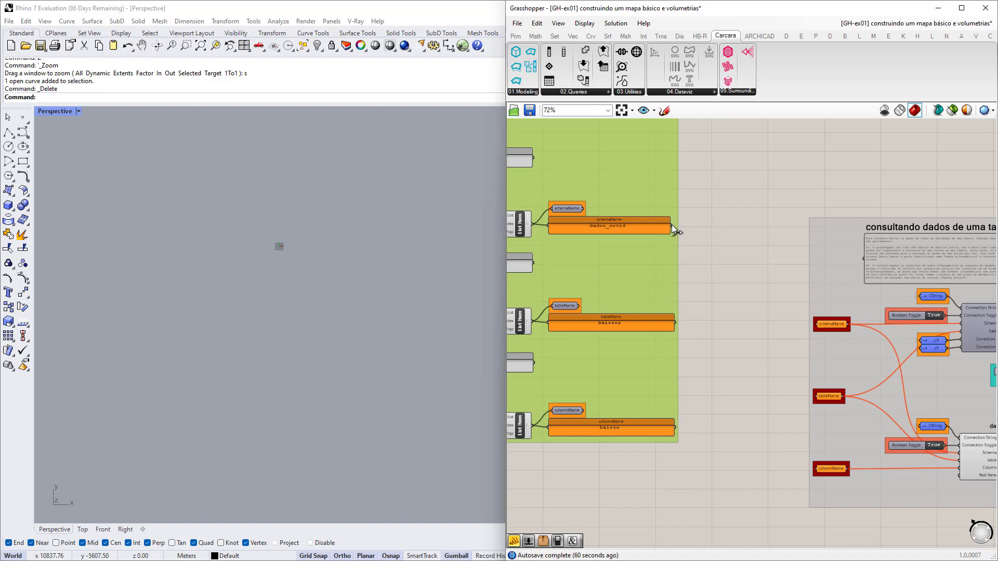
Wire the dados_covid, table name and column name values into schemaName, tableName and columnName.
left_click_drag(671, 224, 814, 324)
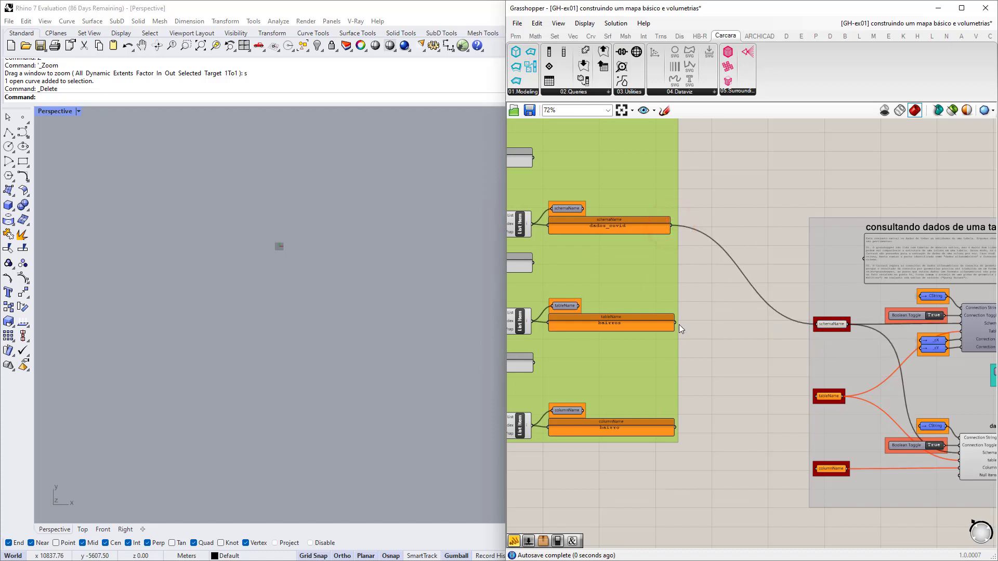
left_click_drag(675, 322, 815, 396)
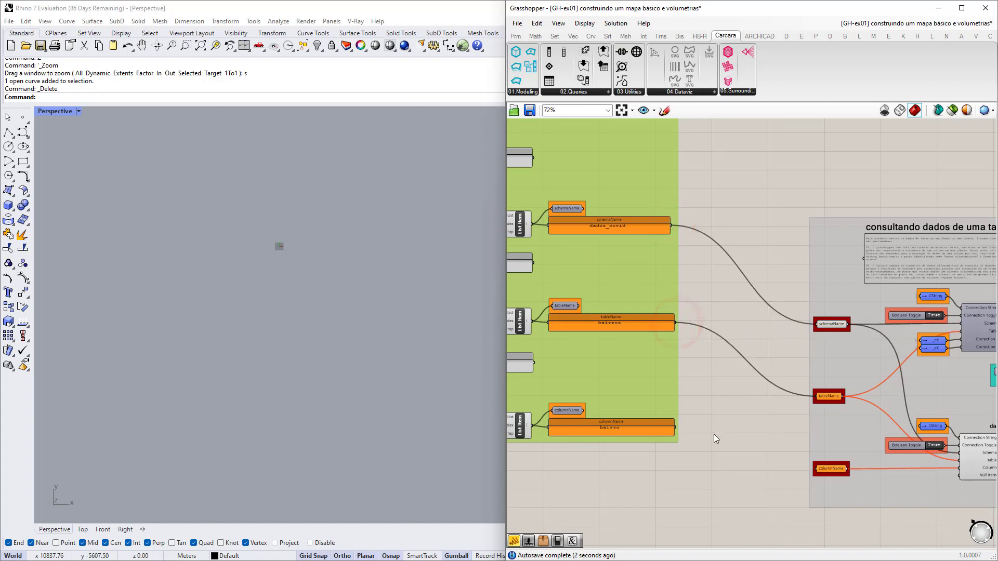
left_click(675, 427)
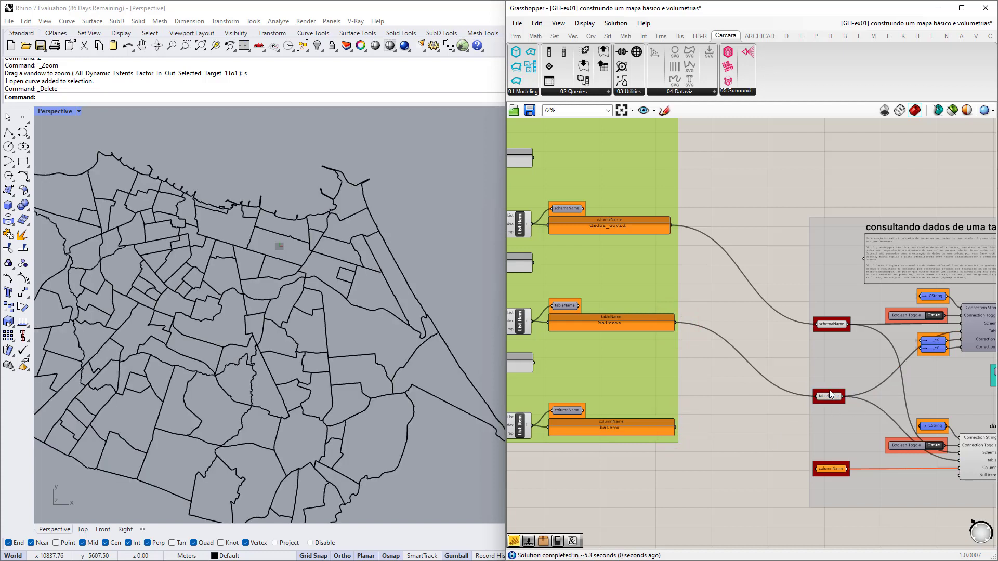
left_click_drag(674, 428, 814, 469)
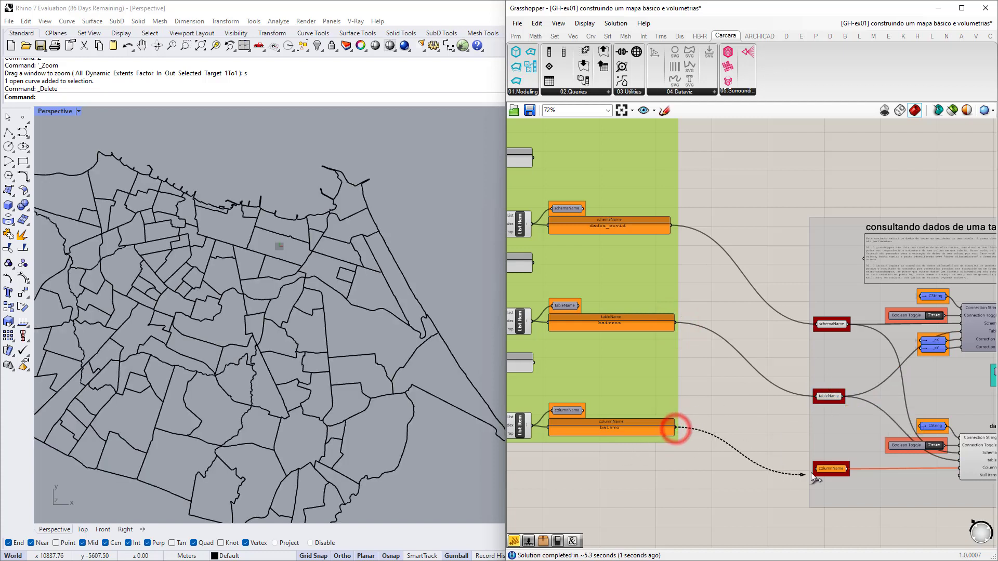
right_click_drag(881, 487, 665, 436)
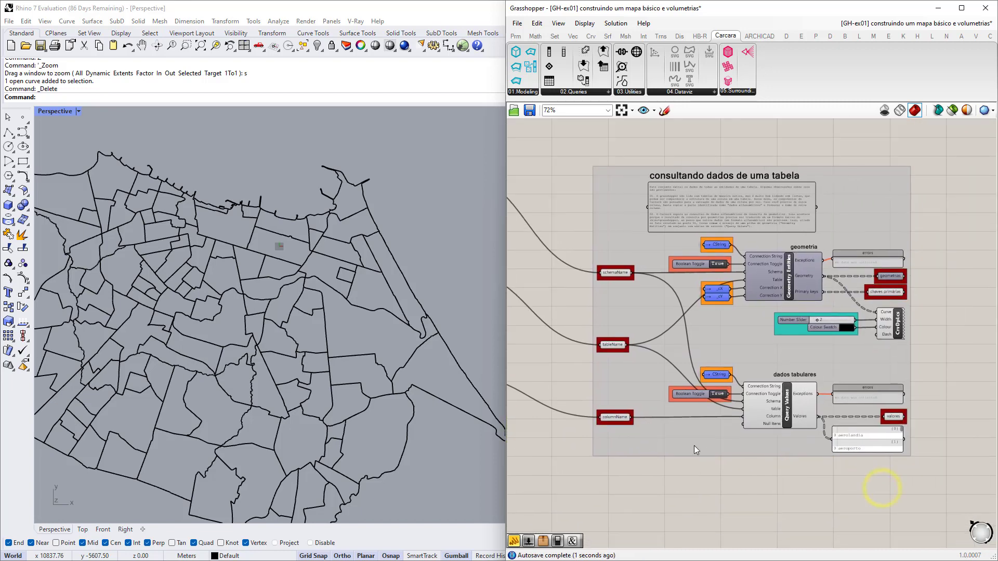
right_click_drag(784, 458, 740, 457)
scroll(755, 455, "up", 3)
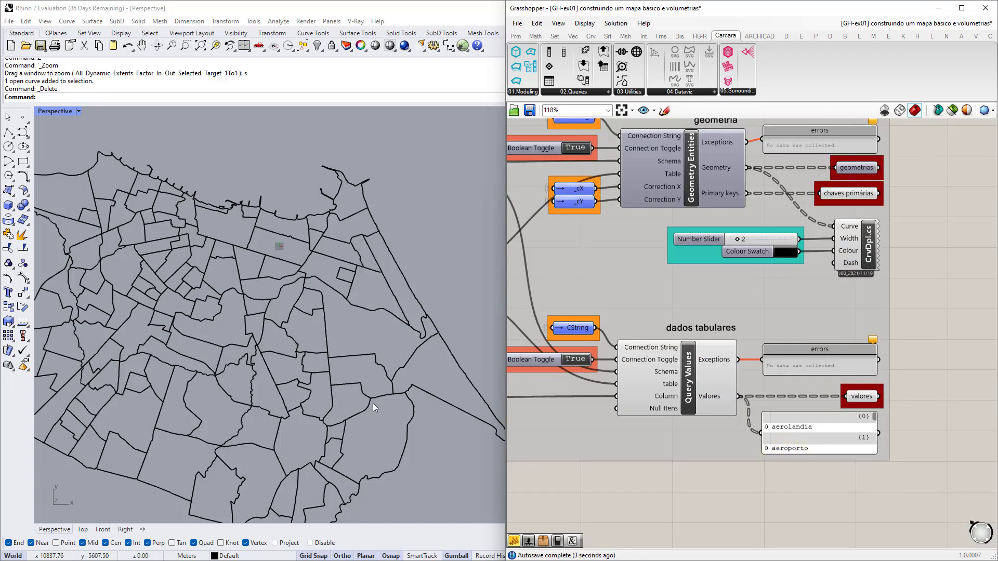
scroll(295, 394, "down", 5)
scroll(276, 426, "up", 3)
right_click_drag(281, 426, 286, 390)
scroll(769, 406, "down", 7)
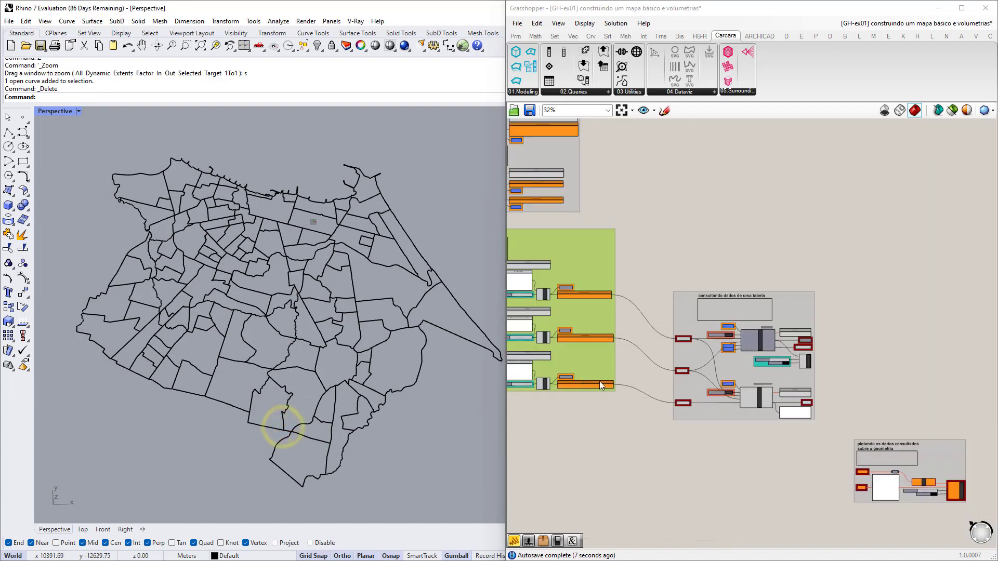
right_click_drag(581, 378, 758, 403)
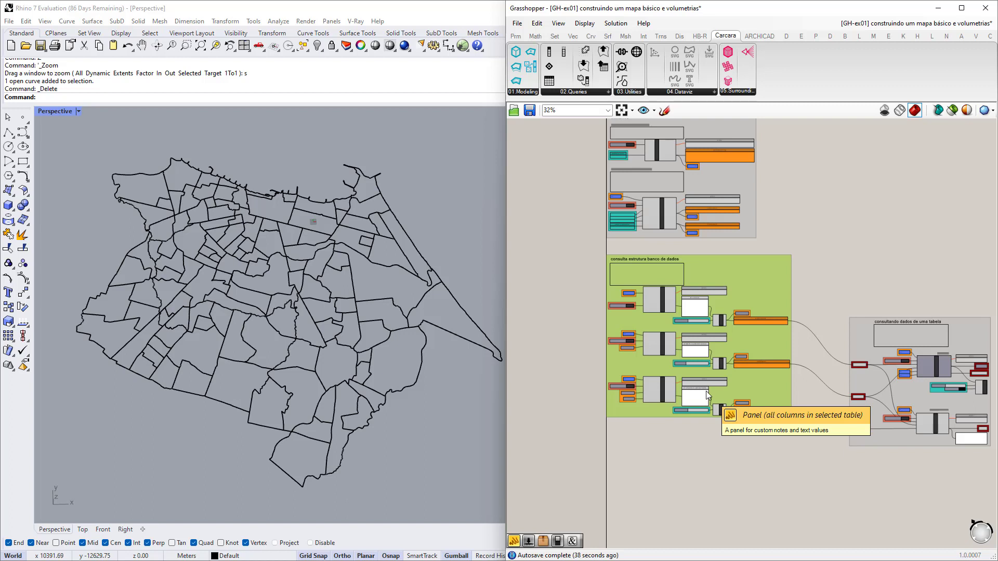
left_click(710, 450)
right_click_drag(681, 438, 637, 431)
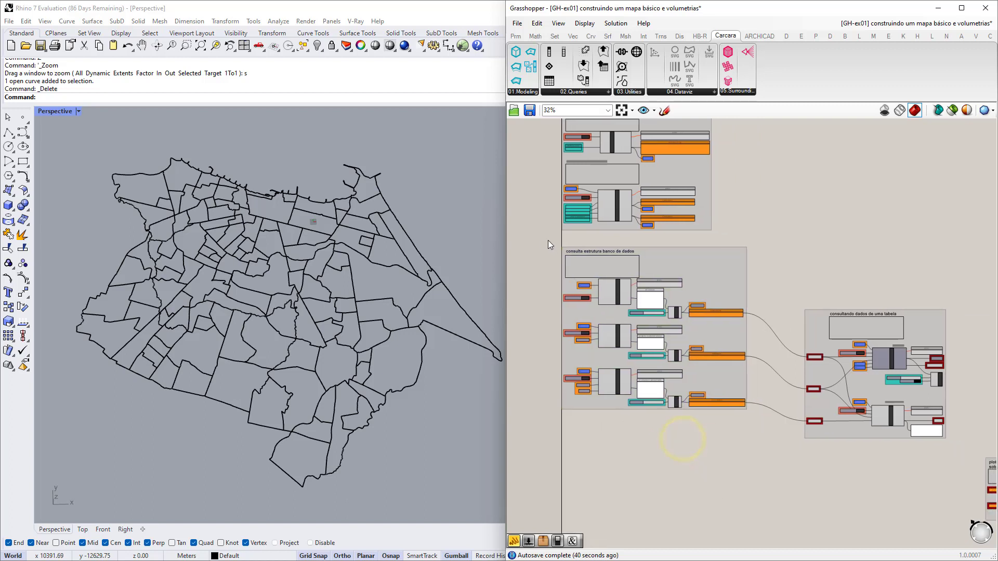
left_click_drag(548, 240, 765, 435)
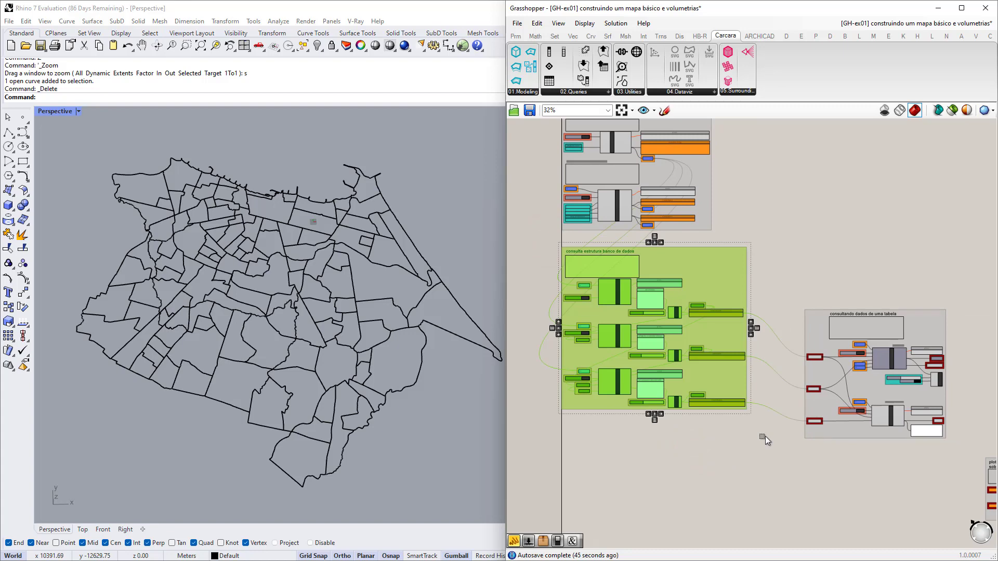
right_click_drag(865, 450, 628, 419)
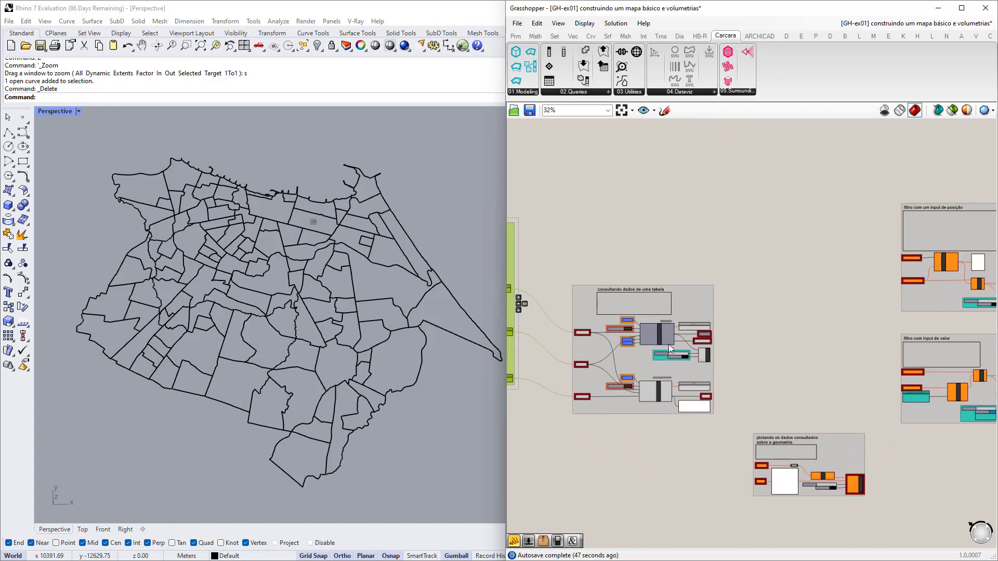
right_click_drag(310, 382, 291, 389, "shift")
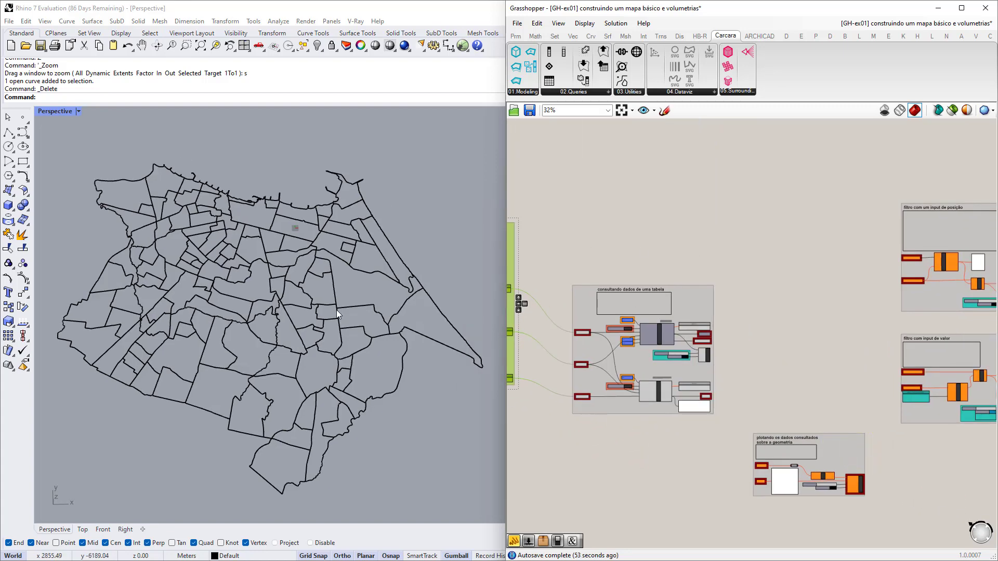
right_click_drag(307, 312, 308, 323)
scroll(310, 298, "down", 4)
right_click_drag(310, 278, 315, 307)
scroll(309, 304, "up", 2)
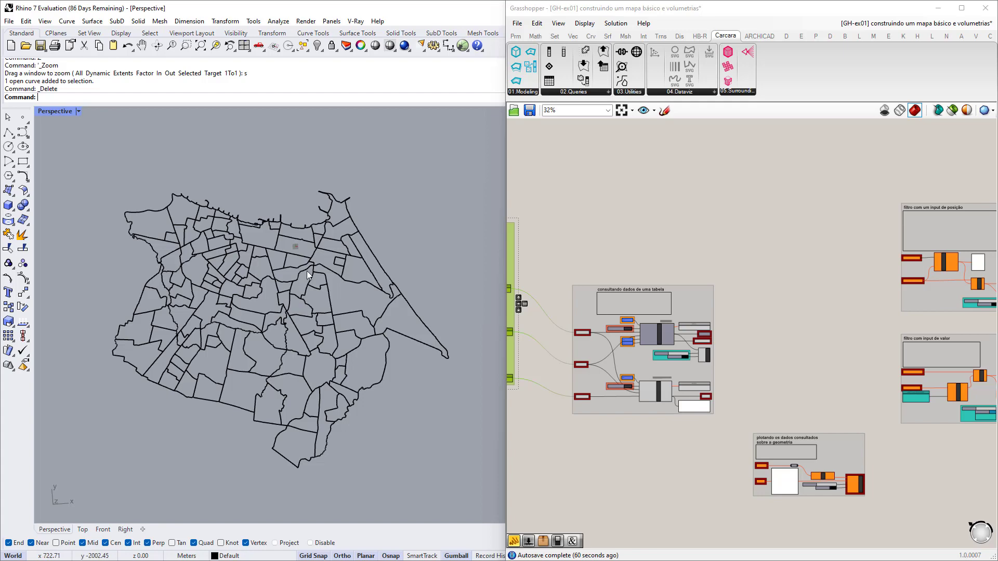
scroll(285, 240, "up", 2)
scroll(673, 413, "up", 1)
scroll(683, 422, "up", 7)
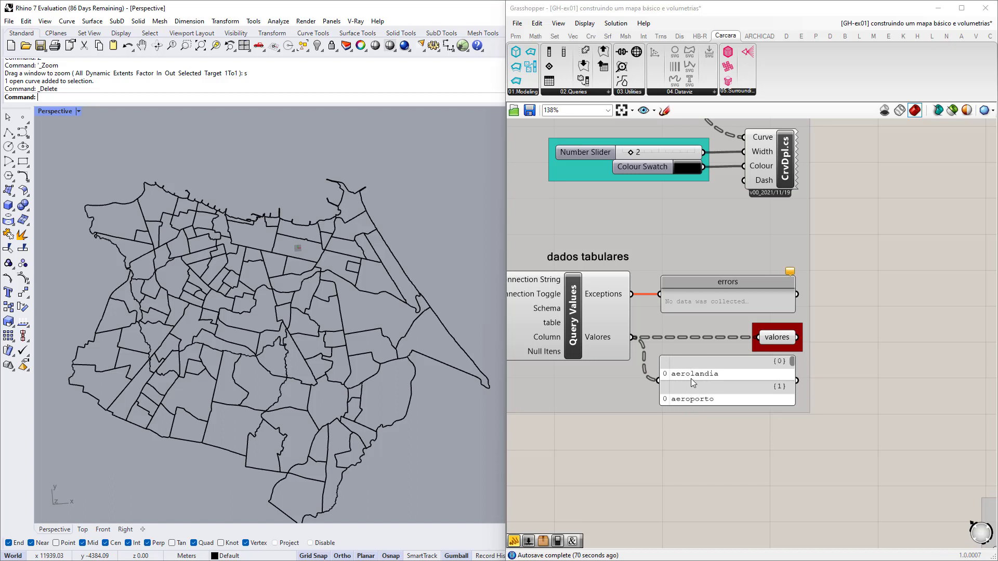
Frame the 'plotando os dados consultados' group, inspect the polígonos parameter, and reach the Text Tag 3D.
scroll(257, 273, "up", 3)
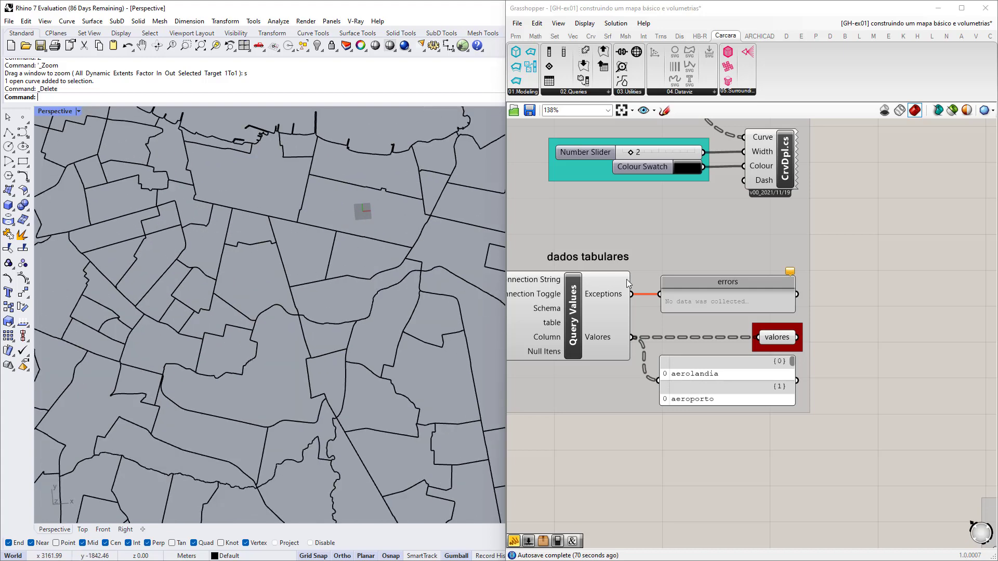
scroll(618, 282, "down", 6)
right_click_drag(926, 451, 817, 411)
scroll(786, 399, "up", 3)
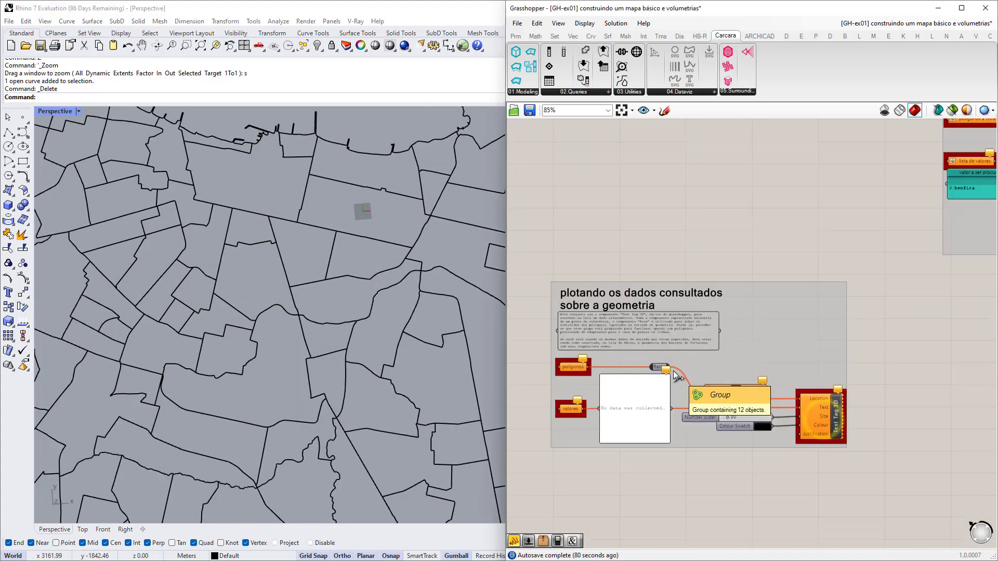
scroll(673, 370, "up", 1)
right_click_drag(673, 371, 717, 350)
scroll(710, 363, "up", 1)
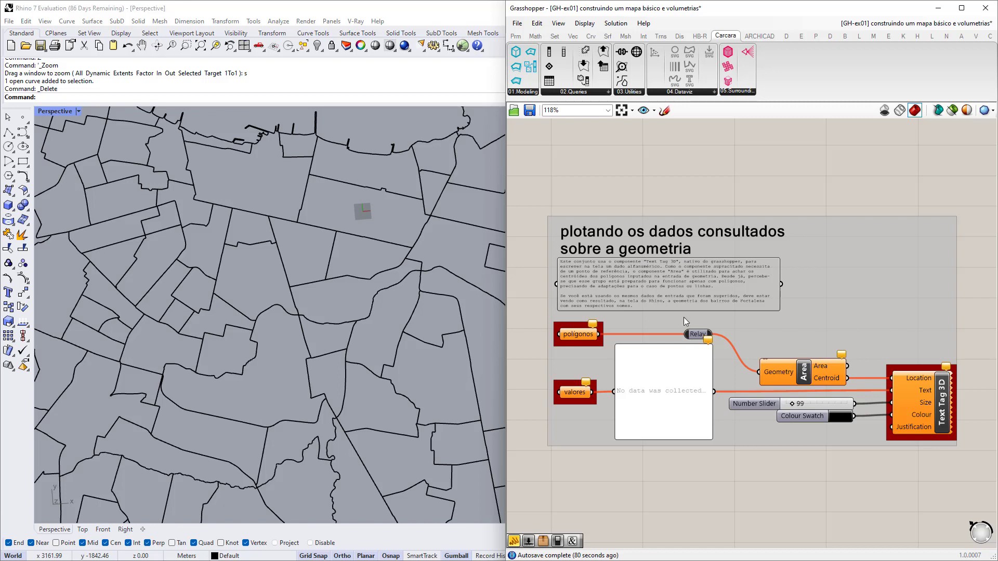
scroll(622, 356, "up", 3)
left_click(648, 324)
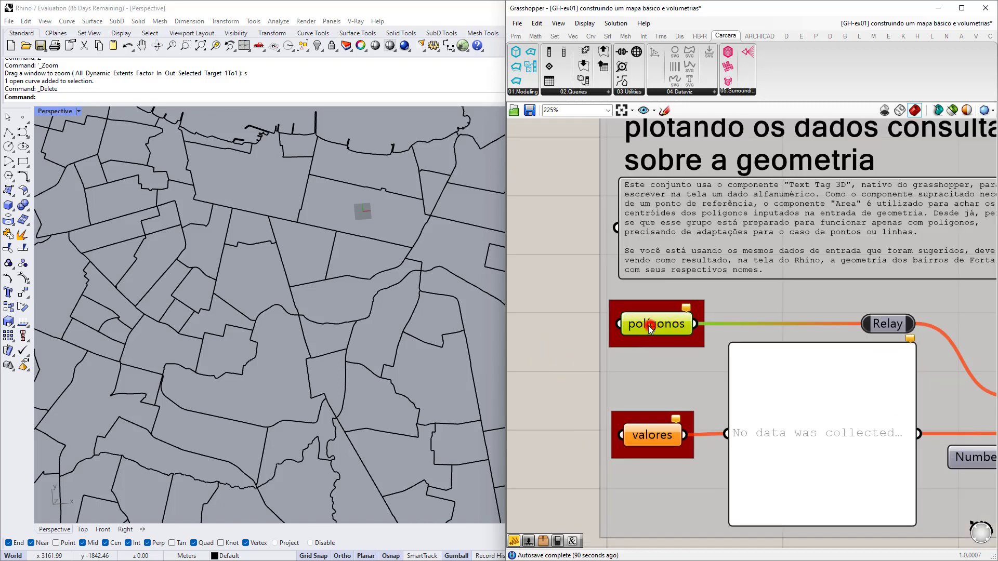
left_click_drag(649, 325, 651, 326)
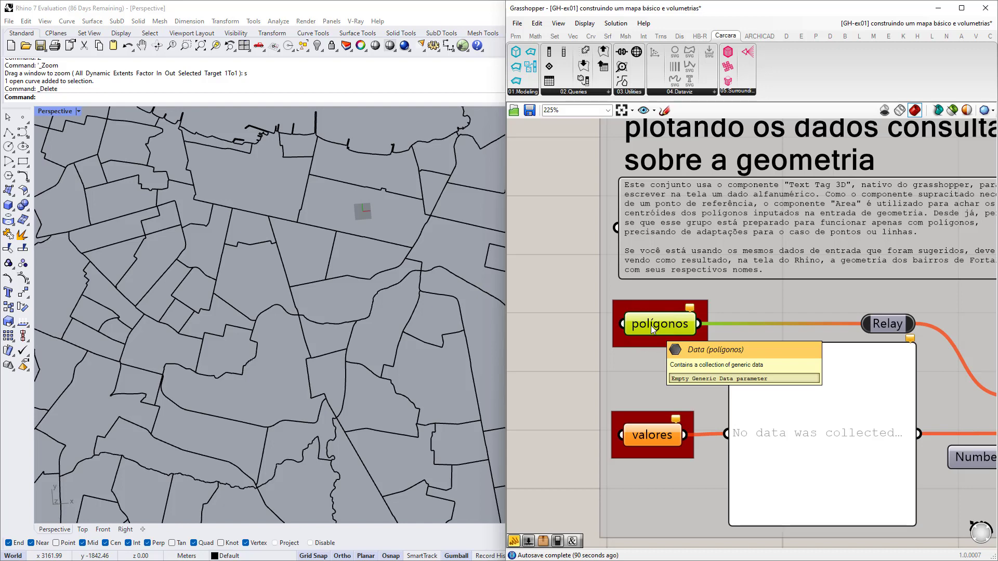
scroll(651, 326, "down", 3)
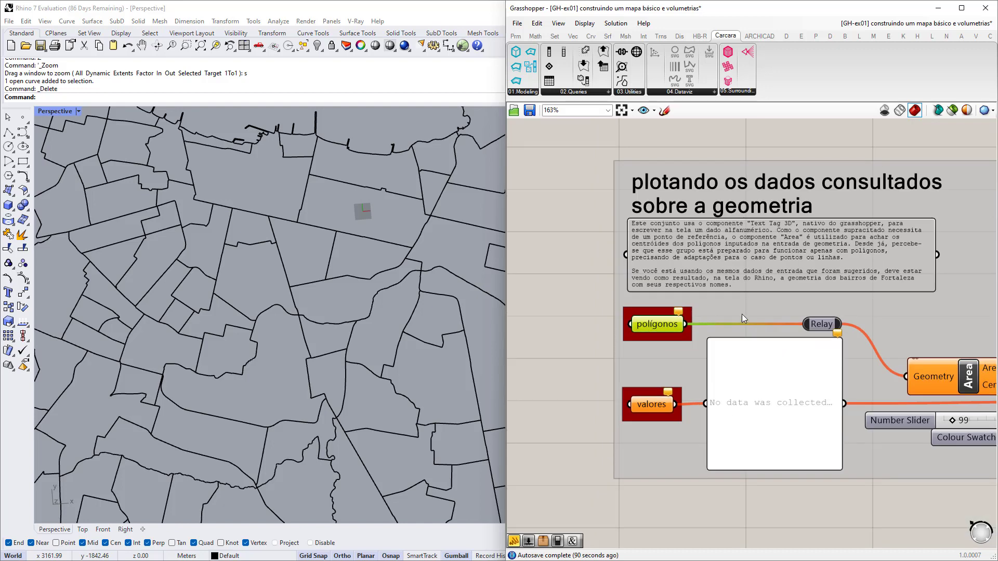
scroll(815, 379, "up", 4)
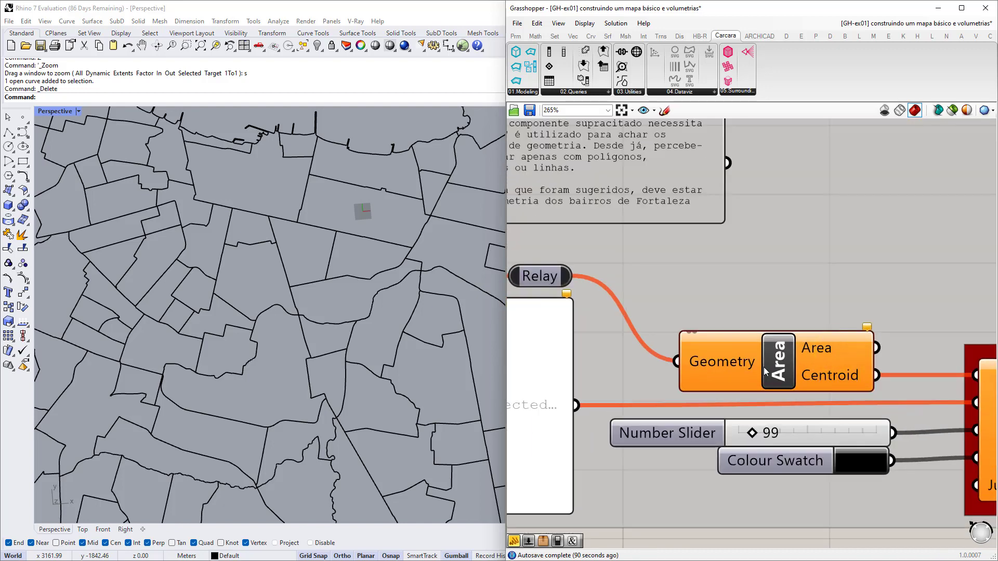
right_click_drag(785, 381, 678, 383)
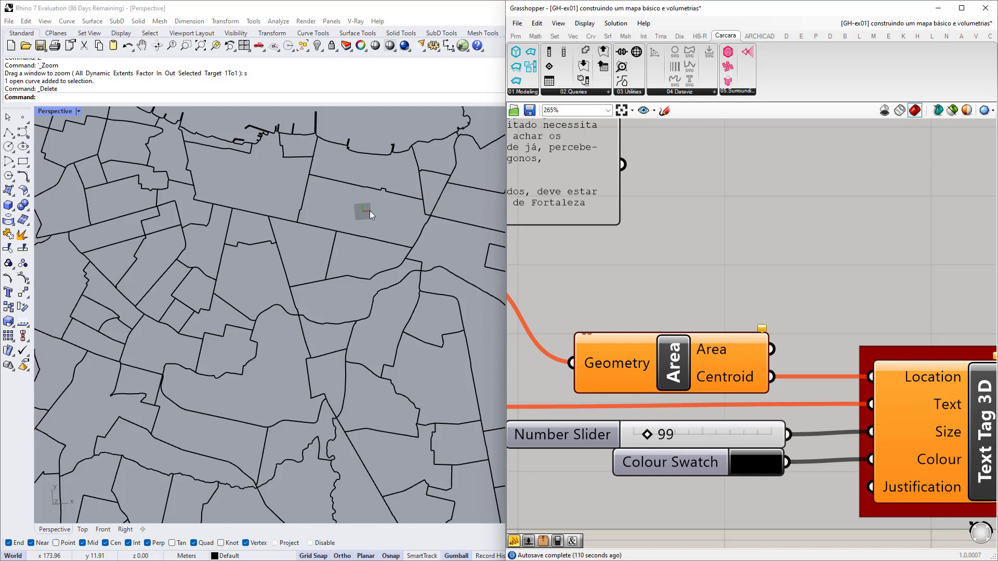
Frame the Text Tag 3D inputs and view its Justification options without changing them.
right_click_drag(786, 407, 693, 366)
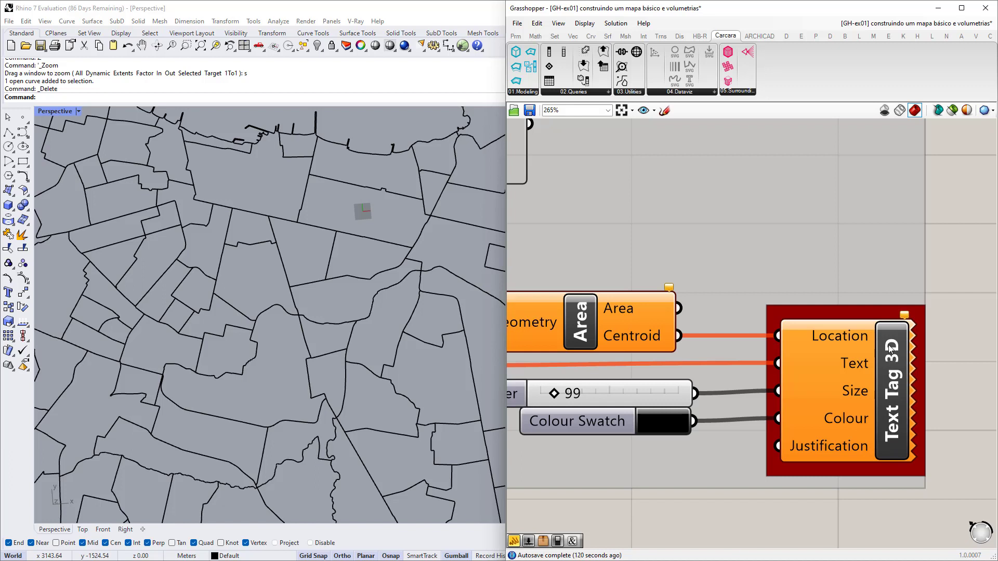
right_click_drag(894, 361, 795, 340)
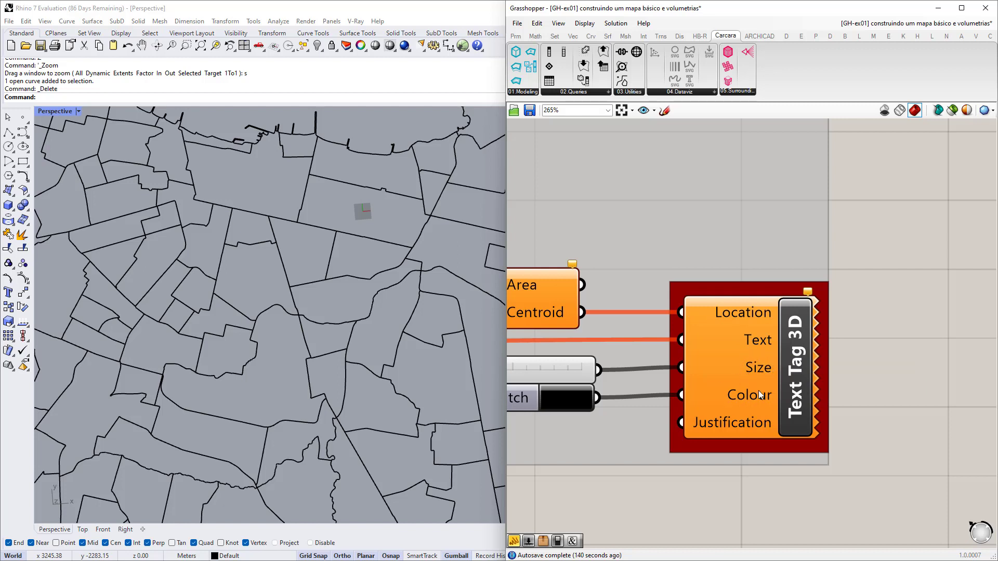
right_click_drag(729, 427, 741, 363)
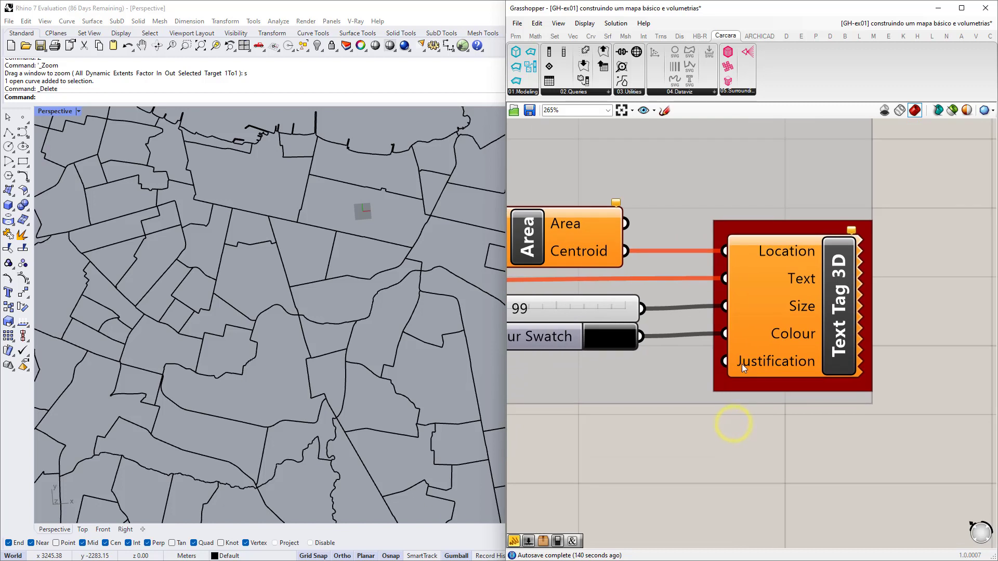
scroll(797, 379, "down", 2)
right_click_drag(797, 378, 713, 307)
right_click(709, 289)
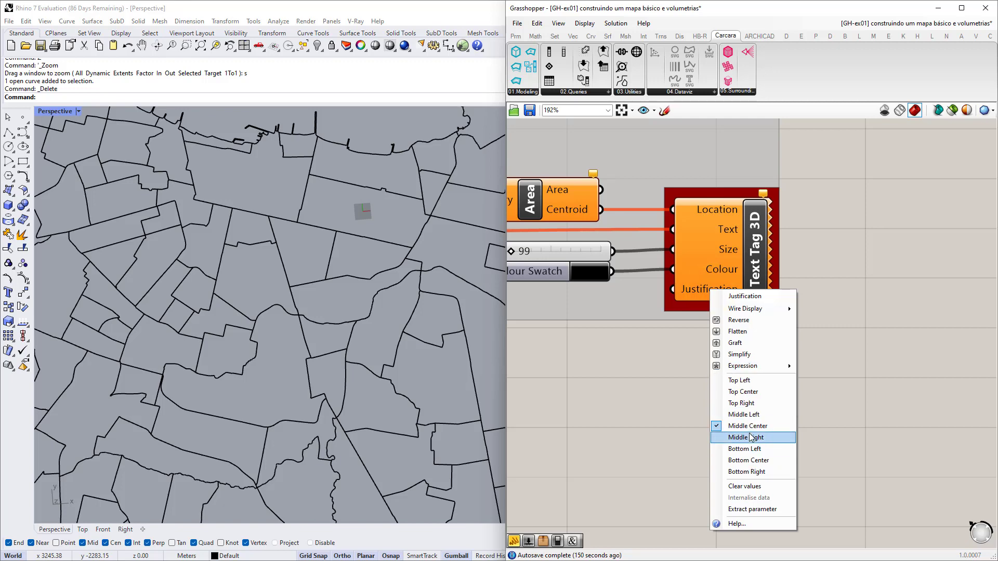
left_click(653, 351)
Pan past the Area component's Geometry input to the group's empty input parameters.
scroll(687, 348, "up", 3)
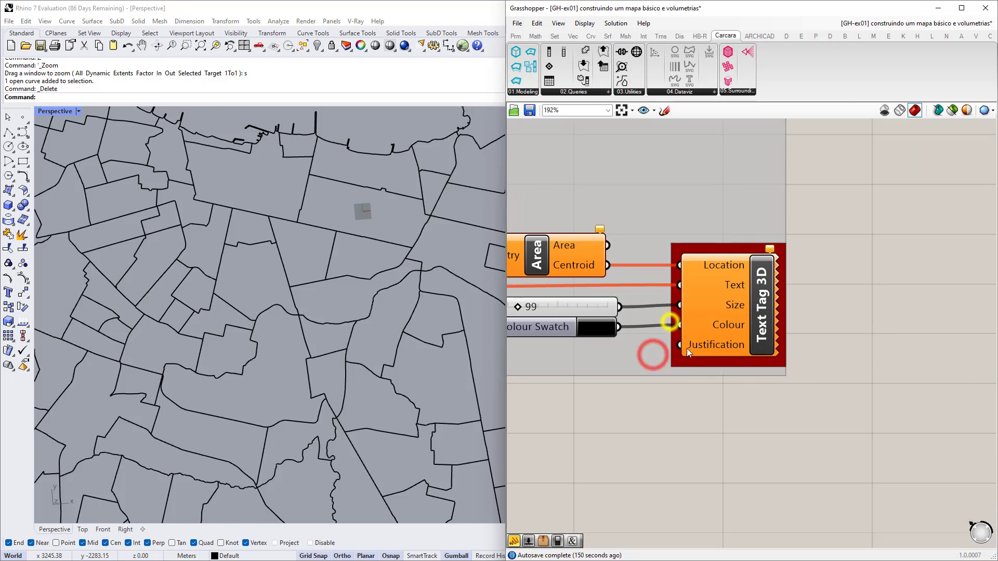
scroll(753, 341, "down", 2)
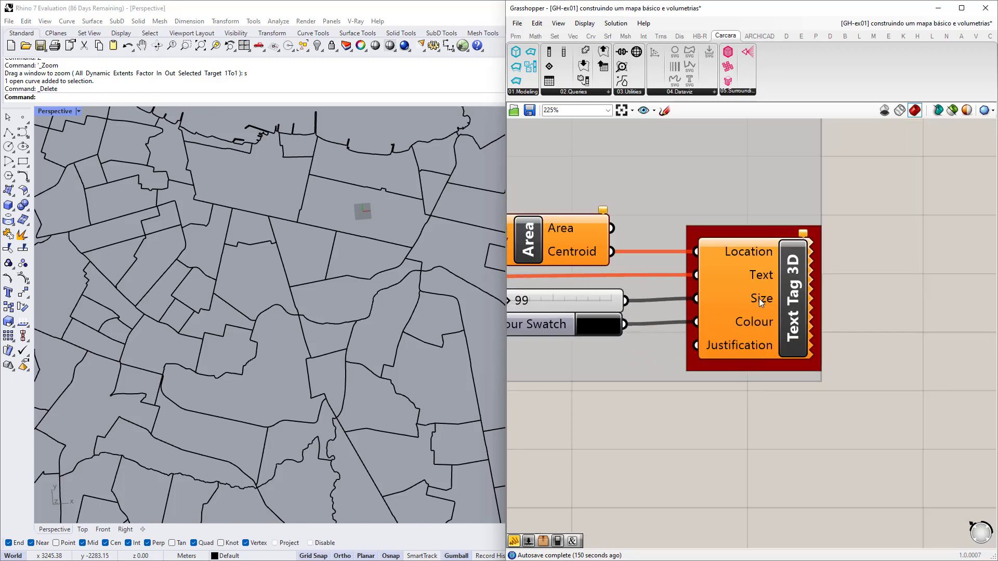
right_click_drag(741, 265, 785, 295)
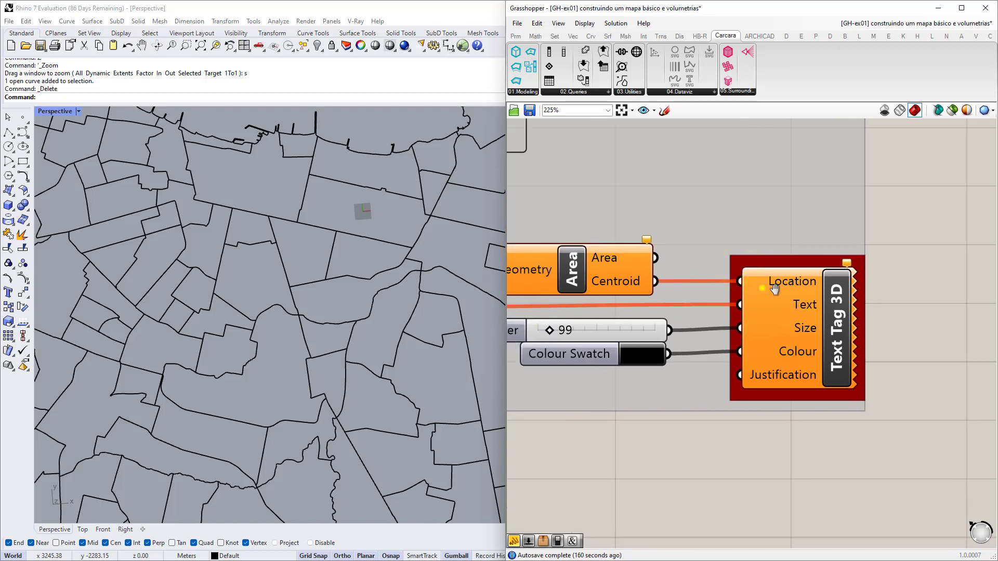
right_click_drag(758, 290, 830, 297)
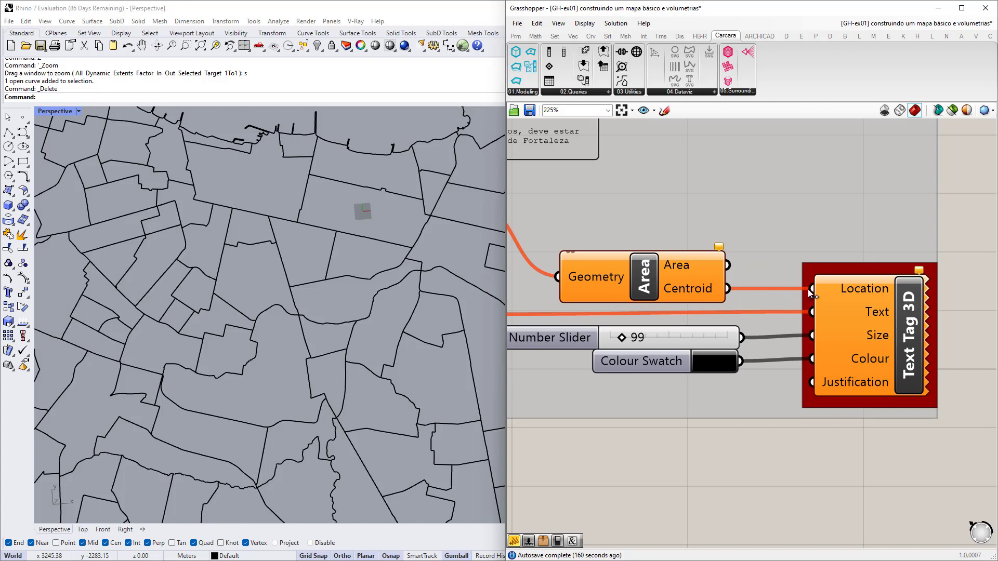
right_click_drag(577, 313, 807, 311)
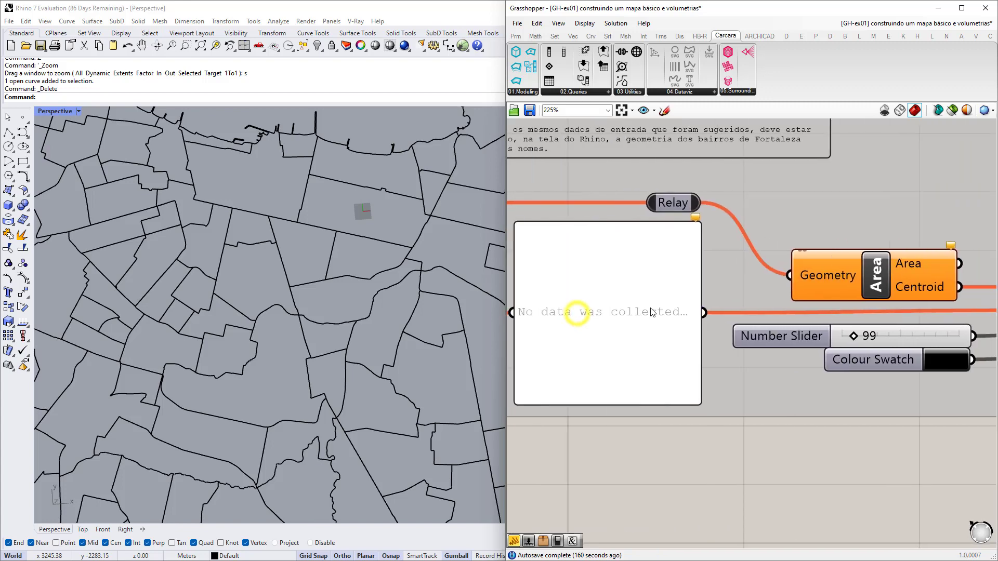
right_click_drag(668, 310, 837, 316)
right_click_drag(566, 315, 620, 318)
Wire geometrias into poligonos and the queried valores into the labelling group's valores input.
left_click(644, 318)
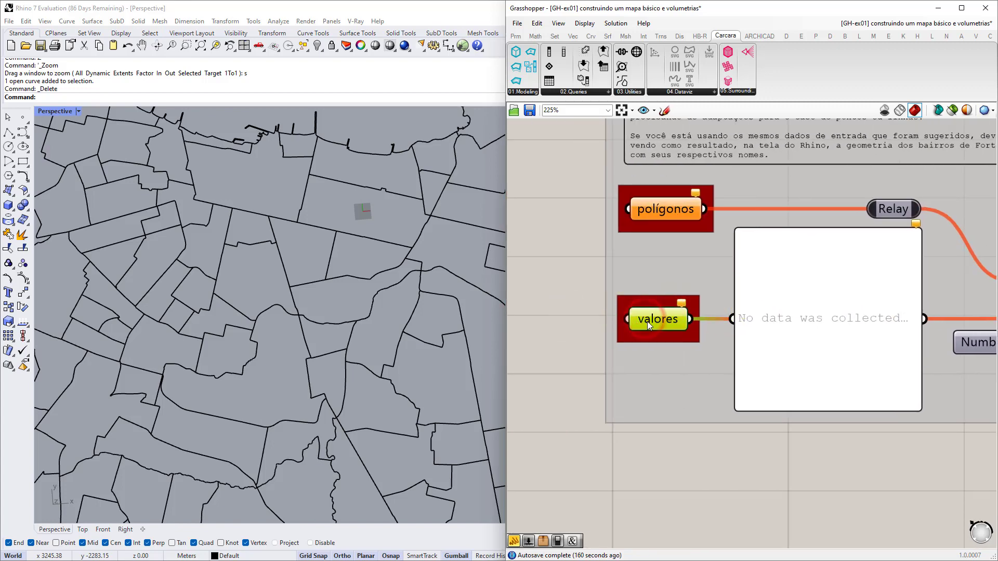
scroll(637, 320, "down", 3)
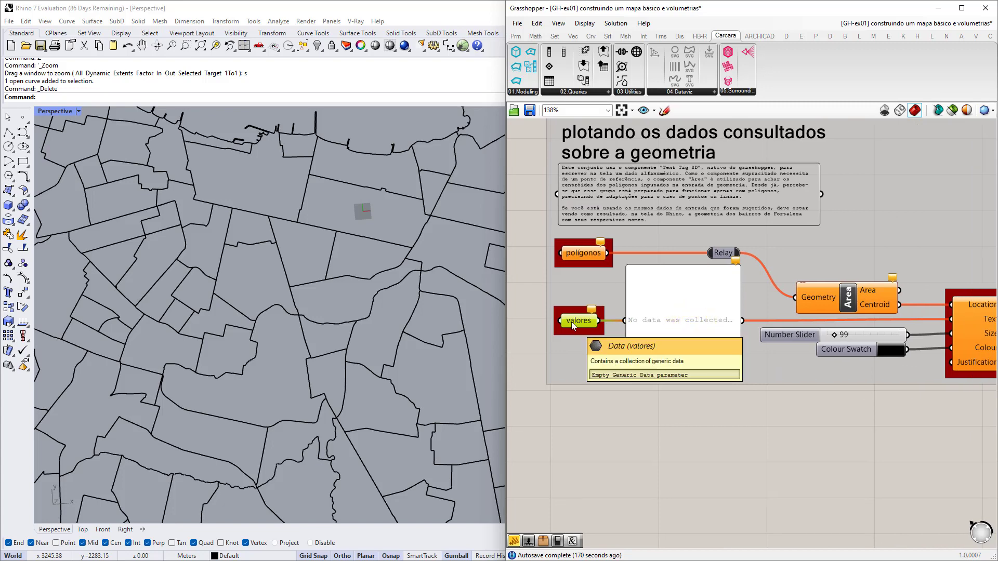
scroll(784, 359, "down", 3)
scroll(673, 317, "up", 5)
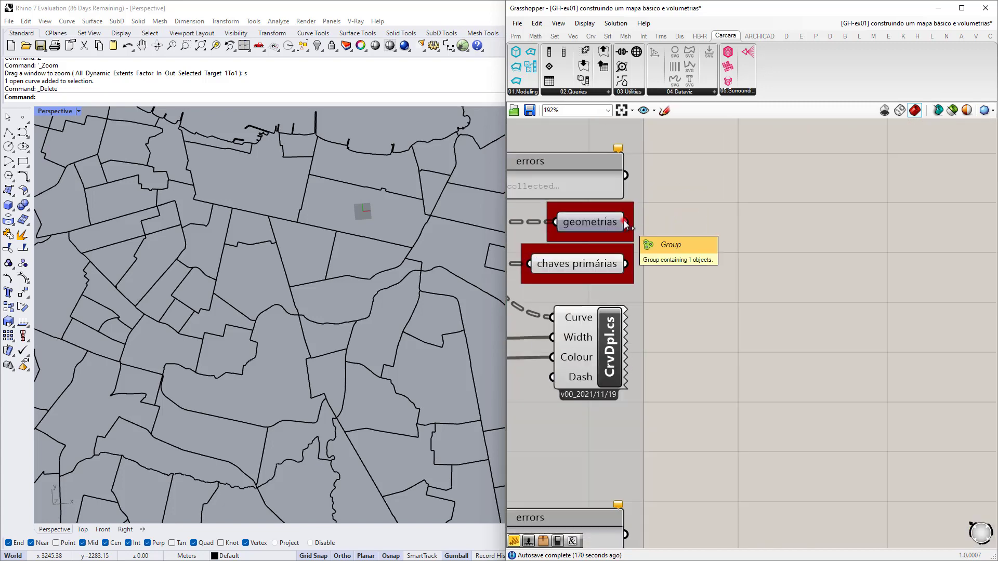
left_click_drag(625, 221, 769, 423)
scroll(657, 193, "down", 5)
scroll(730, 454, "up", 4)
scroll(706, 446, "down", 2)
scroll(675, 234, "down", 2)
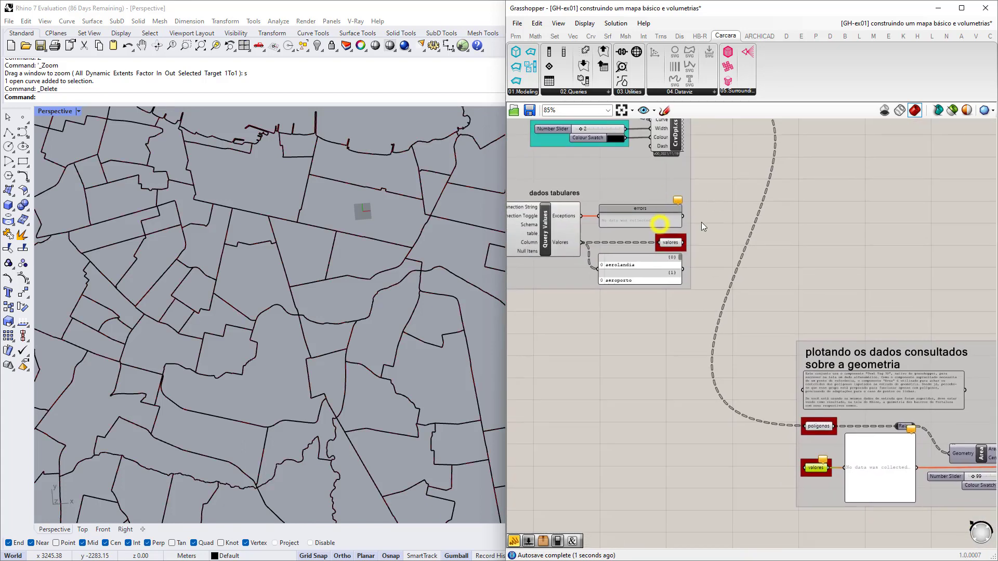
scroll(701, 223, "up", 2)
left_click_drag(670, 260, 682, 323)
Zoom and tilt the Rhino view to check the neighbourhood name labels on the map.
scroll(709, 211, "down", 3)
scroll(819, 407, "up", 5)
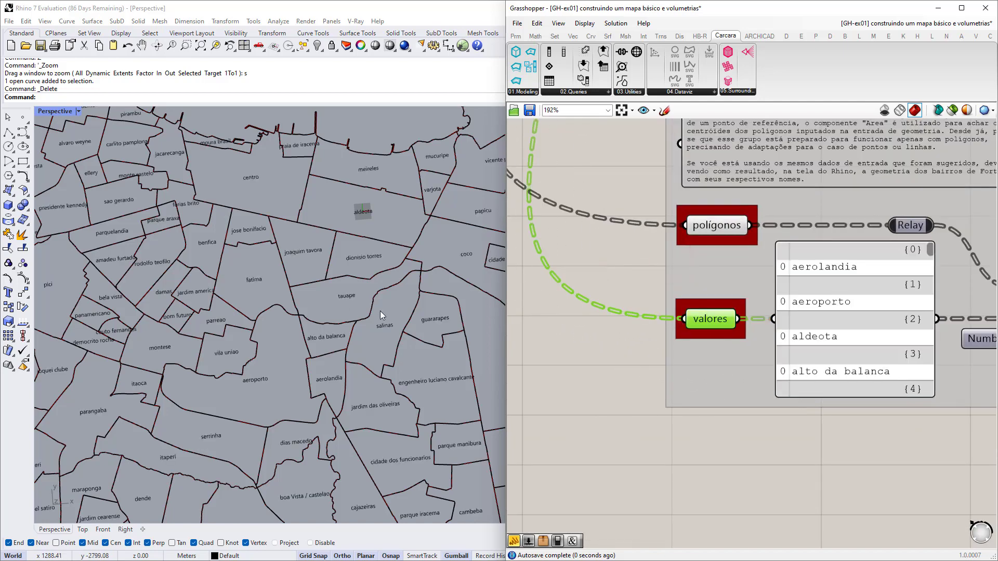
scroll(326, 312, "down", 4)
scroll(364, 273, "up", 5)
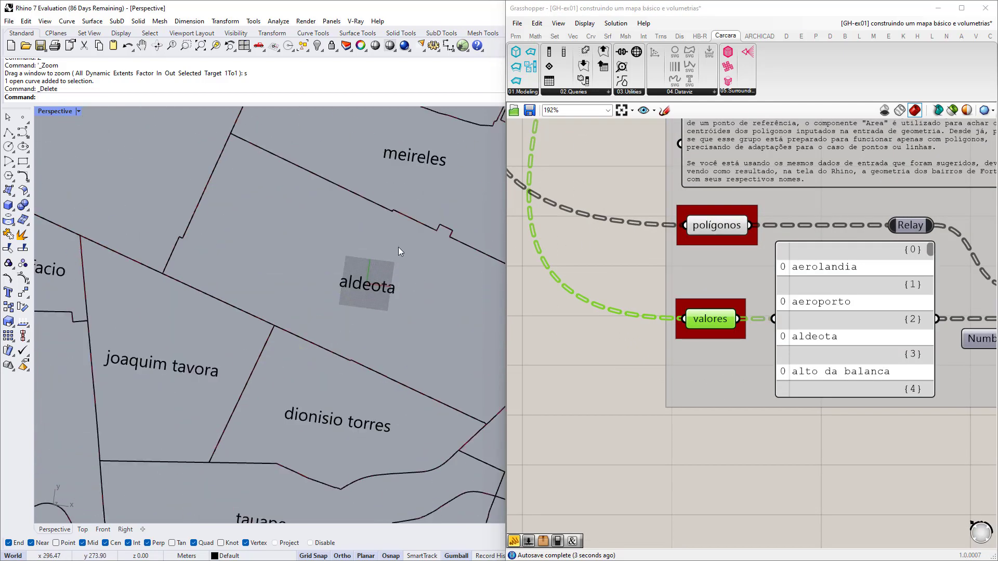
scroll(234, 329, "down", 5)
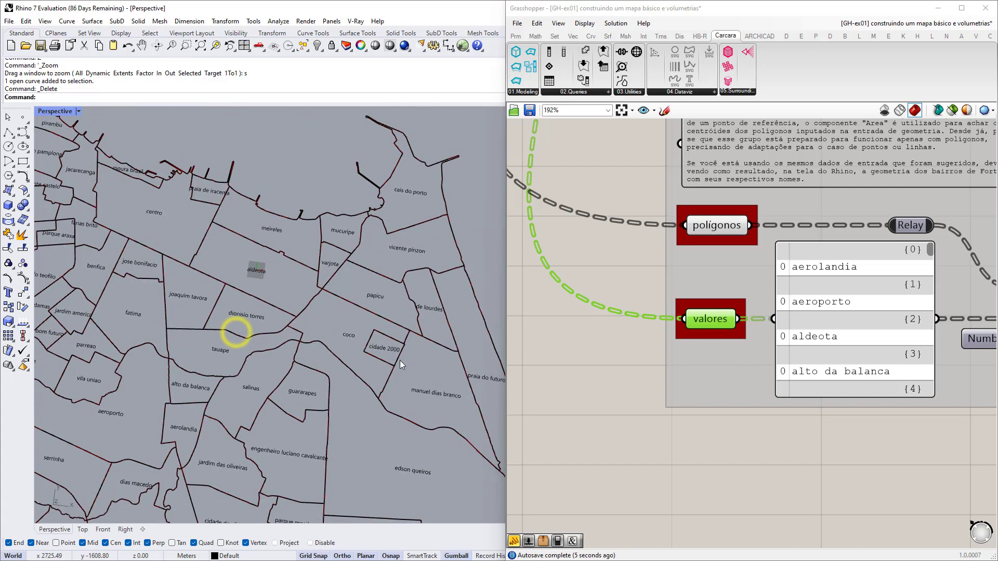
scroll(603, 205, "down", 4)
scroll(611, 299, "up", 2)
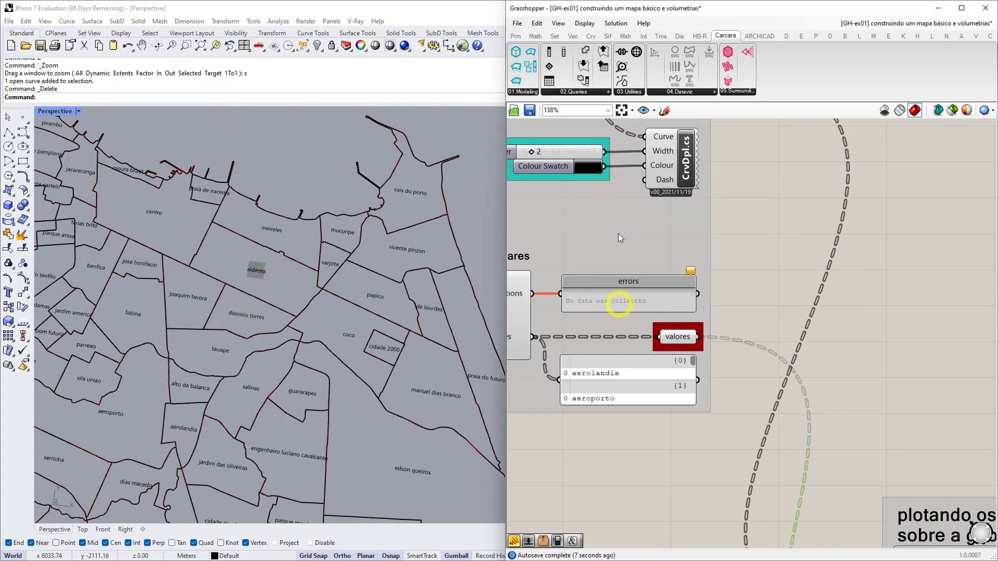
scroll(619, 233, "down", 2)
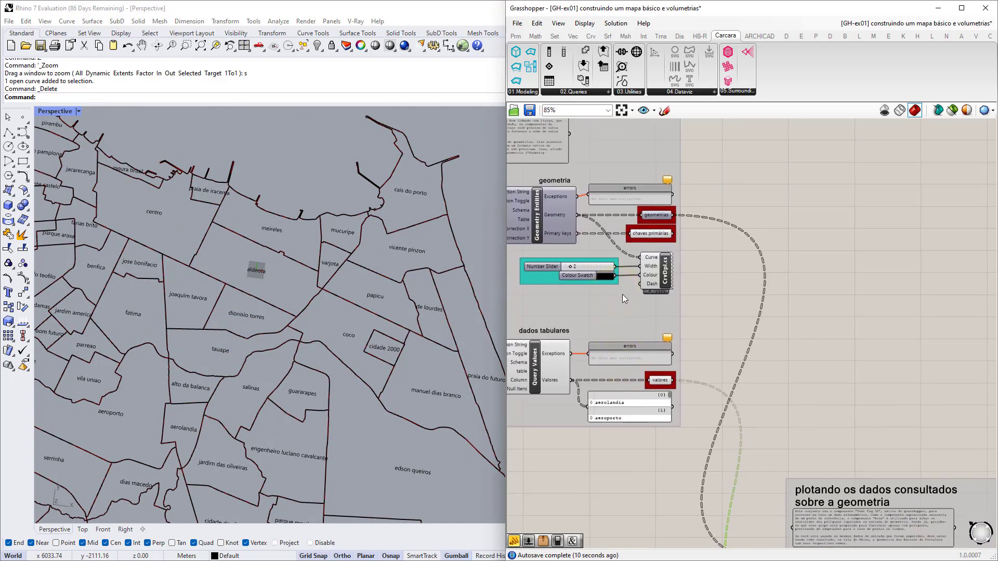
scroll(300, 258, "down", 1)
scroll(291, 270, "down", 3)
scroll(241, 332, "up", 2)
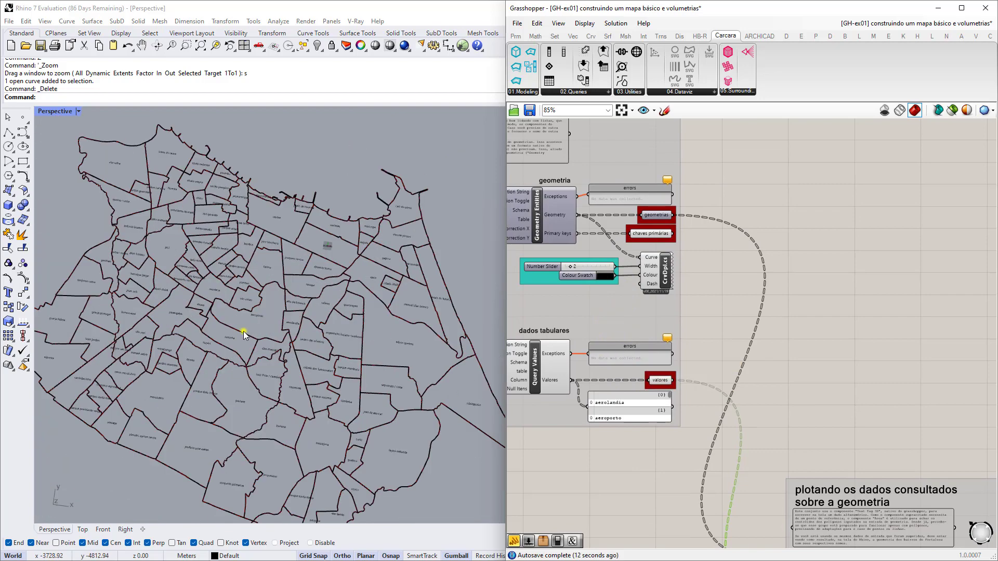
right_click_drag(243, 332, 274, 318)
Pan to the database query groups and zoom into the panel listing id, geom, bairro, regional, area ha.
scroll(283, 331, "up", 5)
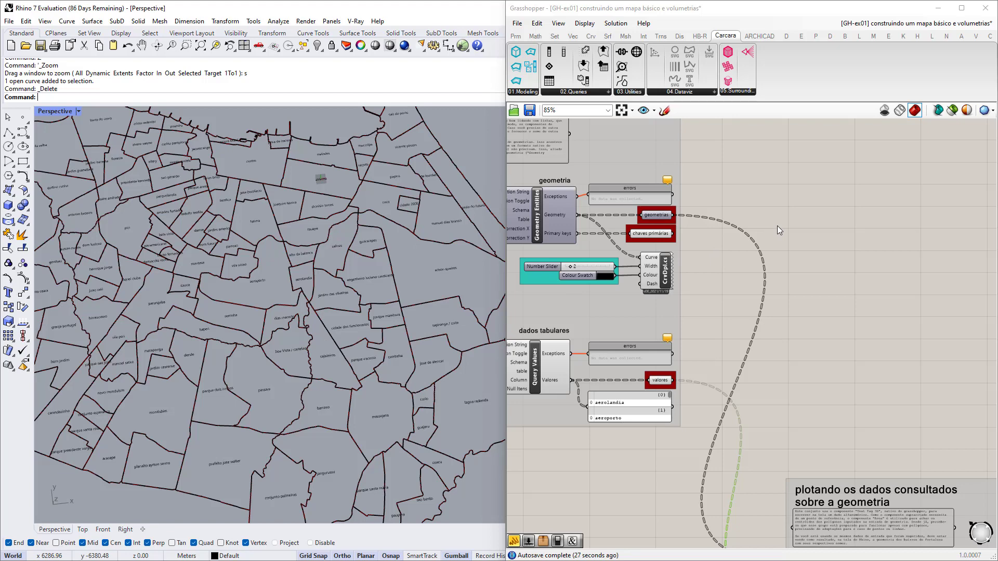
scroll(797, 246, "down", 4)
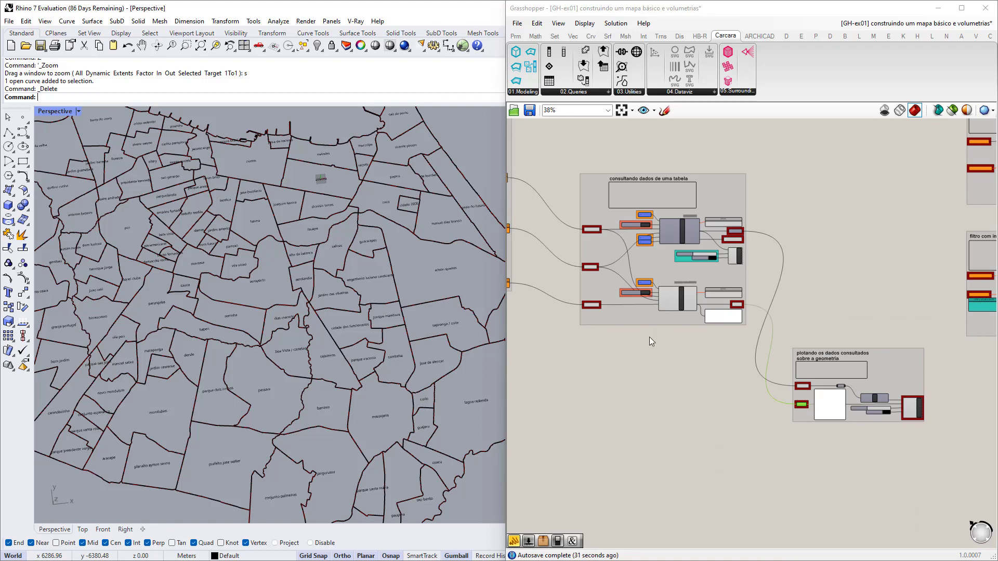
right_click_drag(624, 341, 706, 332)
scroll(836, 318, "up", 2)
scroll(836, 318, "up", 6)
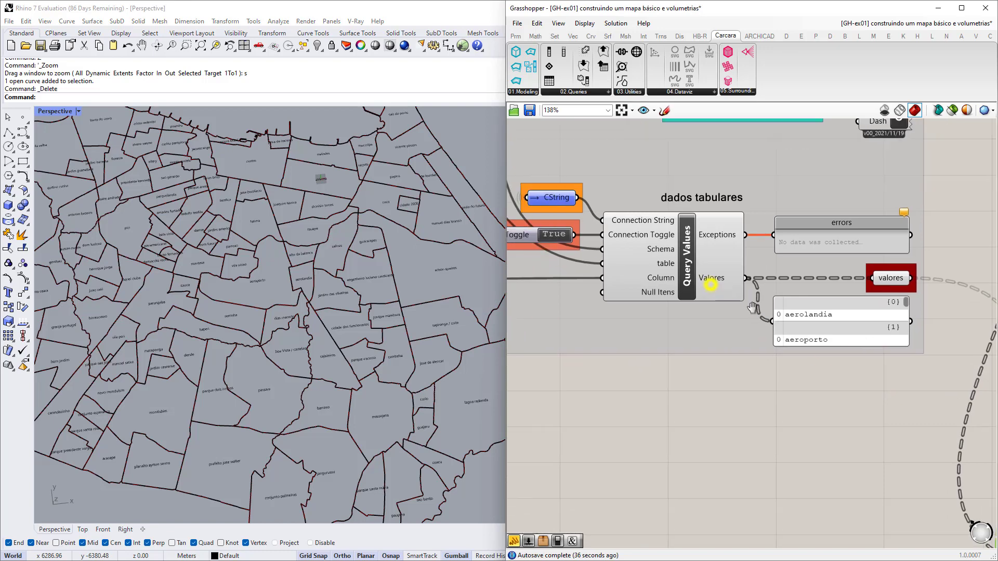
scroll(880, 308, "down", 7)
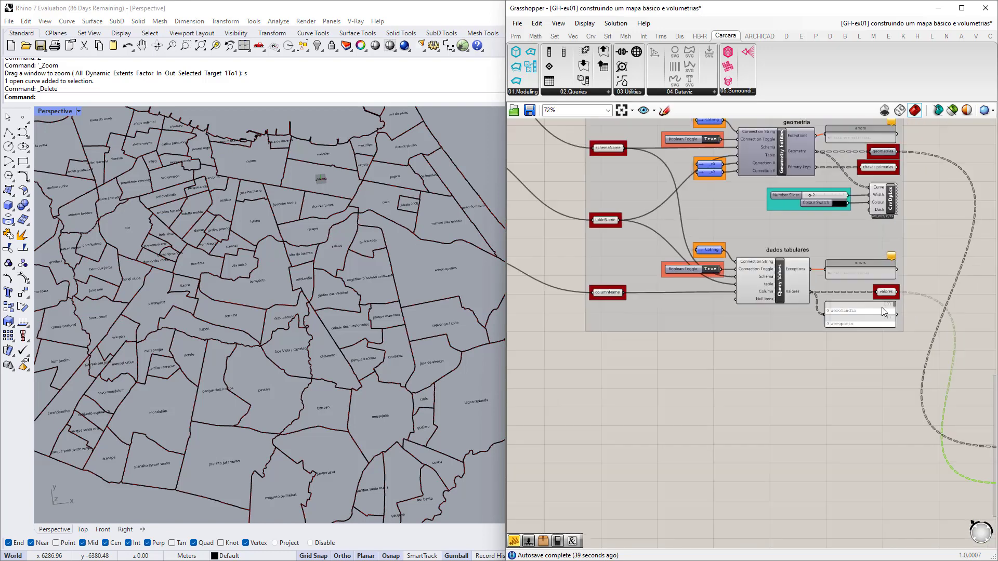
right_click_drag(572, 294, 730, 307)
scroll(639, 282, "up", 5)
scroll(640, 283, "up", 7)
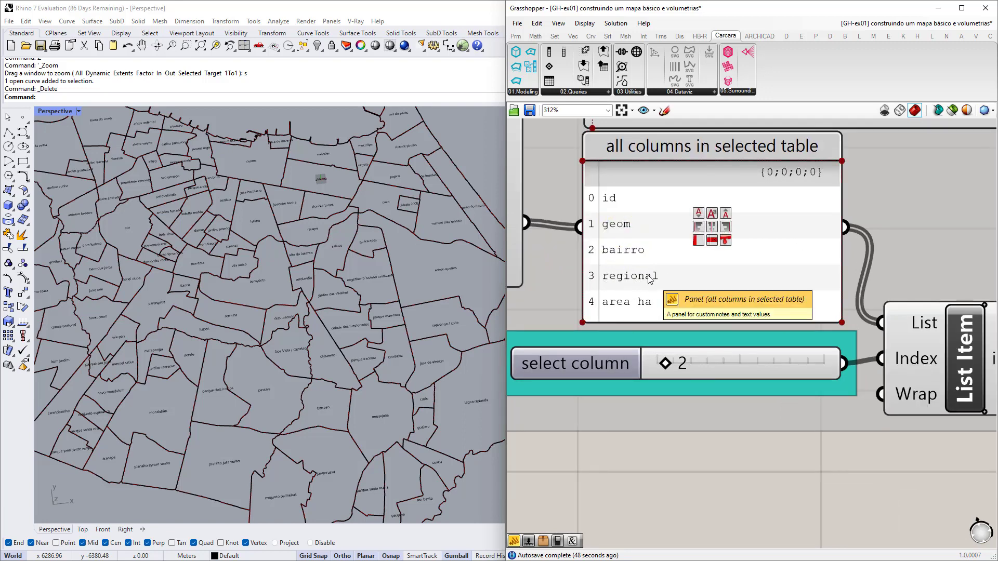
Select the column picker: select column slider, List Item, its group and the bairro columnName panels.
scroll(645, 281, "down", 4)
scroll(649, 280, "down", 2)
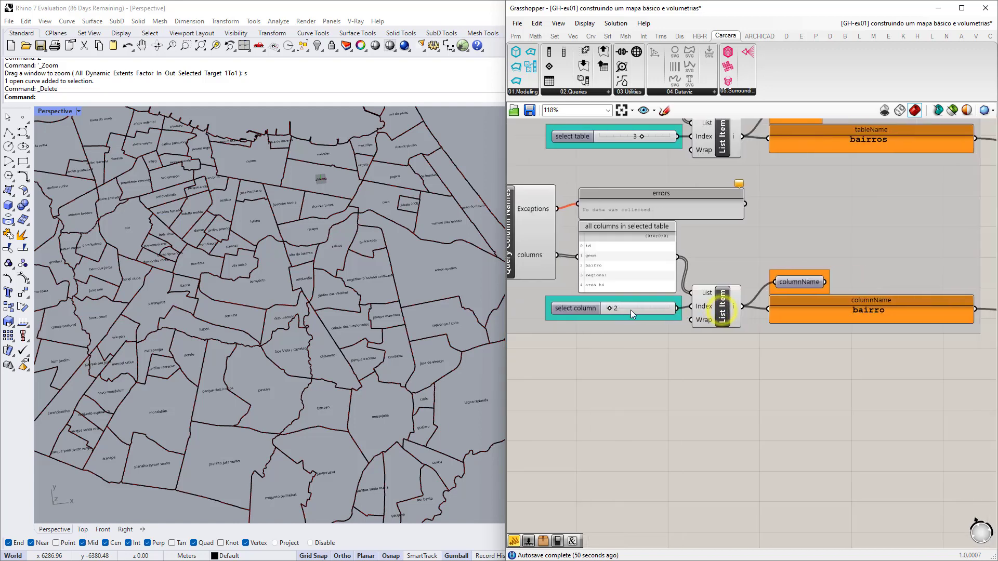
right_click_drag(603, 310, 673, 323)
scroll(672, 323, "down", 3)
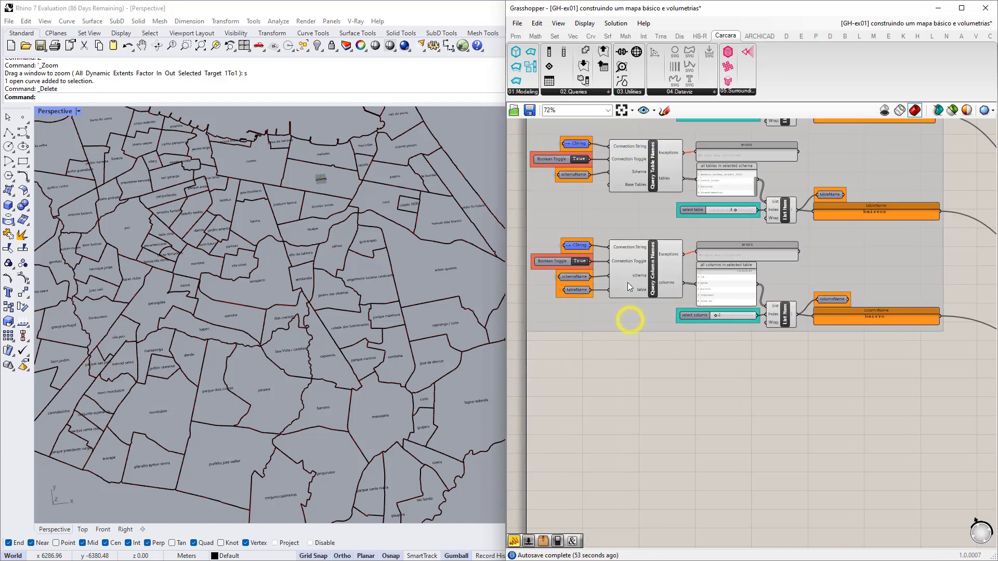
scroll(783, 308, "up", 2)
left_click(778, 319)
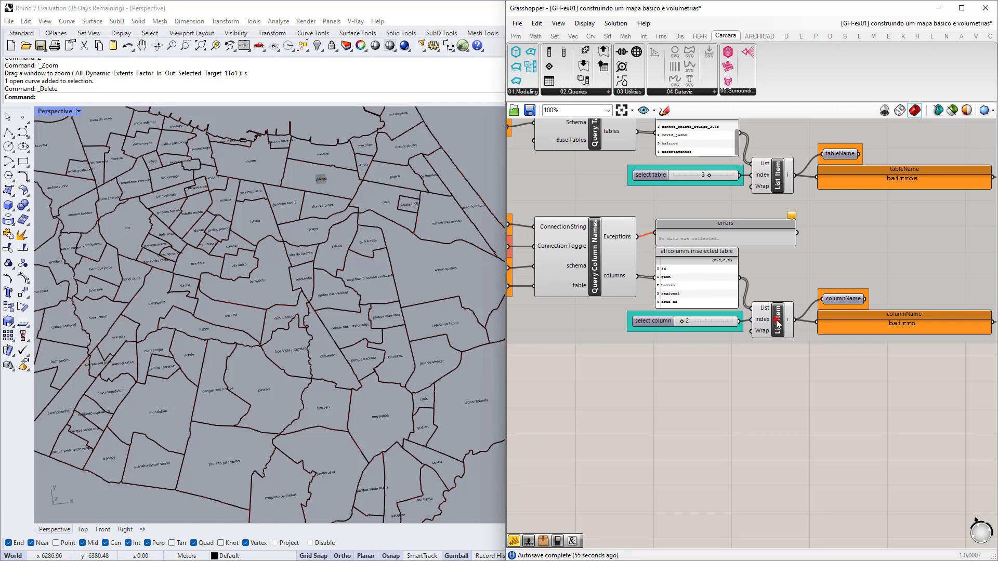
scroll(694, 289, "up", 2)
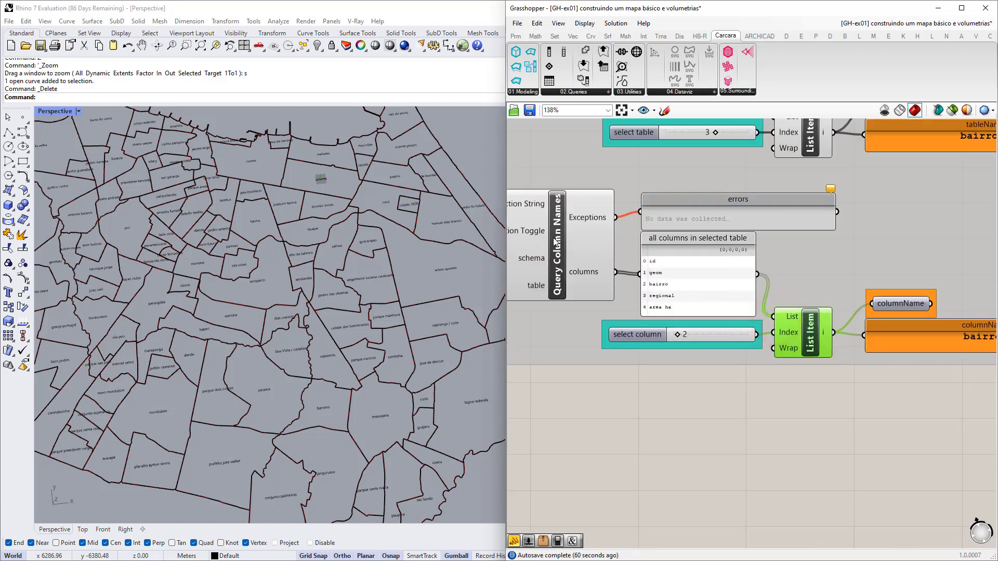
scroll(728, 333, "up", 2)
left_click(714, 322)
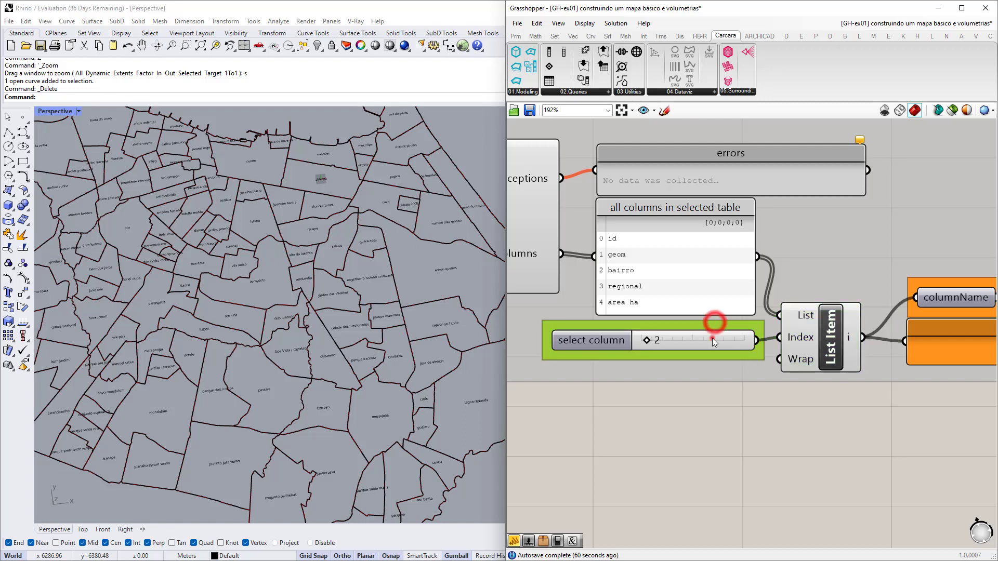
left_click(712, 338, "shift")
left_click(817, 337, "shift")
scroll(818, 339, "down", 2)
right_click_drag(934, 355, 789, 351)
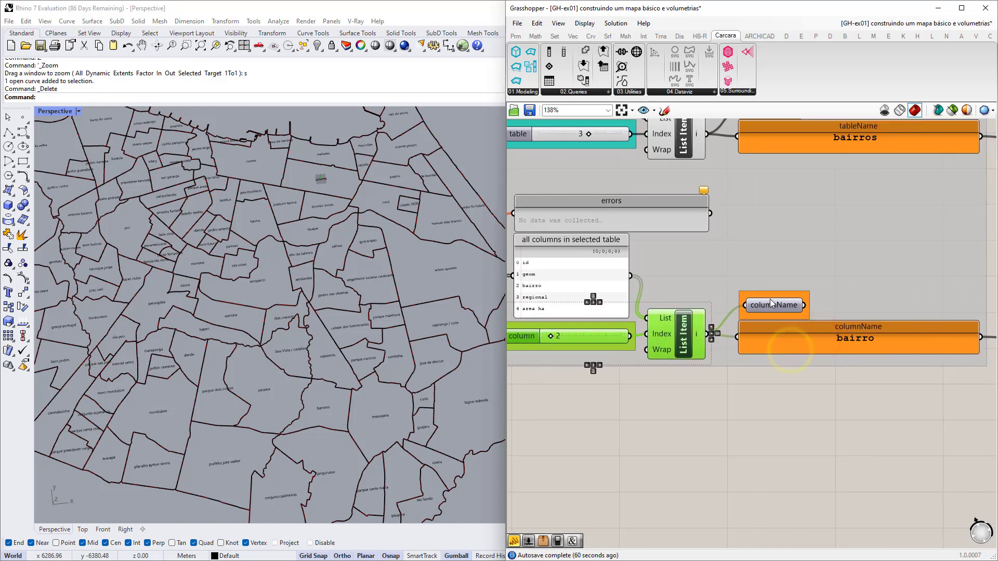
left_click(769, 297, "shift")
left_click(772, 327, "shift")
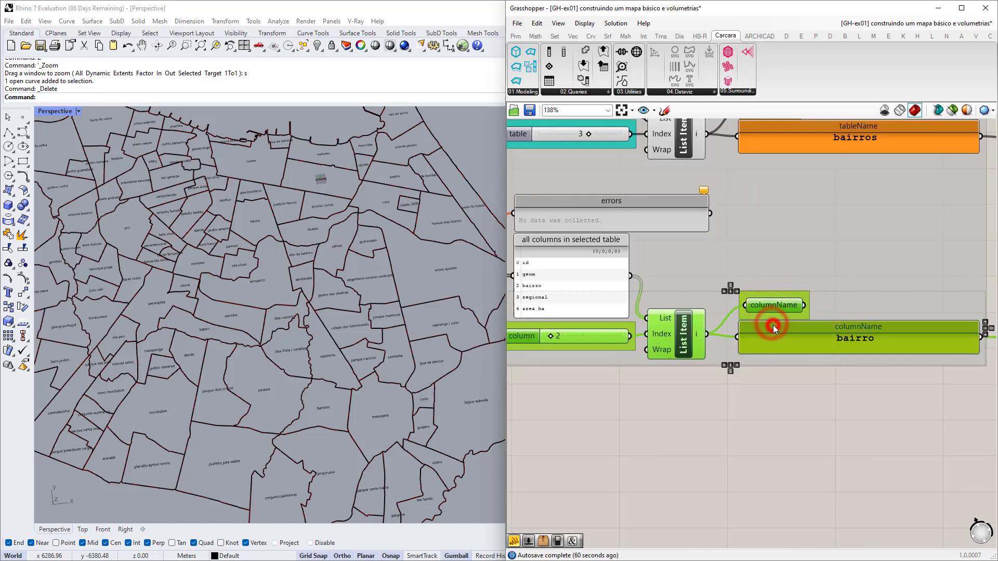
scroll(771, 332, "down", 3)
right_click_drag(749, 357, 795, 350)
scroll(768, 349, "up", 2)
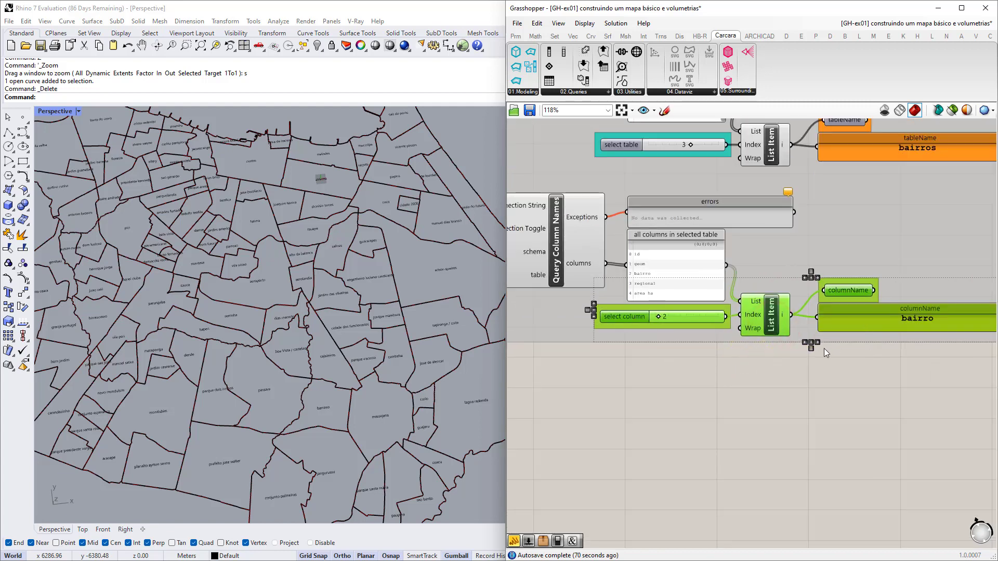
Duplicate the column picker below the original and set the copy's slider to index 3 (regional).
left_click_drag(774, 314, 774, 388, "alt")
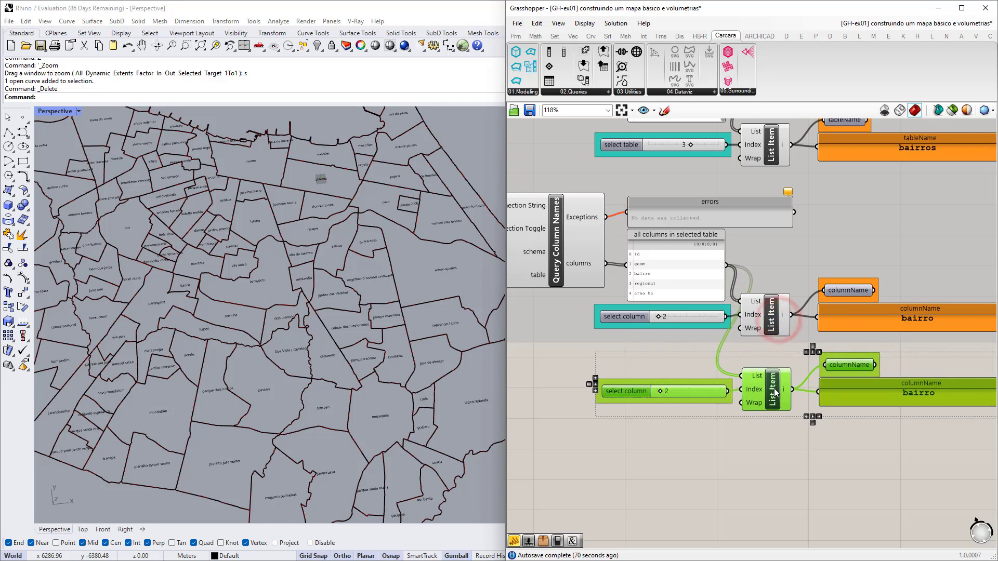
left_click(794, 425)
scroll(681, 388, "up", 3)
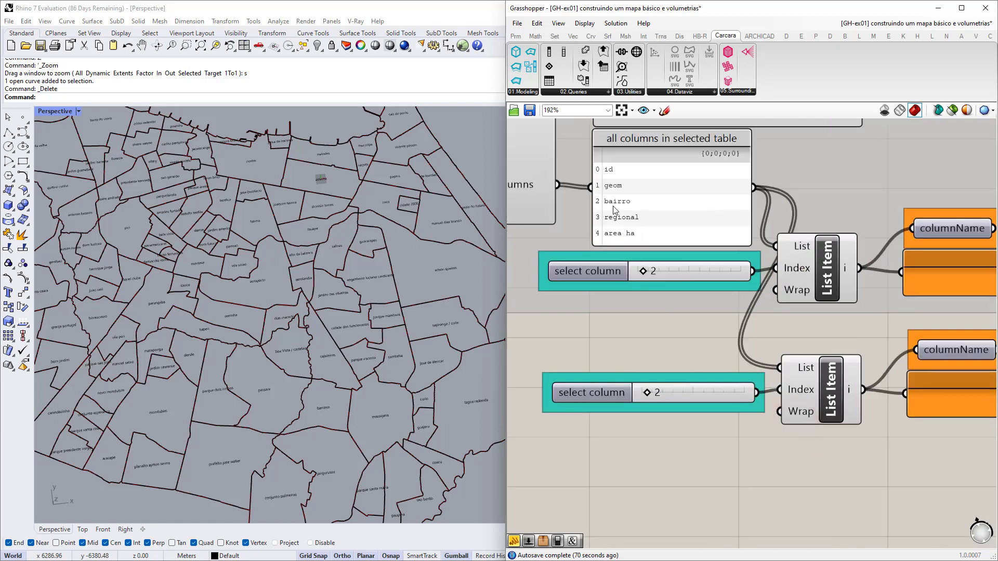
left_click_drag(647, 392, 649, 394)
scroll(626, 367, "down", 5)
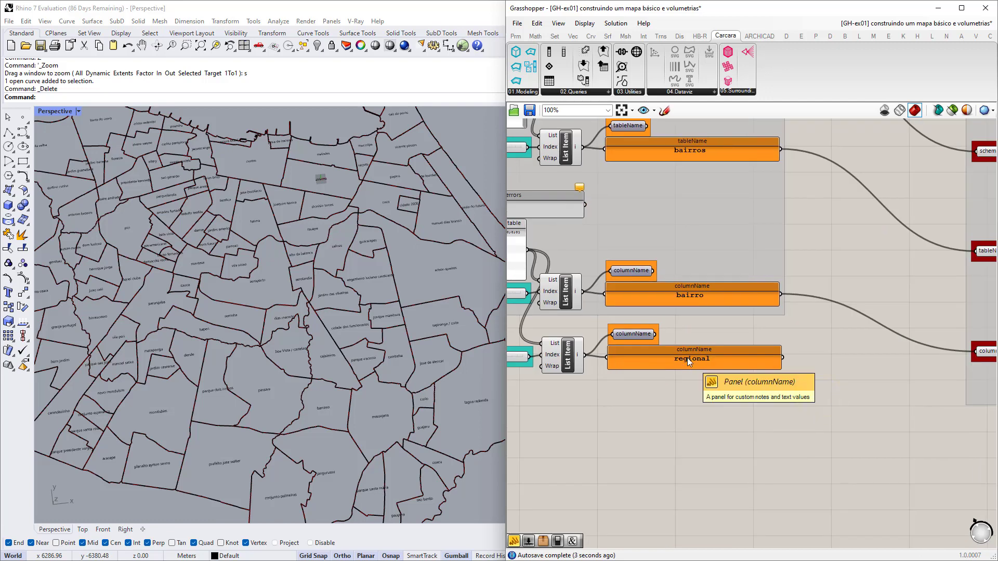
scroll(687, 361, "down", 2)
right_click_drag(884, 388, 676, 365)
right_click_drag(812, 359, 681, 360)
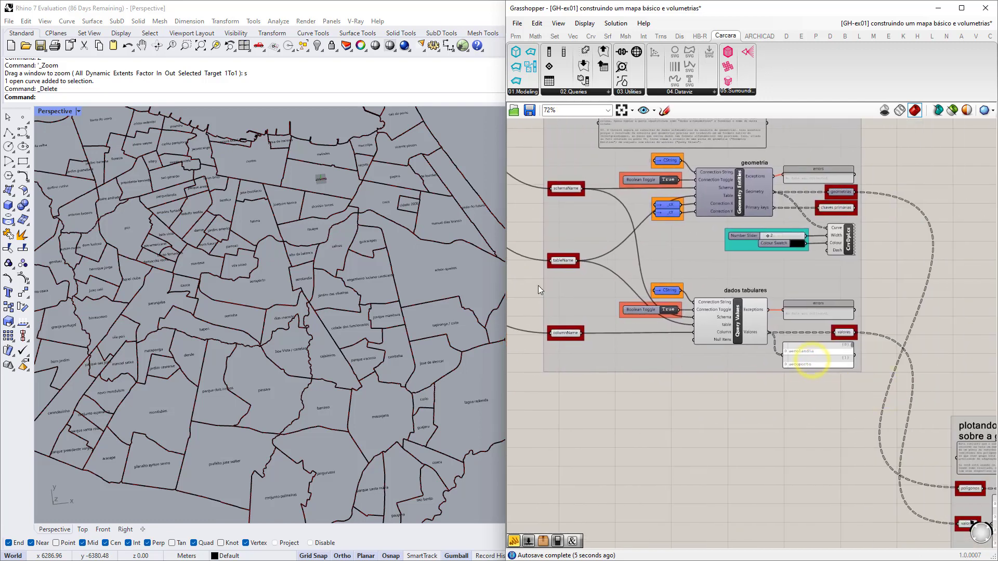
Copy the dados tabulares query group and place the duplicate below the original.
left_click_drag(525, 278, 885, 382)
right_click_drag(795, 410, 801, 393)
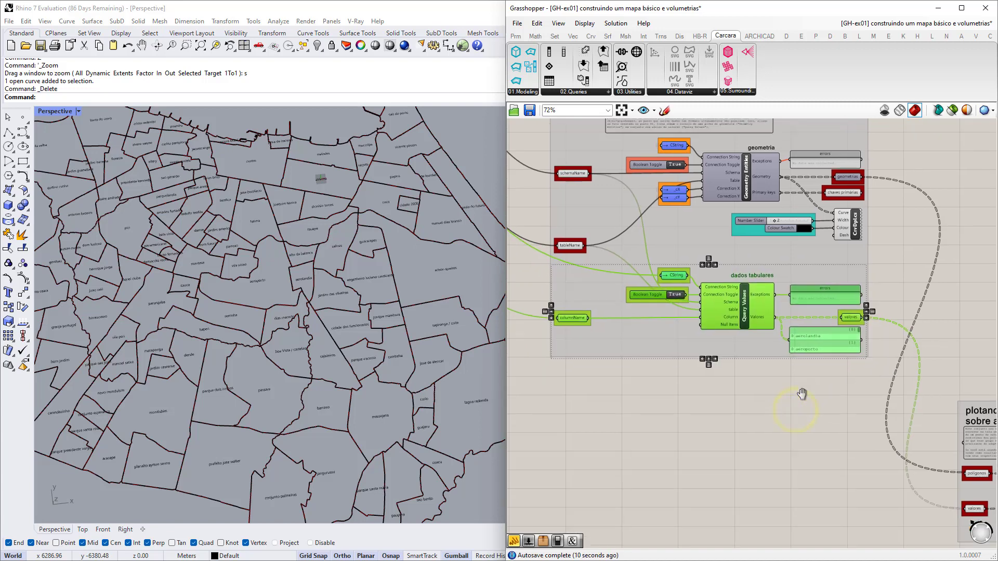
key("ctrl+c")
key("ctrl+v")
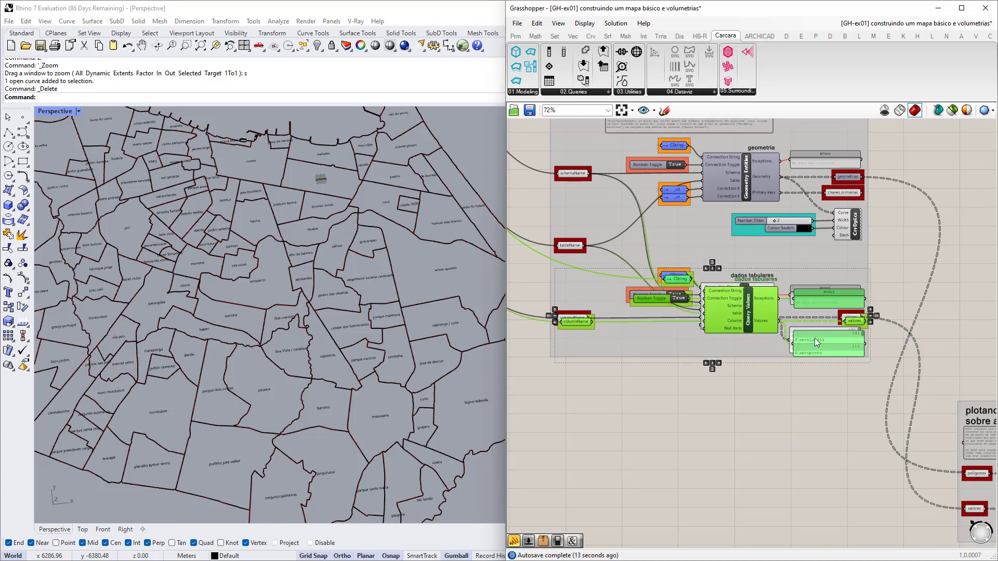
left_click_drag(814, 337, 809, 440)
scroll(809, 441, "down", 2)
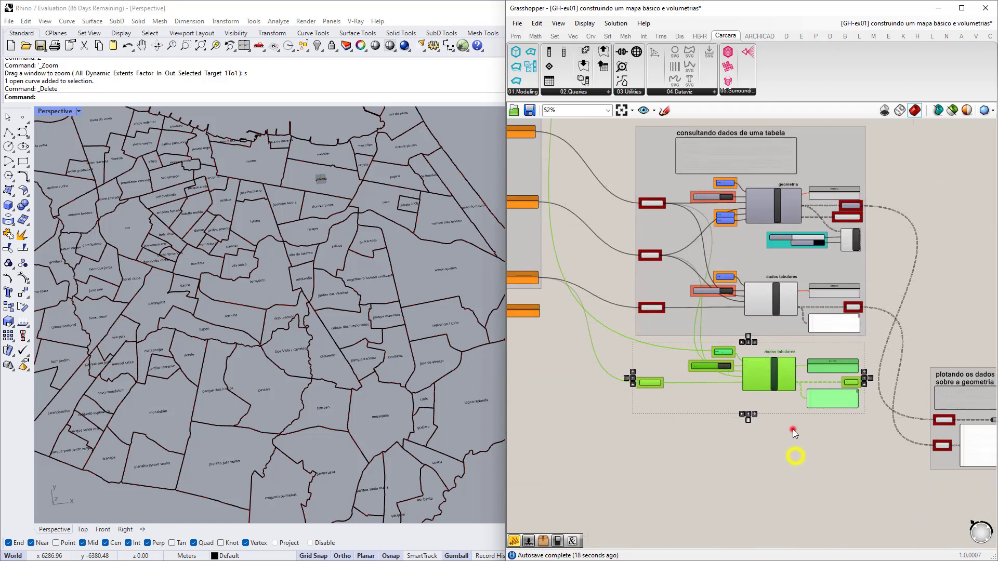
left_click(793, 429)
Wire the 'regional' column name into the copy's columnName input, returning codes like SER VI.
right_click_drag(639, 396, 772, 394)
scroll(769, 387, "up", 6)
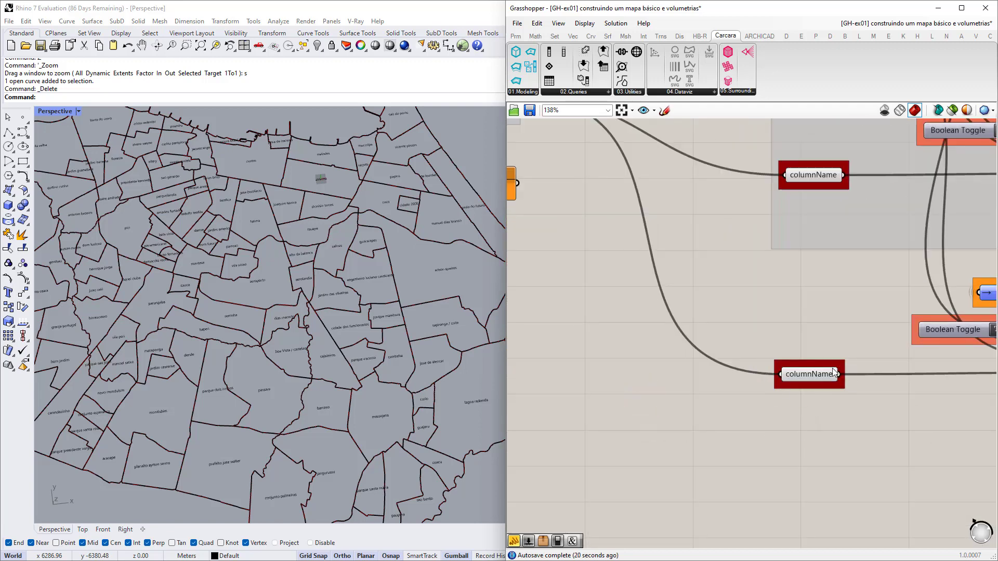
scroll(806, 340, "down", 3)
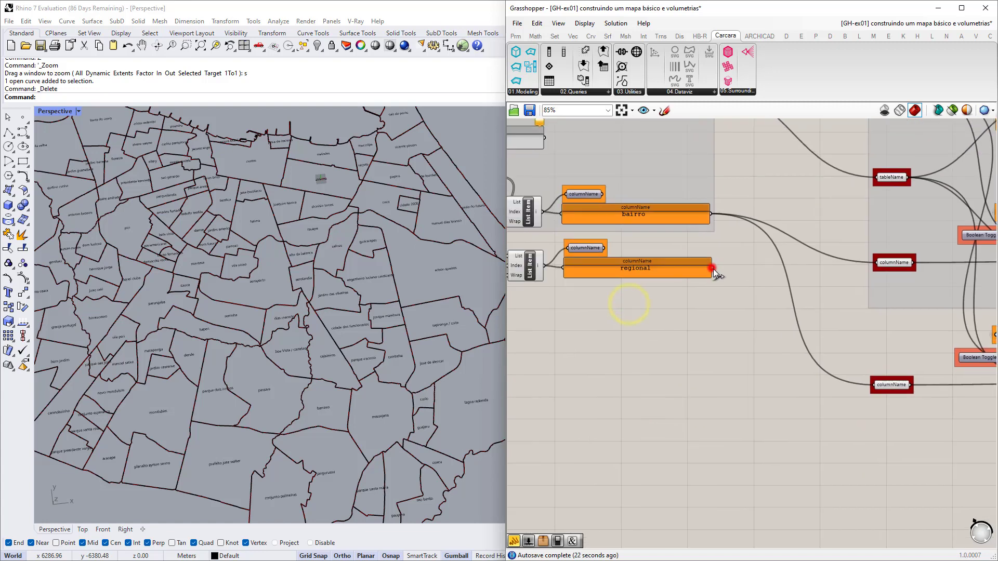
left_click_drag(712, 268, 869, 390)
right_click_drag(922, 431, 725, 398)
right_click_drag(849, 391, 779, 375)
scroll(779, 375, "up", 4)
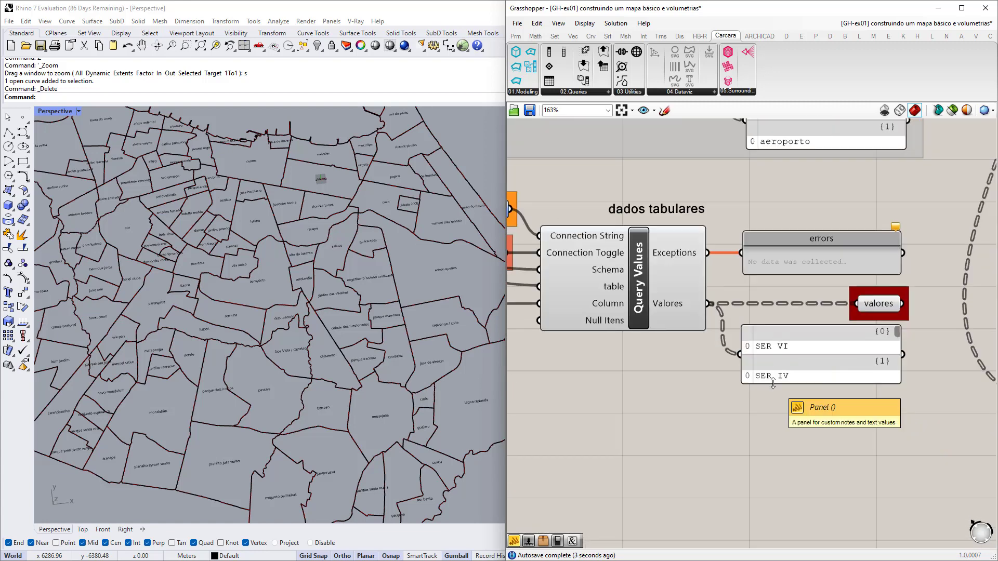
Wire the copy's SER code valores output into the 'plotando os dados' valores input.
left_click(323, 305)
scroll(322, 305, "down", 5)
right_click_drag(347, 343, 334, 344)
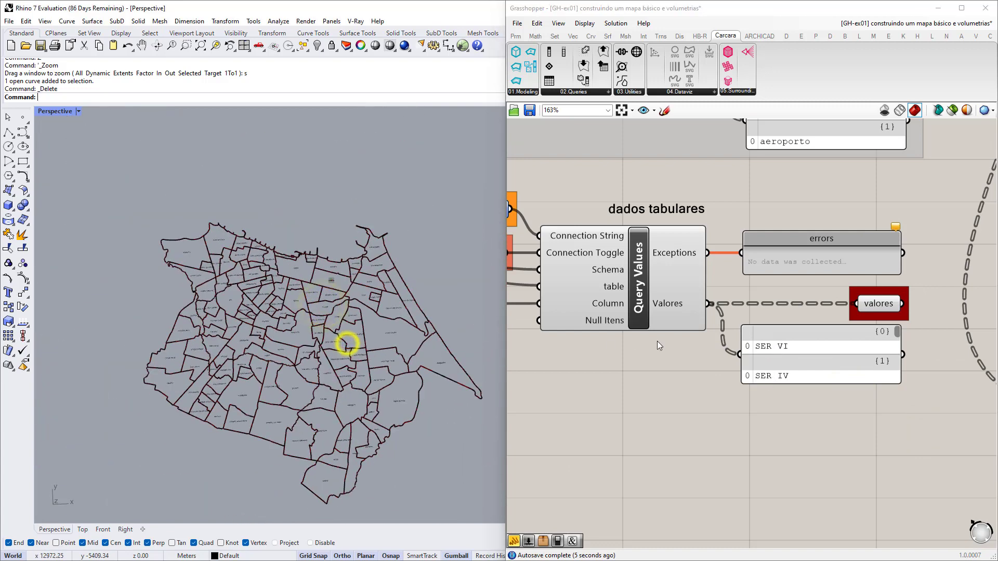
right_click_drag(828, 350, 640, 347)
right_click_drag(738, 359, 645, 331)
scroll(620, 276, "down", 1)
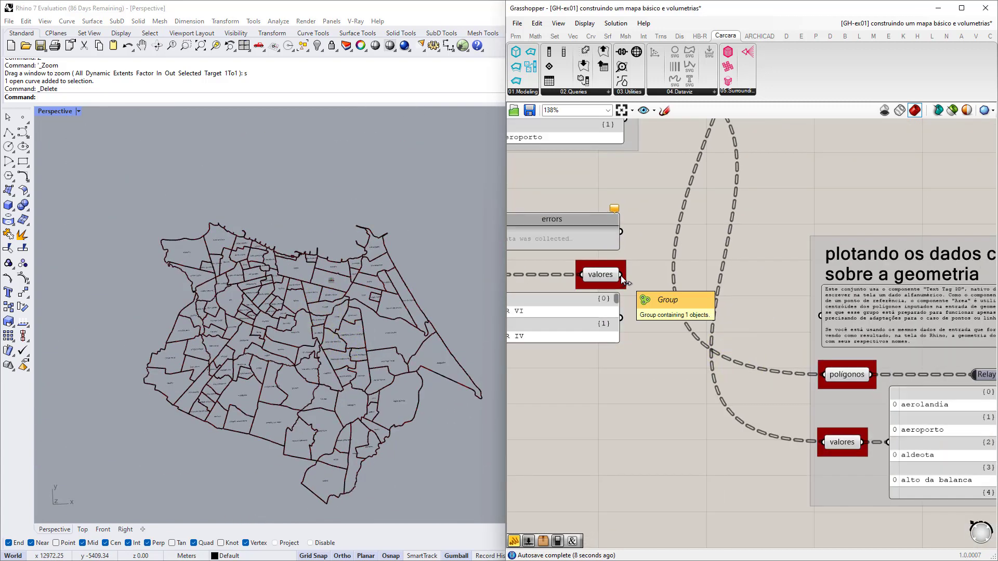
left_click_drag(621, 275, 824, 442)
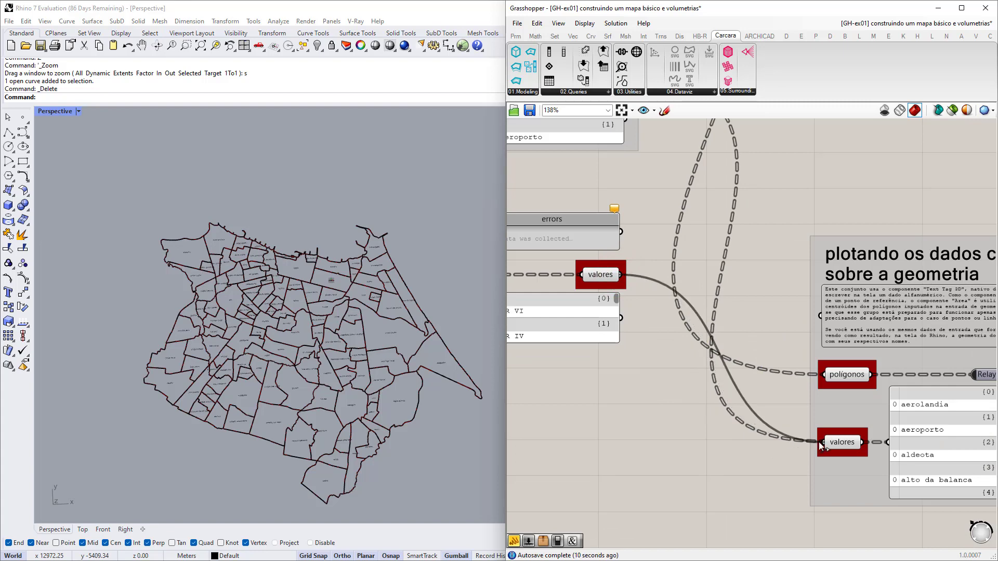
Zoom the Rhino viewport to confirm labels now read SER VI, SER IV and SER II.
scroll(335, 364, "up", 5)
scroll(335, 363, "up", 3)
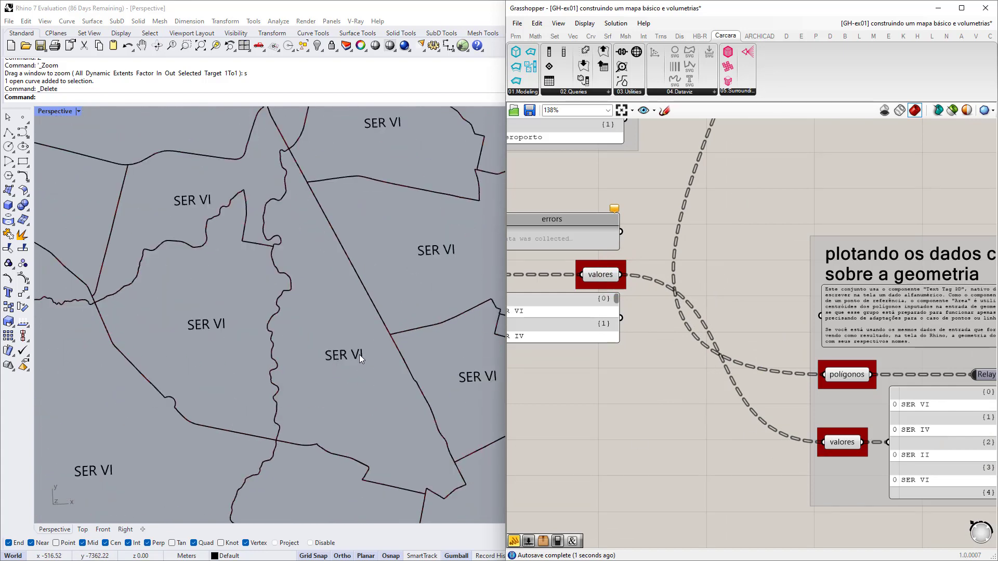
scroll(300, 356, "down", 4)
left_click(293, 339)
scroll(292, 339, "up", 2)
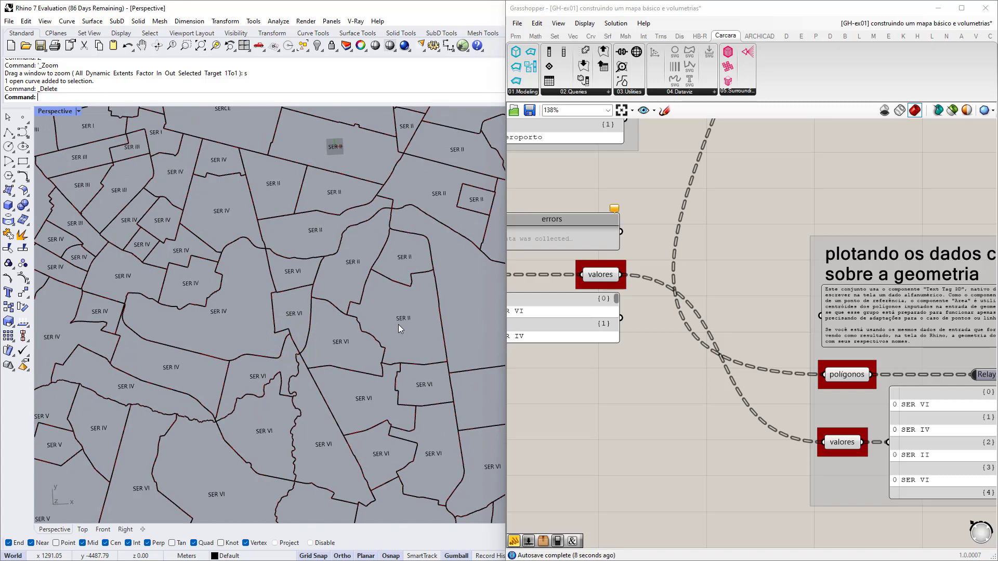
scroll(400, 324, "up", 4)
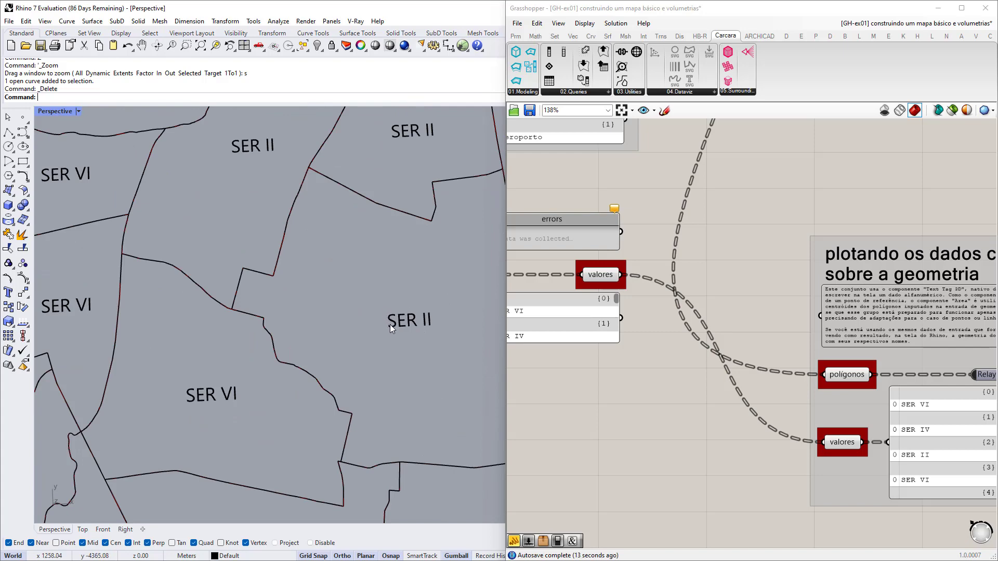
scroll(627, 374, "down", 5)
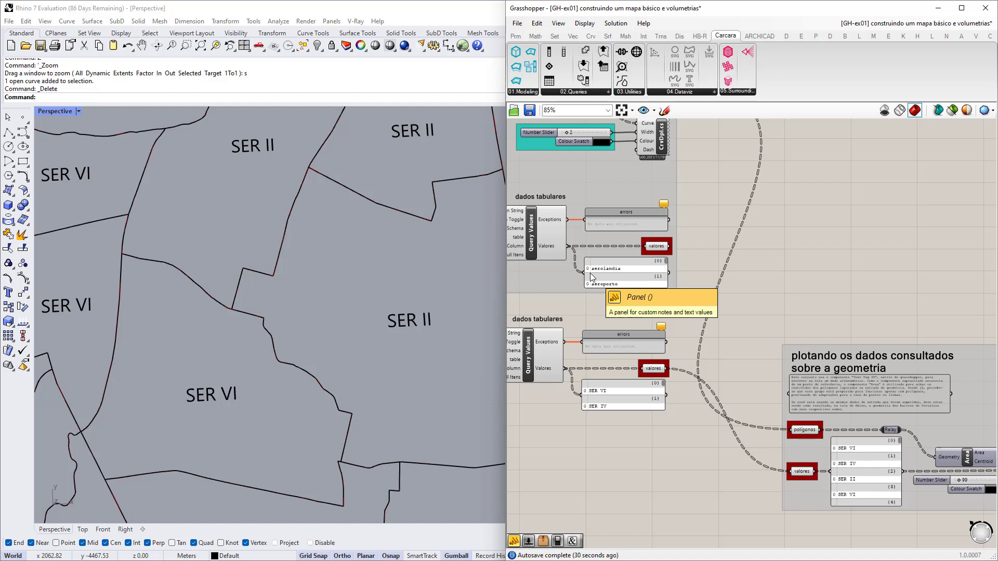
Shift the 'plotando os dados consultados' group right and down, then search components for 'nca'.
scroll(590, 273, "down", 3)
right_click_drag(747, 307, 699, 309)
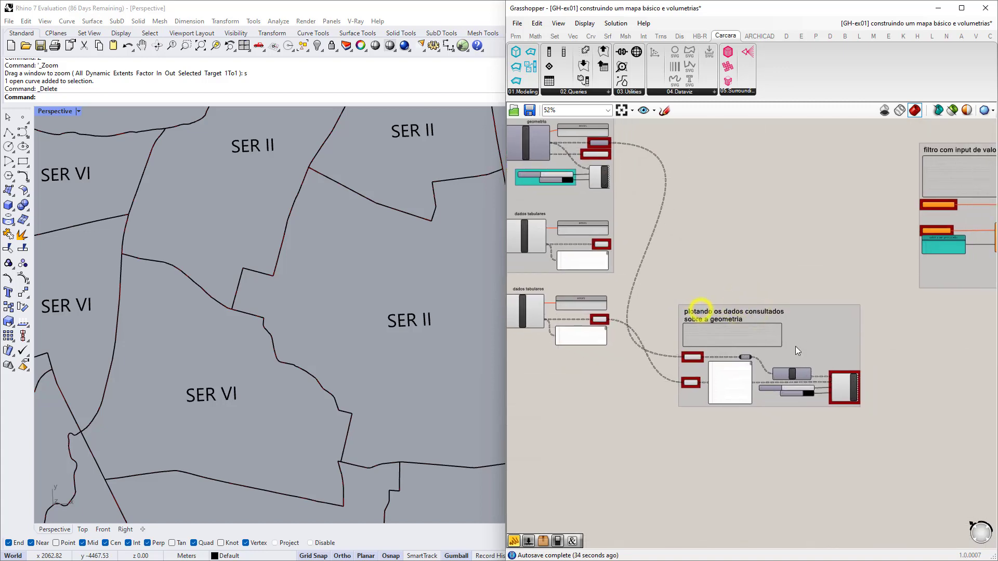
left_click_drag(809, 340, 887, 357)
left_click(688, 417)
scroll(665, 403, "up", 5)
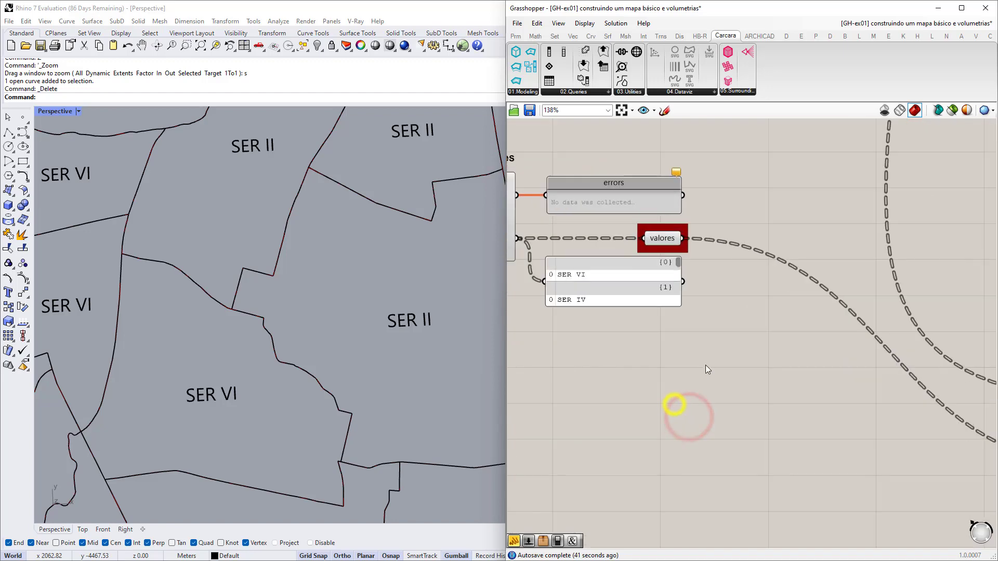
scroll(684, 374, "down", 3)
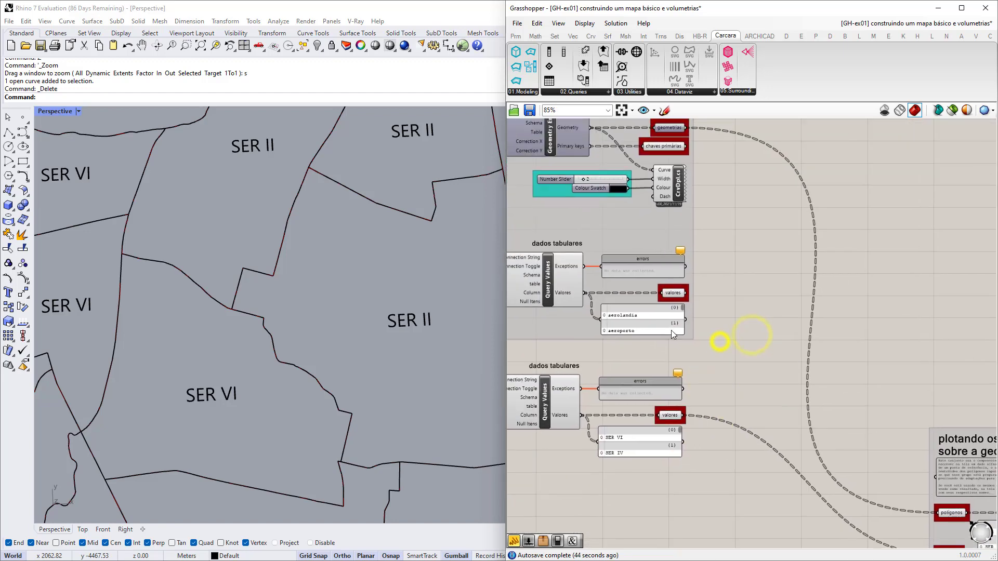
scroll(789, 335, "up", 2)
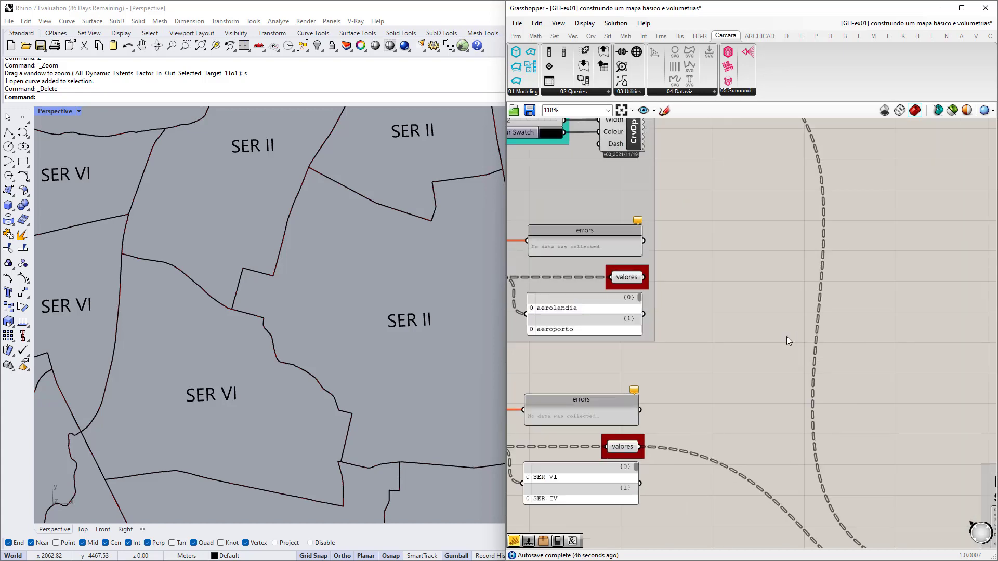
double_click(753, 354)
type("nca")
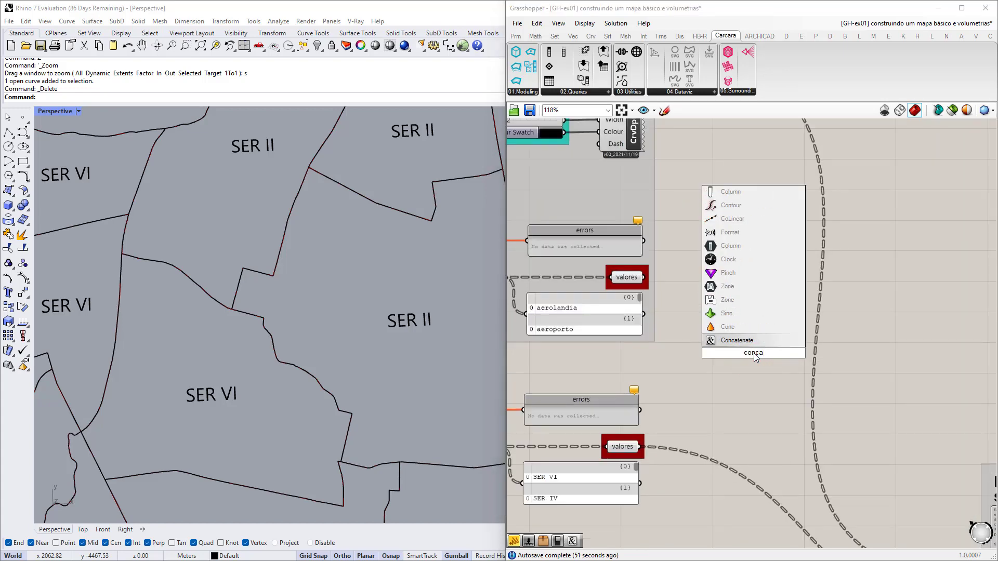
Place a Concatenate component and wire the neighbourhood names into Fragment A.
left_click(729, 340)
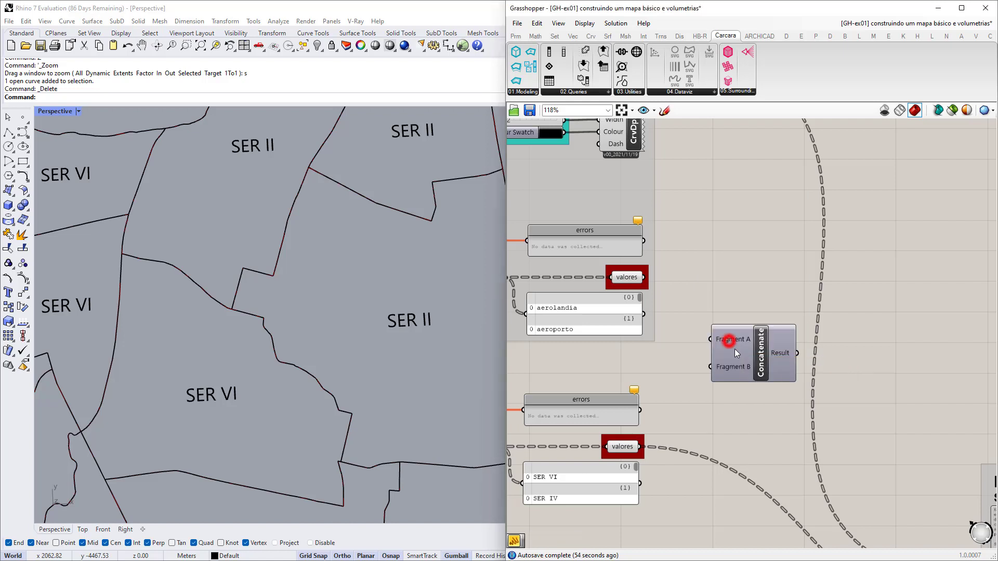
left_click_drag(734, 348, 786, 321)
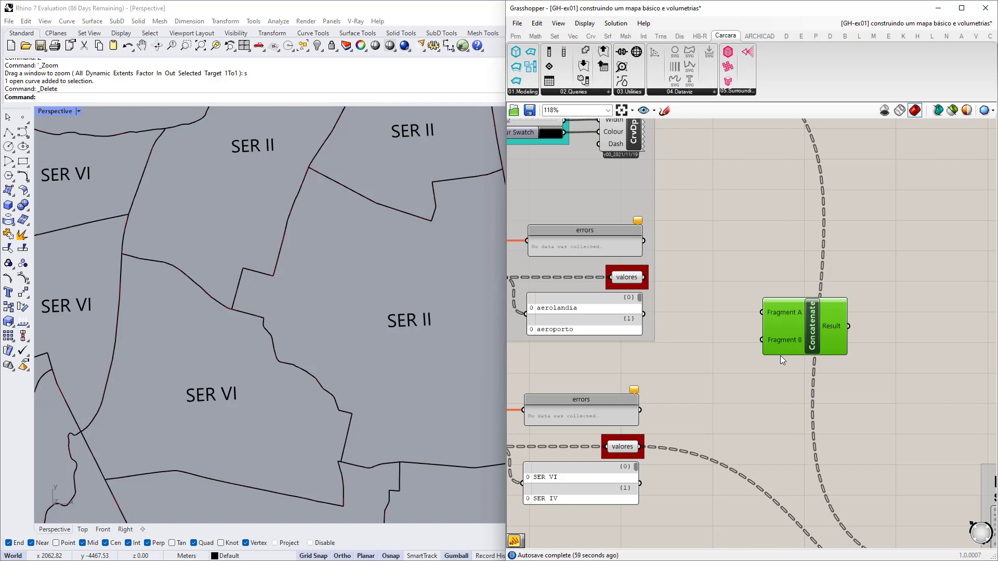
left_click_drag(643, 314, 806, 332)
scroll(802, 338, "up", 3)
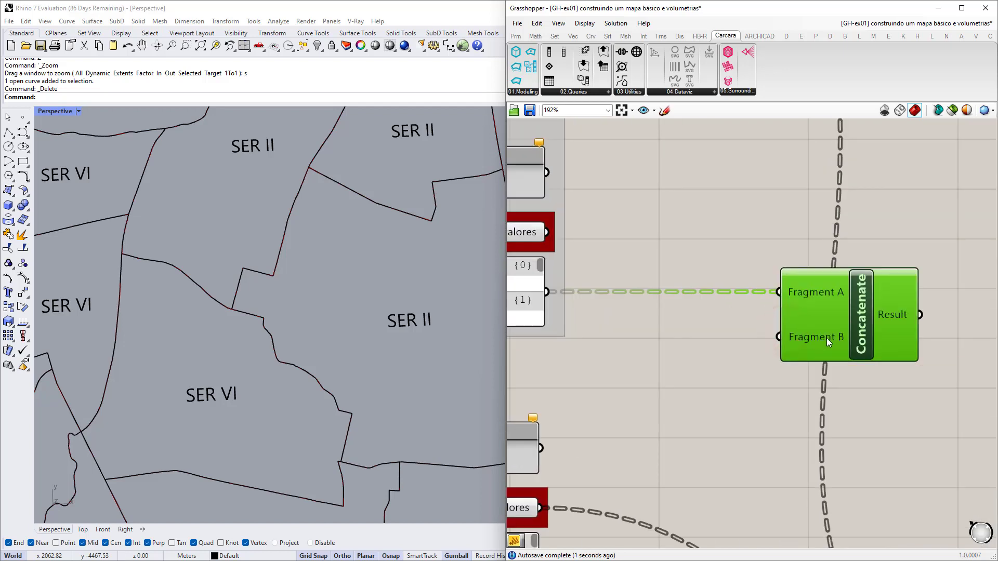
Add a text panel containing '(' and wire it into Concatenate's Fragment B.
double_click(642, 356)
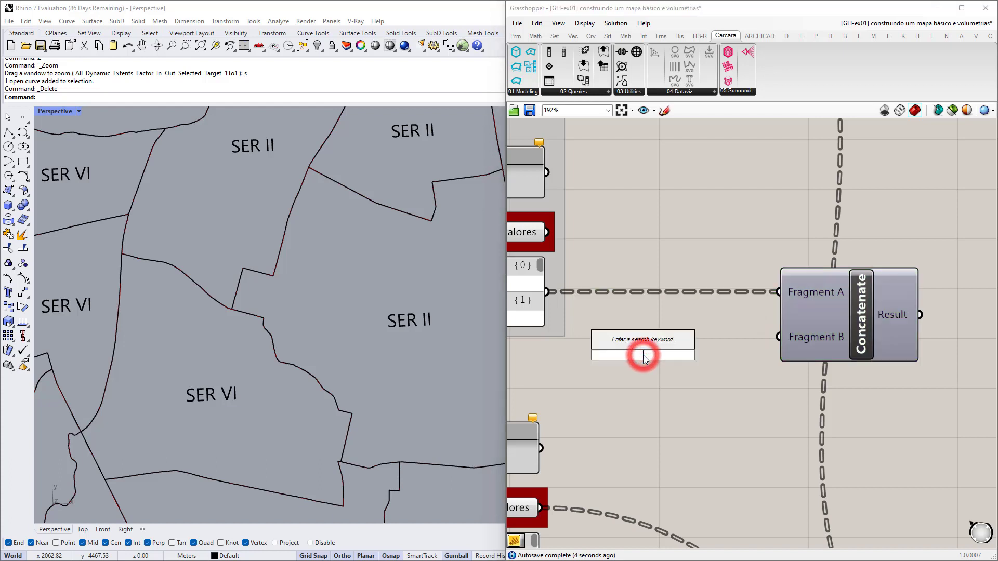
type("panel")
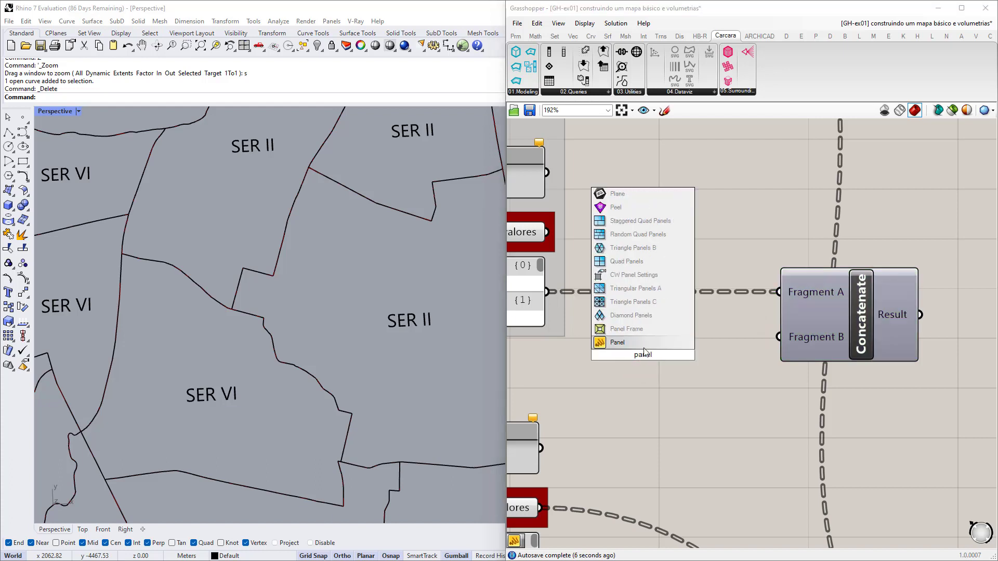
key("Return")
left_click_drag(644, 361, 668, 359)
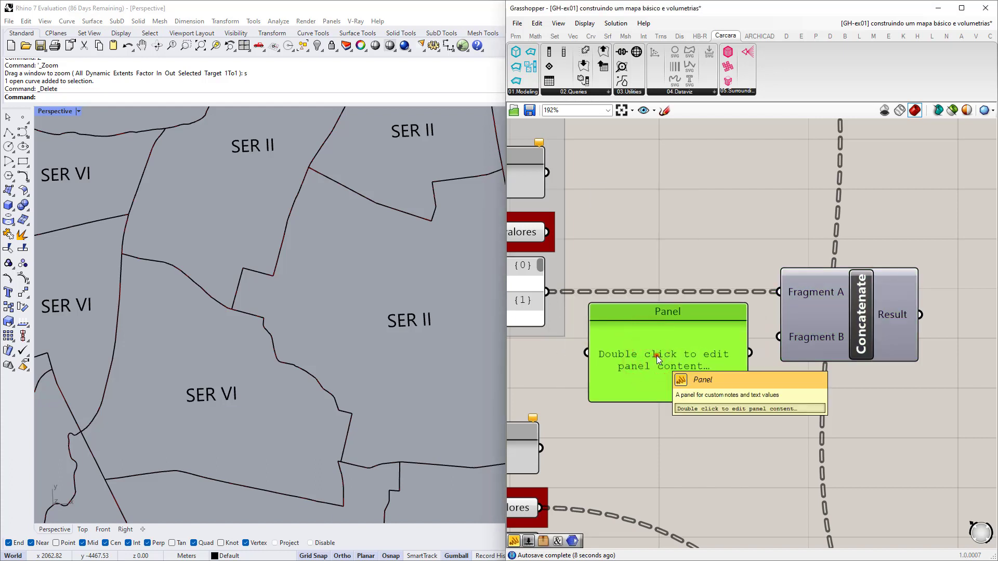
double_click(656, 355)
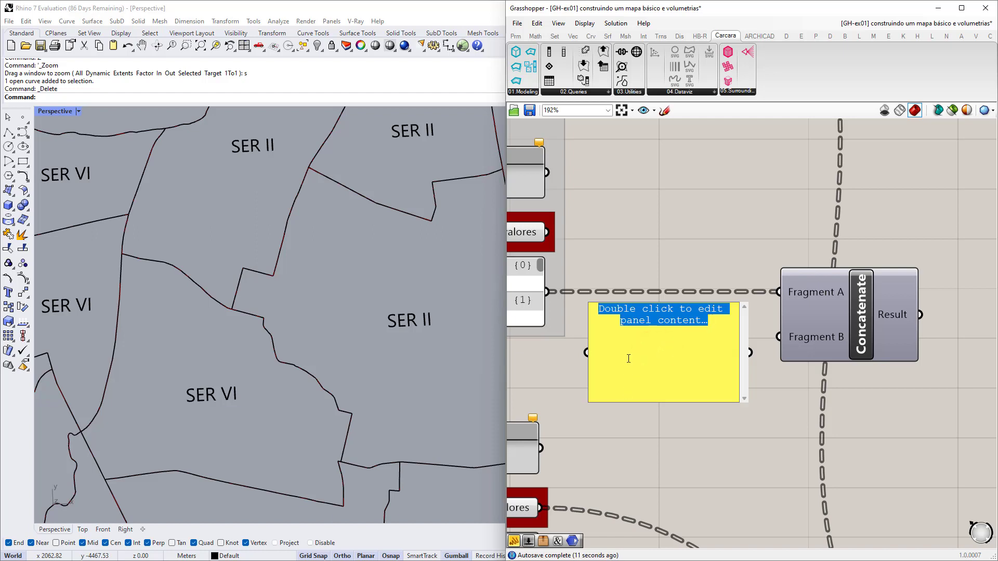
key("BackSpace")
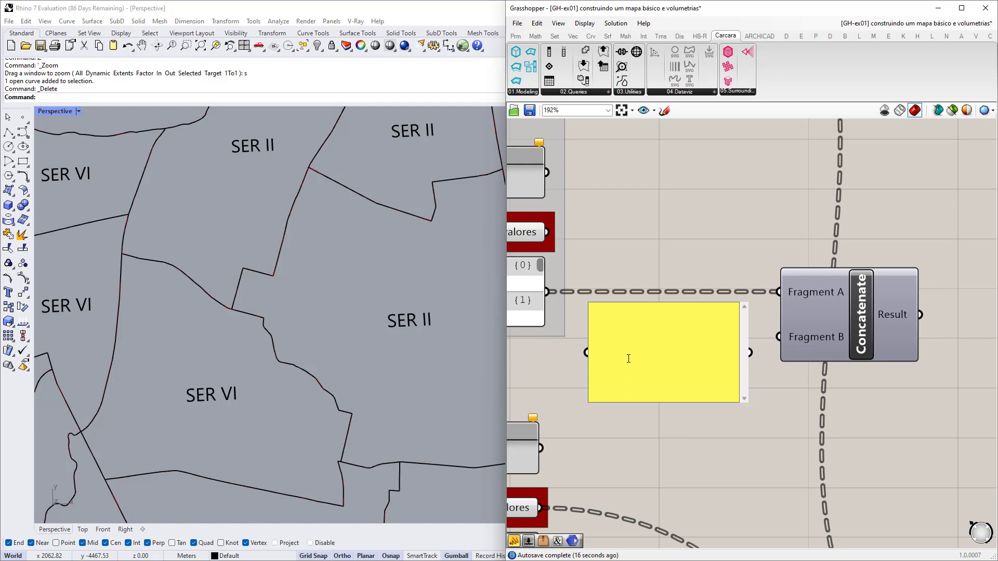
type("(")
left_click(702, 431)
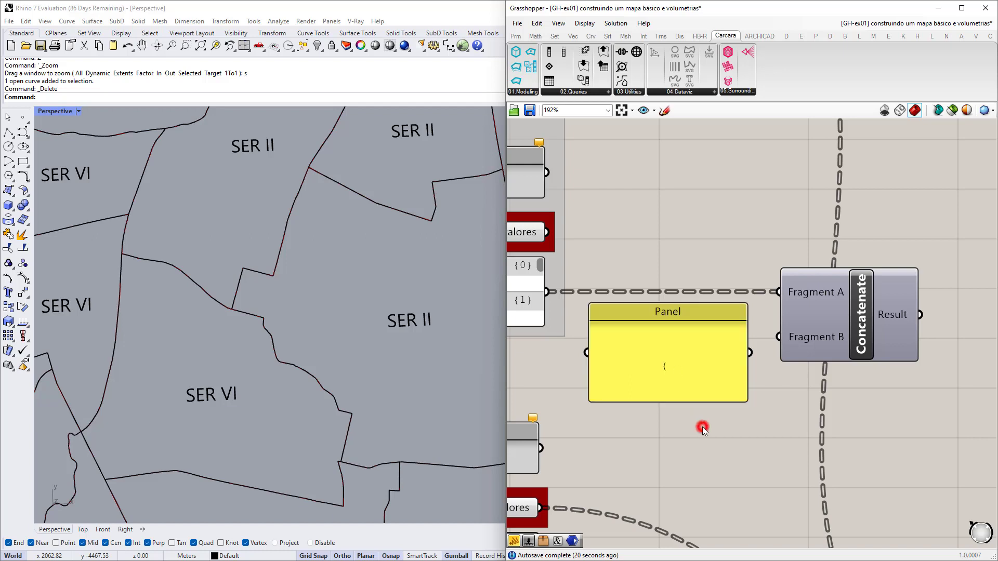
left_click_drag(701, 403, 706, 351)
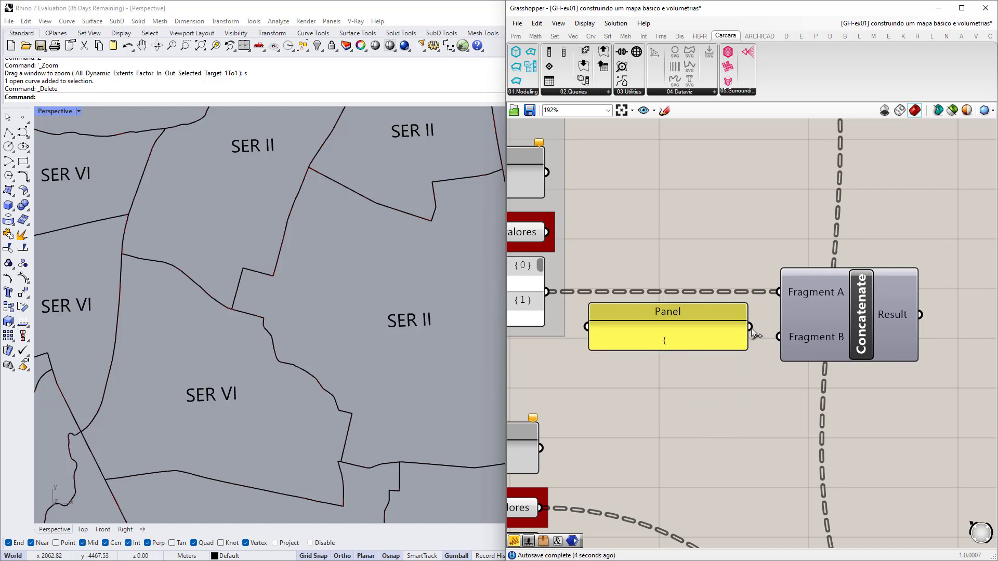
left_click_drag(750, 327, 767, 348)
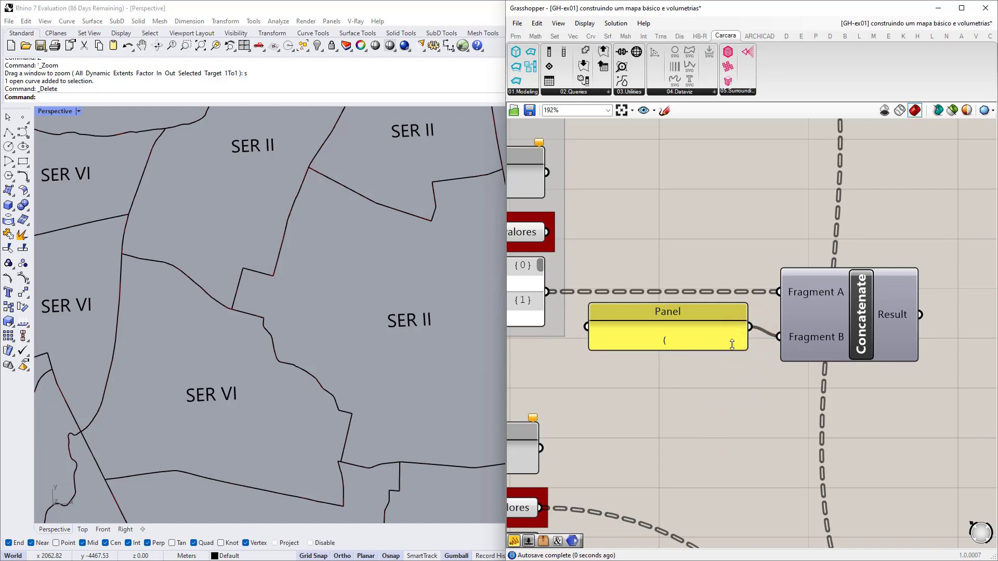
Search 'panel' and place a component beside Concatenate, then delete the mistaken Panel Frame.
left_click(718, 313)
scroll(741, 366, "down", 2)
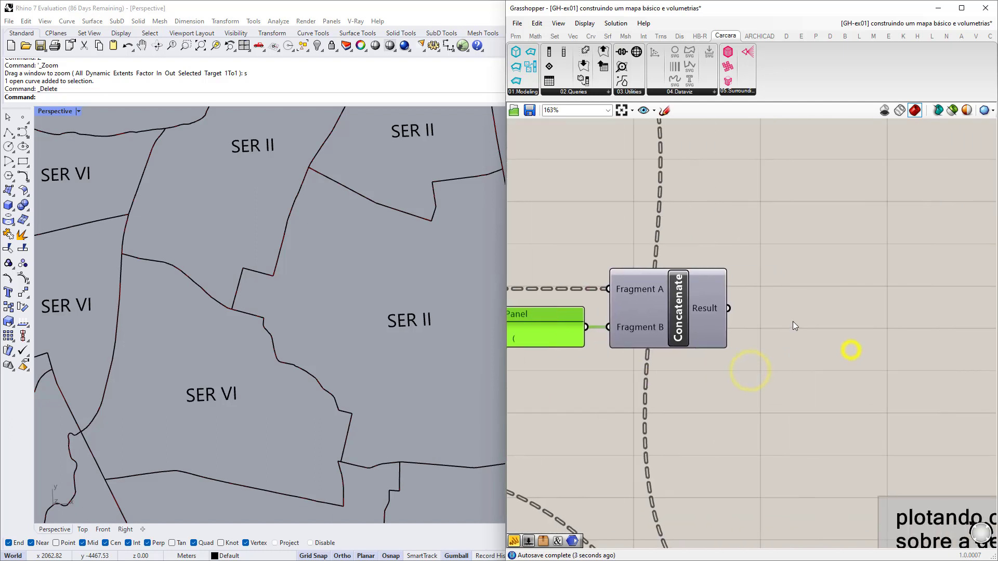
double_click(793, 321)
type("panel")
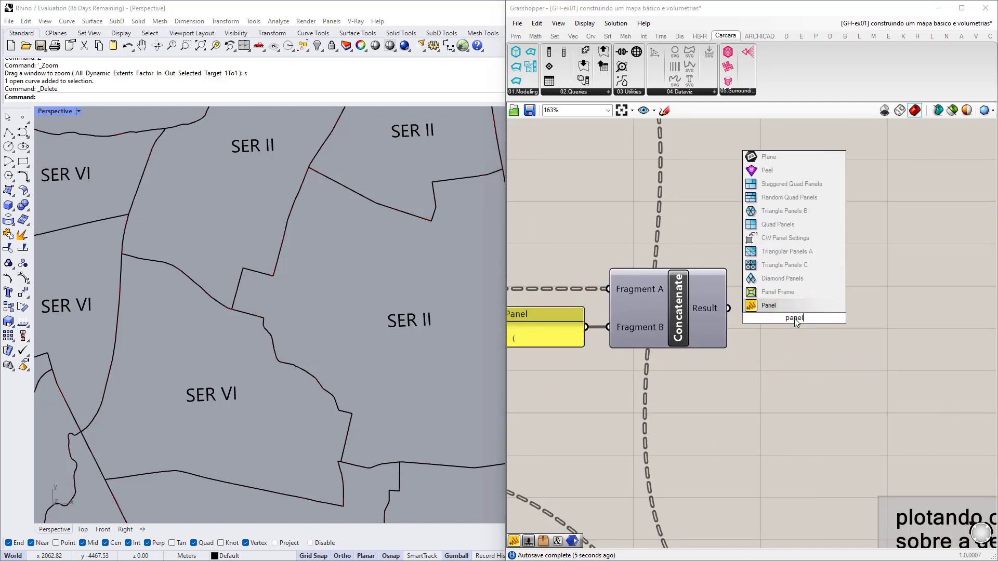
left_click(768, 296)
left_click_drag(727, 320, 767, 317)
left_click(838, 312)
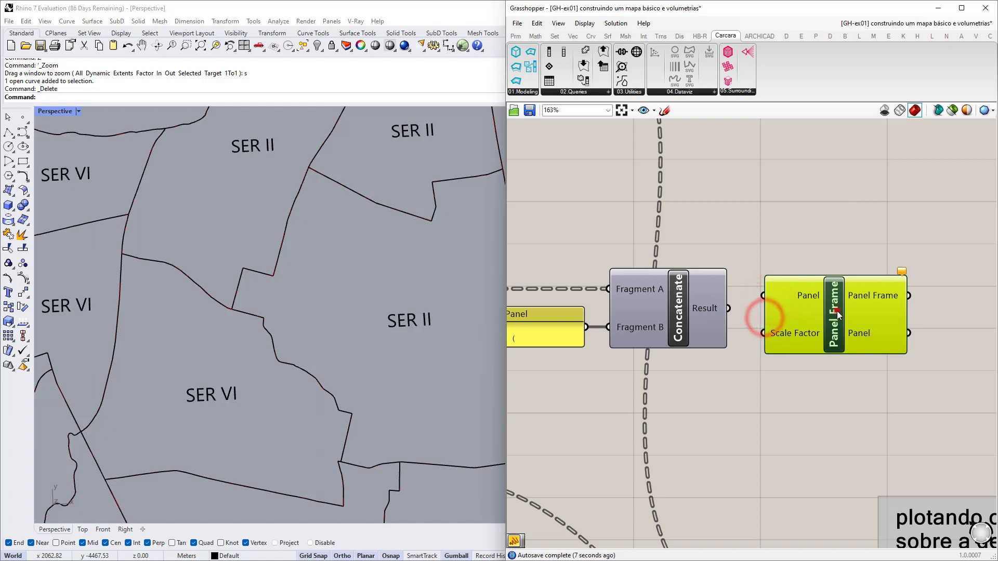
key("Delete")
Add a text Panel showing Concatenate's Result, enlarged and aligned level with Concatenate.
double_click(837, 312)
type("panel")
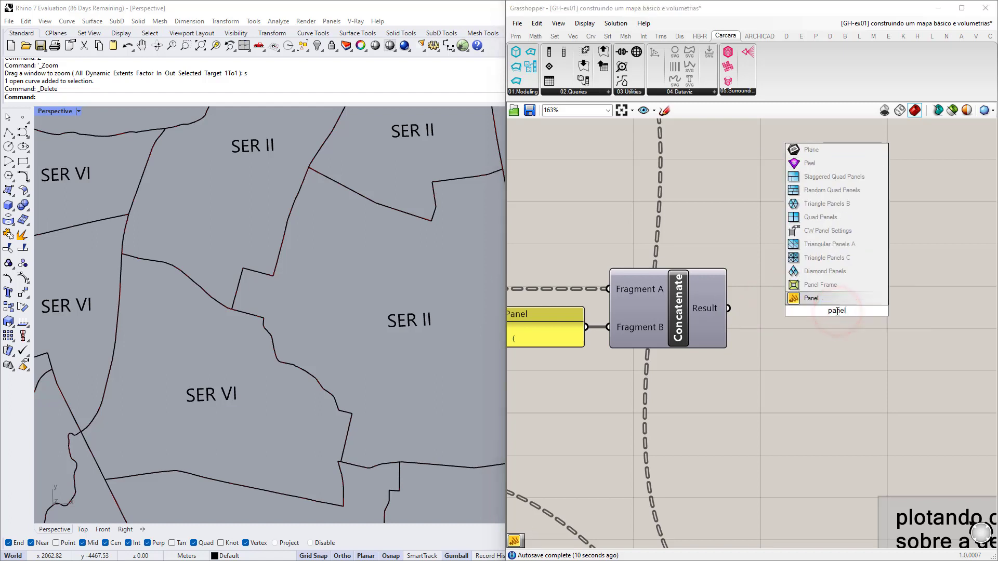
left_click(832, 298)
left_click_drag(728, 308, 810, 333)
left_click_drag(888, 350, 890, 401)
scroll(843, 323, "up", 3)
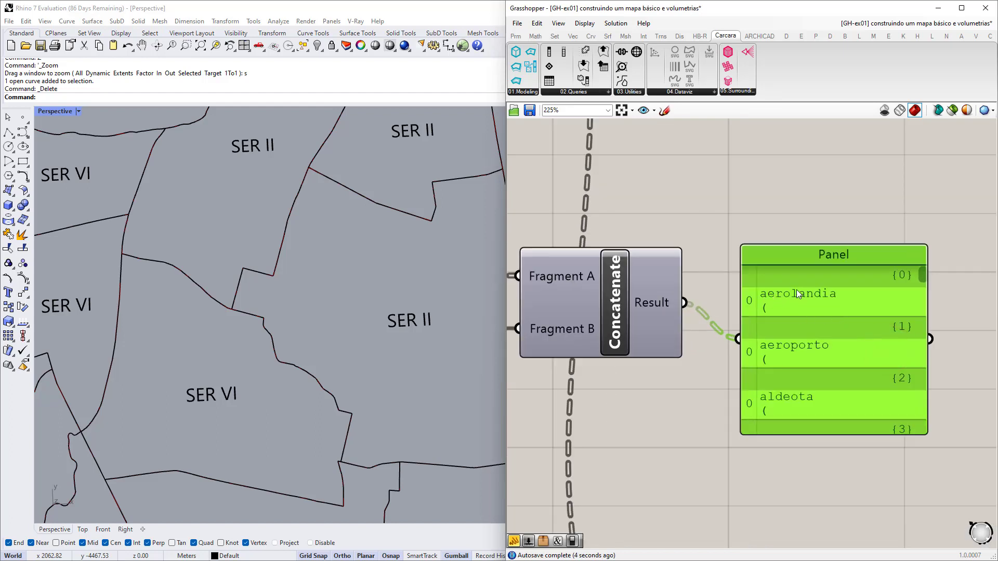
scroll(774, 319, "down", 3)
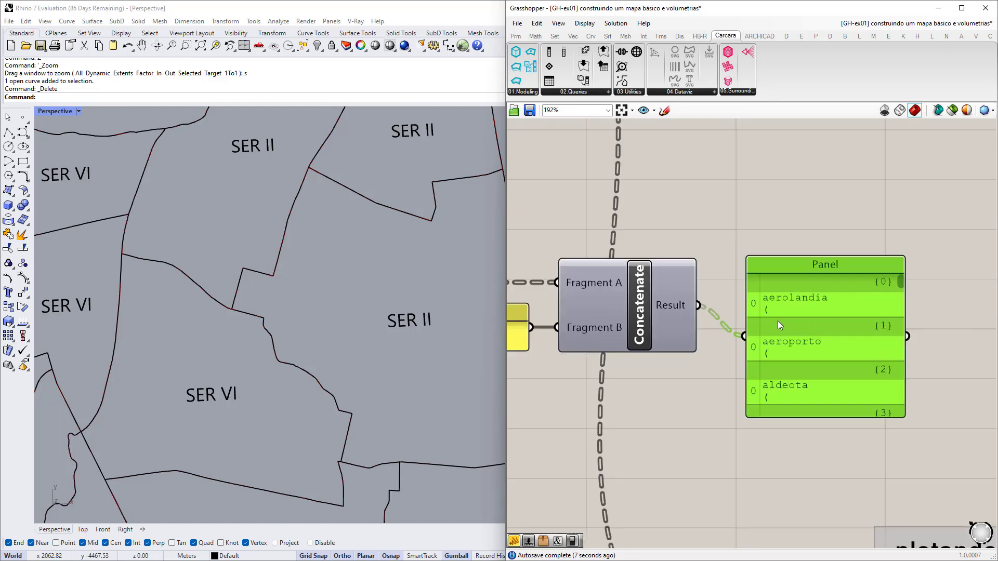
left_click_drag(782, 350, 804, 323)
Add a third input A to the Concatenate component.
right_click_drag(649, 365, 708, 363)
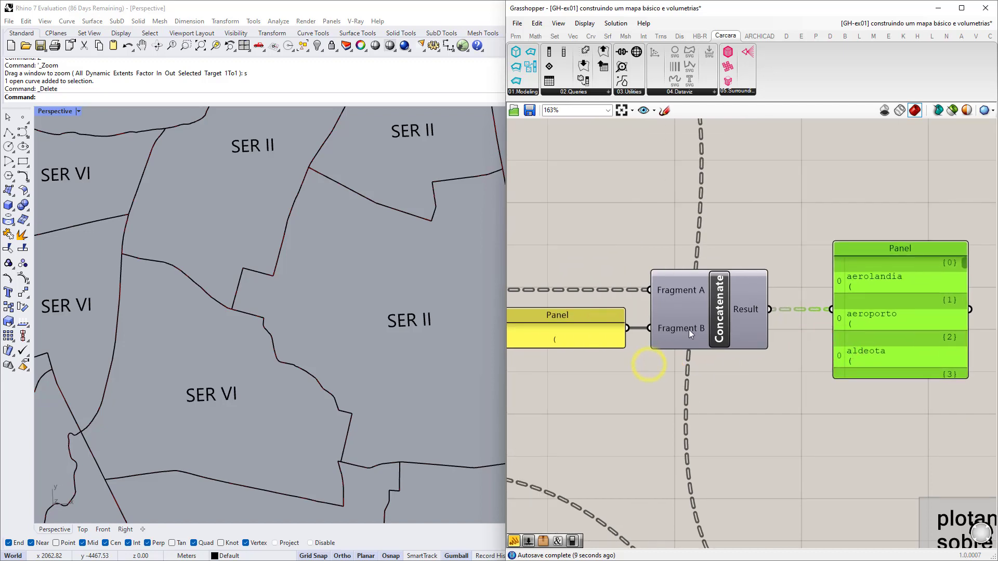
scroll(688, 330, "up", 10)
scroll(702, 371, "up", 3)
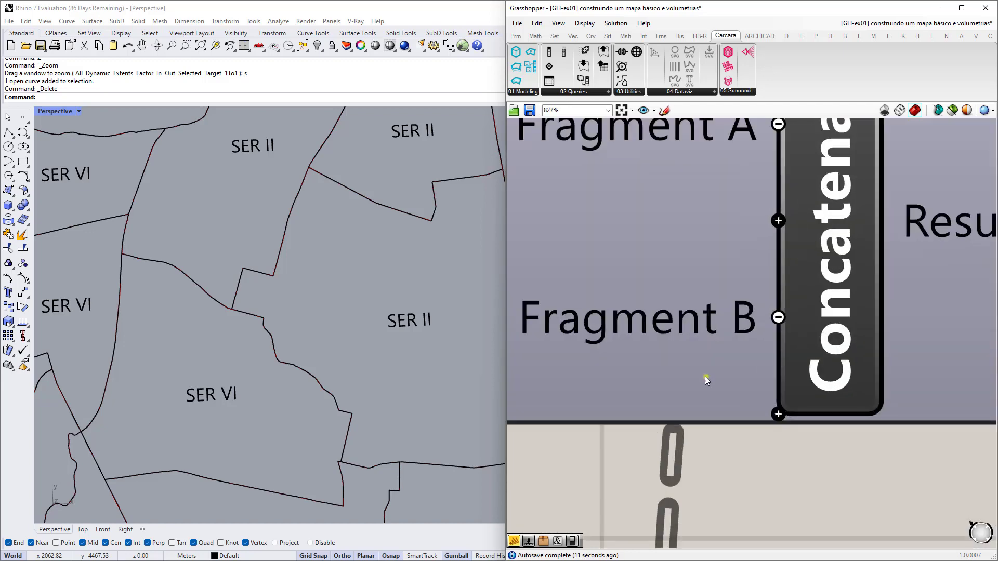
scroll(810, 351, "down", 3)
left_click(827, 387)
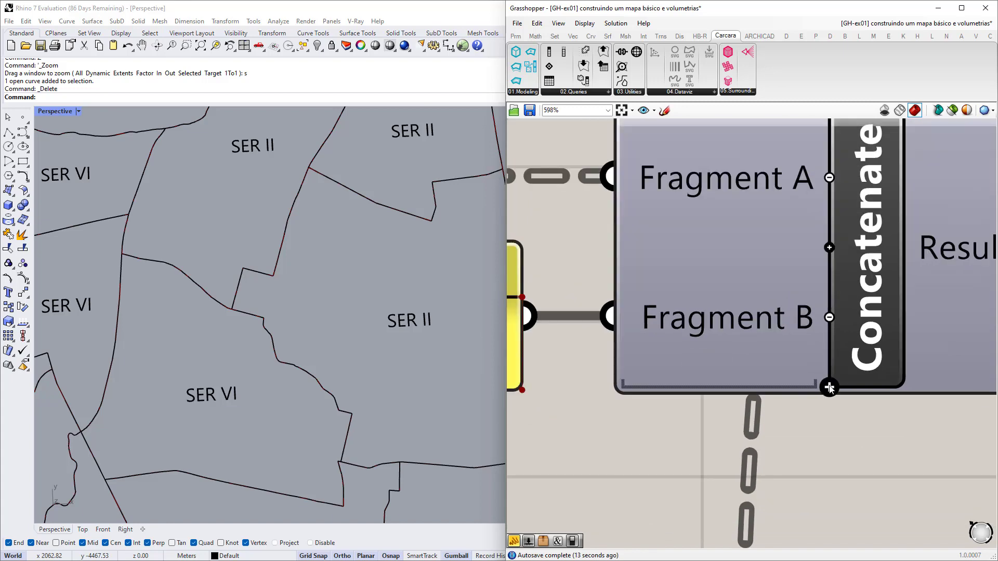
scroll(800, 401, "down", 5)
left_click(837, 372)
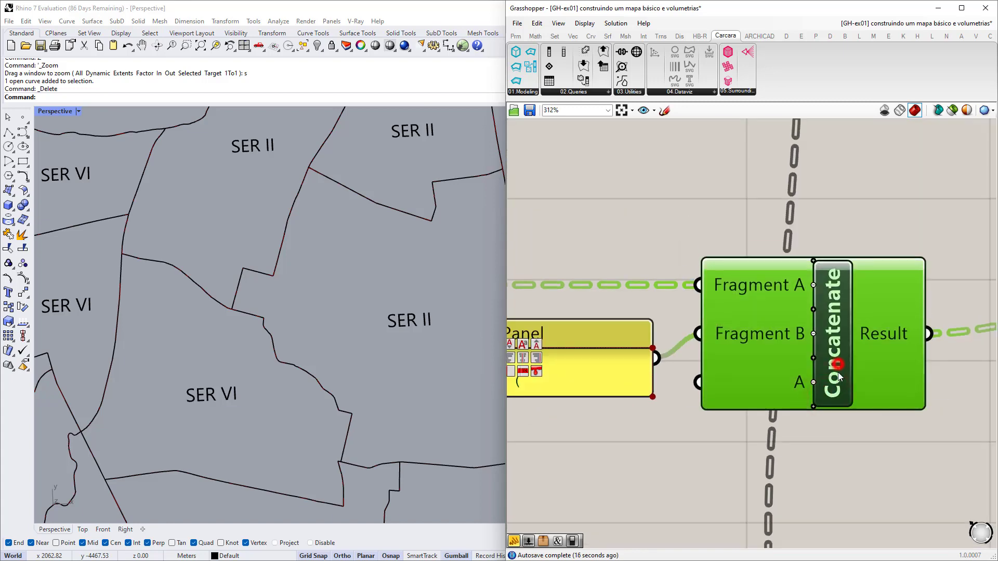
scroll(782, 391, "down", 2)
scroll(791, 393, "down", 4)
Wire the SER codes list from valores into Concatenate's A input.
right_click_drag(706, 440, 753, 393)
right_click_drag(670, 454, 659, 416)
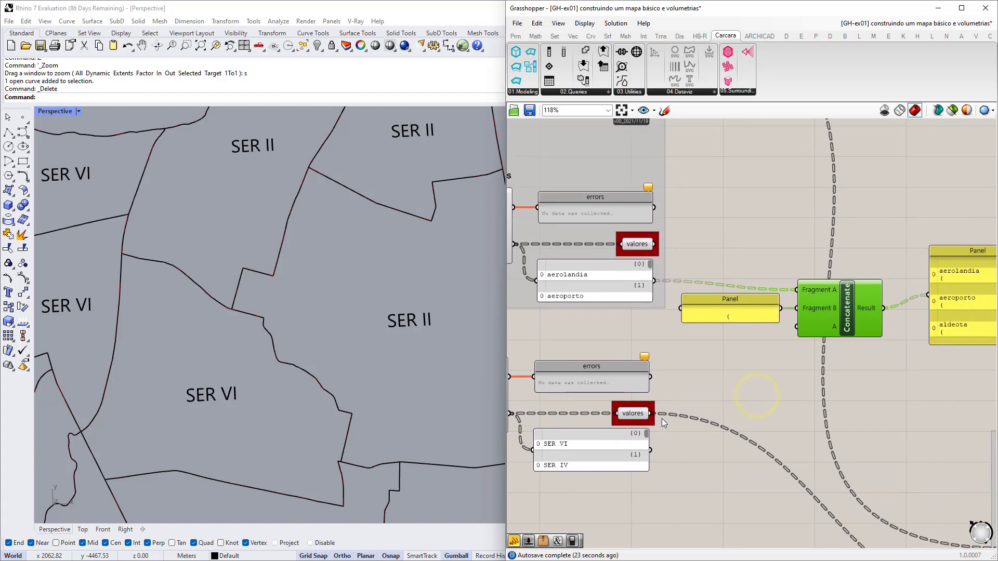
scroll(591, 451, "up", 3)
scroll(571, 422, "down", 1)
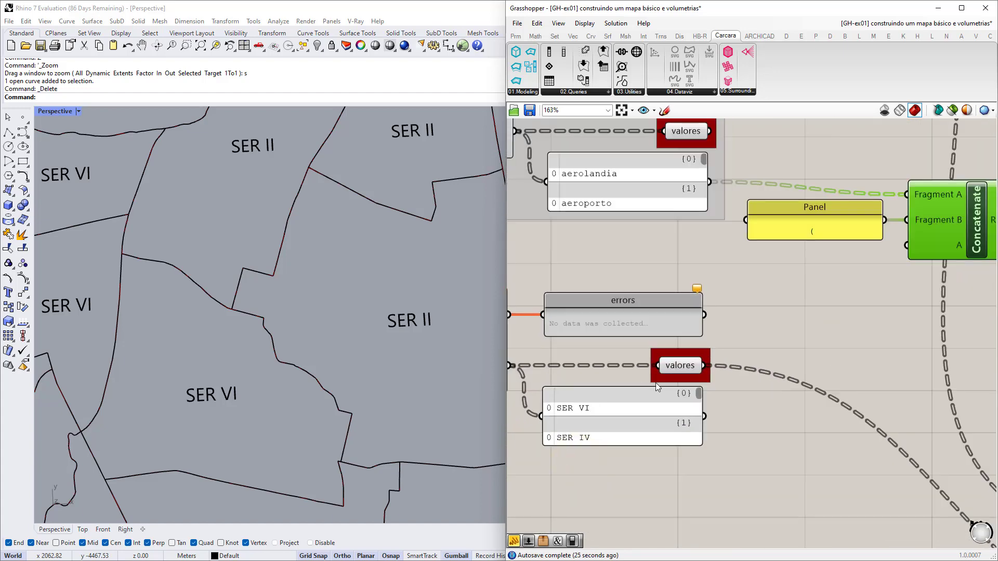
left_click(678, 366)
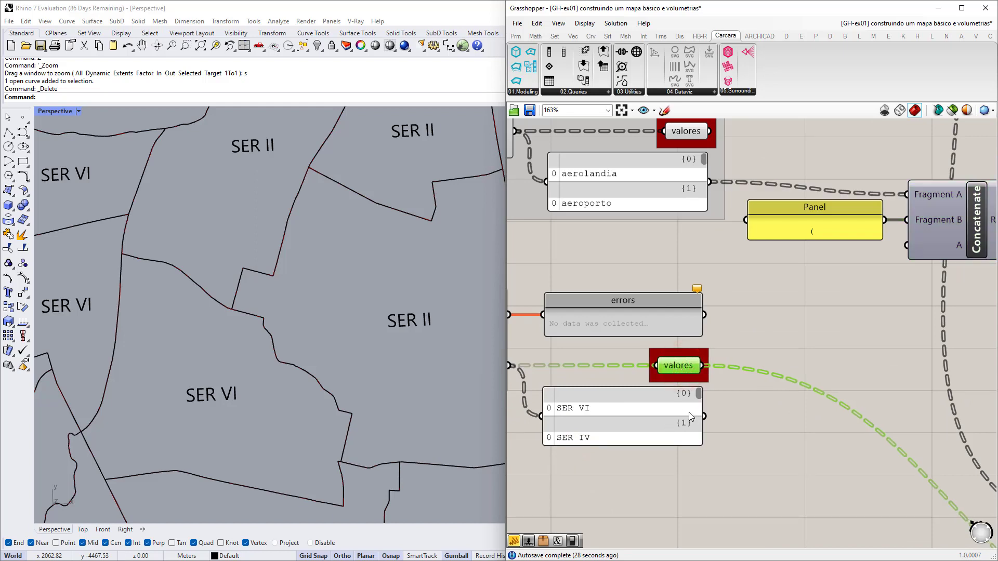
right_click_drag(813, 385, 735, 407)
left_click_drag(626, 438, 830, 272)
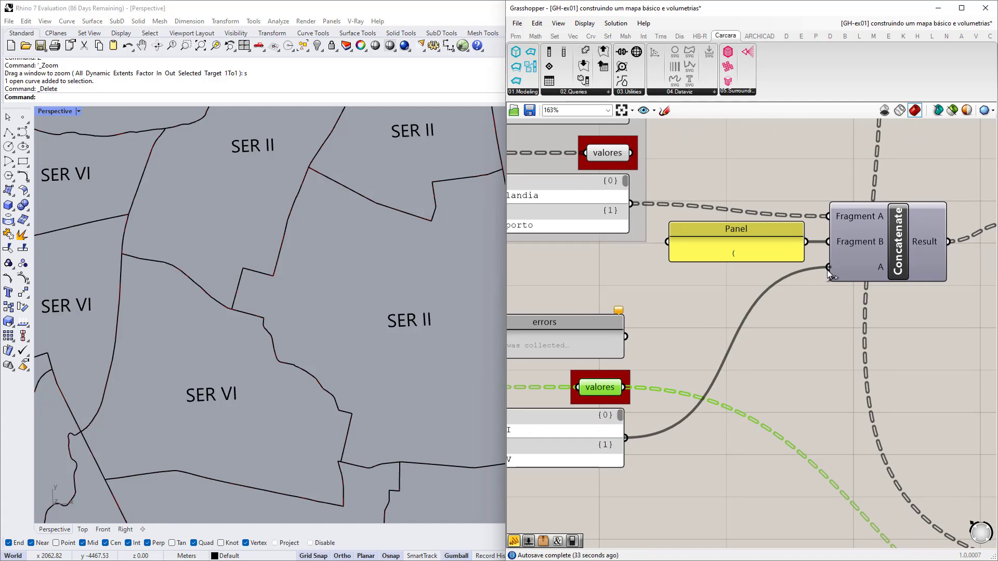
right_click_drag(820, 326, 668, 352)
scroll(774, 313, "up", 3)
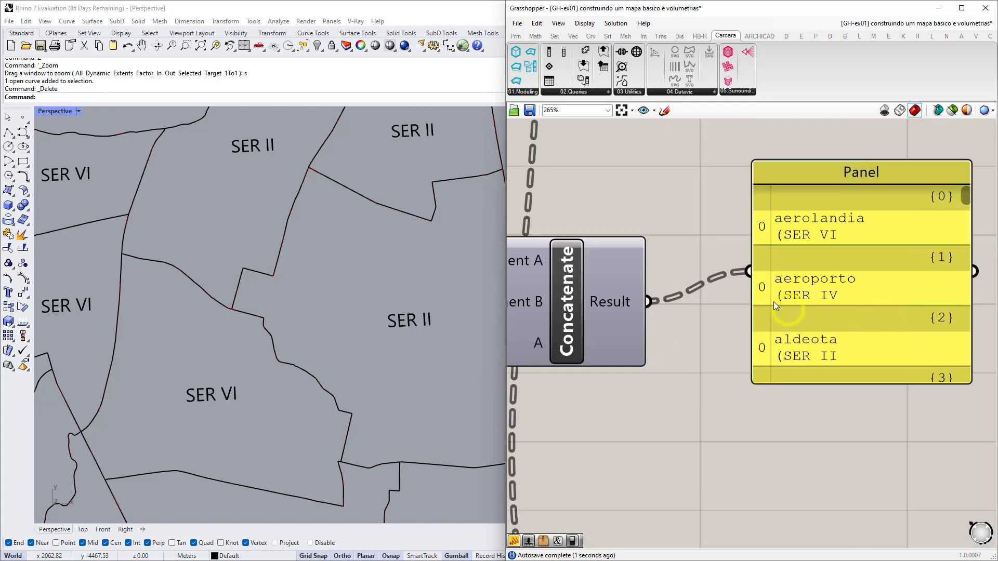
scroll(830, 295, "down", 3)
right_click_drag(575, 390, 705, 369)
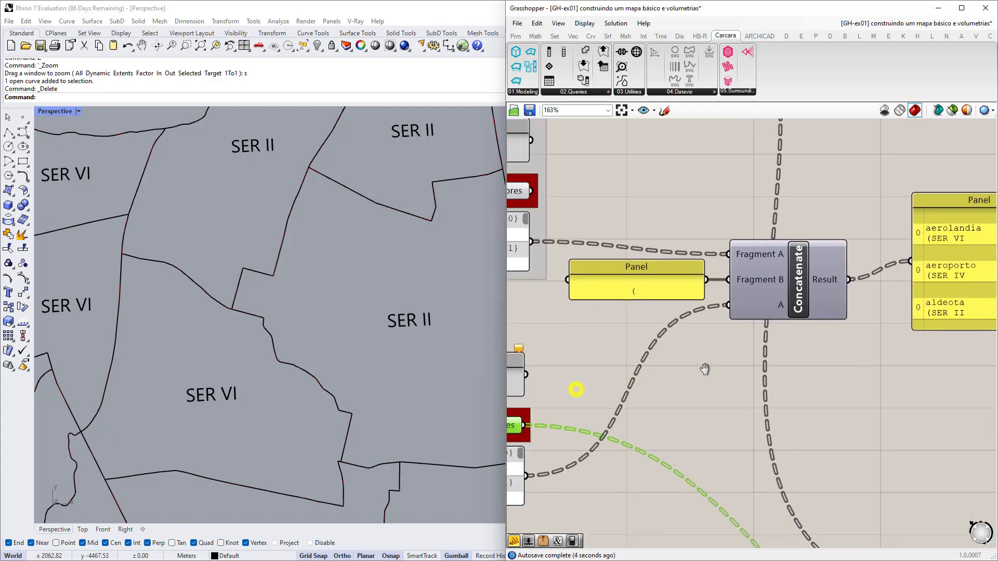
Duplicate the '(' bracket panel below it and change its text to ')'.
scroll(601, 312, "up", 1)
scroll(600, 311, "up", 1)
left_click(625, 278)
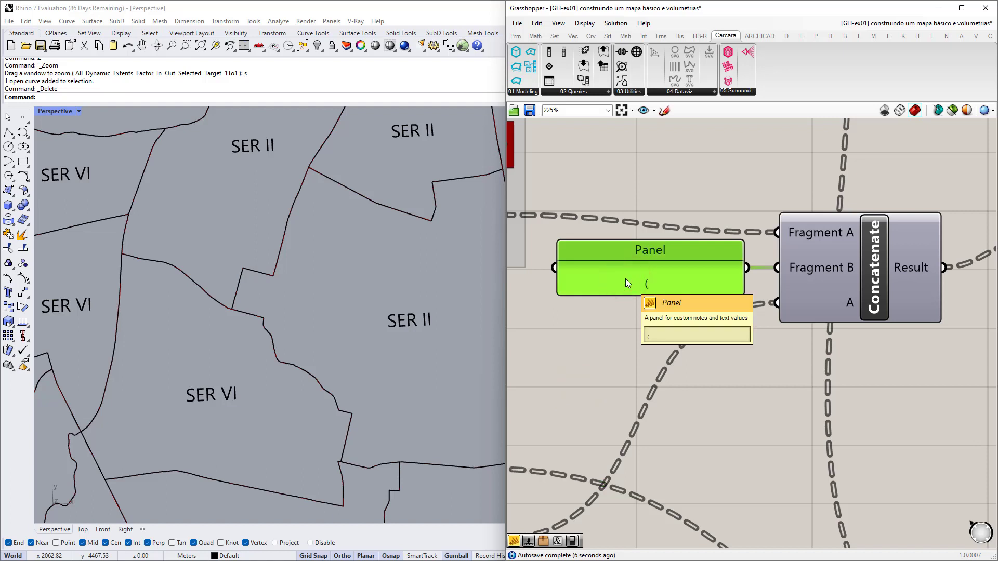
left_click_drag(625, 279, 630, 382, "alt")
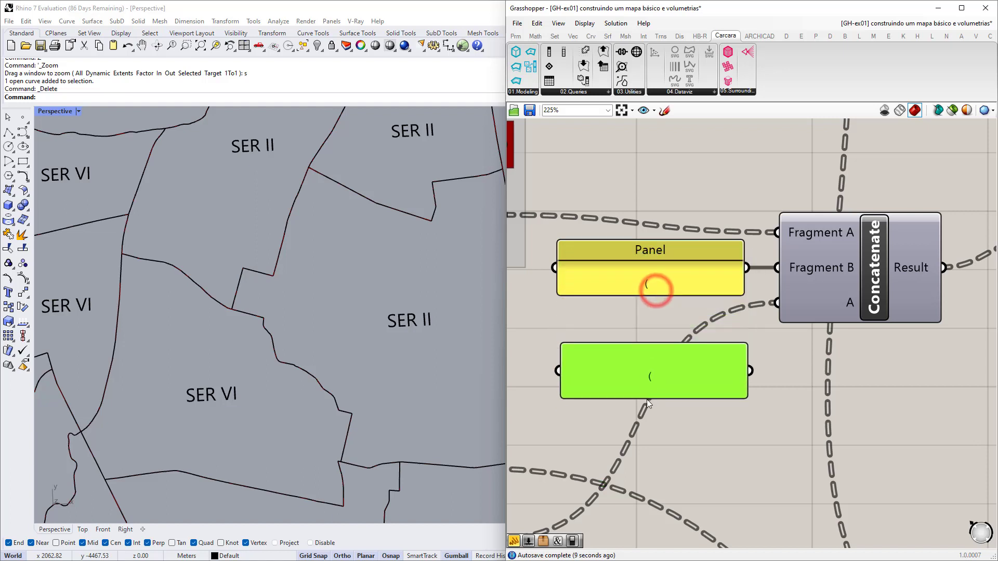
double_click(668, 371)
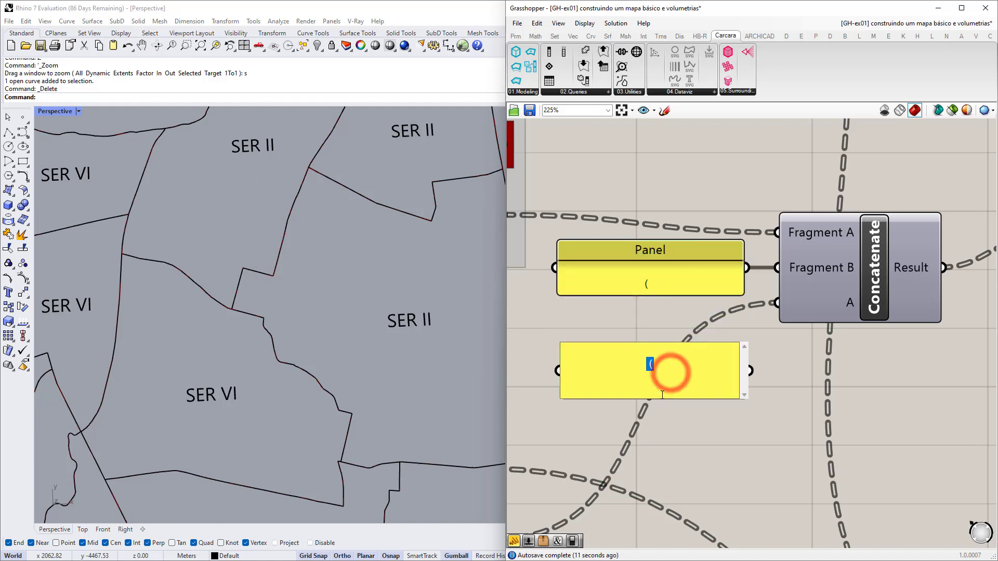
key("BackSpace")
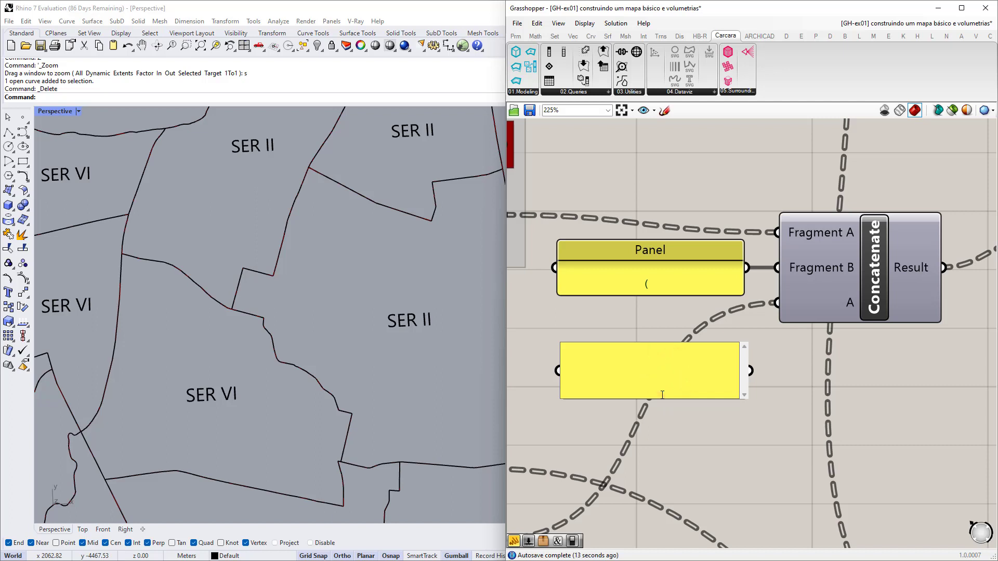
left_click(774, 376)
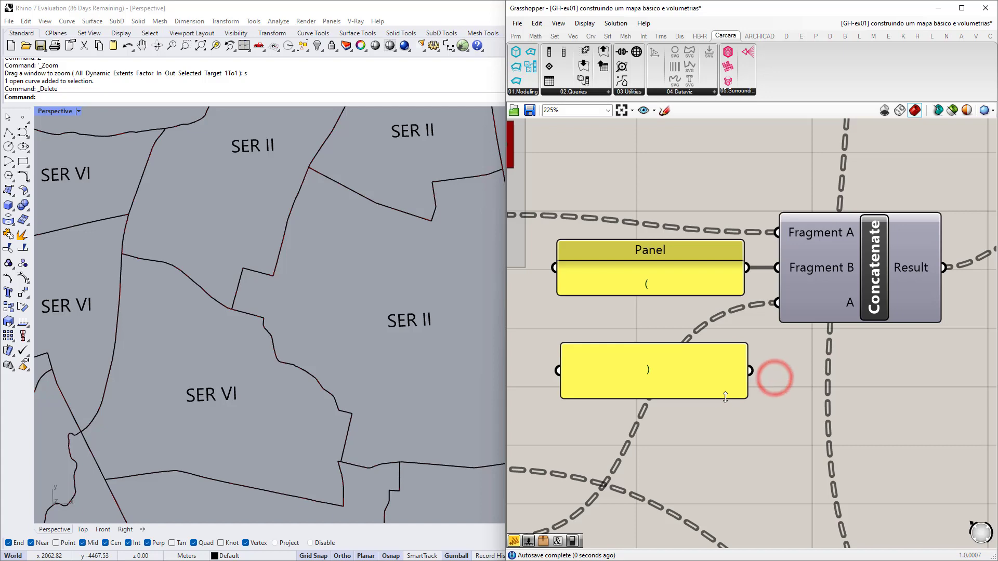
left_click(725, 397)
Add input B to Concatenate, wire the ')' panel into it, and reposition the result panel.
left_click(751, 357)
scroll(869, 311, "up", 6)
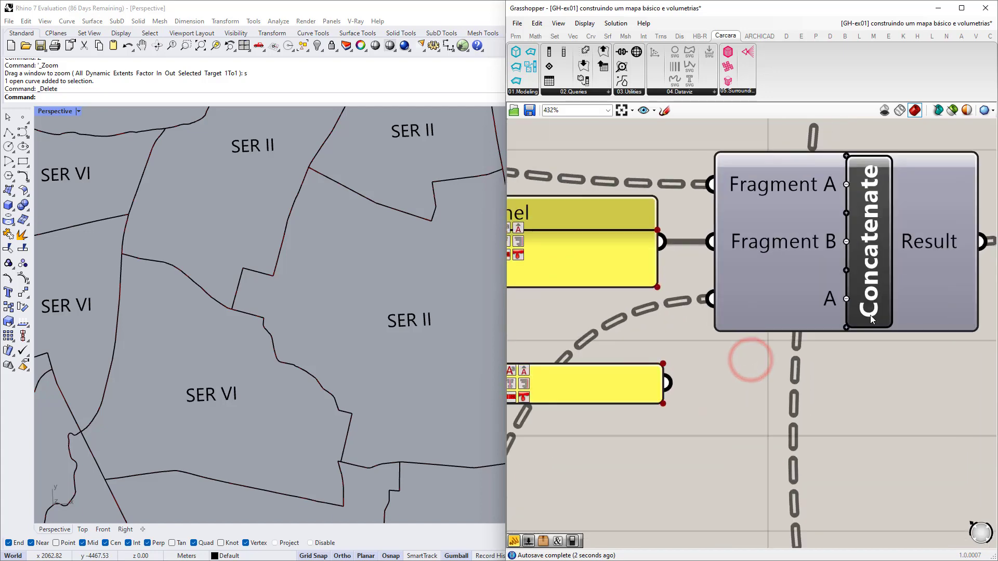
left_click(820, 343)
scroll(820, 343, "down", 6)
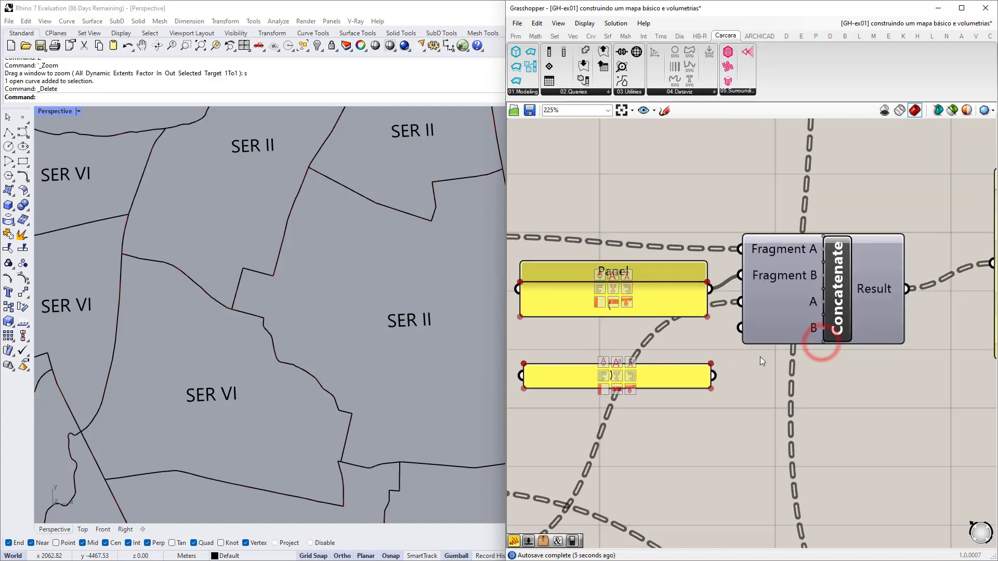
left_click_drag(713, 382, 734, 333)
left_click(693, 379)
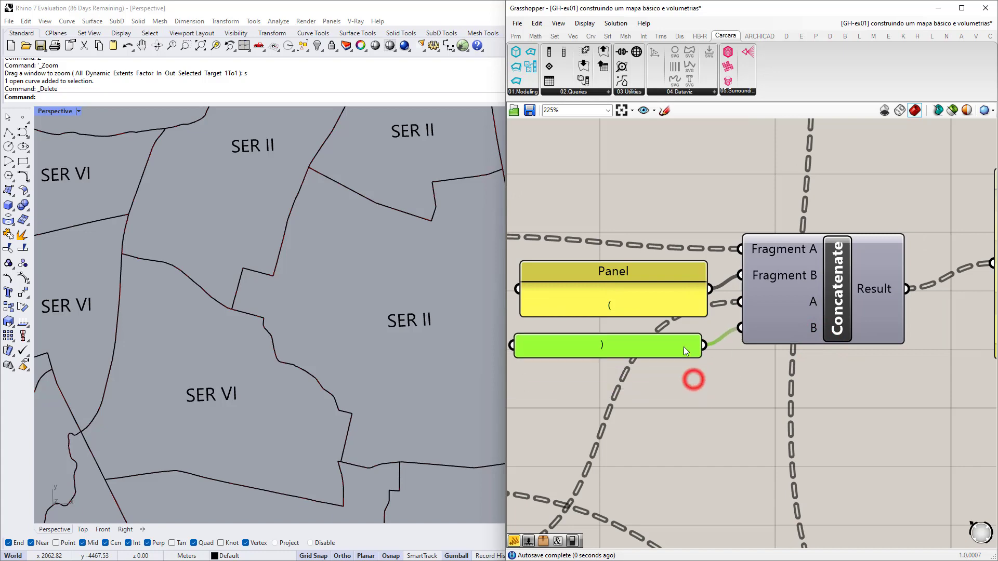
scroll(690, 339, "down", 3)
right_click_drag(812, 365, 690, 370)
scroll(739, 298, "up", 5)
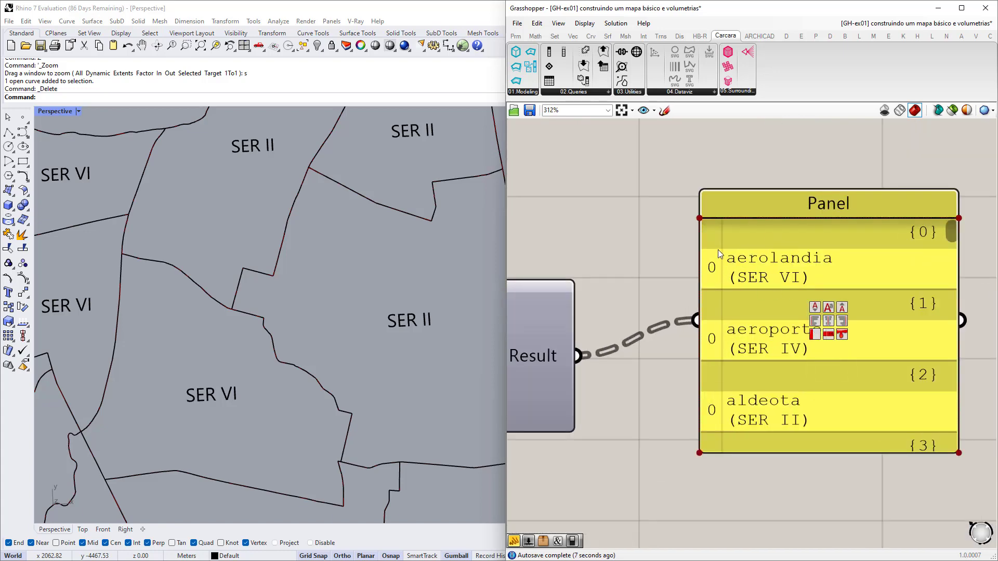
scroll(698, 277, "down", 3)
left_click_drag(728, 329, 700, 345)
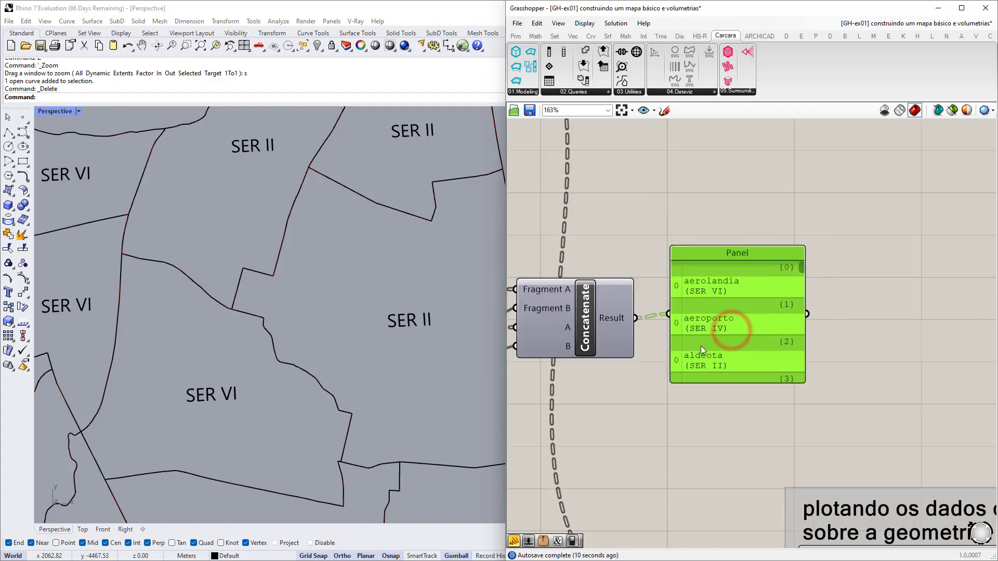
scroll(693, 341, "down", 3)
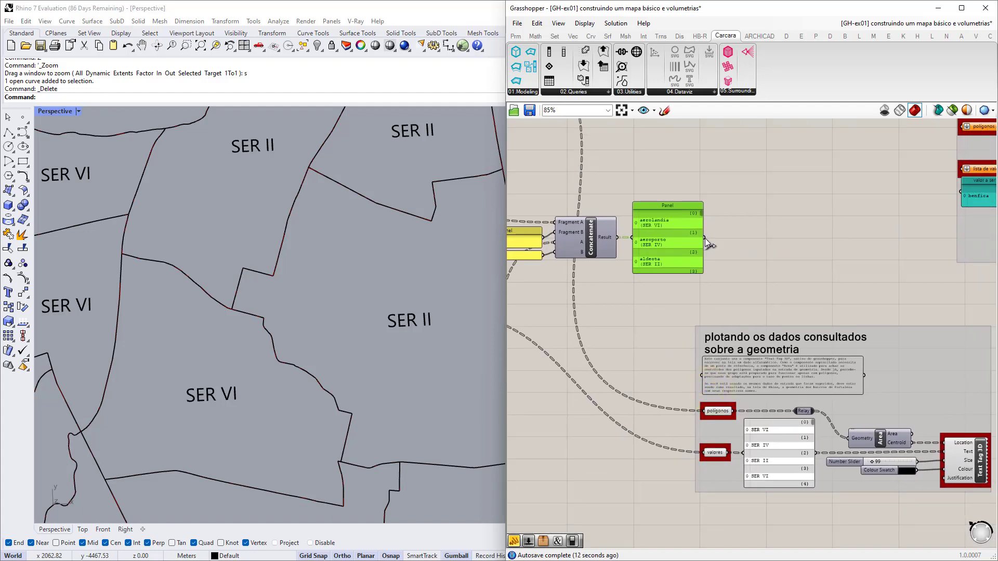
Wire the result panel into valores and check Rhino map labels like 'aldeota (SER II)'.
left_click_drag(705, 238, 703, 456)
scroll(344, 275, "down", 5)
right_click_drag(343, 260, 296, 404, "shift")
scroll(344, 384, "up", 2)
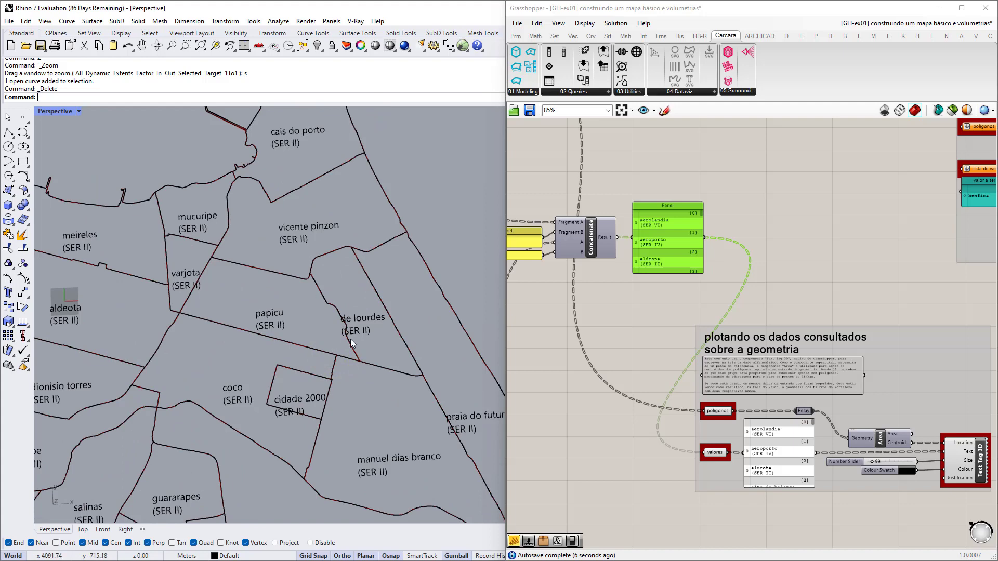
scroll(359, 305, "down", 5)
right_click_drag(239, 310, 353, 326, "shift")
scroll(339, 318, "up", 4)
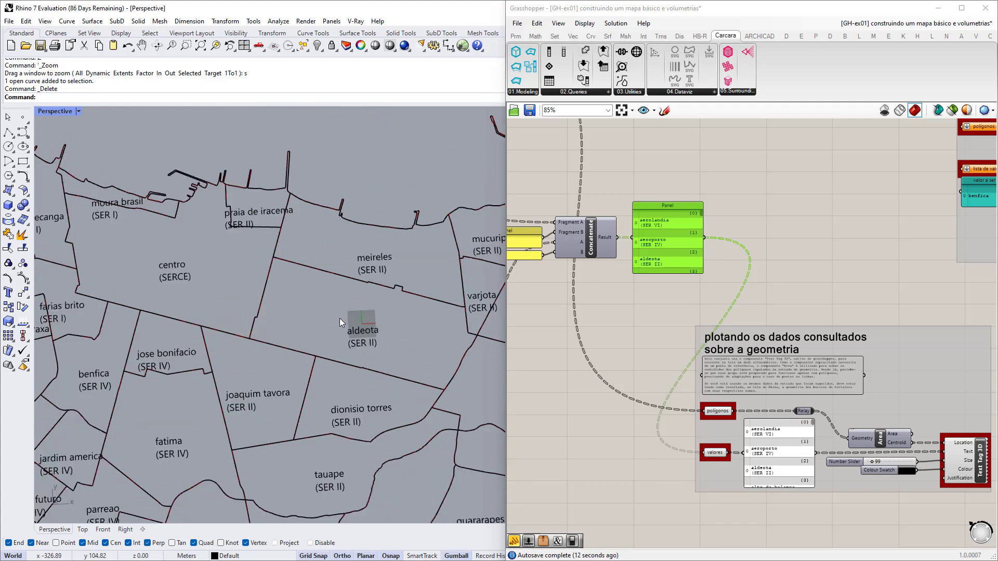
scroll(343, 320, "down", 5)
right_click_drag(356, 330, 314, 306, "shift")
scroll(319, 280, "down", 3)
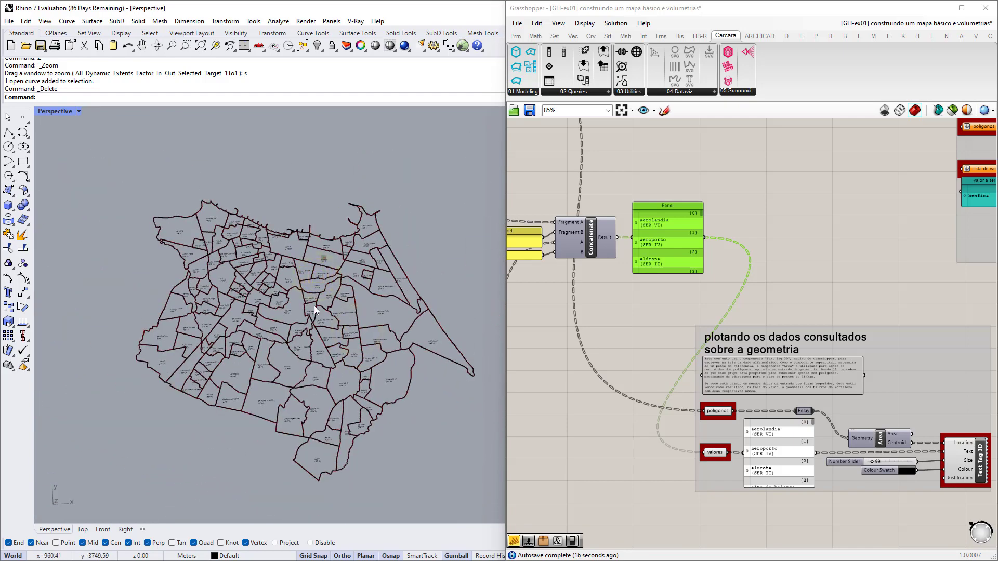